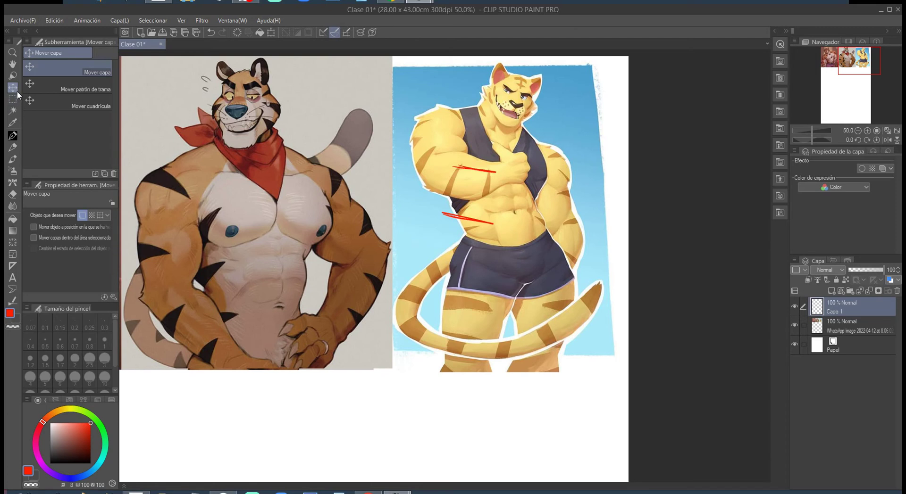
Slide the red guide marks down the tiger references to measure them in head-lengths.
drag(414, 196, 542, 241)
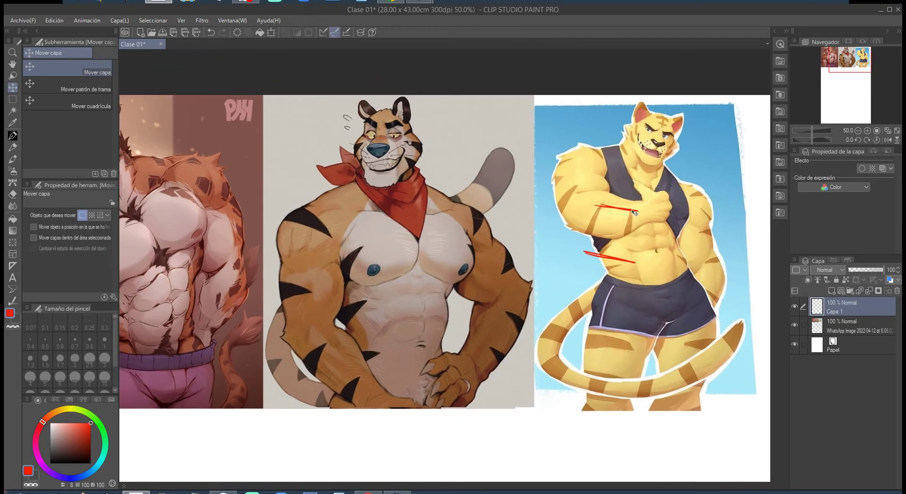
drag(632, 213, 668, 118)
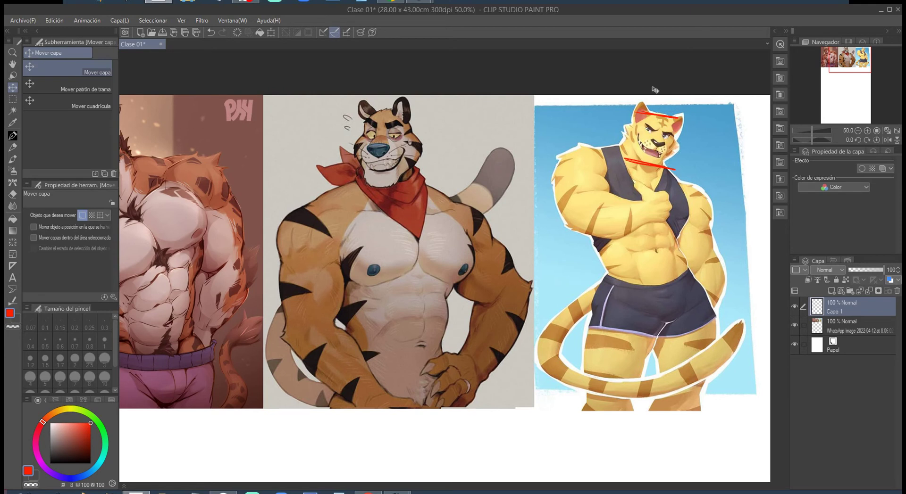
mouse_move(661, 120)
mouse_down()
mouse_move(632, 150)
mouse_move(645, 225)
mouse_move(613, 363)
mouse_up()
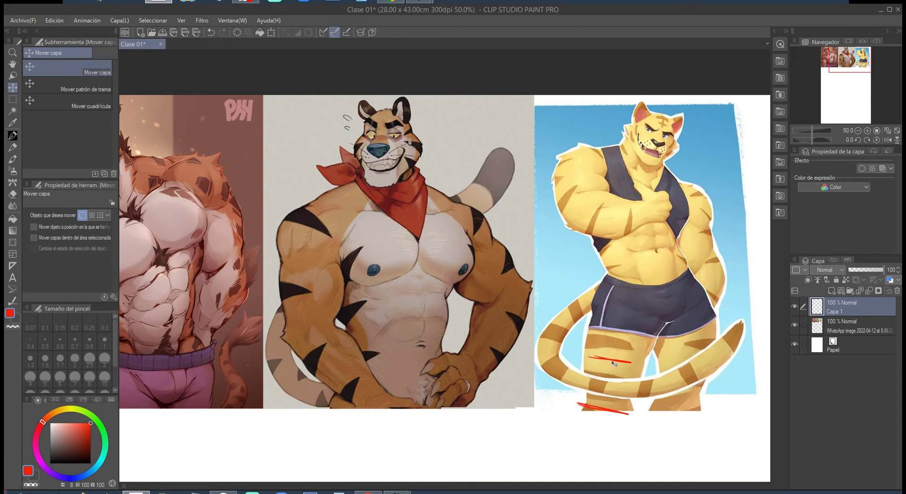
drag(614, 364, 602, 413)
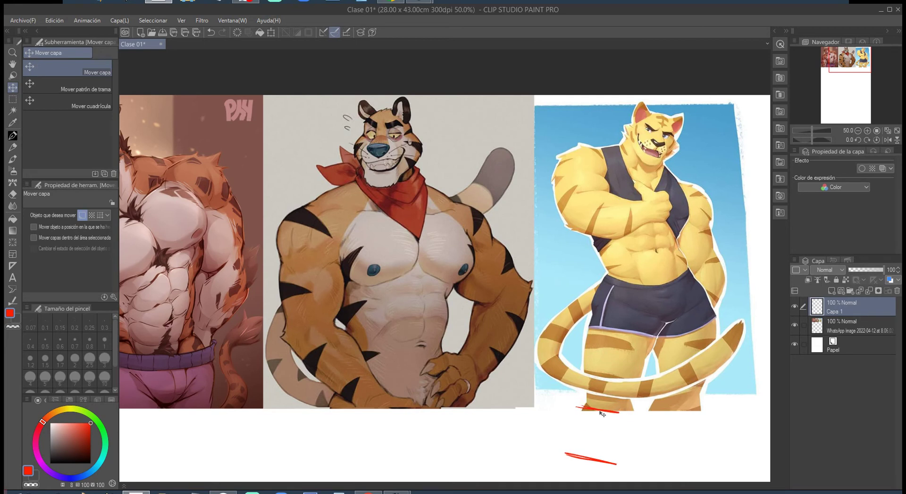
mouse_move(602, 414)
mouse_down()
mouse_move(590, 467)
mouse_move(632, 215)
mouse_move(575, 203)
mouse_up()
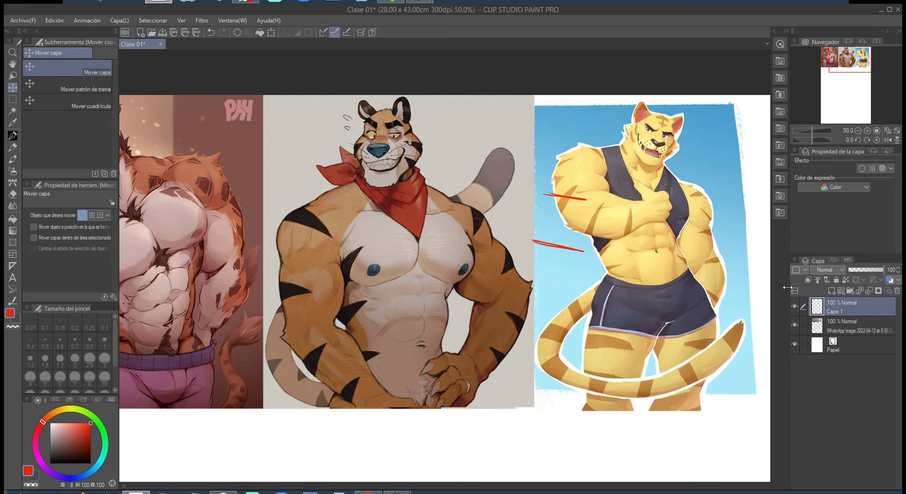
Delete the red marks, zoom out to 33.3% and pan to the blank paper.
key(Delete)
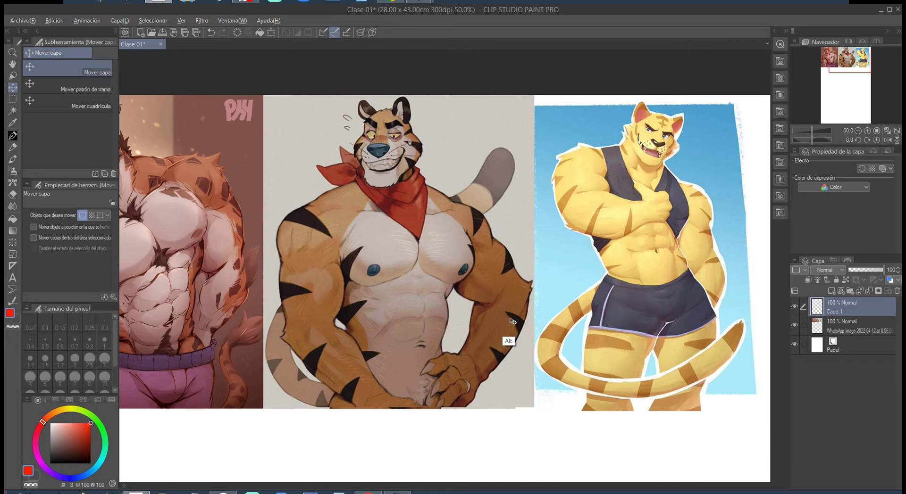
scroll(513, 324, down, 1)
drag(512, 332, 512, 147)
drag(550, 307, 572, 164)
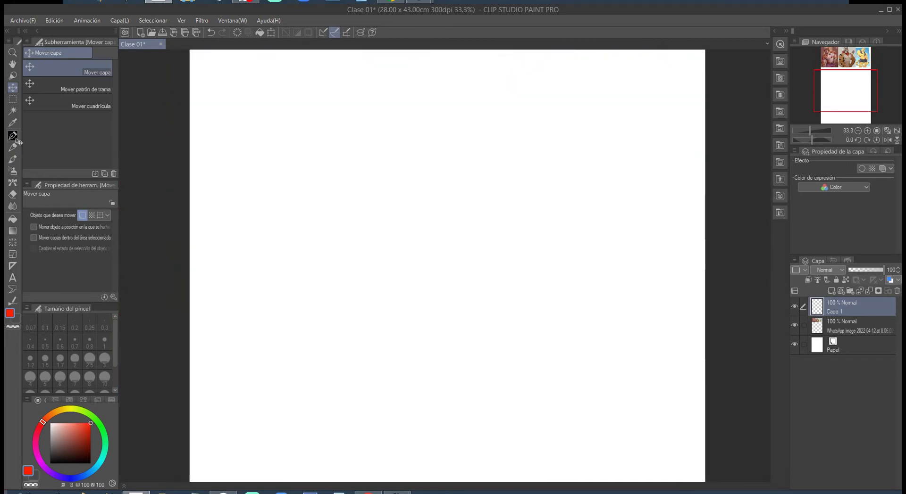
Draw two red head-length marks, Alt-drag a copy downward and merge it down.
click(13, 135)
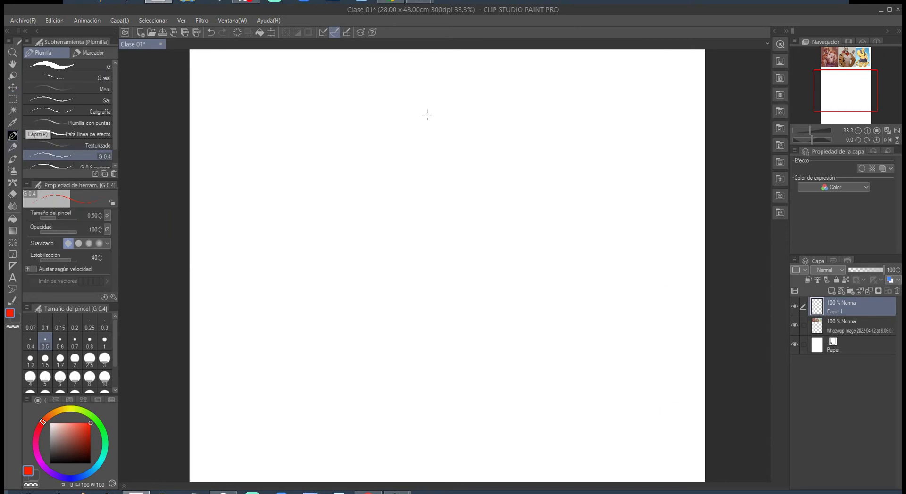
mouse_move(424, 97)
mouse_down()
mouse_move(460, 90)
mouse_move(440, 91)
mouse_up()
drag(431, 138, 467, 137)
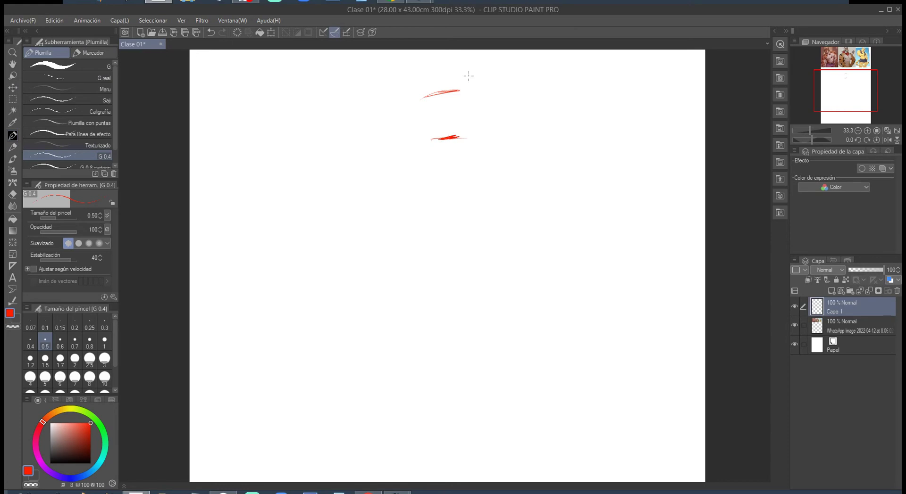
key(ctrl)
key(alt)
mouse_move(455, 93)
mouse_down()
mouse_move(448, 214)
mouse_move(455, 190)
mouse_up()
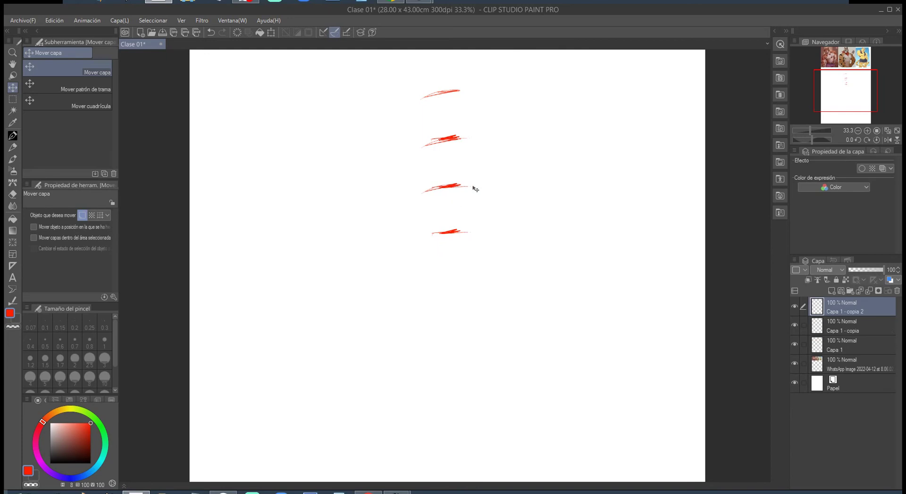
key(ctrl+e)
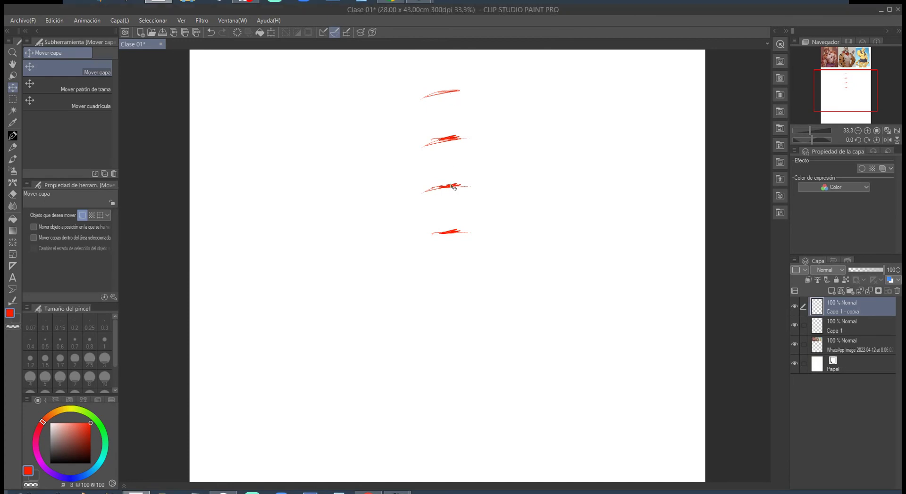
Duplicate the marks twice more down the page and merge everything into Capa 1.
key(alt)
mouse_move(452, 187)
mouse_down()
mouse_move(433, 305)
mouse_move(447, 298)
mouse_move(435, 310)
mouse_up()
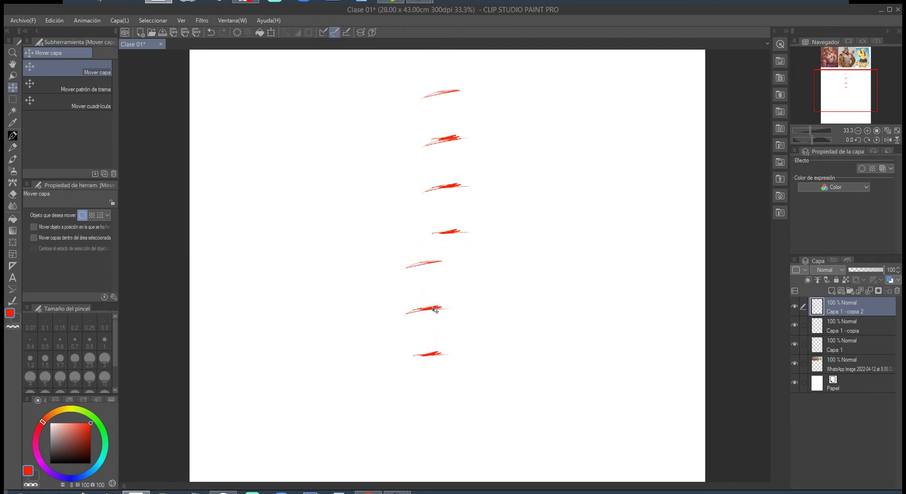
drag(431, 358, 436, 402)
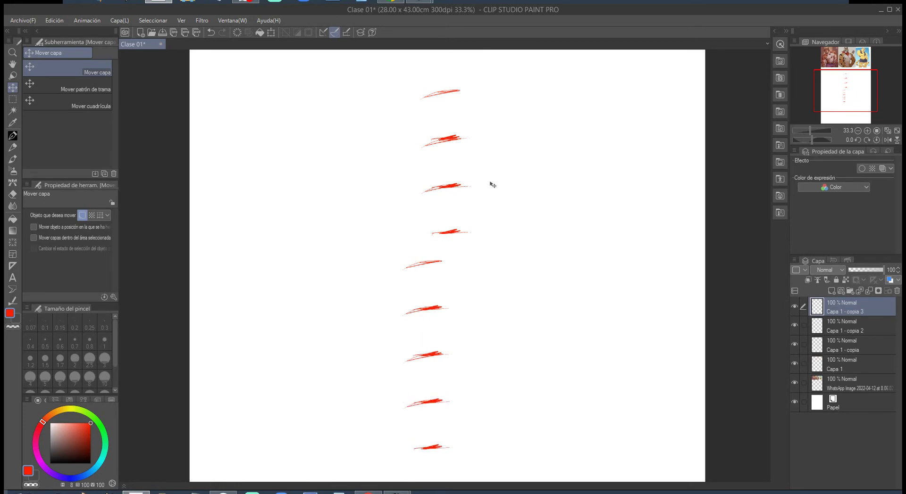
key(ctrl+e)
key(ctrl+e)
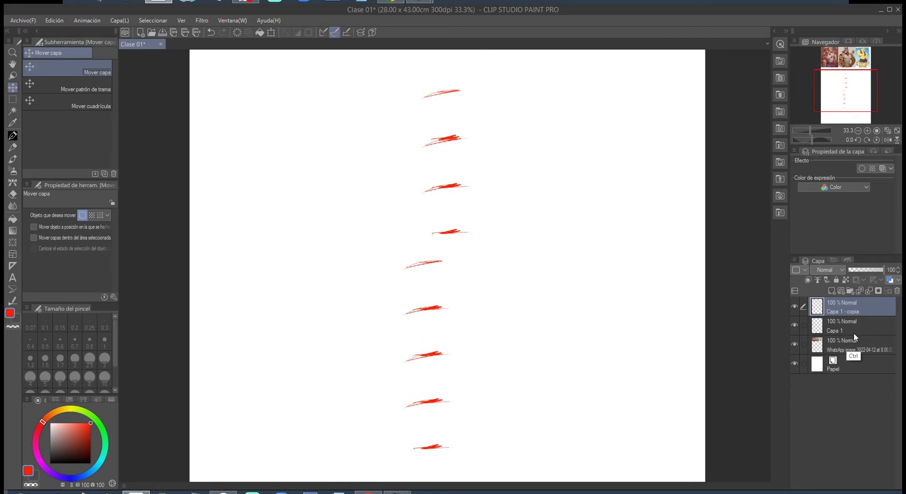
key(ctrl+e)
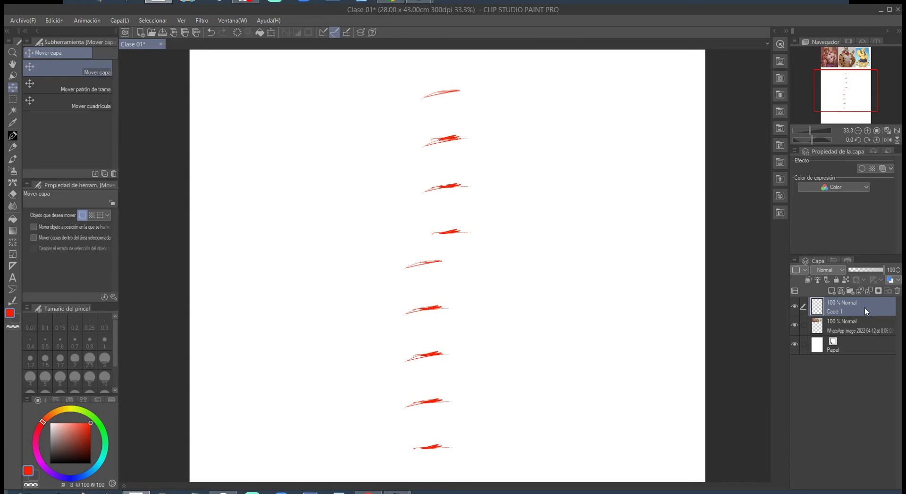
Sketch the red head block, face oval and neck lines on the top marks.
click(13, 136)
mouse_move(425, 96)
mouse_down()
mouse_move(454, 94)
mouse_move(429, 103)
mouse_move(431, 140)
mouse_move(422, 125)
mouse_move(463, 136)
mouse_move(459, 93)
mouse_move(465, 127)
mouse_move(464, 115)
mouse_move(430, 94)
mouse_move(442, 145)
mouse_up()
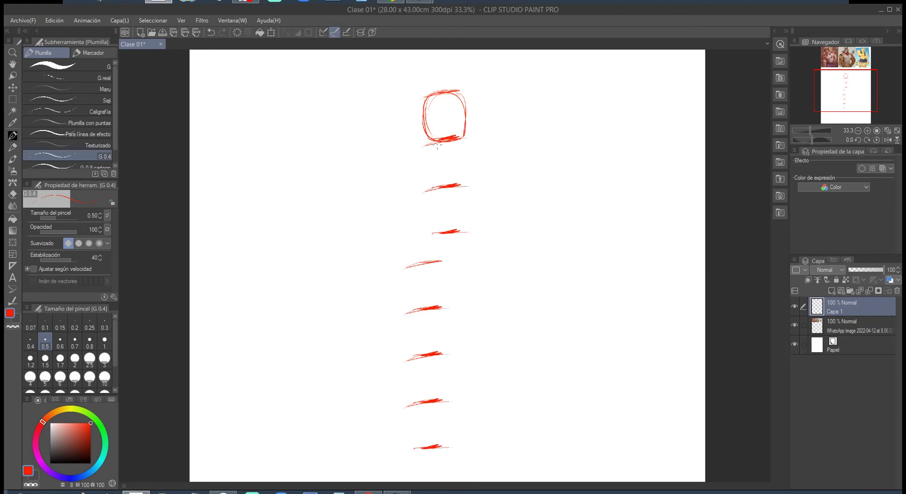
drag(456, 142, 455, 150)
mouse_move(443, 98)
mouse_down()
mouse_move(427, 122)
mouse_move(463, 118)
mouse_move(441, 98)
mouse_move(431, 126)
mouse_move(444, 89)
mouse_move(439, 147)
mouse_move(458, 142)
mouse_move(419, 156)
mouse_up()
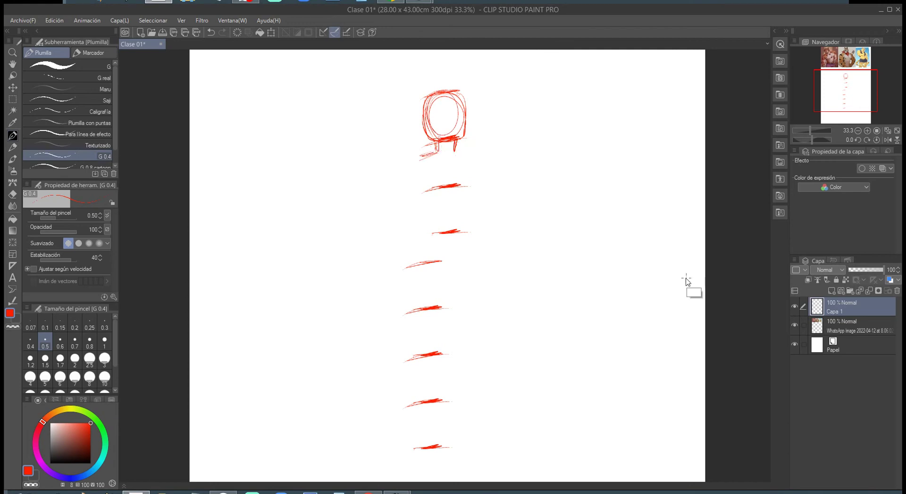
key(ctrl+z)
key(ctrl+z)
key(ctrl+z)
mouse_move(435, 143)
mouse_down()
mouse_move(437, 155)
mouse_move(456, 149)
mouse_move(415, 158)
mouse_move(473, 153)
mouse_move(411, 155)
mouse_move(417, 189)
mouse_move(428, 206)
mouse_move(462, 192)
mouse_up()
Block in the torso sides and pelvis, then undo the lower strokes.
mouse_move(478, 153)
mouse_down()
mouse_move(469, 189)
mouse_move(423, 206)
mouse_move(424, 233)
mouse_move(462, 234)
mouse_up()
drag(475, 191, 466, 235)
mouse_move(472, 210)
mouse_down()
mouse_move(468, 230)
mouse_move(424, 238)
mouse_move(423, 251)
mouse_move(435, 261)
mouse_move(422, 252)
mouse_move(450, 273)
mouse_move(471, 247)
mouse_up()
mouse_move(471, 246)
mouse_down()
mouse_move(458, 262)
mouse_move(471, 247)
mouse_move(424, 251)
mouse_move(446, 276)
mouse_move(473, 227)
mouse_up()
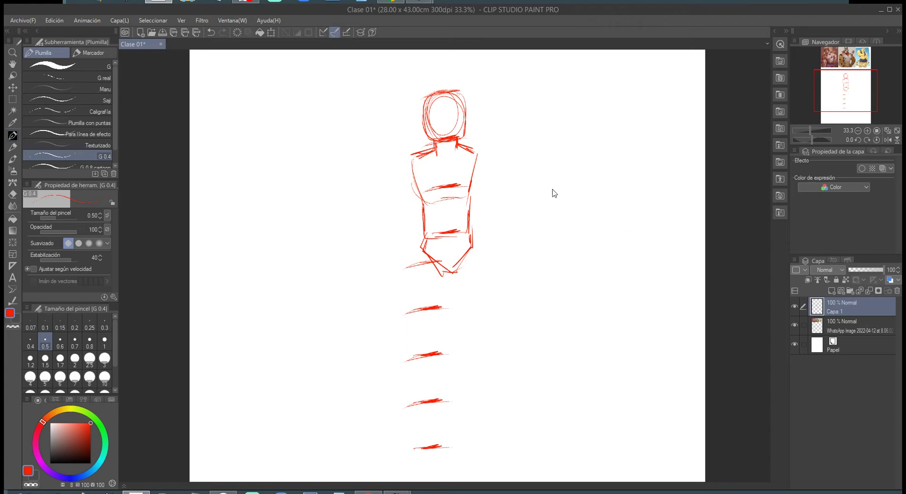
key(ctrl+z)
key(ctrl+z)
key(ctrl+z)
key(ctrl+z)
key(ctrl+z)
key(ctrl+z)
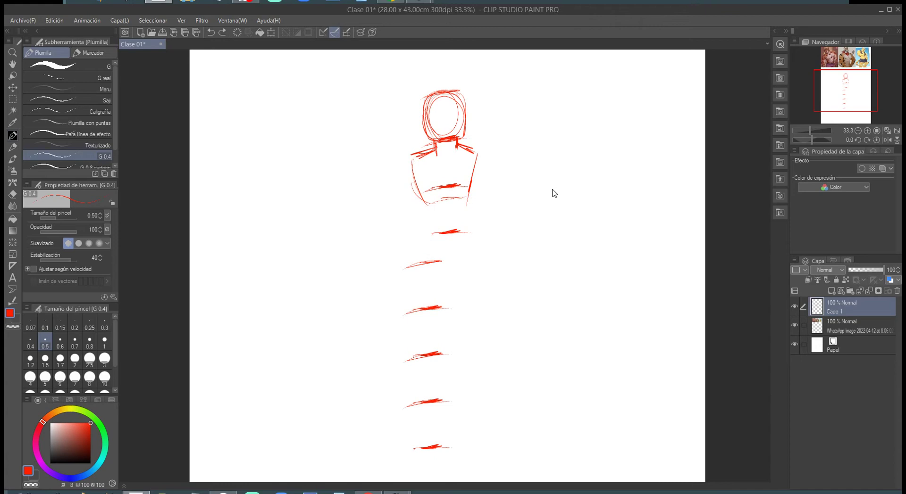
key(ctrl+z)
key(ctrl+z)
Redraw wider shoulders, the ribcage, lower torso, hips and V-shaped pelvis.
drag(430, 148, 399, 163)
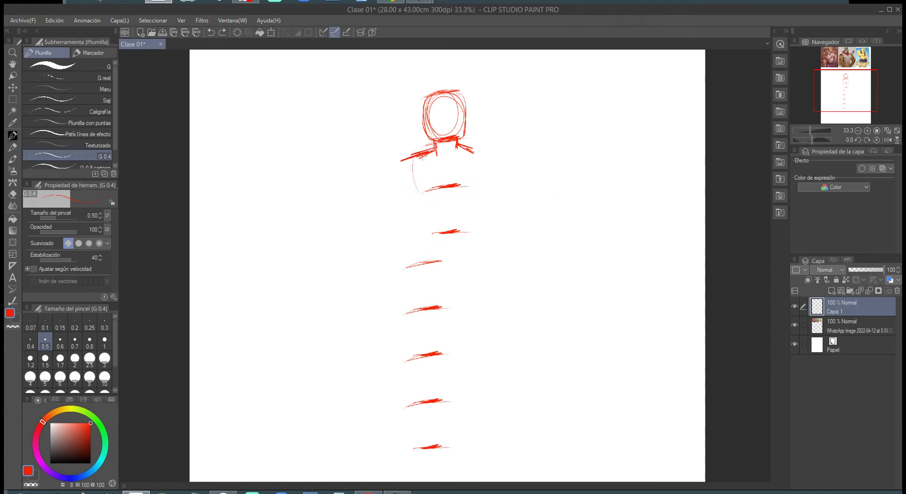
drag(465, 147, 491, 154)
mouse_move(401, 163)
mouse_down()
mouse_move(418, 208)
mouse_move(473, 208)
mouse_move(491, 155)
mouse_up()
mouse_move(421, 214)
mouse_down()
mouse_move(425, 246)
mouse_move(466, 246)
mouse_up()
drag(475, 216, 475, 239)
mouse_move(422, 246)
mouse_down()
mouse_move(416, 265)
mouse_move(454, 290)
mouse_move(477, 243)
mouse_move(473, 267)
mouse_up()
drag(475, 238, 481, 271)
mouse_move(426, 245)
mouse_down()
mouse_move(430, 275)
mouse_move(448, 289)
mouse_up()
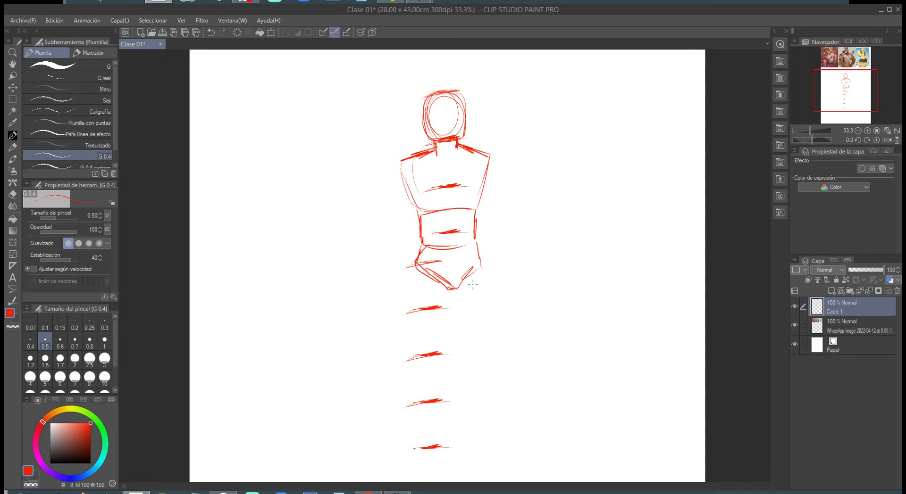
Mirror the canvas and add the left shoulder and waist lines.
click(887, 139)
mouse_move(426, 152)
mouse_down()
mouse_move(390, 165)
mouse_move(403, 205)
mouse_move(470, 213)
mouse_up()
mouse_move(411, 213)
mouse_down()
mouse_move(410, 244)
mouse_move(467, 244)
mouse_move(411, 262)
mouse_move(416, 273)
mouse_up()
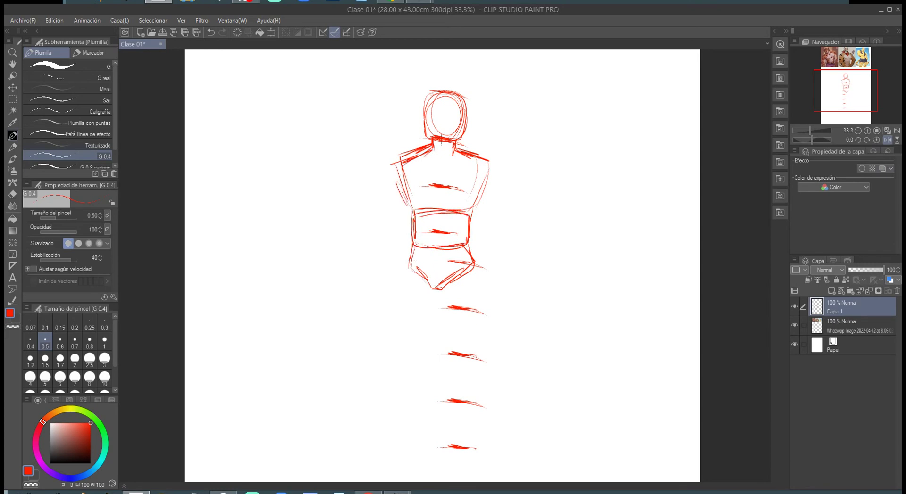
Touch up the head and torso, then outline both legs from hips to ankles.
mouse_move(424, 102)
mouse_down()
mouse_move(431, 143)
mouse_move(460, 88)
mouse_move(423, 106)
mouse_up()
mouse_move(488, 161)
mouse_down()
mouse_move(472, 213)
mouse_move(480, 197)
mouse_up()
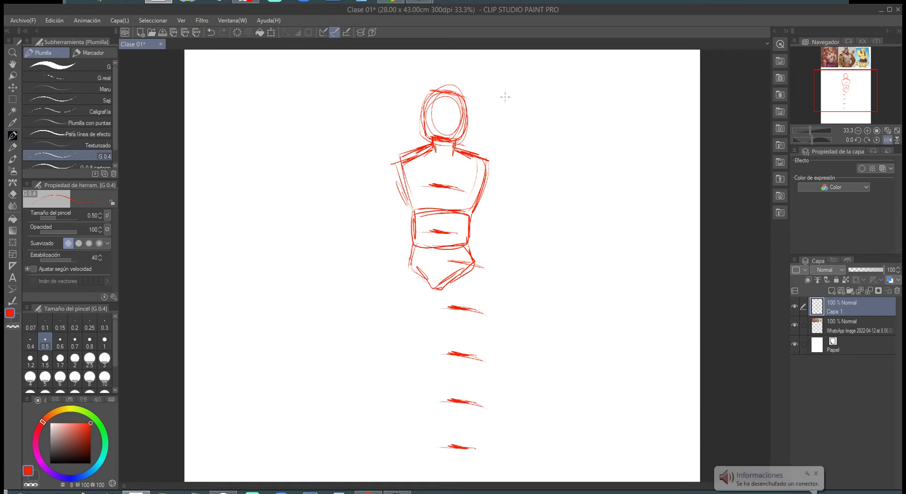
mouse_move(436, 289)
mouse_down()
mouse_move(450, 347)
mouse_move(439, 340)
mouse_move(477, 352)
mouse_up()
drag(473, 263, 477, 350)
drag(409, 268, 410, 352)
drag(411, 351, 428, 353)
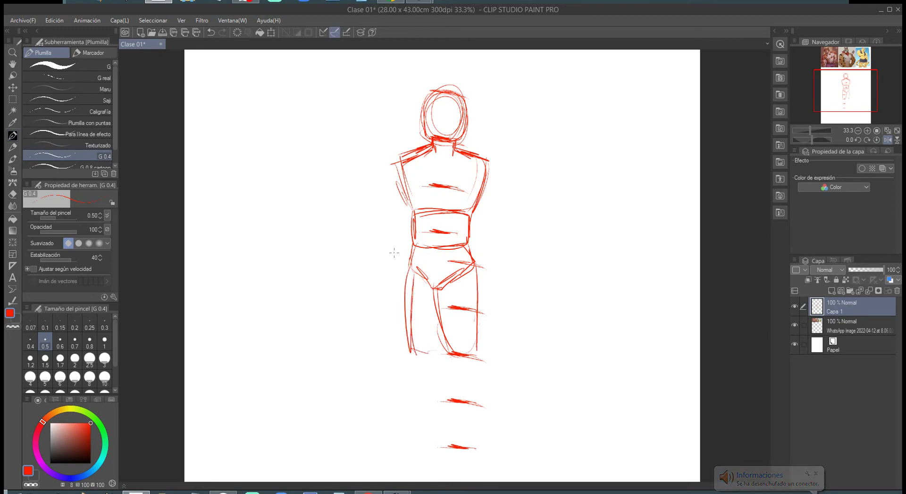
drag(452, 355, 471, 442)
drag(461, 404, 471, 444)
drag(470, 354, 484, 408)
mouse_move(485, 371)
mouse_down()
mouse_move(485, 437)
mouse_move(450, 444)
mouse_move(488, 447)
mouse_move(488, 427)
mouse_up()
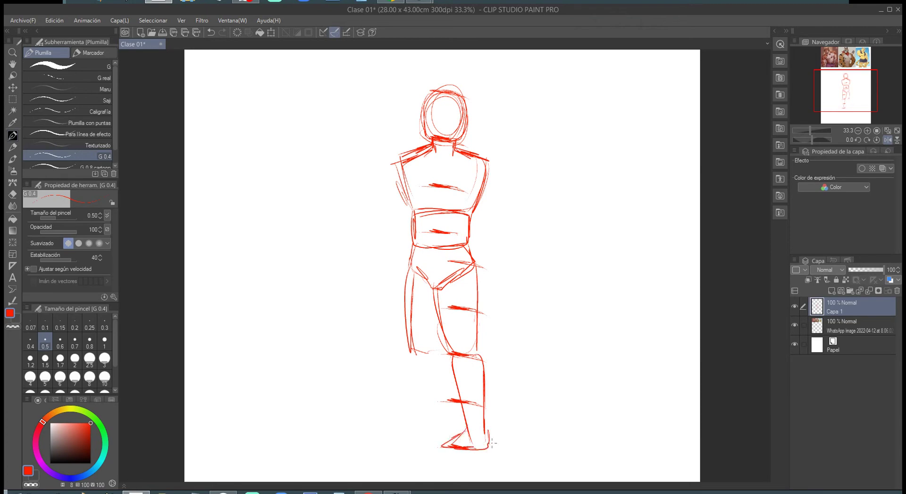
mouse_move(414, 354)
mouse_down()
mouse_move(427, 439)
mouse_move(427, 420)
mouse_move(394, 446)
mouse_move(443, 448)
mouse_up()
mouse_move(444, 352)
mouse_down()
mouse_move(443, 438)
mouse_move(440, 351)
mouse_up()
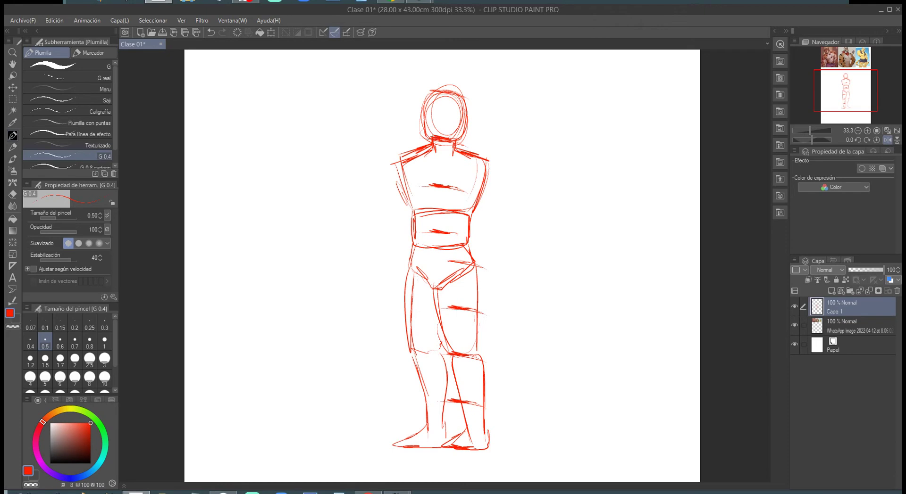
Sketch both shoulders and upper arms down along the torso.
drag(451, 158, 482, 163)
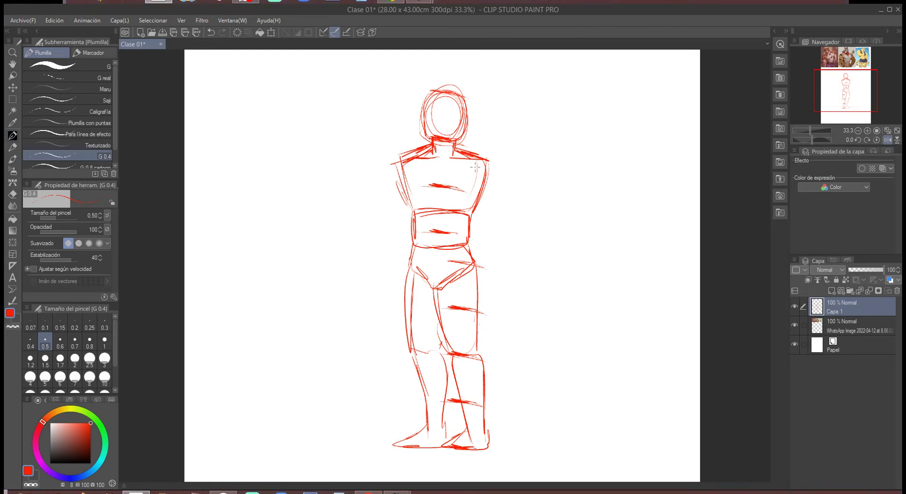
drag(483, 174, 490, 185)
drag(396, 161, 407, 192)
drag(391, 162, 408, 188)
mouse_move(481, 191)
mouse_down()
mouse_move(492, 213)
mouse_move(503, 209)
mouse_up()
drag(489, 158, 507, 210)
mouse_move(490, 175)
mouse_down()
mouse_move(499, 216)
mouse_move(487, 210)
mouse_up()
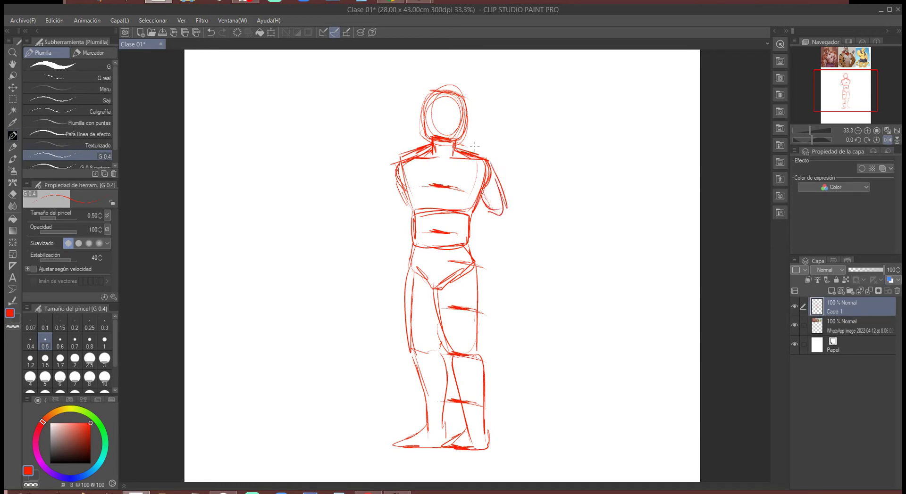
mouse_move(400, 171)
mouse_down()
mouse_move(384, 209)
mouse_move(409, 218)
mouse_up()
Draw both forearms ending in fist-like mitten hands.
mouse_move(490, 212)
mouse_down()
mouse_move(506, 253)
mouse_move(510, 230)
mouse_up()
drag(488, 219, 506, 252)
drag(509, 207, 518, 247)
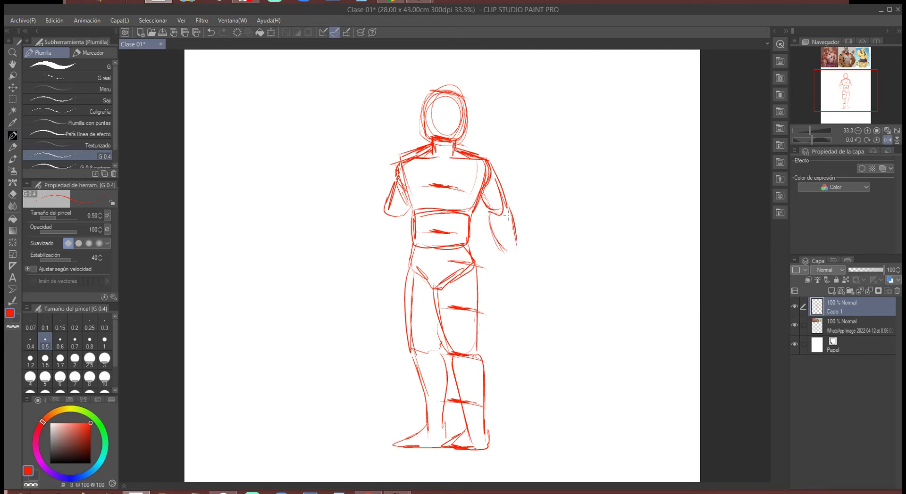
mouse_move(386, 212)
mouse_down()
mouse_move(362, 249)
mouse_move(371, 252)
mouse_up()
drag(504, 256, 516, 252)
mouse_move(505, 255)
mouse_down()
mouse_move(505, 276)
mouse_move(498, 277)
mouse_move(516, 283)
mouse_move(526, 265)
mouse_up()
mouse_move(363, 249)
mouse_down()
mouse_move(342, 262)
mouse_move(358, 280)
mouse_move(352, 277)
mouse_move(376, 258)
mouse_move(339, 261)
mouse_move(377, 265)
mouse_up()
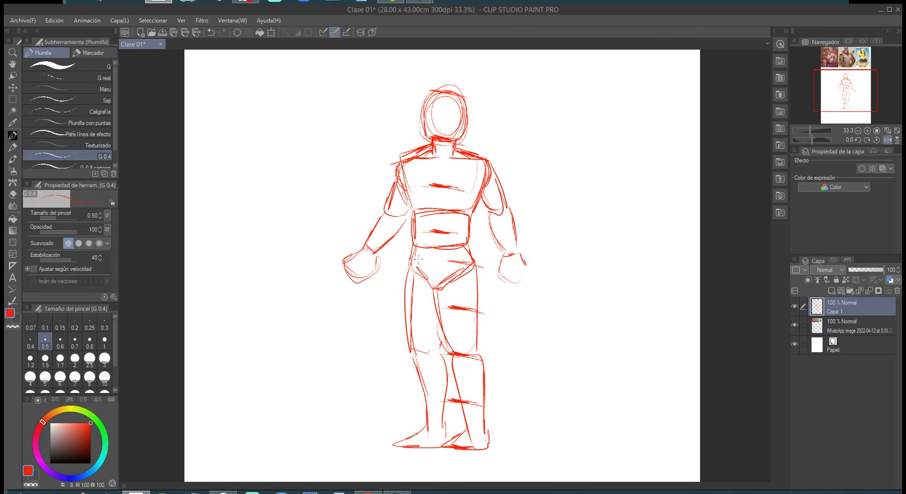
Mirror the view and refine the chest, waist, right arm and hand contours.
click(887, 140)
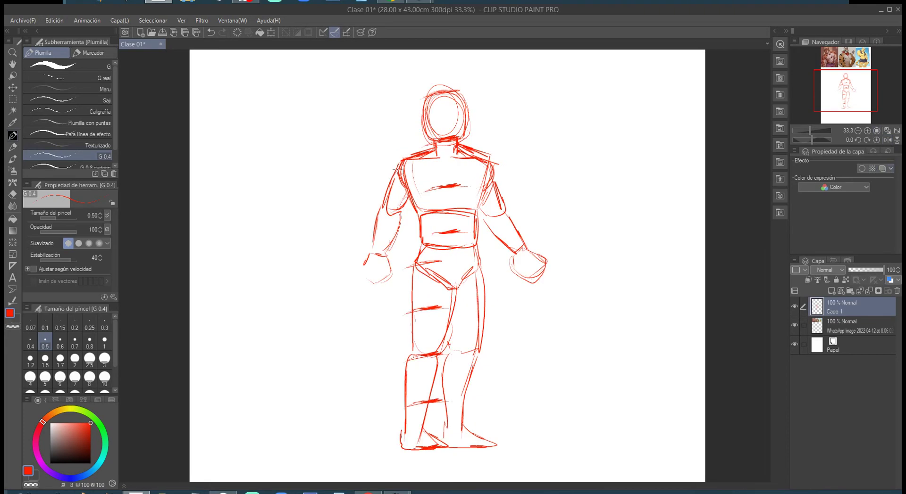
drag(413, 177, 417, 190)
drag(486, 163, 475, 235)
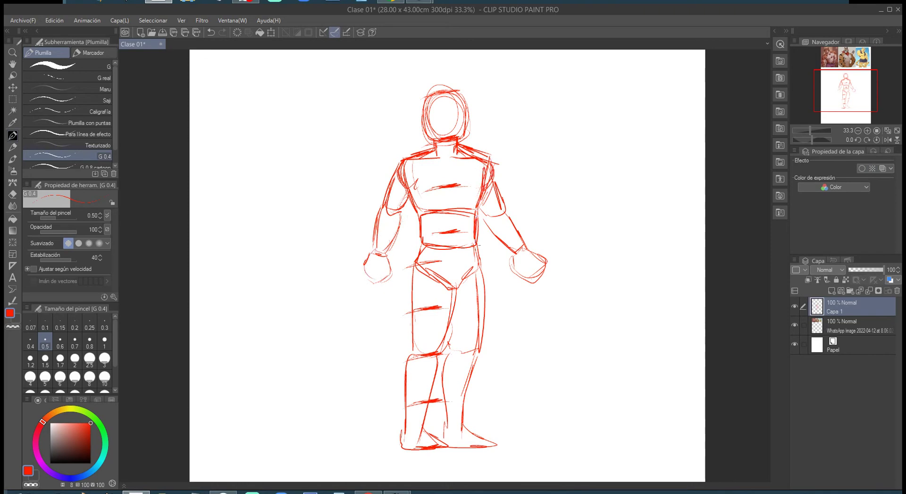
drag(479, 204, 498, 216)
drag(496, 184, 514, 252)
mouse_move(508, 211)
mouse_down()
mouse_move(515, 259)
mouse_move(527, 277)
mouse_up()
drag(529, 244, 540, 255)
Reinforce the left hand's outline and toggle horizontal flip three times to check the figure.
drag(371, 256, 391, 268)
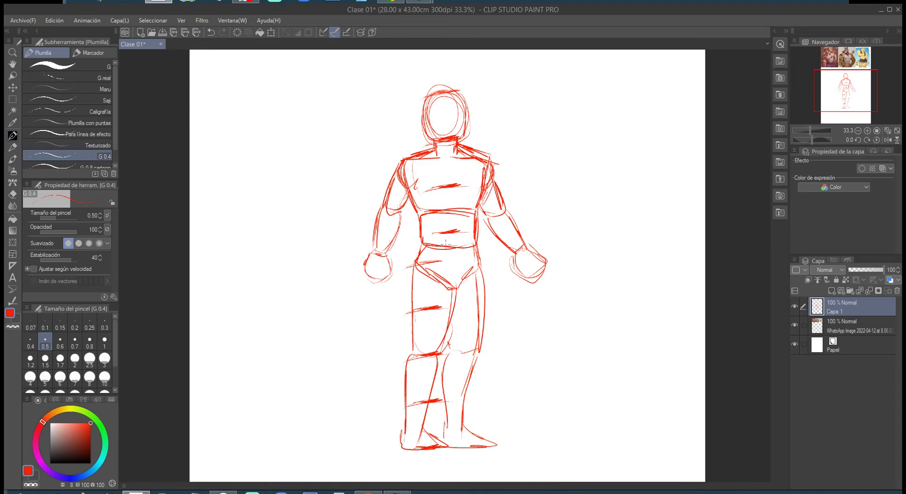
click(887, 141)
click(887, 140)
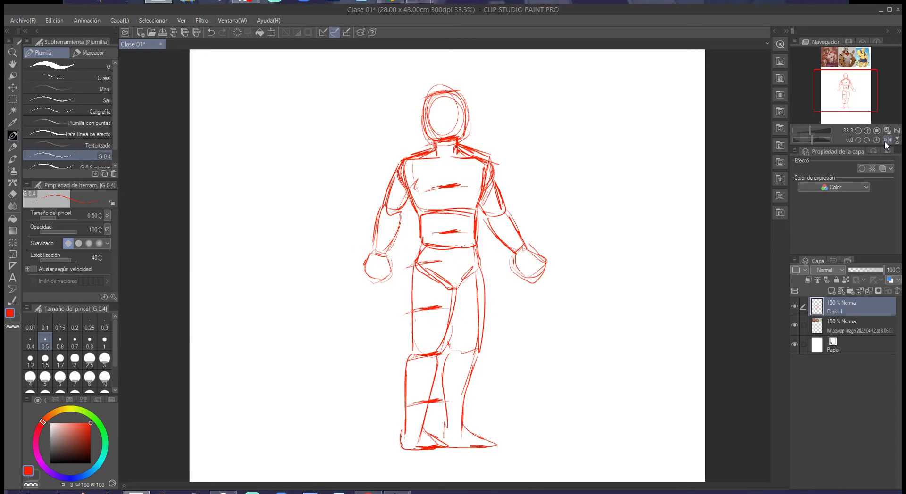
click(882, 141)
click(882, 141)
click(885, 140)
click(885, 139)
Draw the slimmer figure's shoulder line, torso box, pelvis, legs and feet right of the first.
mouse_move(554, 145)
mouse_down()
mouse_move(582, 153)
mouse_move(566, 174)
mouse_move(583, 148)
mouse_move(561, 169)
mouse_move(575, 186)
mouse_move(592, 157)
mouse_move(586, 197)
mouse_move(557, 199)
mouse_move(590, 194)
mouse_move(562, 198)
mouse_move(557, 232)
mouse_move(560, 259)
mouse_move(588, 272)
mouse_up()
mouse_move(604, 194)
mouse_down()
mouse_move(589, 272)
mouse_move(575, 272)
mouse_move(558, 311)
mouse_move(562, 338)
mouse_up()
mouse_move(557, 272)
mouse_down()
mouse_move(570, 296)
mouse_move(589, 283)
mouse_move(595, 270)
mouse_move(598, 347)
mouse_up()
drag(598, 282, 603, 345)
drag(559, 325, 593, 431)
mouse_move(594, 346)
mouse_down()
mouse_move(604, 400)
mouse_move(599, 439)
mouse_up()
drag(566, 354, 570, 423)
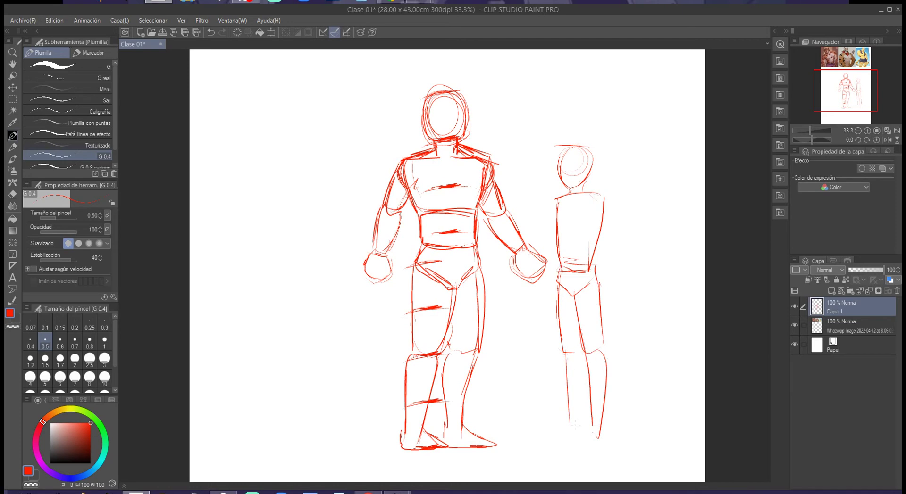
drag(560, 428, 544, 441)
mouse_move(595, 421)
mouse_down()
mouse_move(580, 442)
mouse_move(605, 438)
mouse_up()
Open a second canvas view via Ventana > Lienzo > Nueva ventana and dock it left.
click(229, 21)
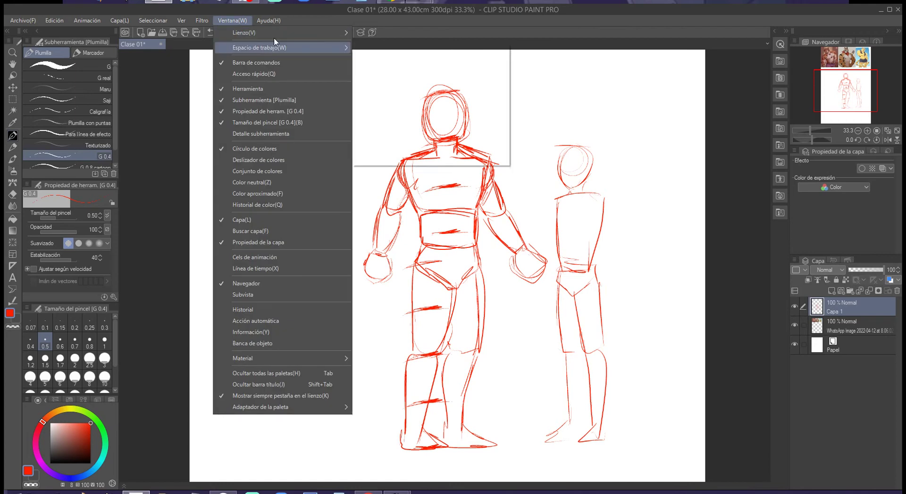
mouse_move(284, 34)
click(389, 36)
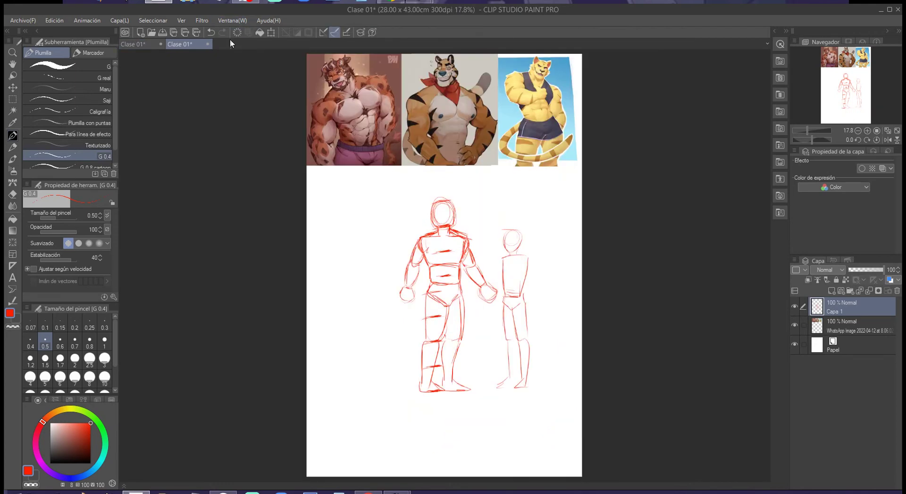
mouse_move(126, 68)
mouse_down()
mouse_move(113, 63)
mouse_move(129, 60)
mouse_up()
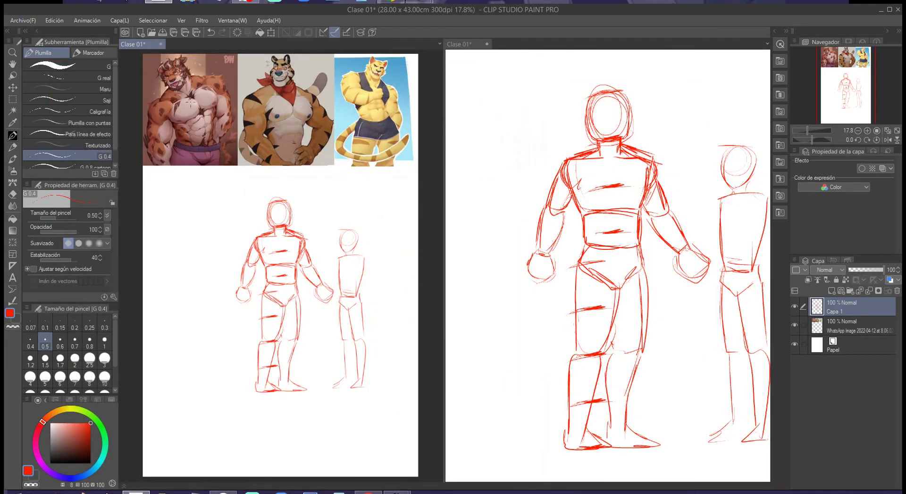
scroll(186, 106, up, 6)
scroll(303, 228, down, 3)
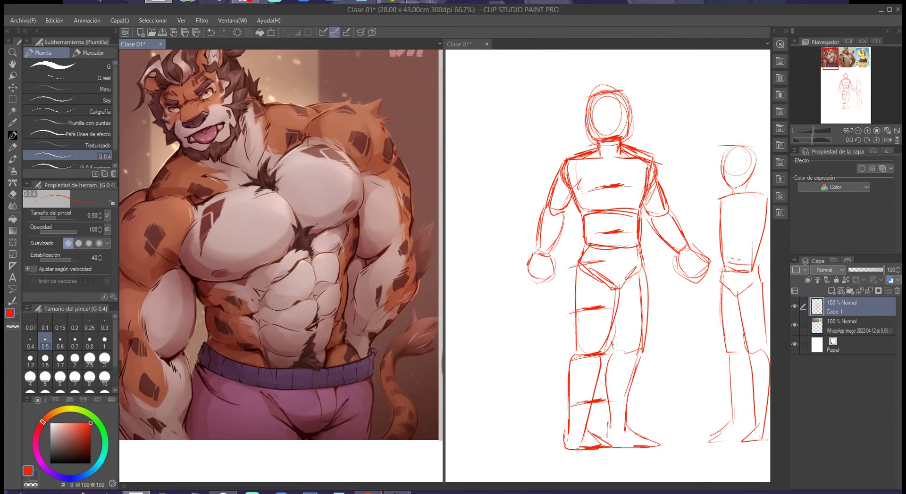
Add Capa 2 and switch the pen colour to dark navy blue.
click(832, 290)
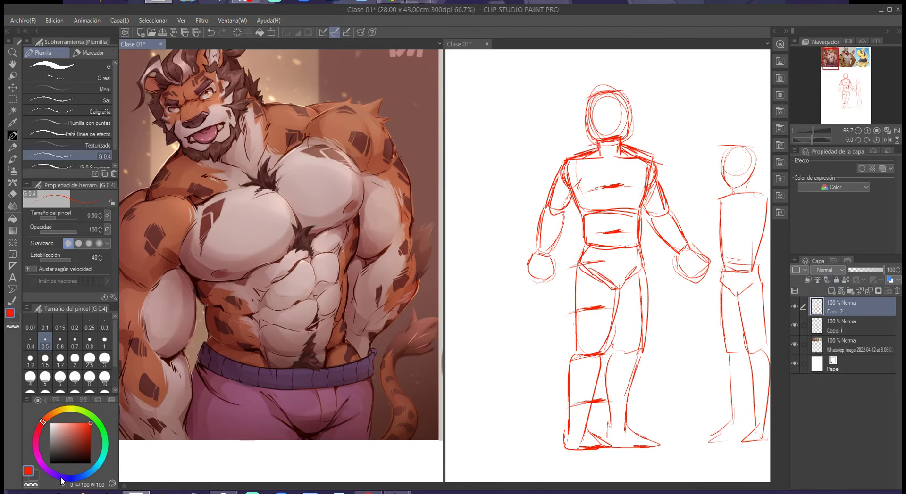
click(76, 478)
click(90, 454)
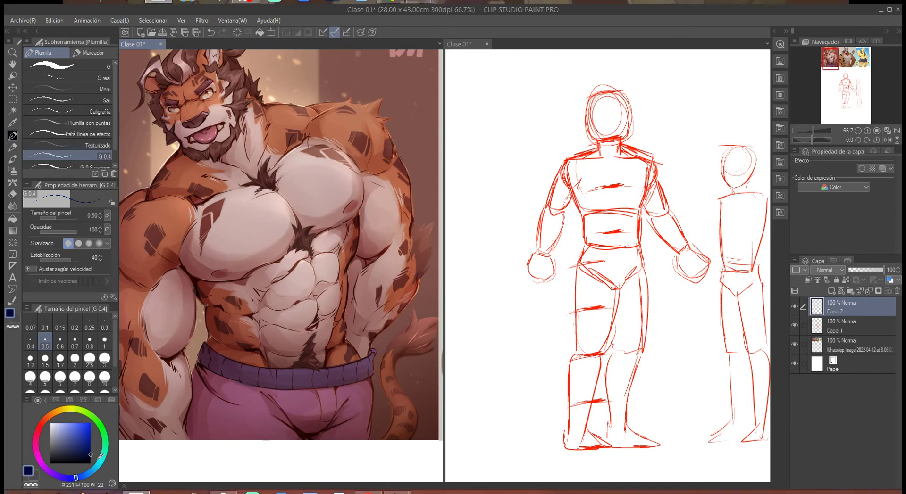
ctrl+click(621, 168)
ctrl+click(622, 185)
Draw a collarbone line and sternum in bright blue over the large figure's chest.
ctrl+click(622, 188)
drag(604, 189, 687, 253)
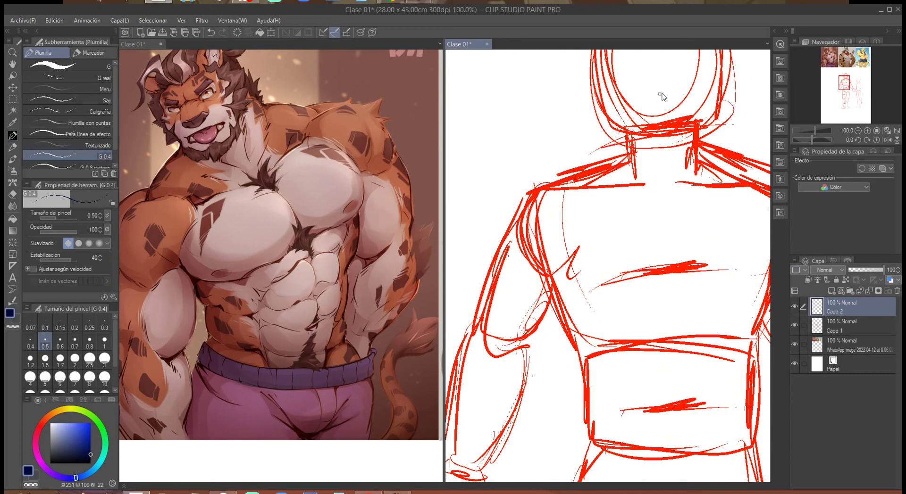
drag(583, 182, 672, 194)
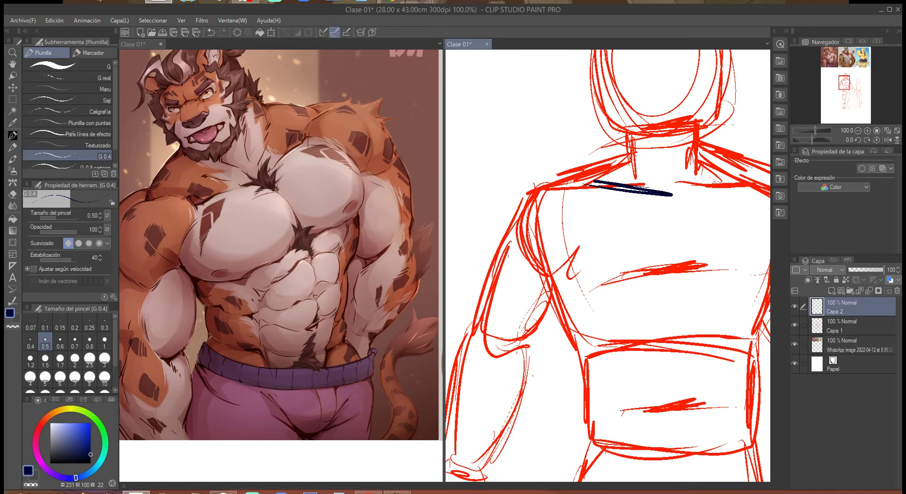
click(88, 430)
mouse_move(585, 179)
mouse_down()
mouse_move(664, 190)
mouse_move(756, 180)
mouse_move(740, 180)
mouse_up()
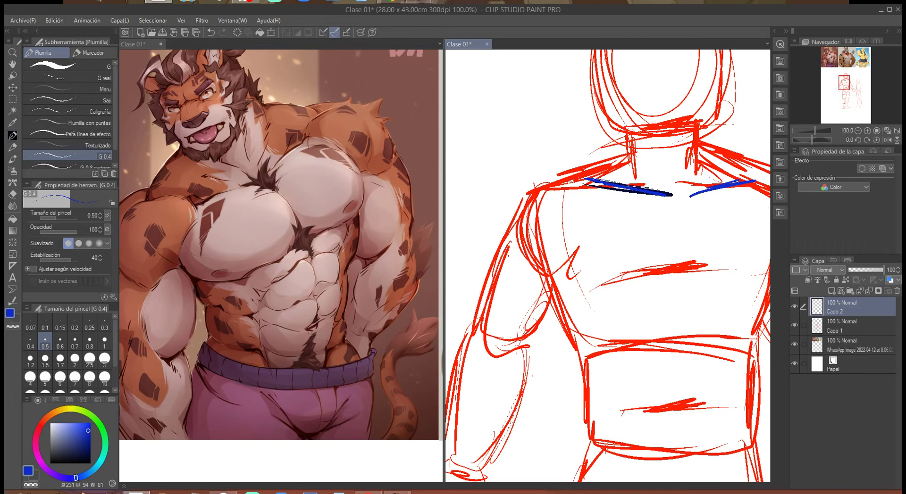
drag(671, 200, 676, 305)
mouse_move(675, 206)
mouse_down()
mouse_move(682, 332)
mouse_move(678, 238)
mouse_up()
Outline the two rounded pectoral muscles on either side of the sternum.
mouse_move(669, 201)
mouse_down()
mouse_move(626, 201)
mouse_move(569, 229)
mouse_move(570, 202)
mouse_move(570, 211)
mouse_move(582, 205)
mouse_move(570, 228)
mouse_move(587, 312)
mouse_up()
mouse_move(569, 240)
mouse_down()
mouse_move(562, 282)
mouse_move(621, 327)
mouse_move(672, 311)
mouse_move(593, 324)
mouse_move(596, 315)
mouse_up()
mouse_move(588, 204)
mouse_down()
mouse_move(649, 206)
mouse_move(580, 208)
mouse_move(667, 208)
mouse_up()
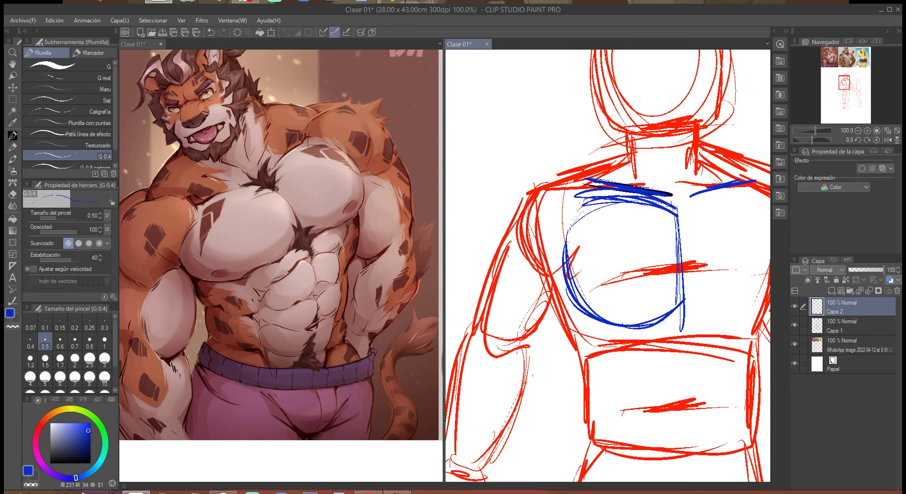
drag(700, 245, 600, 246)
mouse_move(578, 218)
mouse_down()
mouse_move(633, 191)
mouse_move(623, 195)
mouse_move(671, 201)
mouse_up()
drag(583, 313, 658, 295)
drag(656, 297, 678, 255)
drag(602, 325, 649, 312)
mouse_move(681, 233)
mouse_down()
mouse_move(646, 313)
mouse_move(661, 278)
mouse_up()
drag(596, 317, 674, 274)
drag(683, 216, 680, 255)
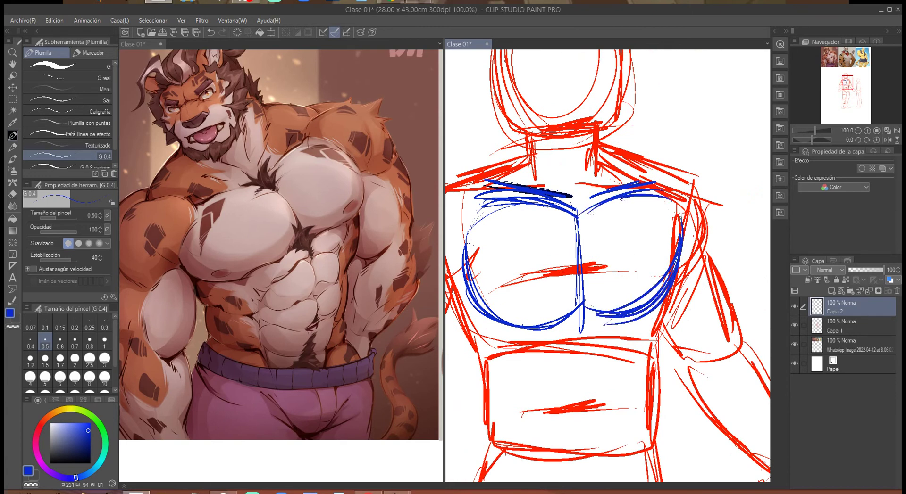
drag(537, 227, 679, 237)
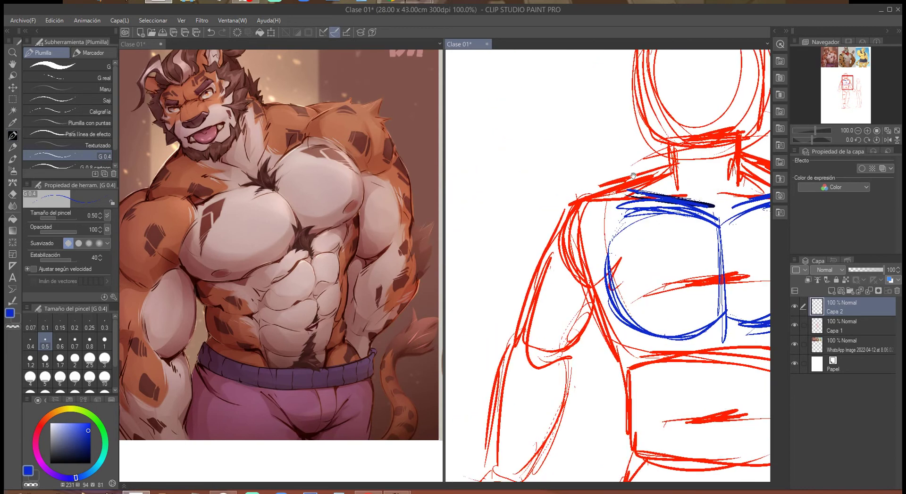
Outline the big figure's left shoulder edge, outer curve and top in blue.
click(363, 241)
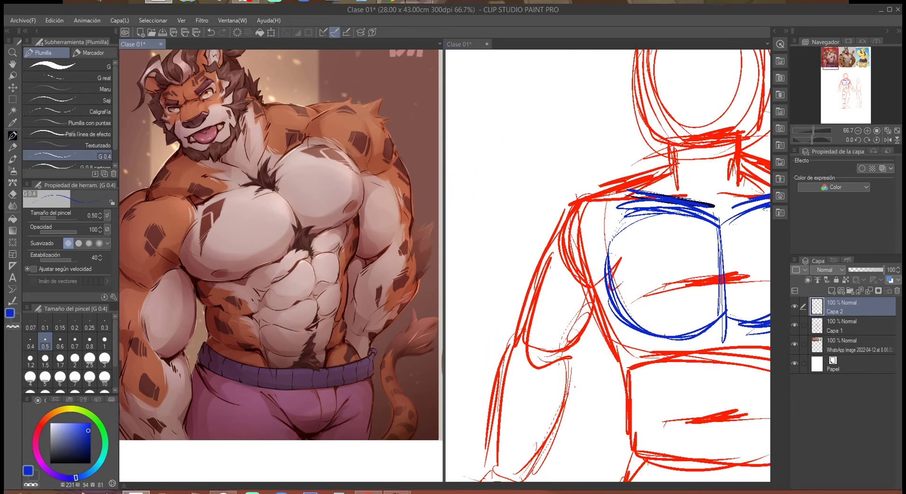
click(611, 187)
mouse_move(598, 177)
mouse_down()
mouse_move(557, 219)
mouse_move(553, 240)
mouse_up()
mouse_move(602, 183)
mouse_down()
mouse_move(553, 220)
mouse_move(544, 248)
mouse_up()
mouse_move(601, 183)
mouse_down()
mouse_move(547, 243)
mouse_move(562, 274)
mouse_move(608, 257)
mouse_up()
mouse_move(584, 180)
mouse_down()
mouse_move(537, 249)
mouse_move(537, 266)
mouse_up()
mouse_move(570, 187)
mouse_down()
mouse_move(612, 180)
mouse_move(633, 190)
mouse_up()
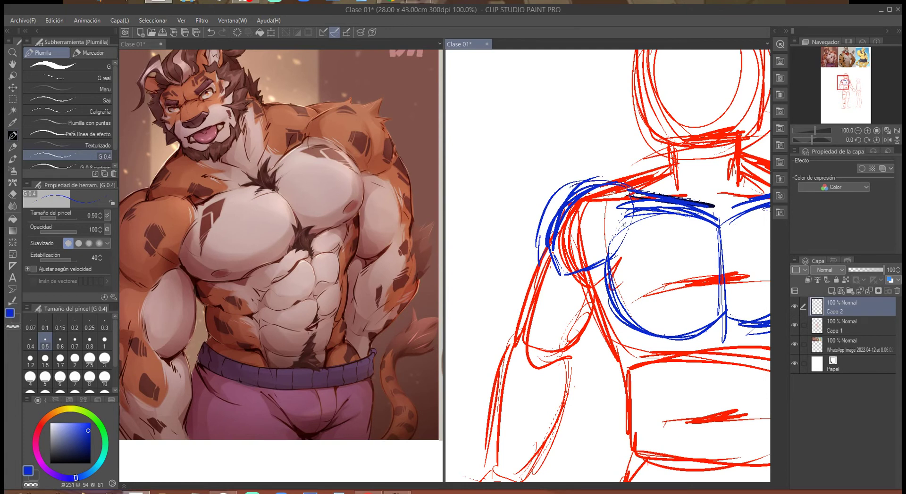
Draw and thicken the blue trapezius slopes from the neck to both shoulders.
drag(606, 181, 663, 154)
drag(609, 179, 670, 146)
mouse_move(727, 198)
mouse_down()
mouse_move(683, 188)
mouse_move(621, 195)
mouse_up()
mouse_move(637, 139)
mouse_down()
mouse_move(699, 173)
mouse_move(690, 169)
mouse_up()
drag(646, 144, 699, 177)
mouse_move(578, 167)
mouse_down()
mouse_move(623, 179)
mouse_move(629, 205)
mouse_up()
drag(607, 175, 626, 201)
Add collarbone strokes below the neck and shape the right deltoid's curve.
drag(690, 154, 680, 210)
drag(629, 161, 647, 213)
mouse_move(678, 165)
mouse_down()
mouse_move(669, 214)
mouse_move(631, 152)
mouse_move(679, 185)
mouse_move(652, 174)
mouse_up()
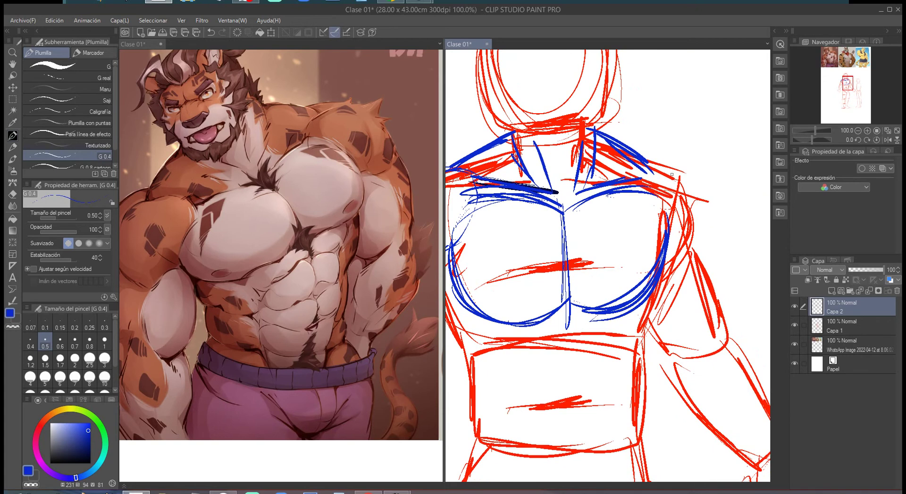
mouse_move(649, 166)
mouse_down()
mouse_move(681, 182)
mouse_move(699, 226)
mouse_up()
drag(686, 185, 697, 210)
mouse_move(658, 161)
mouse_down()
mouse_move(703, 226)
mouse_move(701, 244)
mouse_move(703, 191)
mouse_move(695, 248)
mouse_move(646, 162)
mouse_up()
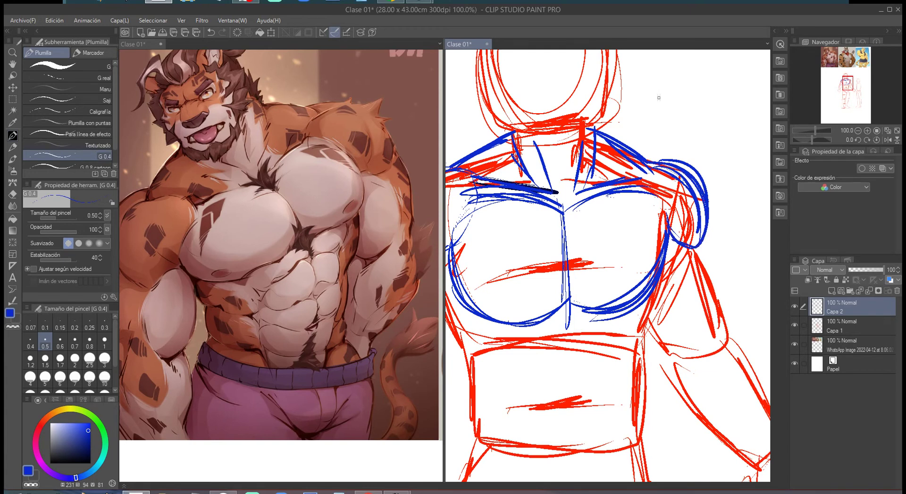
Sketch the left upper arm's bicep and outer arm contour in blue.
drag(628, 224, 756, 161)
mouse_move(546, 204)
mouse_down()
mouse_move(598, 204)
mouse_move(561, 264)
mouse_up()
mouse_move(577, 202)
mouse_down()
mouse_move(555, 255)
mouse_move(607, 272)
mouse_move(618, 235)
mouse_up()
mouse_move(563, 171)
mouse_down()
mouse_move(551, 233)
mouse_move(578, 181)
mouse_move(583, 195)
mouse_up()
mouse_move(579, 197)
mouse_down()
mouse_move(560, 268)
mouse_move(613, 191)
mouse_move(543, 261)
mouse_up()
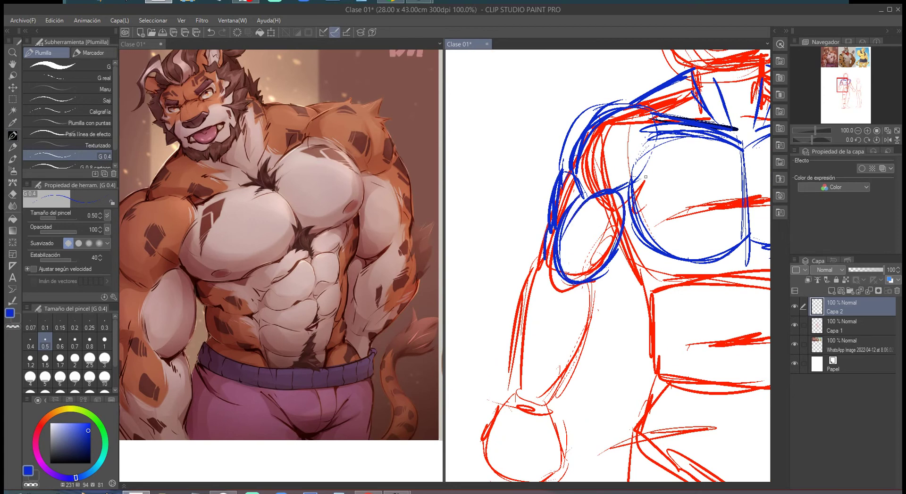
drag(611, 286, 643, 213)
Move the reference view to centre the yellow tiger image.
click(318, 351)
drag(327, 348, 209, 328)
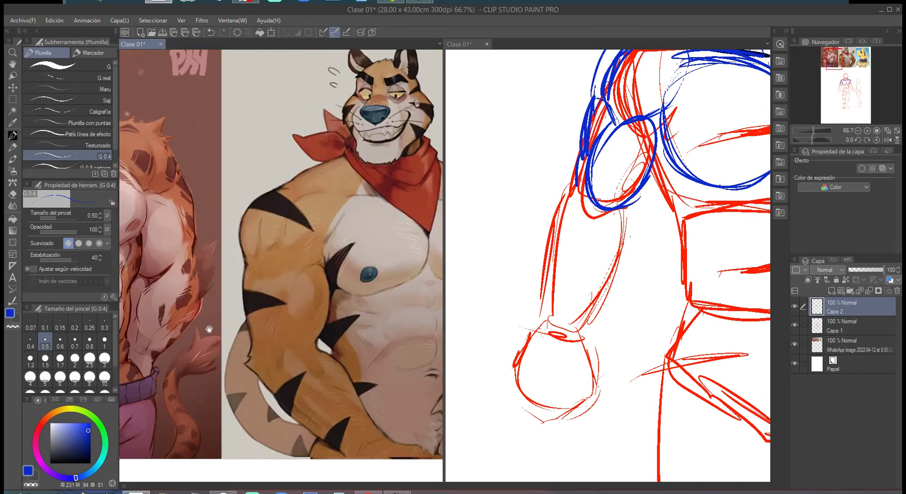
drag(362, 344, 225, 346)
drag(361, 321, 183, 344)
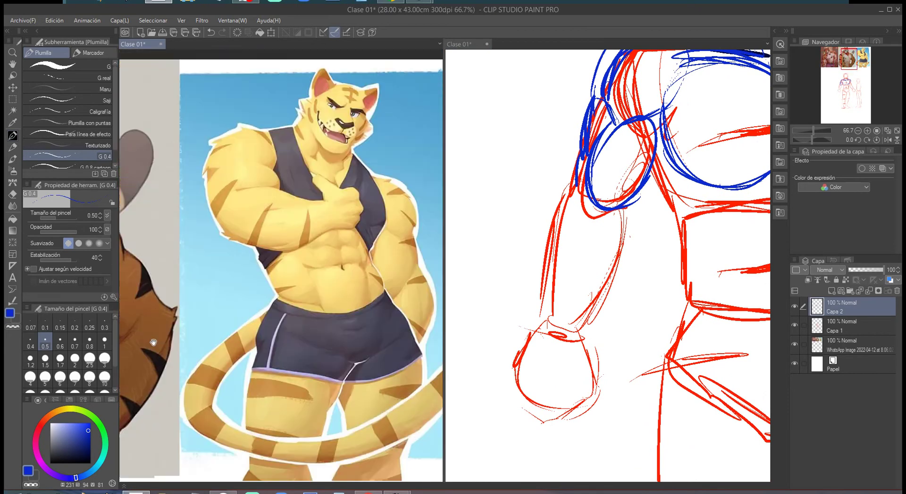
drag(371, 285, 368, 326)
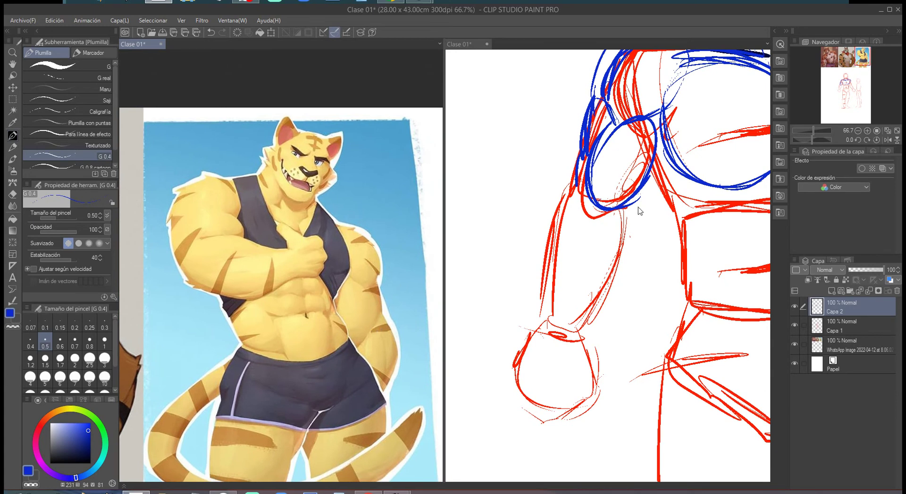
click(596, 224)
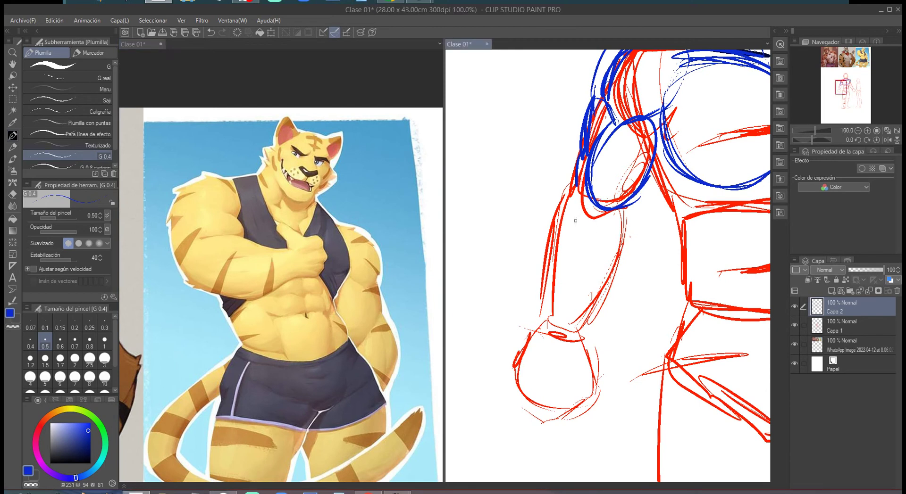
Sketch the forearm's left and right edges below the bicep in blue.
mouse_move(599, 204)
mouse_down()
mouse_move(616, 211)
mouse_move(609, 260)
mouse_up()
mouse_move(564, 193)
mouse_down()
mouse_move(578, 195)
mouse_move(546, 328)
mouse_move(594, 189)
mouse_move(584, 299)
mouse_up()
mouse_move(627, 205)
mouse_down()
mouse_move(629, 249)
mouse_move(579, 342)
mouse_up()
drag(545, 305, 542, 325)
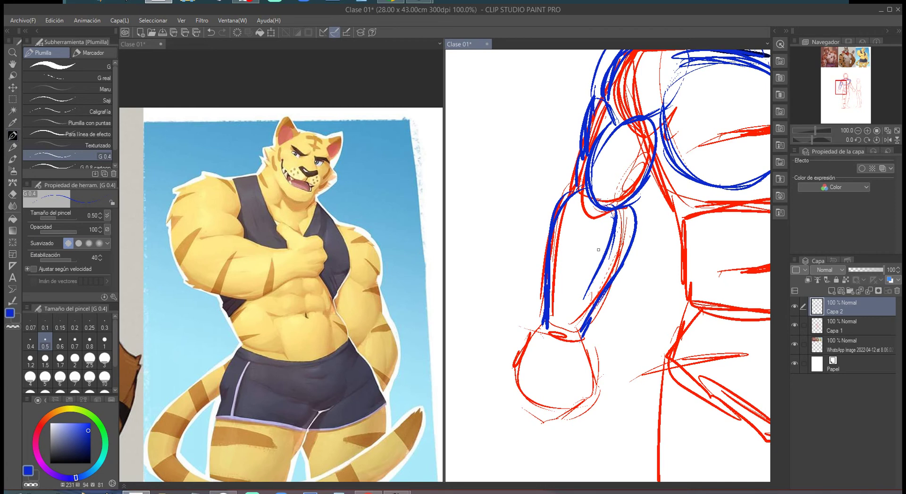
mouse_move(584, 277)
mouse_down()
mouse_move(601, 233)
mouse_move(597, 252)
mouse_up()
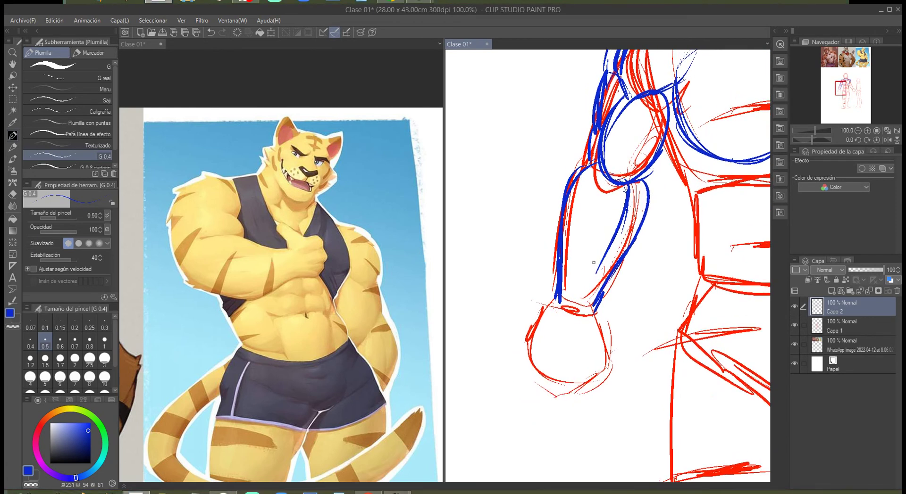
Trace the fist and wrist outline, reinforcing the hand's sides and bottom.
mouse_move(556, 297)
mouse_down()
mouse_move(533, 344)
mouse_move(563, 365)
mouse_up()
drag(597, 302, 612, 353)
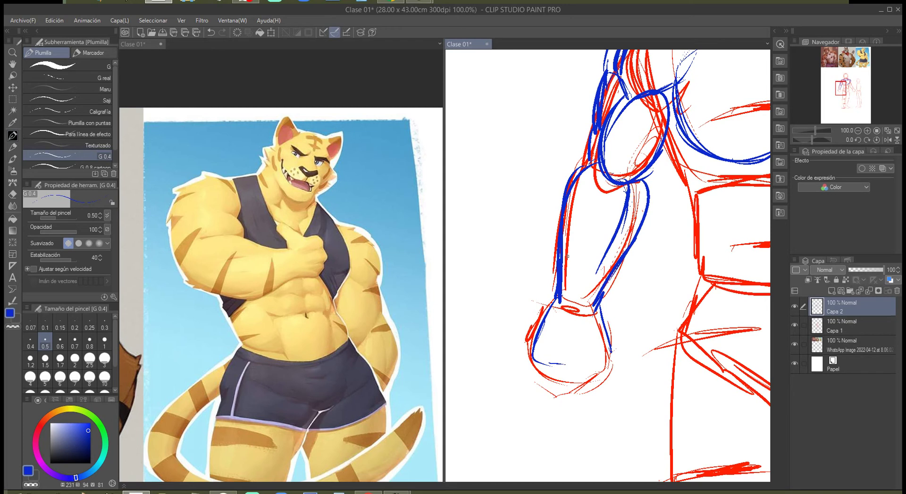
mouse_move(551, 304)
mouse_down()
mouse_move(537, 329)
mouse_move(559, 371)
mouse_move(572, 373)
mouse_up()
mouse_move(587, 340)
mouse_down()
mouse_move(611, 376)
mouse_move(614, 338)
mouse_move(569, 362)
mouse_move(584, 356)
mouse_move(598, 372)
mouse_move(554, 369)
mouse_move(600, 360)
mouse_up()
mouse_move(542, 366)
mouse_down()
mouse_move(582, 381)
mouse_move(556, 377)
mouse_up()
drag(541, 366, 529, 359)
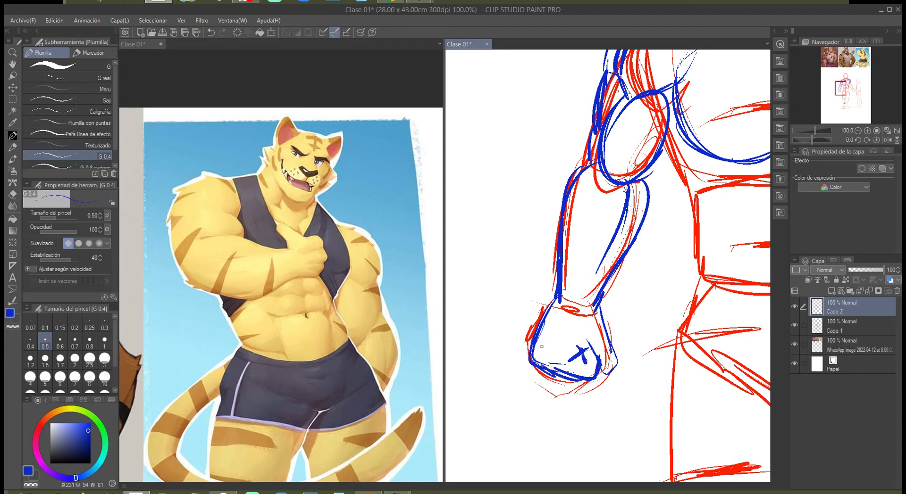
mouse_move(596, 300)
mouse_down()
mouse_move(610, 348)
mouse_move(605, 375)
mouse_up()
Thicken the upper forearm edge and elbow joint, then start the torso's left flank line.
mouse_move(643, 177)
mouse_down()
mouse_move(645, 217)
mouse_move(645, 207)
mouse_up()
drag(653, 165, 643, 176)
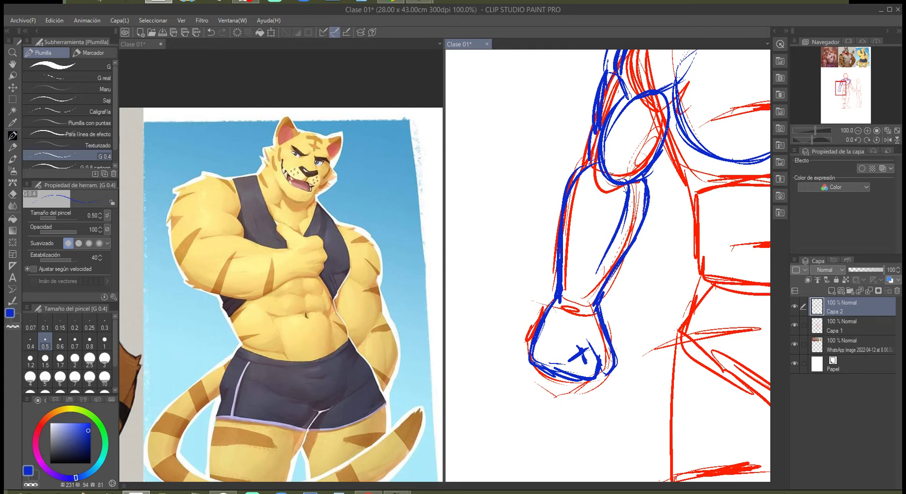
drag(633, 277, 576, 284)
mouse_move(605, 156)
mouse_down()
mouse_move(640, 200)
mouse_move(622, 185)
mouse_move(642, 222)
mouse_move(642, 289)
mouse_up()
Draw the inner arm and side contour, then trace and thicken the right chest-to-torso edge.
mouse_move(638, 223)
mouse_down()
mouse_move(637, 247)
mouse_move(559, 250)
mouse_move(531, 267)
mouse_up()
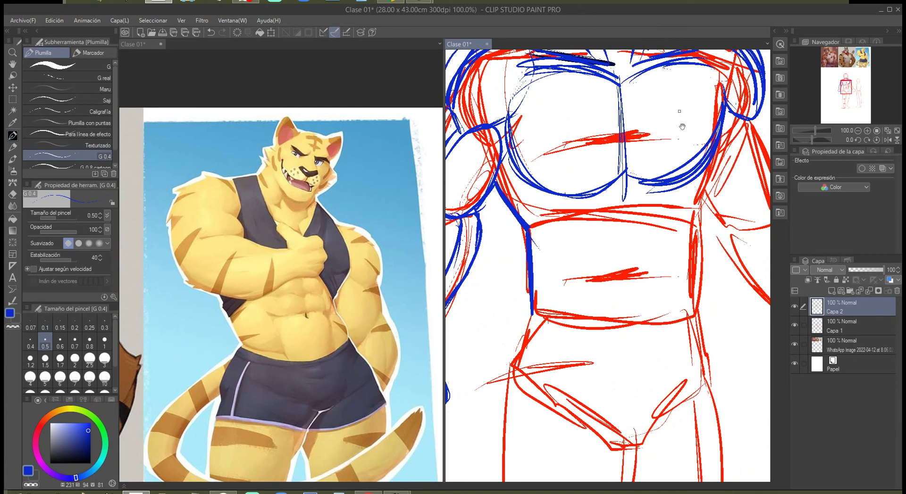
mouse_move(717, 161)
mouse_down()
mouse_move(692, 215)
mouse_move(715, 141)
mouse_move(709, 195)
mouse_move(696, 214)
mouse_move(694, 286)
mouse_up()
drag(698, 220, 694, 250)
drag(695, 246, 690, 305)
drag(696, 268, 691, 303)
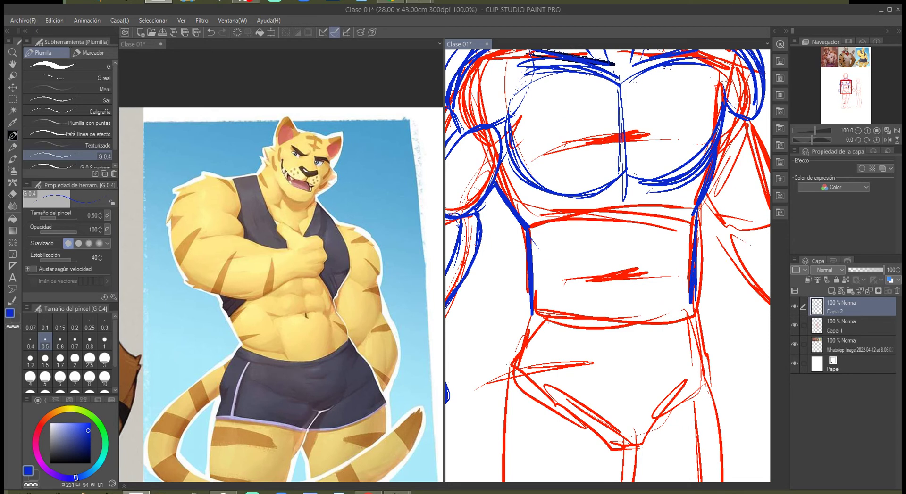
key(alt+Tab)
Draw the lower-chest arc, horizontal chest and abdomen guides, a nipple mark and crotch line.
mouse_move(541, 232)
mouse_down()
mouse_move(652, 207)
mouse_move(686, 229)
mouse_up()
drag(593, 214, 535, 234)
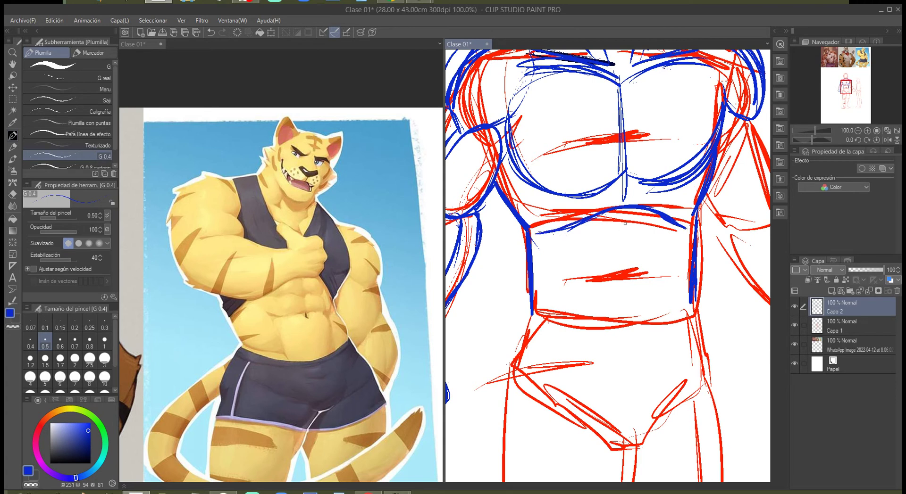
mouse_move(611, 404)
mouse_down()
mouse_move(648, 408)
mouse_move(630, 411)
mouse_up()
mouse_move(614, 154)
mouse_down()
mouse_move(657, 154)
mouse_move(529, 156)
mouse_move(721, 152)
mouse_up()
mouse_move(497, 279)
mouse_down()
mouse_move(689, 278)
mouse_move(538, 288)
mouse_up()
drag(630, 273, 628, 289)
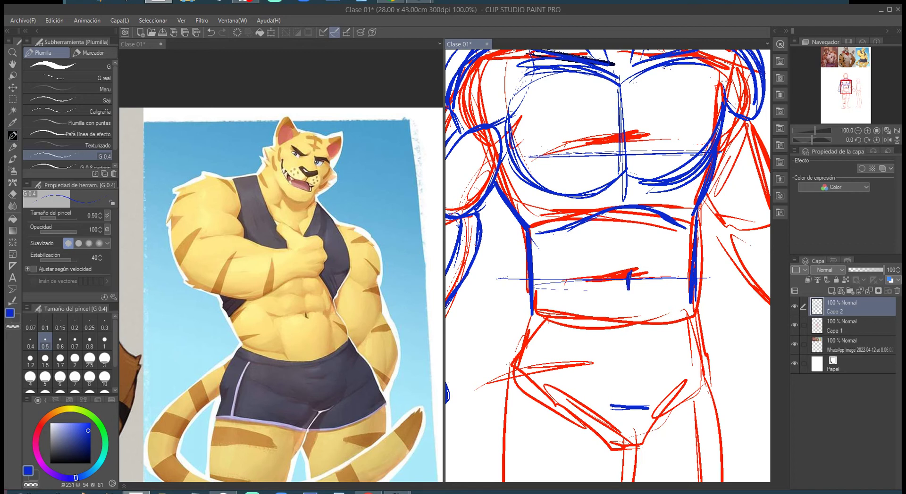
drag(519, 155, 703, 155)
mouse_move(700, 144)
mouse_down()
mouse_move(689, 147)
mouse_move(701, 157)
mouse_move(671, 182)
mouse_up()
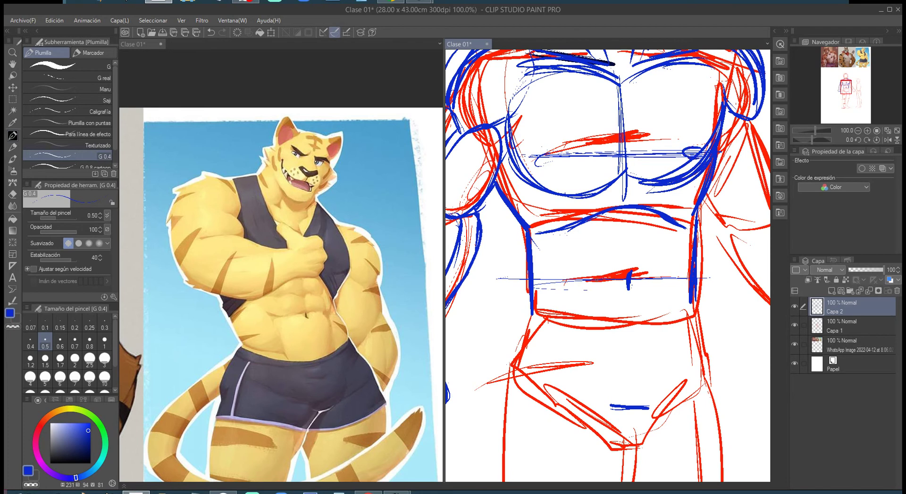
drag(619, 398, 639, 395)
Draw the upper ab divisions with left, right and downward lines from the ab guide.
mouse_move(623, 214)
mouse_down()
mouse_move(627, 245)
mouse_move(618, 247)
mouse_up()
drag(579, 222, 587, 250)
drag(586, 264, 589, 279)
drag(628, 243, 632, 270)
mouse_move(629, 245)
mouse_down()
mouse_move(662, 244)
mouse_move(660, 281)
mouse_up()
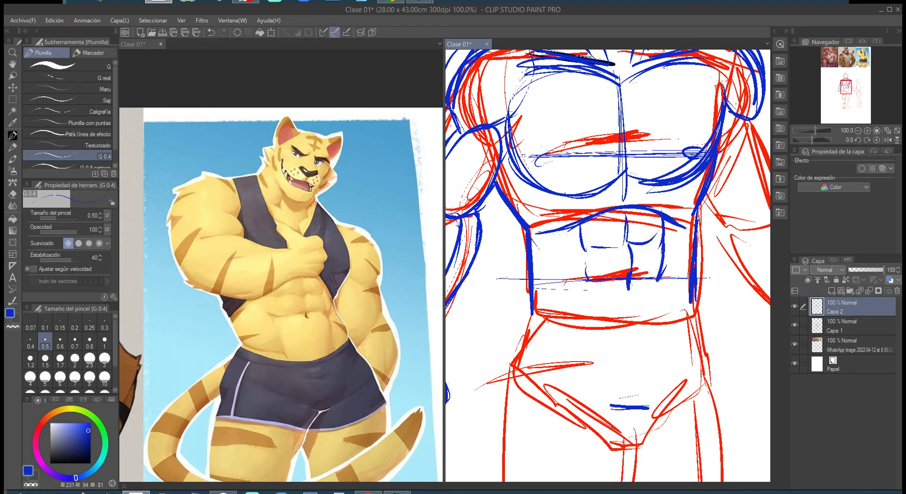
drag(581, 289, 594, 337)
drag(587, 288, 591, 314)
drag(570, 271, 673, 264)
drag(490, 286, 406, 345)
Centre the torso and pan the reference view to the muscular tiger image.
drag(576, 268, 491, 287)
click(362, 309)
drag(149, 329, 450, 265)
drag(228, 304, 449, 357)
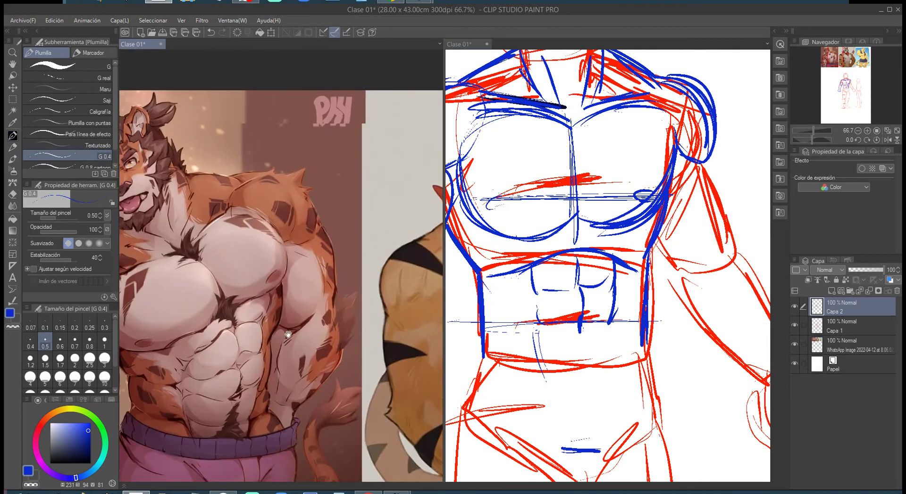
drag(189, 324, 175, 322)
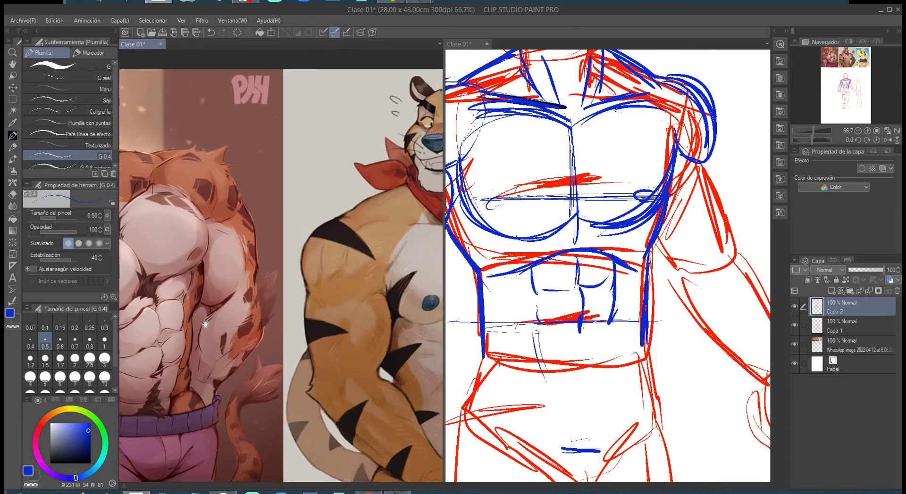
click(537, 331)
Draw the lower ab segments, centre divider, curve under the abs, and waistband with side marks.
mouse_move(536, 331)
mouse_down()
mouse_move(542, 364)
mouse_move(561, 371)
mouse_up()
mouse_move(583, 323)
mouse_down()
mouse_move(584, 369)
mouse_move(613, 356)
mouse_up()
drag(618, 326, 616, 357)
mouse_move(541, 373)
mouse_down()
mouse_move(566, 430)
mouse_move(580, 422)
mouse_up()
mouse_move(580, 370)
mouse_down()
mouse_move(580, 424)
mouse_move(612, 407)
mouse_move(597, 418)
mouse_up()
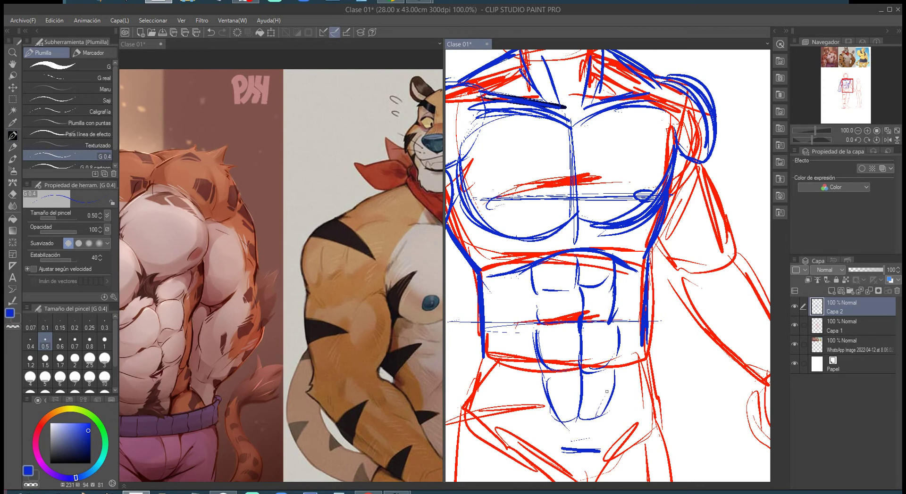
mouse_move(474, 368)
mouse_down()
mouse_move(577, 368)
mouse_move(659, 352)
mouse_move(469, 358)
mouse_move(481, 375)
mouse_move(526, 378)
mouse_move(659, 364)
mouse_move(467, 376)
mouse_up()
drag(658, 344, 658, 368)
drag(647, 252, 648, 263)
drag(478, 338, 477, 358)
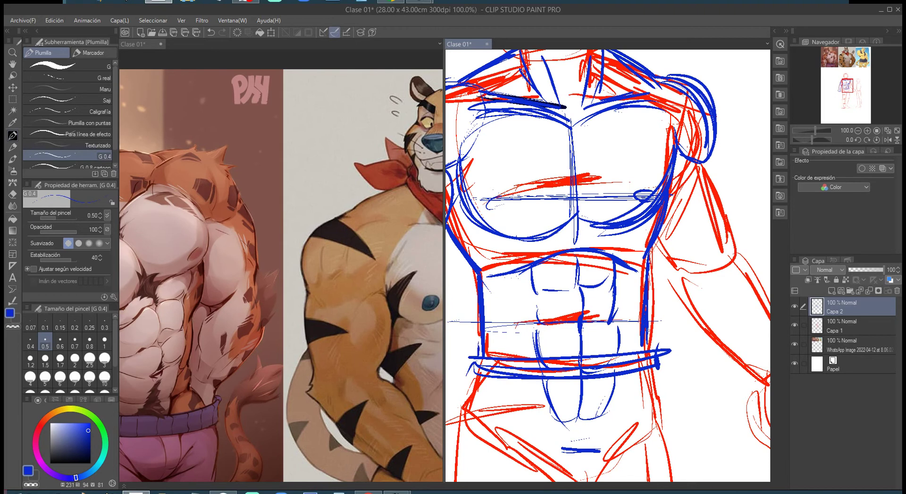
Outline the right shoulder, its underside diagonal and the arm down its length in blue.
drag(713, 222, 637, 238)
drag(628, 170, 658, 254)
drag(641, 198, 657, 268)
mouse_move(590, 239)
mouse_down()
mouse_move(624, 282)
mouse_move(654, 247)
mouse_up()
drag(635, 165, 657, 267)
drag(645, 176, 642, 150)
drag(611, 101, 634, 122)
mouse_move(584, 250)
mouse_down()
mouse_move(616, 289)
mouse_move(641, 270)
mouse_up()
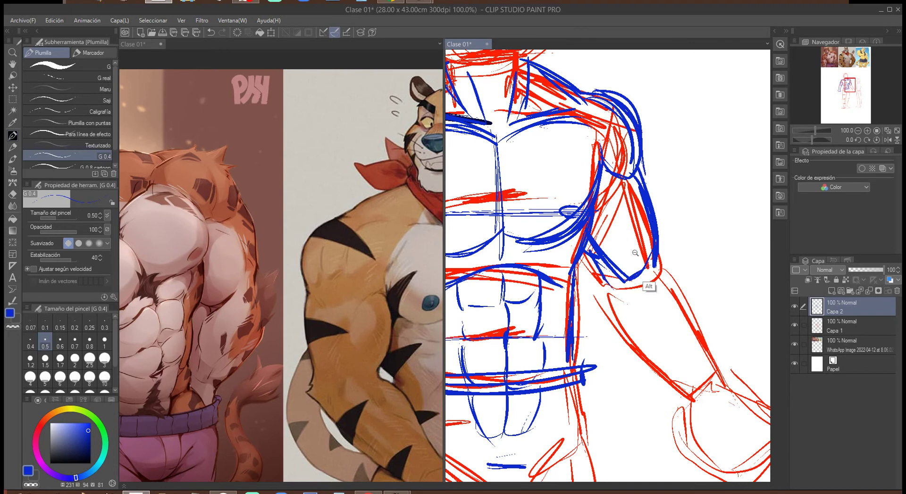
Zoom out to 66.7%, widen the canvas pane and flip the view horizontally.
scroll(640, 252, down, 1)
drag(445, 256, 326, 257)
drag(608, 271, 646, 278)
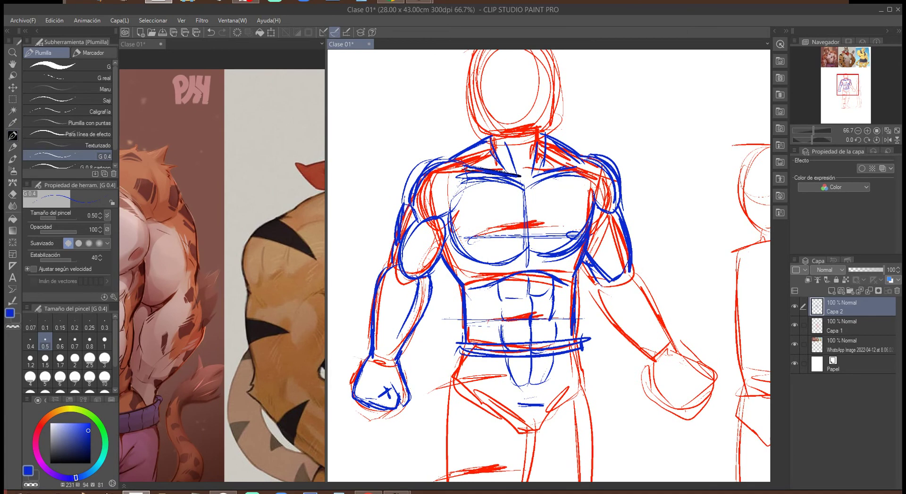
click(887, 140)
Try a left shoulder curve, undo it, and redraw the chest's left edge.
mouse_move(512, 155)
mouse_down()
mouse_move(479, 195)
mouse_move(487, 183)
mouse_up()
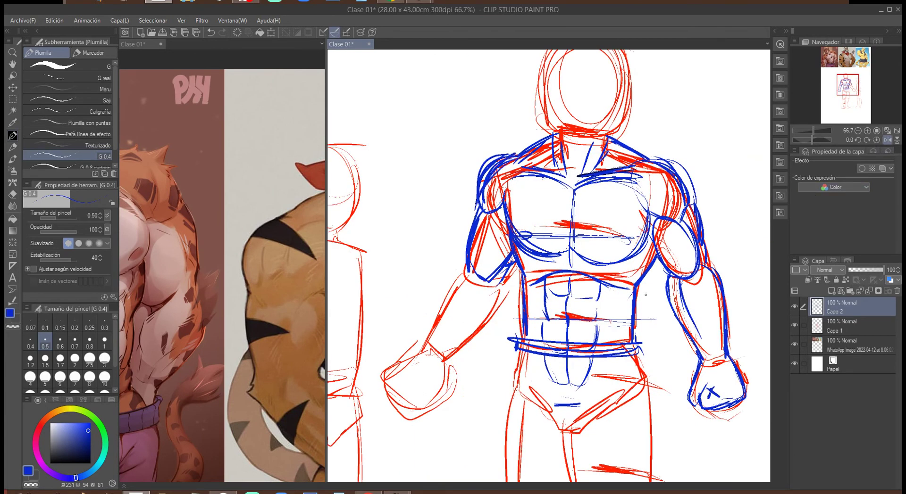
key(ctrl+z)
key(ctrl+z)
key(ctrl+z)
key(ctrl+z)
key(ctrl+z)
key(ctrl+z)
drag(512, 177, 505, 205)
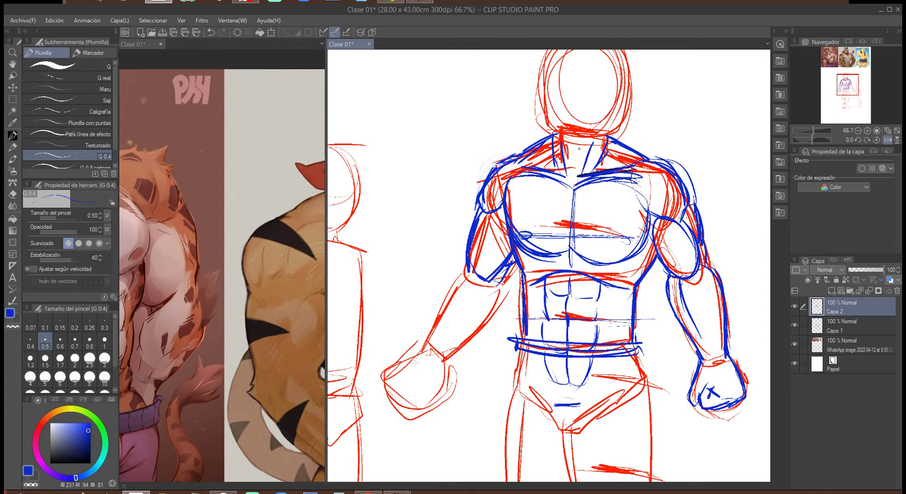
Trace the forearm's outer and inner edges in blue and add an inner muscle line.
drag(467, 268, 428, 336)
drag(469, 272, 453, 290)
drag(456, 284, 442, 307)
drag(500, 282, 442, 360)
drag(464, 269, 427, 338)
drag(462, 275, 434, 321)
drag(479, 281, 439, 344)
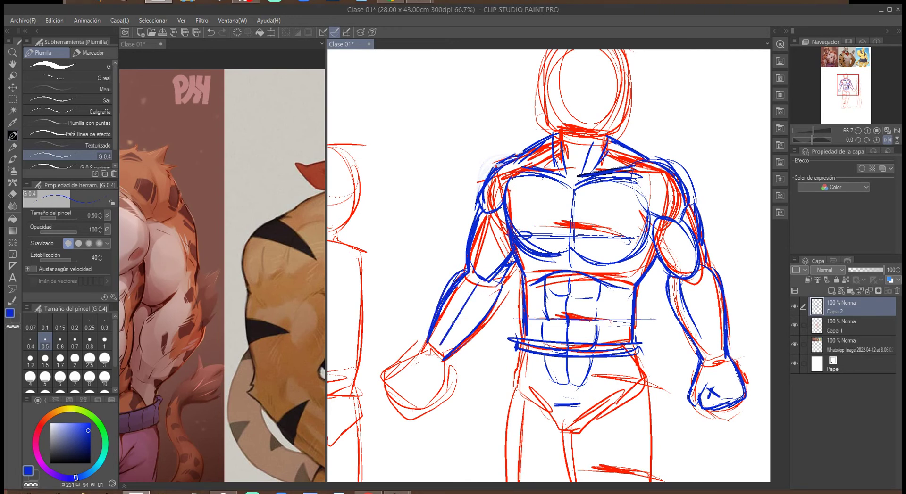
Unflip the canvas view, mark both sides of the abdomen, and pan down to the hips.
click(887, 139)
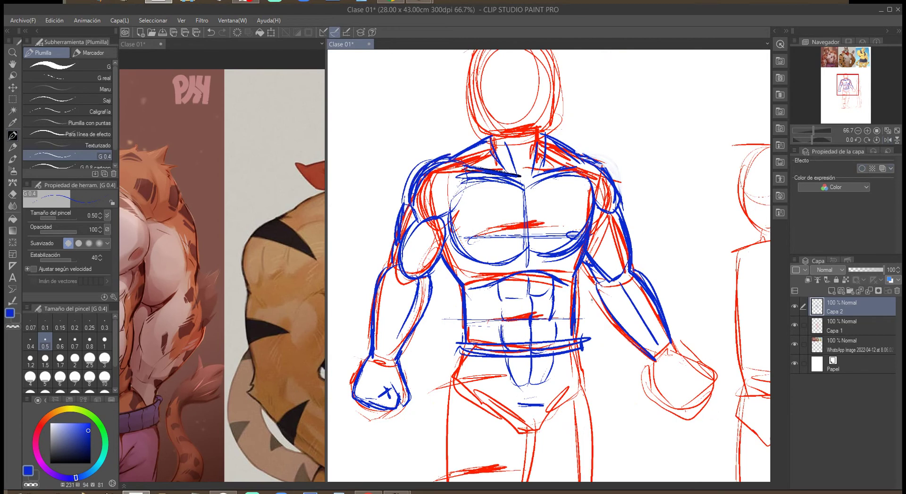
drag(576, 323, 578, 338)
drag(465, 293, 466, 309)
drag(540, 331, 580, 246)
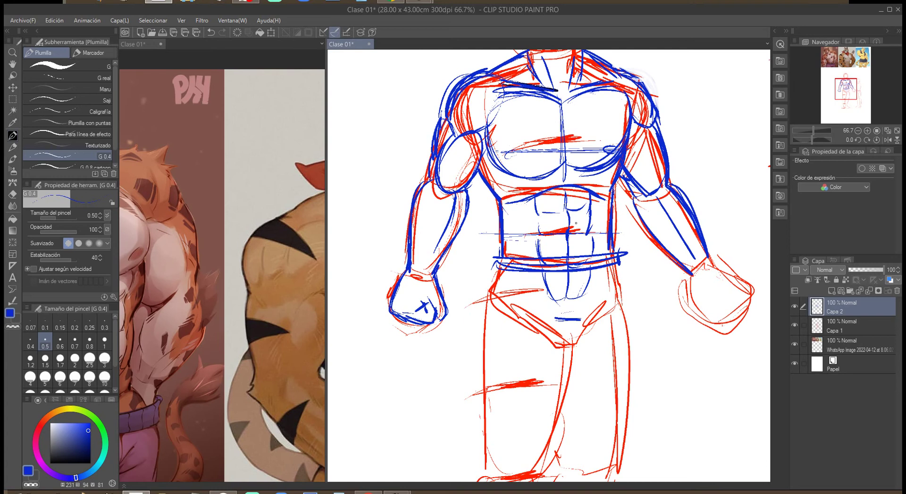
Draw the hip line under the waistband, then outline both thighs and the left knee.
mouse_move(499, 262)
mouse_down()
mouse_move(497, 285)
mouse_move(559, 343)
mouse_move(589, 337)
mouse_move(621, 265)
mouse_up()
drag(502, 265, 497, 278)
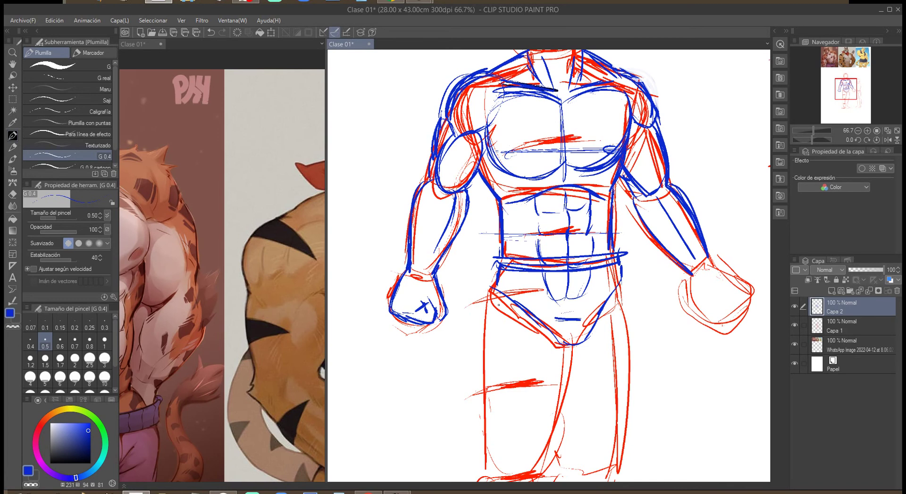
mouse_move(496, 306)
mouse_down()
mouse_move(538, 190)
mouse_move(523, 354)
mouse_up()
drag(528, 220, 519, 316)
mouse_move(538, 178)
mouse_down()
mouse_move(520, 341)
mouse_move(564, 364)
mouse_up()
drag(602, 290, 570, 362)
drag(613, 234, 564, 362)
mouse_move(663, 167)
mouse_down()
mouse_move(671, 191)
mouse_move(664, 352)
mouse_move(667, 182)
mouse_up()
drag(600, 307, 611, 360)
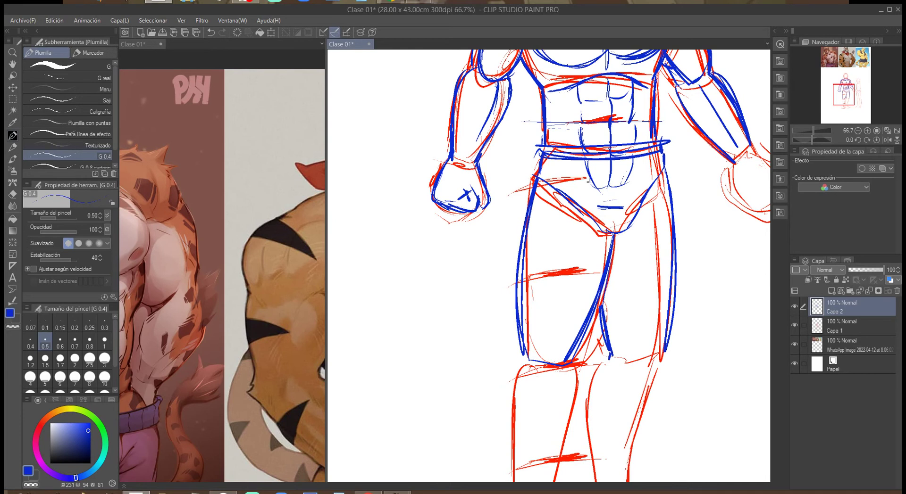
Join the left thigh to the knee and trace both lower legs' inner and outer edges in blue.
drag(523, 353, 530, 361)
mouse_move(576, 398)
mouse_down()
mouse_move(602, 279)
mouse_move(605, 289)
mouse_up()
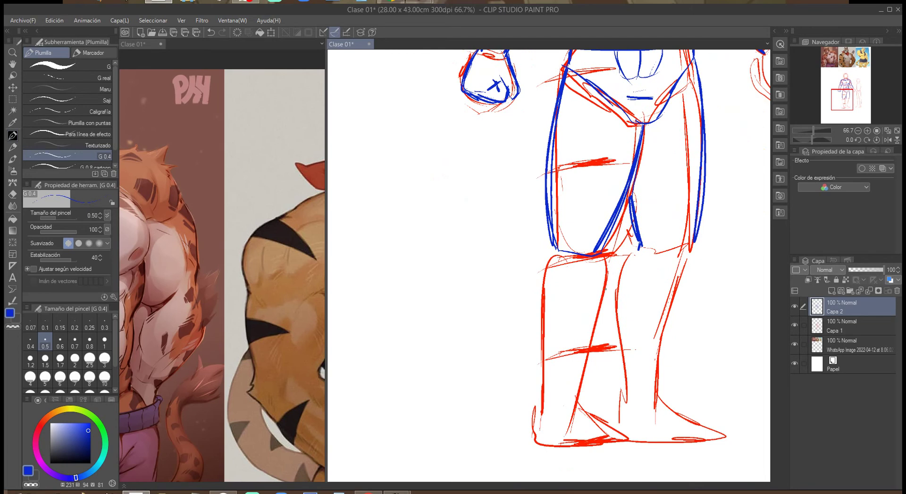
mouse_move(555, 241)
mouse_down()
mouse_move(541, 412)
mouse_move(553, 251)
mouse_move(599, 273)
mouse_move(571, 407)
mouse_up()
drag(597, 292, 573, 397)
drag(601, 269, 592, 310)
drag(554, 255, 541, 400)
drag(551, 359, 542, 411)
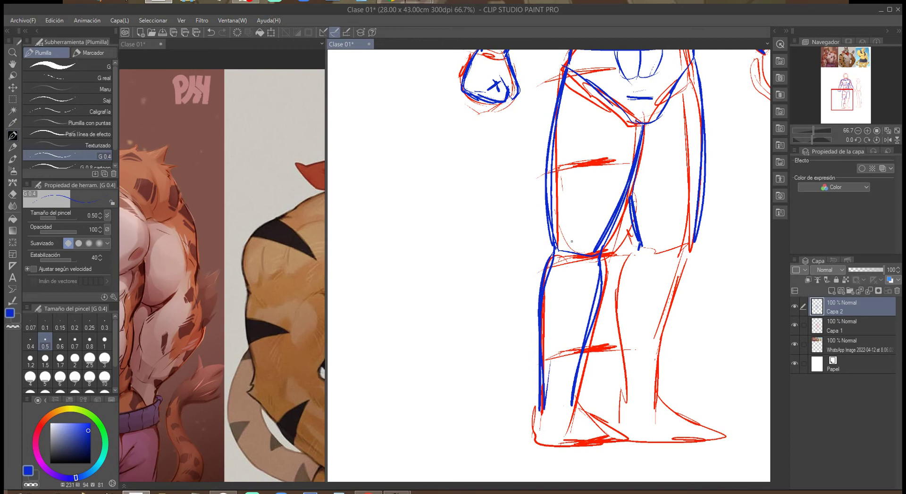
drag(639, 246, 628, 401)
drag(641, 245, 622, 348)
drag(695, 242, 656, 400)
drag(667, 326, 656, 402)
drag(694, 243, 666, 327)
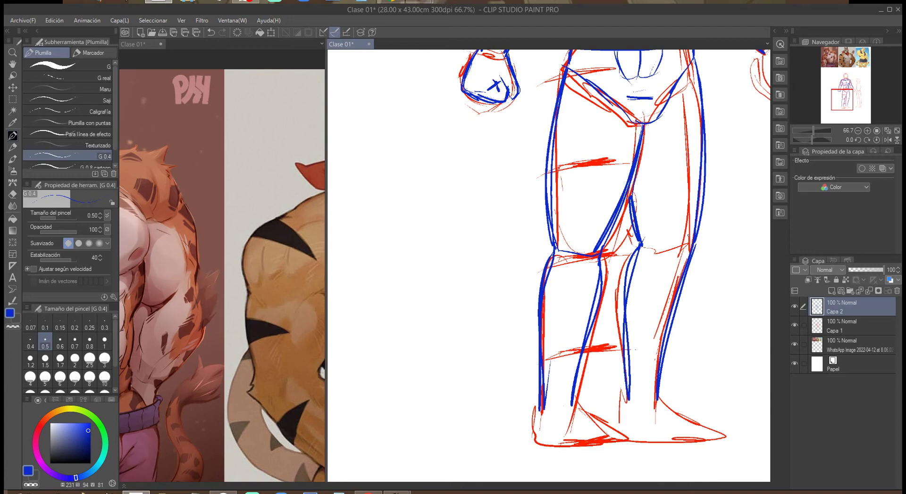
Outline both feet in blue with toes, big toe, ankle lines and soles.
mouse_move(539, 410)
mouse_down()
mouse_move(530, 439)
mouse_move(569, 446)
mouse_up()
drag(572, 402, 612, 433)
mouse_move(549, 432)
mouse_down()
mouse_move(606, 441)
mouse_move(624, 432)
mouse_move(603, 421)
mouse_move(573, 443)
mouse_move(558, 440)
mouse_move(566, 443)
mouse_up()
mouse_move(553, 429)
mouse_down()
mouse_move(545, 435)
mouse_move(559, 435)
mouse_move(554, 444)
mouse_up()
mouse_move(619, 424)
mouse_down()
mouse_move(600, 430)
mouse_move(611, 427)
mouse_move(598, 449)
mouse_up()
mouse_move(627, 384)
mouse_down()
mouse_move(622, 424)
mouse_move(641, 440)
mouse_move(679, 443)
mouse_move(687, 427)
mouse_up()
mouse_move(653, 402)
mouse_down()
mouse_move(683, 416)
mouse_move(704, 444)
mouse_move(723, 442)
mouse_move(631, 440)
mouse_up()
drag(661, 391, 689, 416)
drag(658, 394, 684, 417)
drag(623, 340, 620, 420)
Refine the left calf's outer curve and the left leg's inner edge.
drag(636, 239, 621, 333)
drag(656, 267, 649, 284)
mouse_move(549, 254)
mouse_down()
mouse_move(533, 304)
mouse_move(534, 412)
mouse_up()
drag(537, 287, 533, 357)
drag(541, 272, 533, 337)
drag(605, 259, 574, 403)
Outline the left thigh's outer edge down toward the knee.
scroll(547, 264, up, 5)
drag(545, 186, 524, 319)
drag(531, 266, 519, 376)
drag(547, 190, 519, 289)
scroll(548, 265, down, 5)
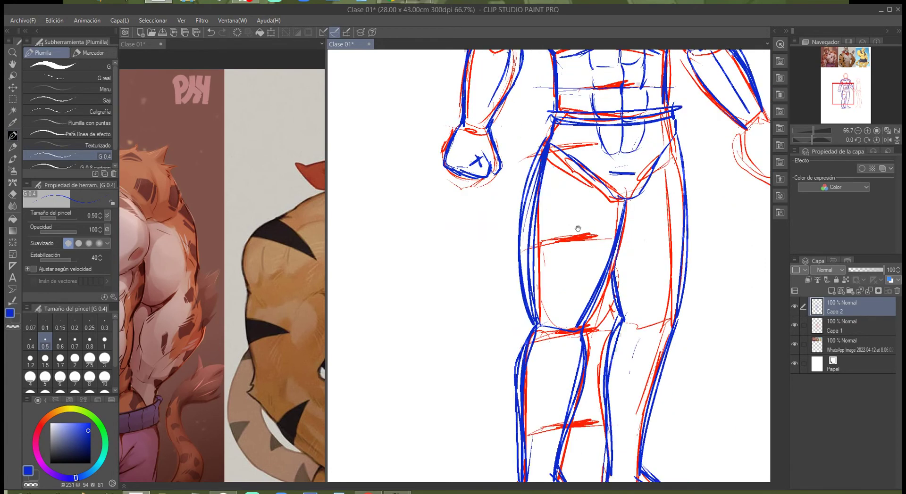
drag(550, 261, 544, 268)
drag(552, 231, 536, 247)
mouse_move(538, 246)
mouse_down()
mouse_move(531, 314)
mouse_move(541, 399)
mouse_up()
Add blue strokes on the left calf and knee, the right thigh, and both shins.
drag(603, 240, 582, 357)
drag(586, 235, 546, 318)
drag(513, 242, 507, 278)
drag(589, 259, 598, 319)
mouse_move(656, 134)
mouse_down()
mouse_move(663, 298)
mouse_move(654, 314)
mouse_up()
drag(659, 129, 663, 248)
mouse_move(604, 326)
mouse_down()
mouse_move(615, 237)
mouse_move(595, 307)
mouse_move(593, 402)
mouse_up()
drag(623, 373, 664, 218)
drag(659, 248, 637, 347)
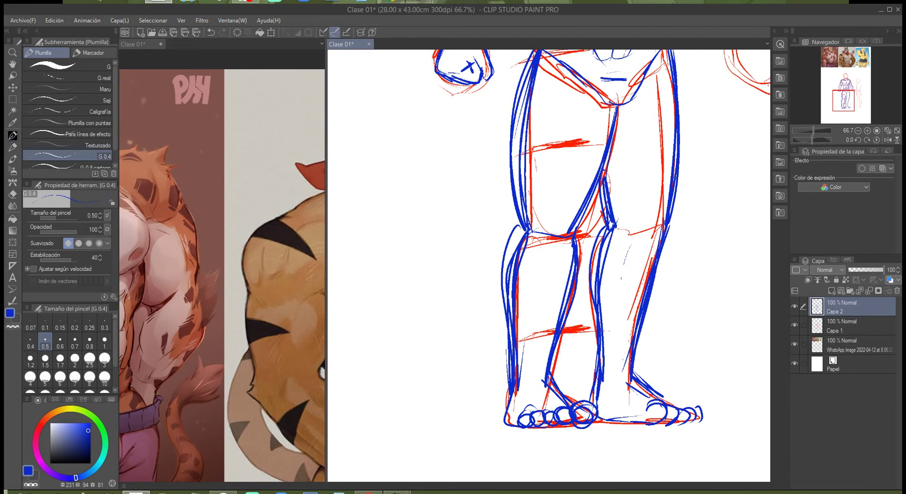
Zoom out, then zoom in close on the figure's raised right fist.
alt+click(658, 215)
alt+click(659, 214)
drag(692, 169, 632, 297)
ctrl+click(653, 269)
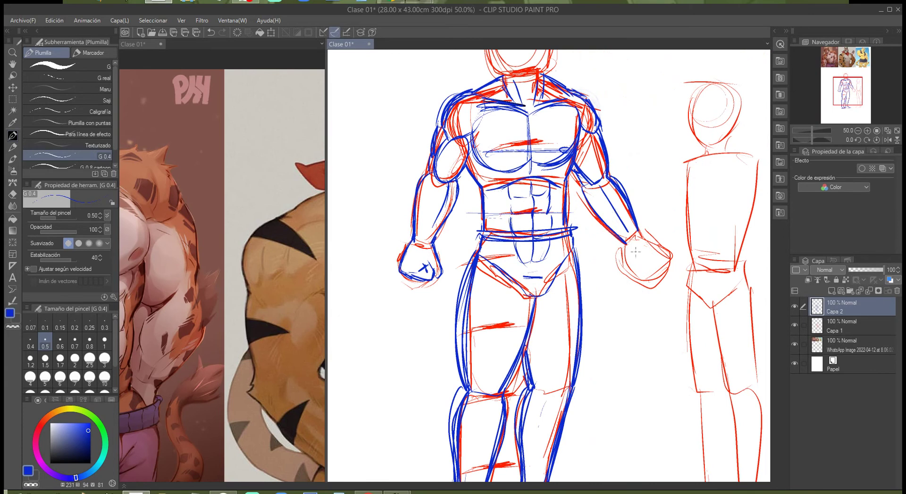
click(646, 260)
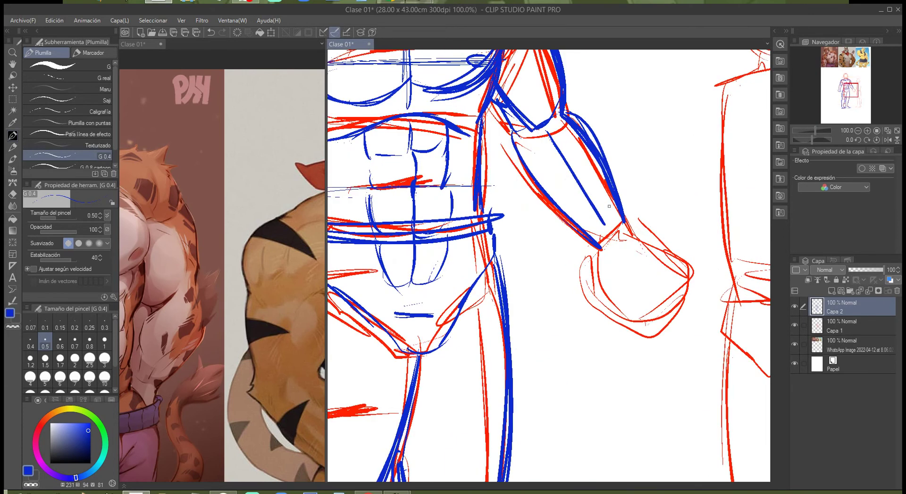
Draw the knuckle curves and finger lines inside the right fist, then zoom out to 50%.
mouse_move(623, 223)
mouse_down()
mouse_move(656, 281)
mouse_move(674, 286)
mouse_move(664, 243)
mouse_move(636, 221)
mouse_move(673, 261)
mouse_up()
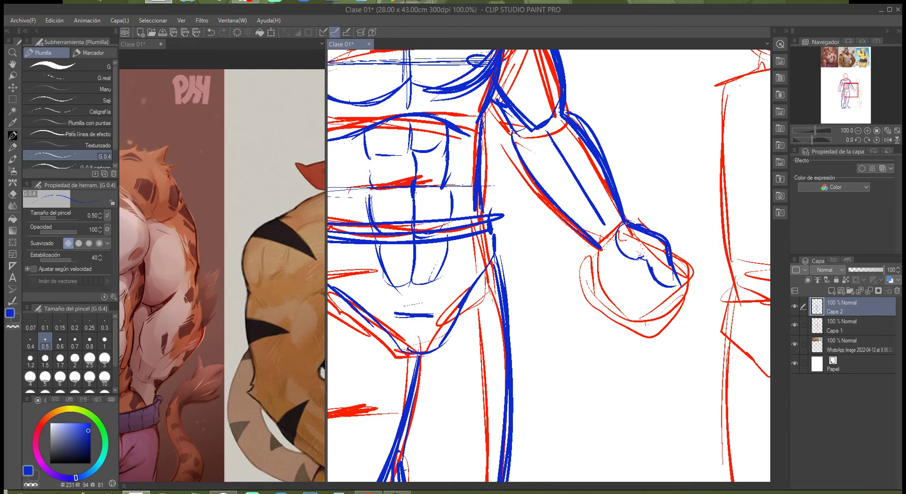
mouse_move(669, 287)
mouse_down()
mouse_move(661, 315)
mouse_move(687, 310)
mouse_move(672, 255)
mouse_move(645, 309)
mouse_move(661, 332)
mouse_up()
mouse_move(653, 299)
mouse_down()
mouse_move(613, 330)
mouse_move(601, 321)
mouse_up()
mouse_move(616, 285)
mouse_down()
mouse_move(637, 262)
mouse_move(649, 266)
mouse_up()
mouse_move(598, 249)
mouse_down()
mouse_move(631, 304)
mouse_move(616, 290)
mouse_up()
drag(619, 276, 606, 294)
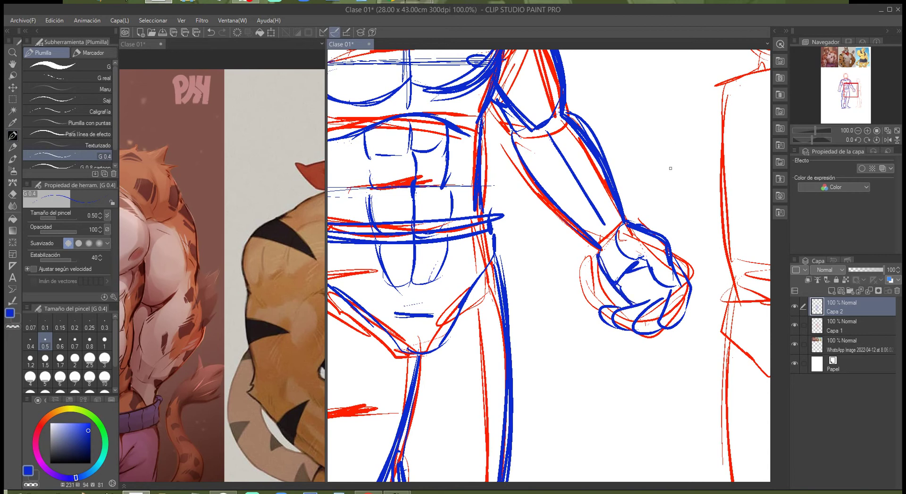
alt+click(643, 226)
alt+click(643, 226)
drag(643, 227, 710, 316)
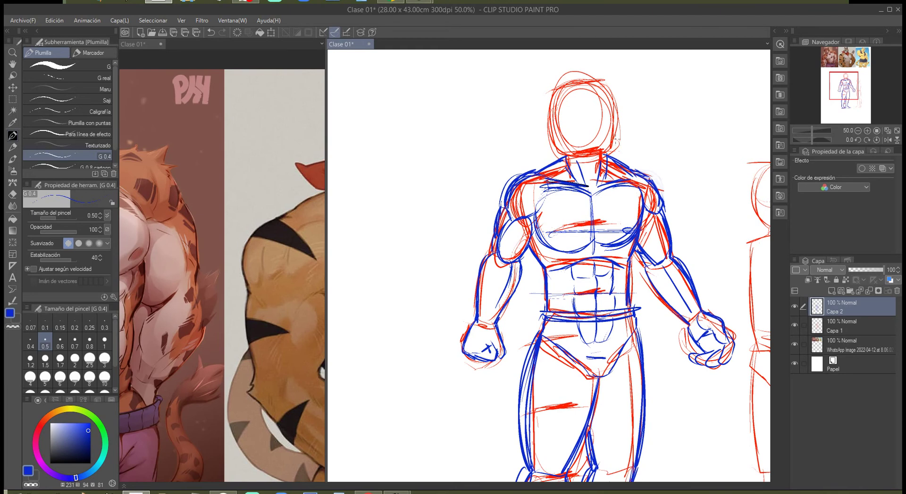
Pan up to the head and Ctrl+scroll zoom to 100%, centring the head.
drag(506, 326, 498, 275)
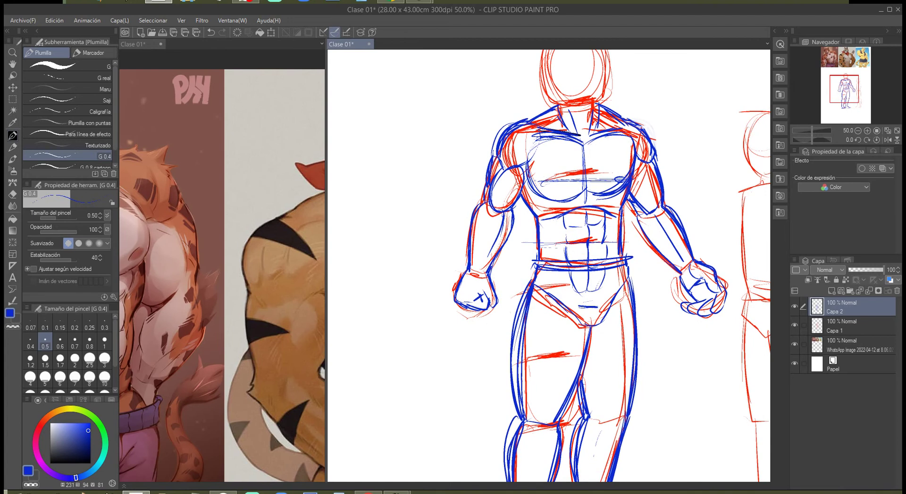
scroll(596, 187, up, 5)
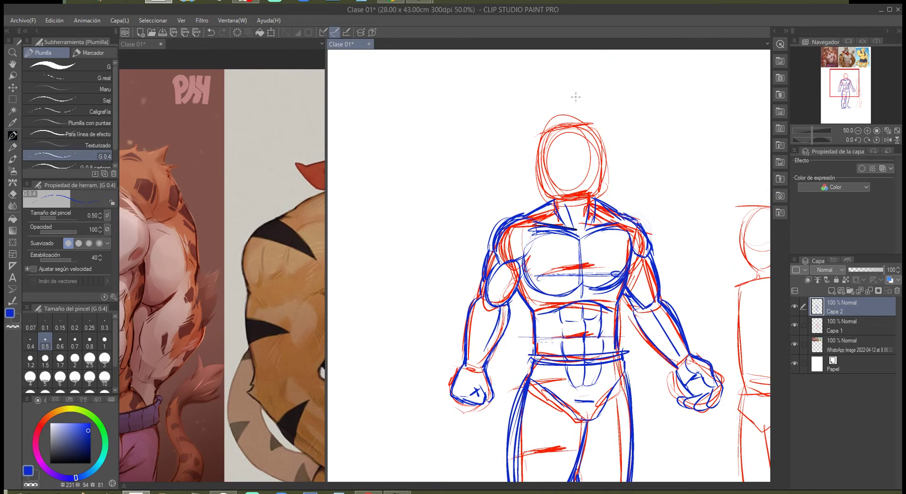
key(ctrl)
scroll(583, 163, up, 2)
drag(595, 160, 603, 209)
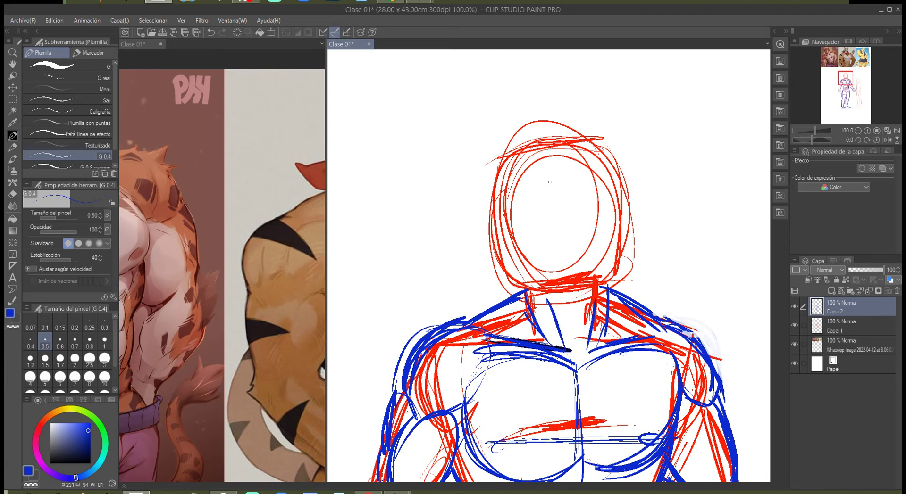
Draw a horizontal eye-line guide, trace the blue head outline over the red oval, and mark the nose.
mouse_move(508, 225)
mouse_down()
mouse_move(550, 208)
mouse_move(636, 207)
mouse_up()
mouse_move(508, 277)
mouse_down()
mouse_move(490, 170)
mouse_move(524, 134)
mouse_move(593, 141)
mouse_move(618, 181)
mouse_move(629, 286)
mouse_up()
mouse_move(620, 167)
mouse_down()
mouse_move(495, 236)
mouse_move(547, 299)
mouse_up()
mouse_move(509, 268)
mouse_down()
mouse_move(592, 151)
mouse_move(604, 290)
mouse_move(547, 133)
mouse_move(547, 306)
mouse_up()
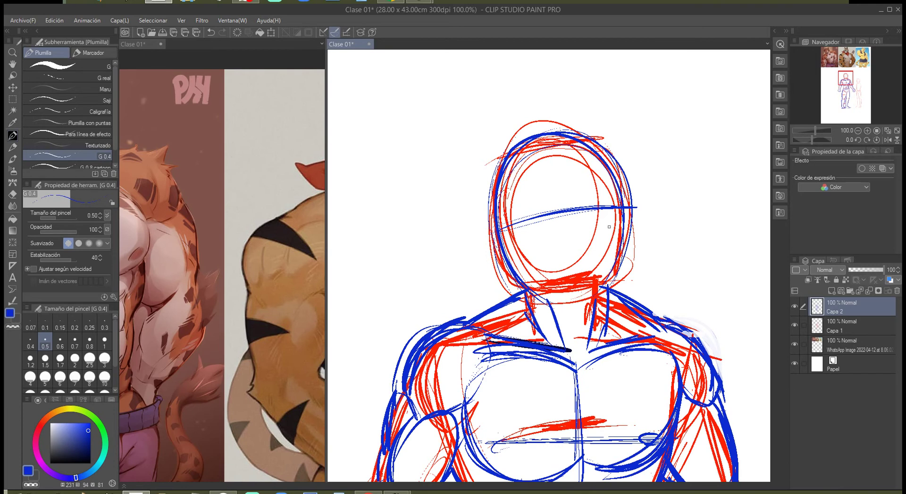
drag(621, 257, 599, 290)
mouse_move(621, 191)
mouse_down()
mouse_move(580, 131)
mouse_move(521, 285)
mouse_up()
mouse_move(597, 289)
mouse_down()
mouse_move(617, 259)
mouse_move(597, 148)
mouse_move(576, 137)
mouse_up()
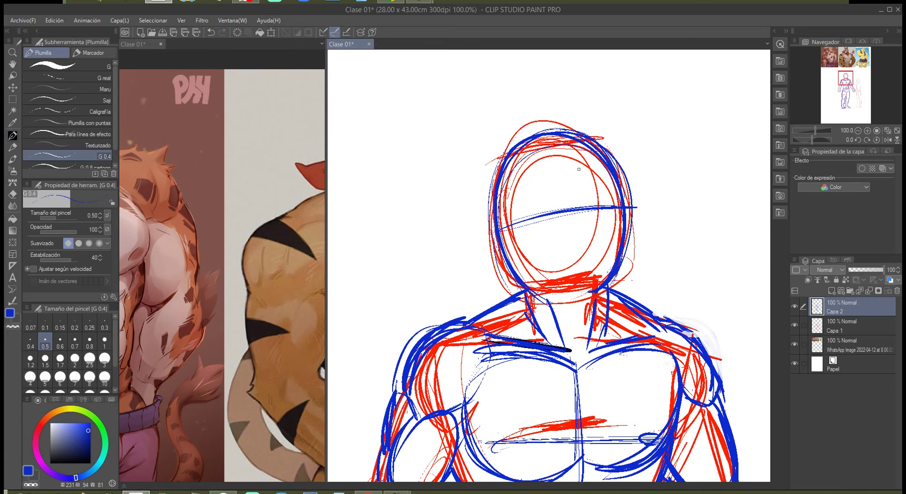
mouse_move(564, 212)
mouse_down()
mouse_move(579, 229)
mouse_move(602, 211)
mouse_move(582, 233)
mouse_move(559, 213)
mouse_up()
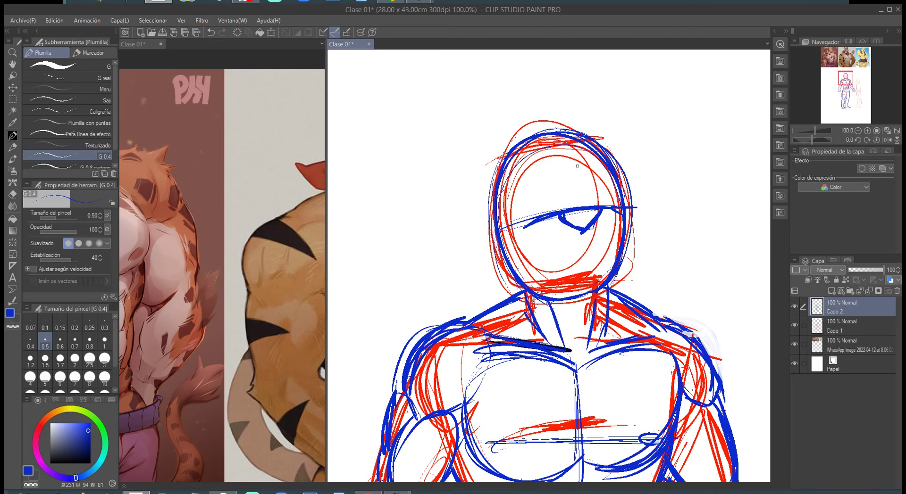
Draw the eye-level and vertical centre guidelines, plus a direction arrow above the head.
mouse_move(441, 252)
mouse_down()
mouse_move(581, 213)
mouse_move(702, 204)
mouse_up()
drag(575, 204, 585, 292)
drag(564, 144, 579, 286)
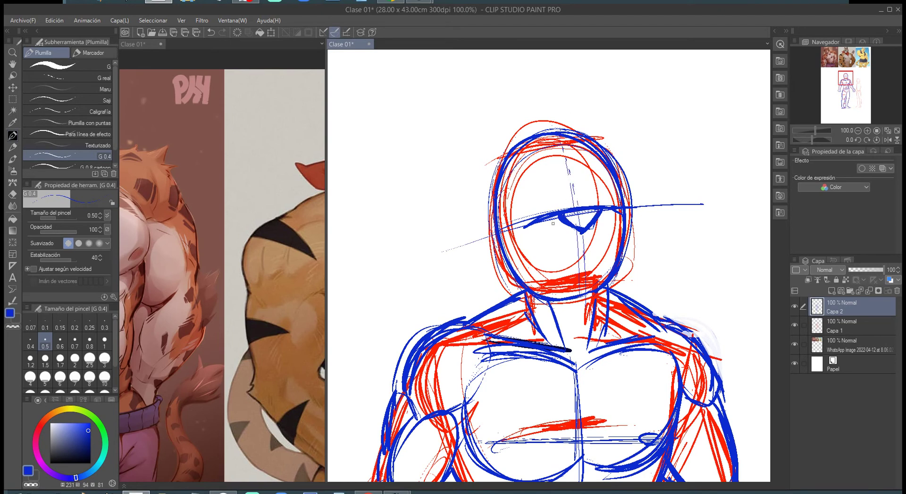
drag(472, 145, 580, 70)
drag(579, 76, 542, 108)
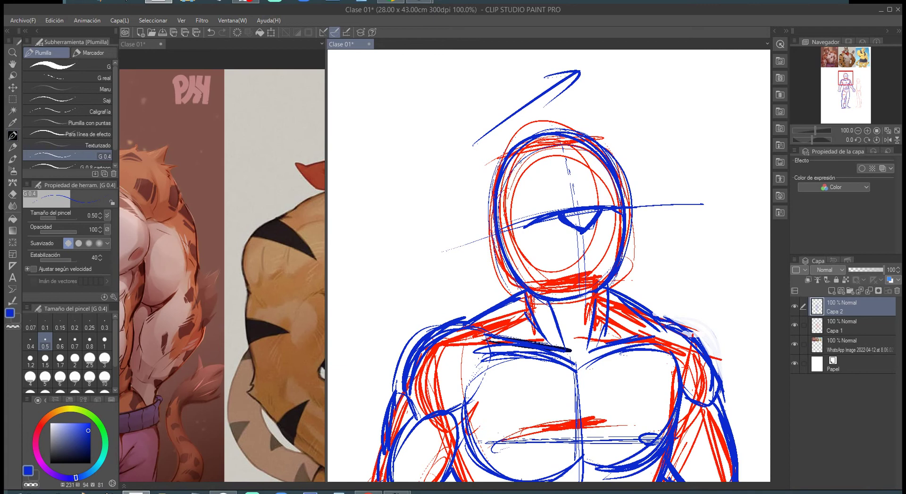
mouse_move(559, 156)
mouse_down()
mouse_move(573, 207)
mouse_move(519, 203)
mouse_move(536, 227)
mouse_up()
Sketch the brows, eyes, nose, mouth, chin and jawline along the guides.
mouse_move(590, 204)
mouse_down()
mouse_move(612, 191)
mouse_move(620, 204)
mouse_up()
drag(555, 209, 534, 213)
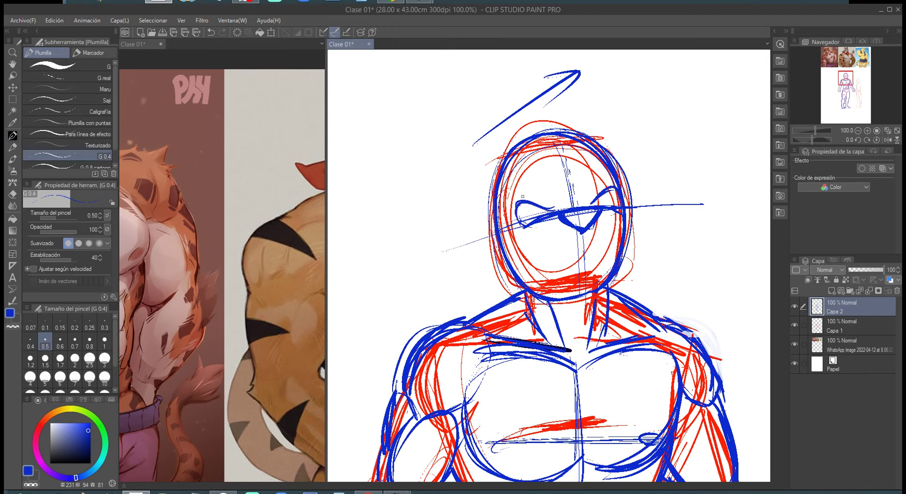
drag(542, 292, 591, 304)
mouse_move(584, 232)
mouse_down()
mouse_move(578, 258)
mouse_move(614, 250)
mouse_move(542, 258)
mouse_up()
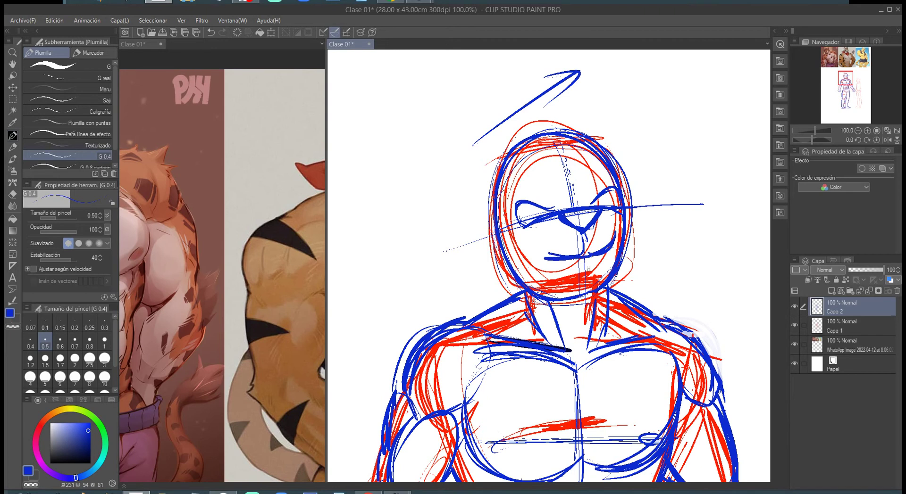
mouse_move(615, 246)
mouse_down()
mouse_move(590, 293)
mouse_move(539, 295)
mouse_up()
drag(597, 289, 555, 298)
drag(616, 276, 600, 290)
drag(627, 217, 623, 247)
drag(515, 255, 509, 268)
mouse_move(531, 203)
mouse_down()
mouse_move(526, 214)
mouse_move(542, 217)
mouse_up()
mouse_move(599, 198)
mouse_down()
mouse_move(609, 209)
mouse_move(602, 195)
mouse_move(619, 199)
mouse_up()
mouse_move(616, 196)
mouse_down()
mouse_move(620, 206)
mouse_move(527, 207)
mouse_up()
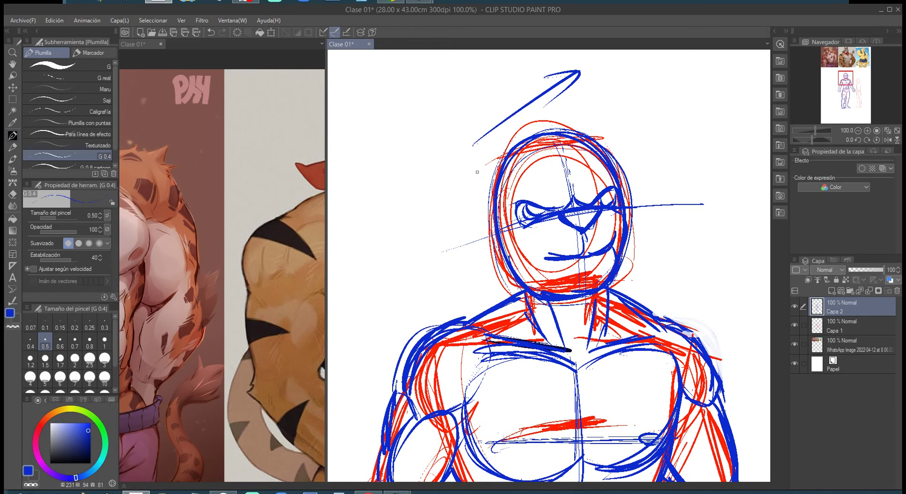
Draw both ears, the neck-shoulder line, and the pointed mane sweeping down to the shoulders.
mouse_move(507, 142)
mouse_down()
mouse_move(481, 140)
mouse_move(468, 168)
mouse_move(503, 139)
mouse_up()
mouse_move(590, 137)
mouse_down()
mouse_move(610, 117)
mouse_move(633, 144)
mouse_move(628, 166)
mouse_up()
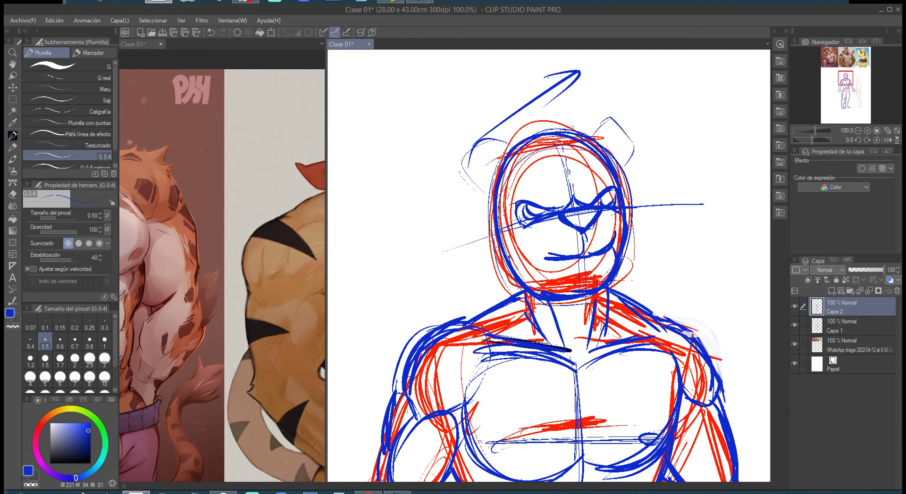
mouse_move(612, 293)
mouse_down()
mouse_move(610, 321)
mouse_move(569, 375)
mouse_move(481, 319)
mouse_move(420, 217)
mouse_up()
mouse_move(558, 74)
mouse_down()
mouse_move(496, 75)
mouse_move(404, 77)
mouse_move(432, 83)
mouse_move(415, 101)
mouse_move(426, 189)
mouse_move(424, 179)
mouse_move(420, 244)
mouse_move(457, 312)
mouse_up()
mouse_move(545, 74)
mouse_down()
mouse_move(599, 92)
mouse_move(646, 125)
mouse_move(642, 262)
mouse_up()
mouse_move(665, 208)
mouse_down()
mouse_move(590, 346)
mouse_move(623, 331)
mouse_up()
drag(653, 155, 666, 208)
drag(679, 168, 684, 236)
mouse_move(450, 145)
mouse_down()
mouse_move(409, 87)
mouse_move(438, 188)
mouse_move(525, 341)
mouse_move(589, 357)
mouse_up()
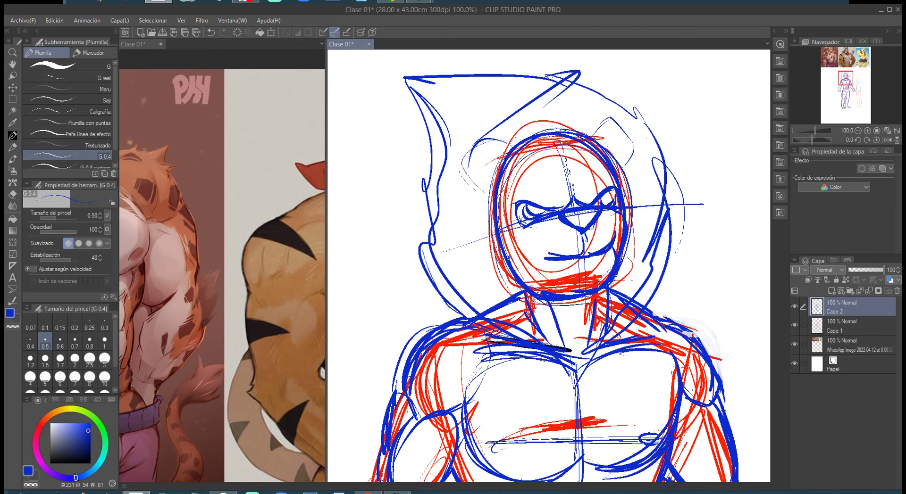
Flip the canvas in the Navigator and frame the legs at 66.7%.
scroll(558, 242, down, 4)
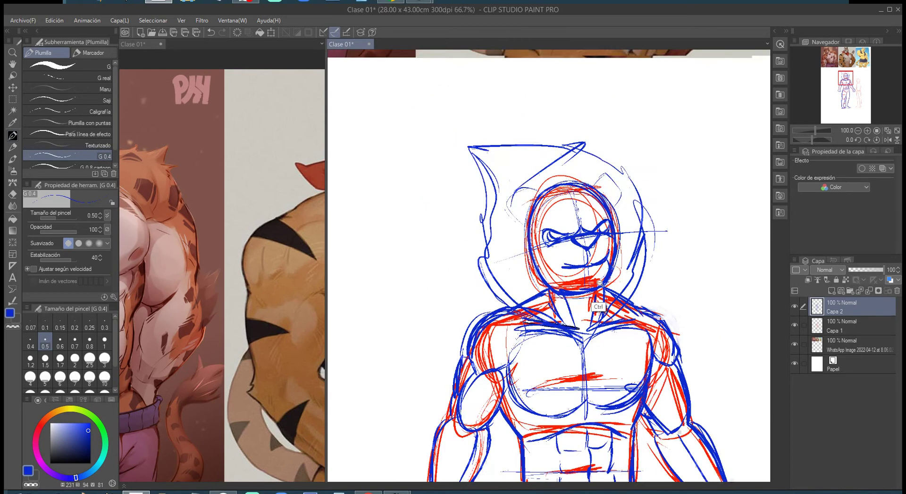
drag(558, 242, 530, 228)
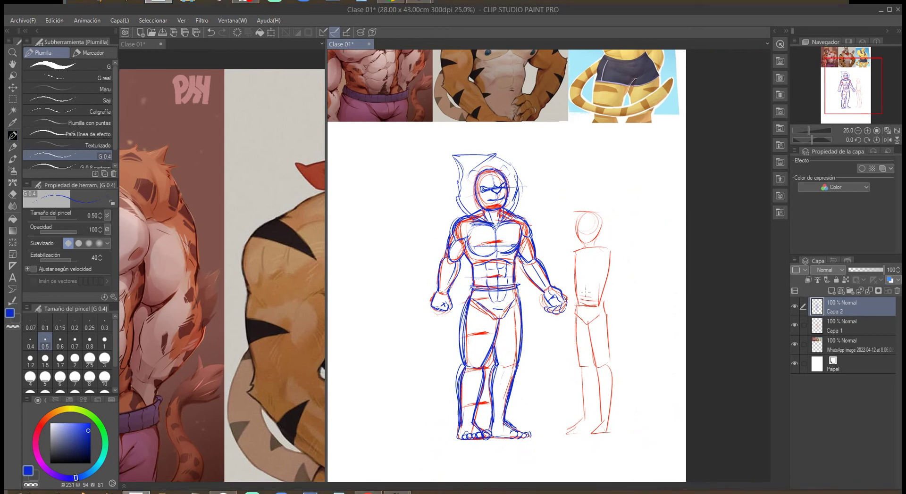
scroll(518, 343, up, 3)
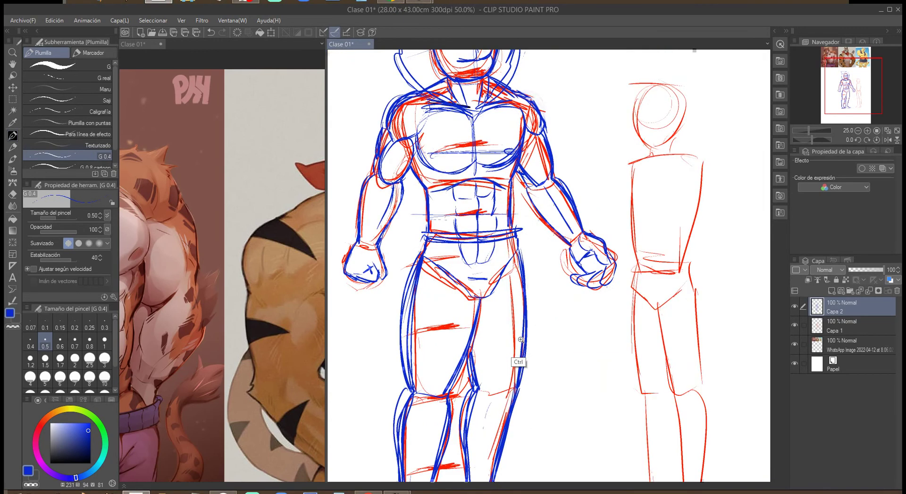
click(888, 140)
drag(684, 313, 567, 246)
Redraw the left leg's outer thigh, knee, shin to the ankle and inner calf.
mouse_move(458, 166)
mouse_down()
mouse_move(437, 244)
mouse_move(456, 340)
mouse_up()
mouse_move(450, 186)
mouse_down()
mouse_move(457, 339)
mouse_move(458, 316)
mouse_move(480, 336)
mouse_up()
mouse_move(457, 337)
mouse_down()
mouse_move(482, 335)
mouse_move(508, 274)
mouse_move(513, 226)
mouse_up()
mouse_move(511, 229)
mouse_down()
mouse_move(485, 326)
mouse_move(517, 237)
mouse_up()
mouse_move(456, 269)
mouse_down()
mouse_move(473, 286)
mouse_move(476, 276)
mouse_move(467, 326)
mouse_up()
drag(458, 288, 483, 359)
drag(469, 322, 497, 421)
drag(521, 271, 525, 373)
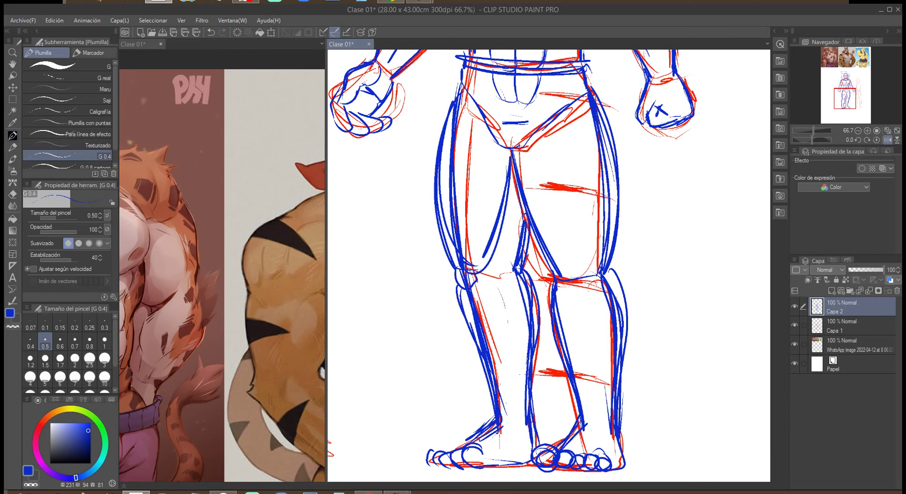
Redraw the right leg's inner thigh, knee, outer calf and inner shin.
drag(517, 152, 551, 272)
mouse_move(548, 136)
mouse_down()
mouse_move(568, 245)
mouse_move(600, 273)
mouse_move(614, 159)
mouse_move(602, 246)
mouse_up()
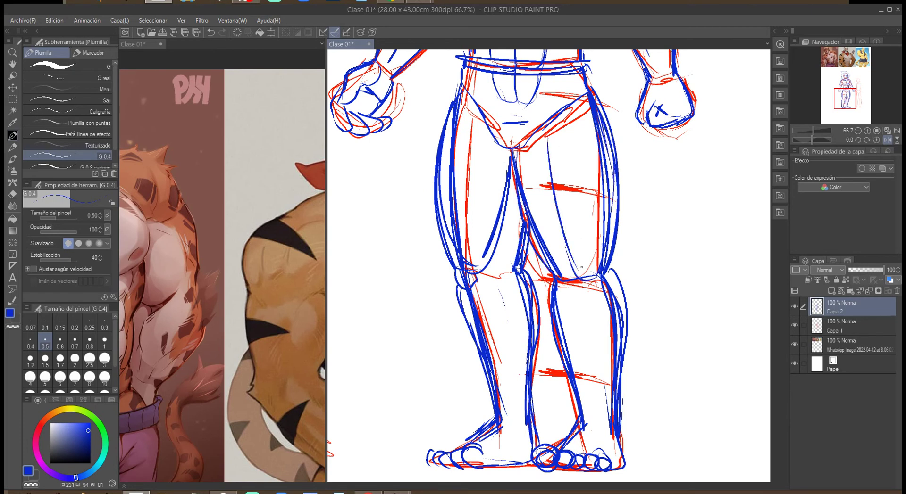
mouse_move(570, 277)
mouse_down()
mouse_move(590, 295)
mouse_move(594, 271)
mouse_move(625, 304)
mouse_move(611, 423)
mouse_up()
drag(611, 423, 619, 343)
drag(551, 294, 561, 362)
drag(580, 416, 580, 428)
Erase the stray extra lines on the outer right calf.
drag(601, 283, 616, 354)
drag(618, 309, 616, 361)
drag(606, 285, 611, 323)
drag(609, 363, 610, 404)
scroll(599, 238, down, 2)
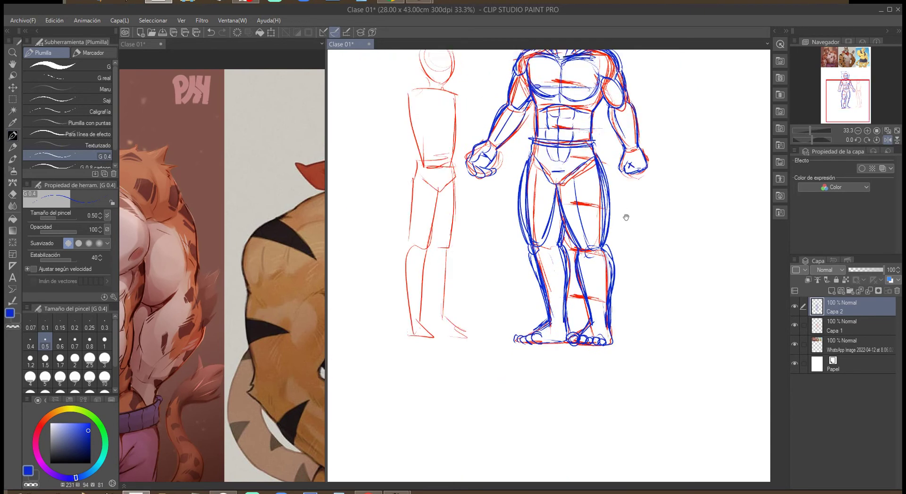
Move Capa 2 so the blue figure stands left of the red one, then unflip the canvas.
drag(620, 242, 612, 267)
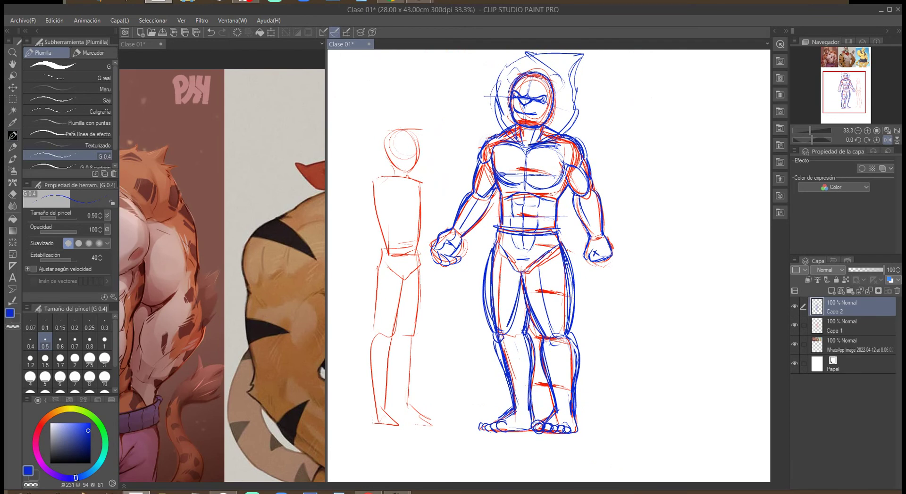
key(k)
drag(540, 234, 363, 242)
mouse_move(492, 245)
mouse_down()
mouse_move(627, 262)
mouse_move(552, 264)
mouse_move(576, 269)
mouse_move(837, 256)
mouse_up()
click(887, 140)
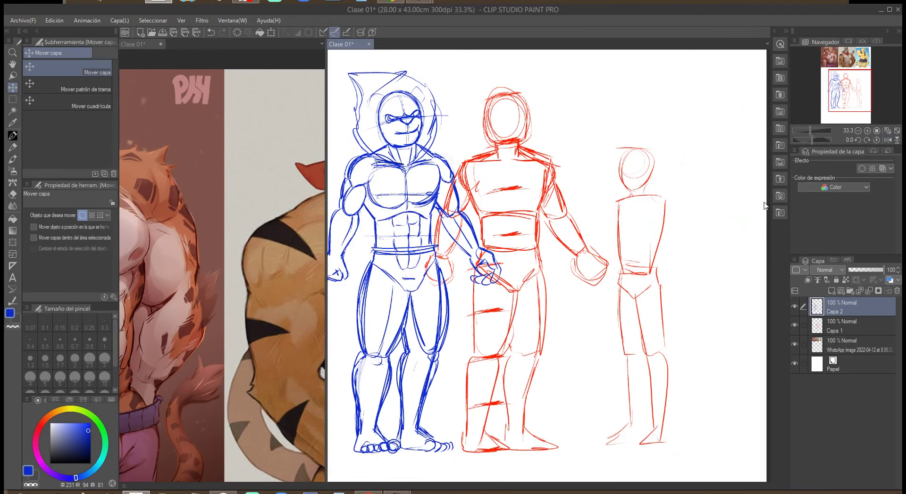
Move the blue sketch beside the red figure and merge it into the red layer with Ctrl+E.
mouse_move(439, 242)
mouse_down()
mouse_move(529, 229)
mouse_move(344, 237)
mouse_up()
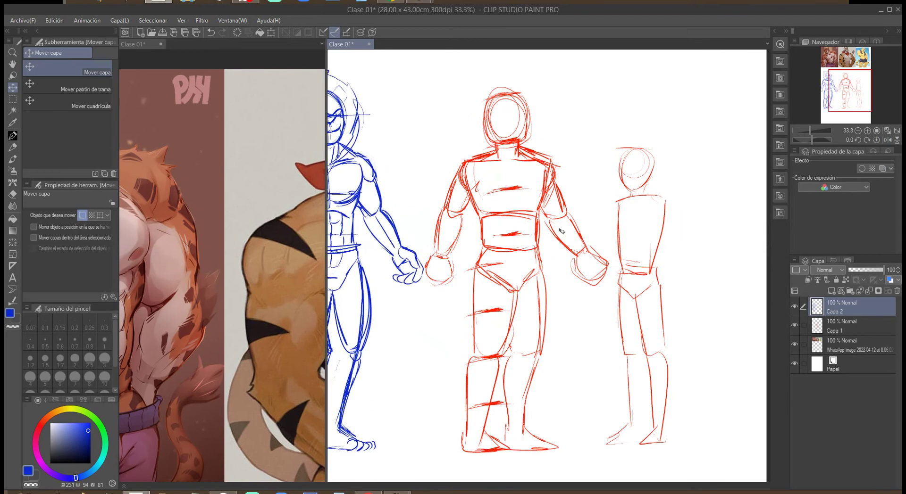
key(ctrl)
key(ctrl+e)
Select and delete the slimmer red figure on the right, including its foot remnants, then deselect.
click(13, 99)
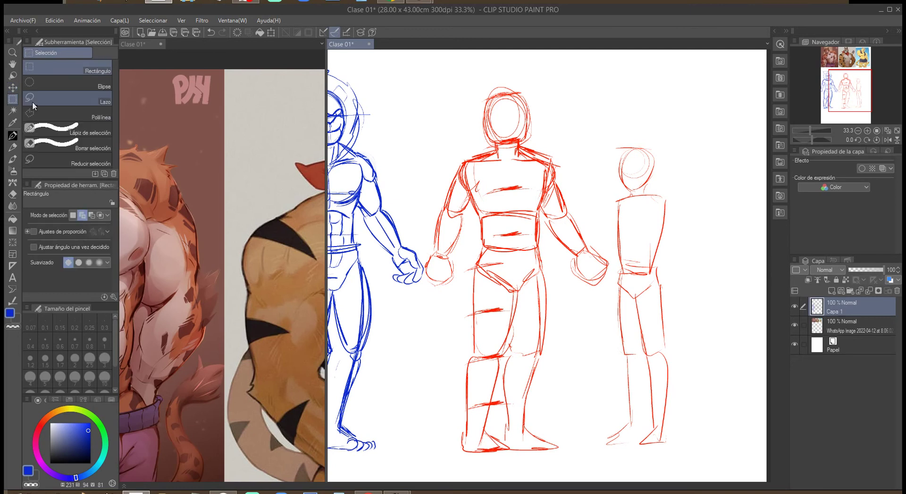
drag(601, 133, 690, 243)
drag(610, 230, 691, 301)
drag(607, 300, 713, 434)
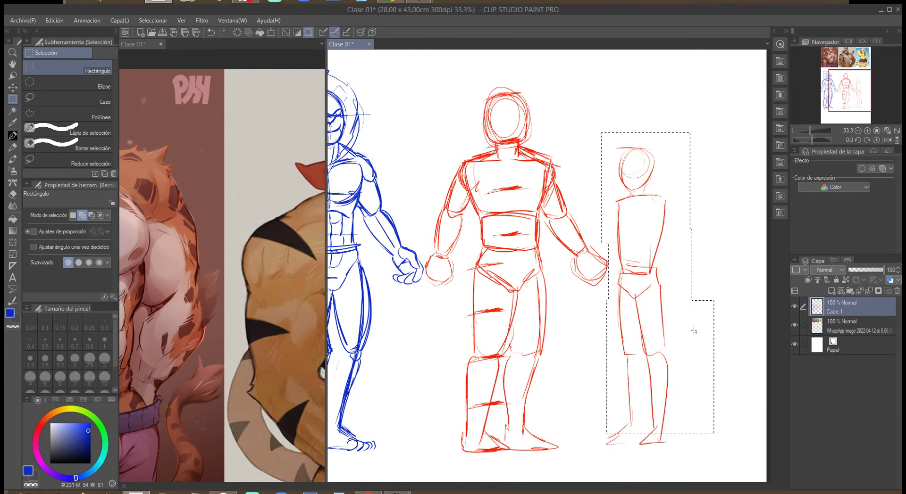
key(Delete)
drag(582, 418, 693, 443)
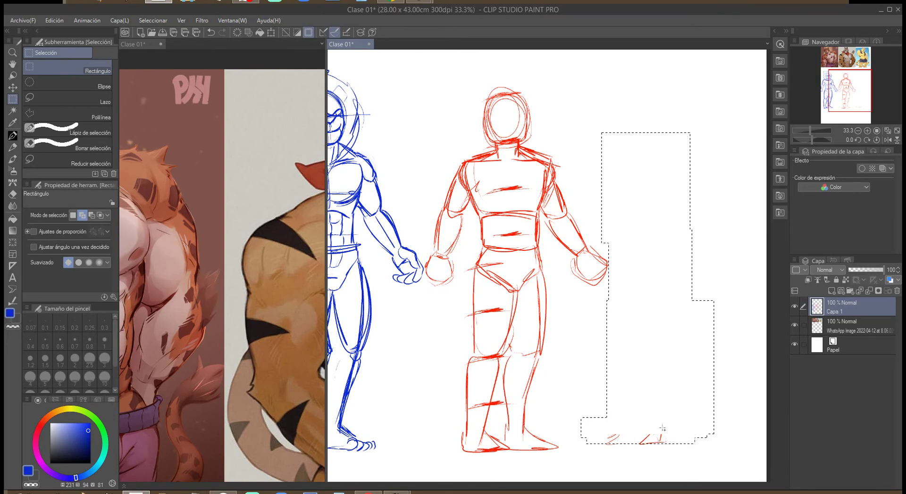
key(Delete)
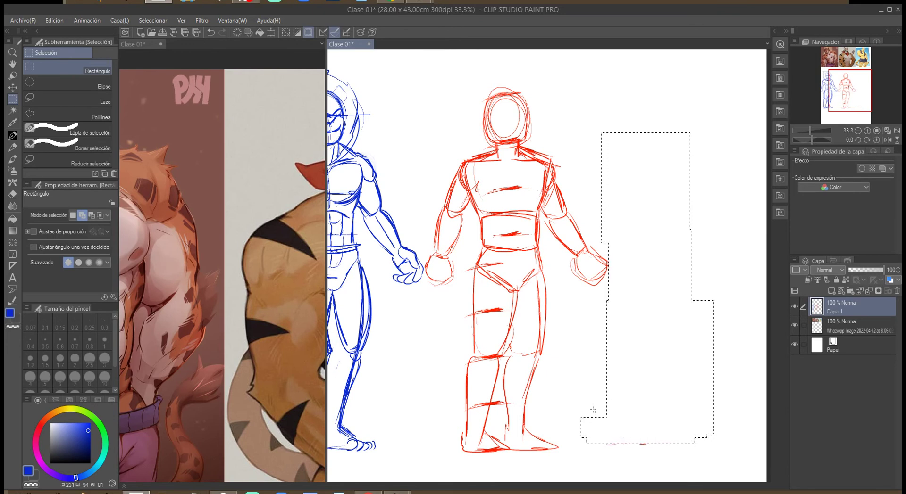
drag(585, 436, 681, 457)
key(Delete)
key(ctrl+d)
Pan the view toward the paper's right edge and switch to the Pen.
drag(652, 242, 623, 250)
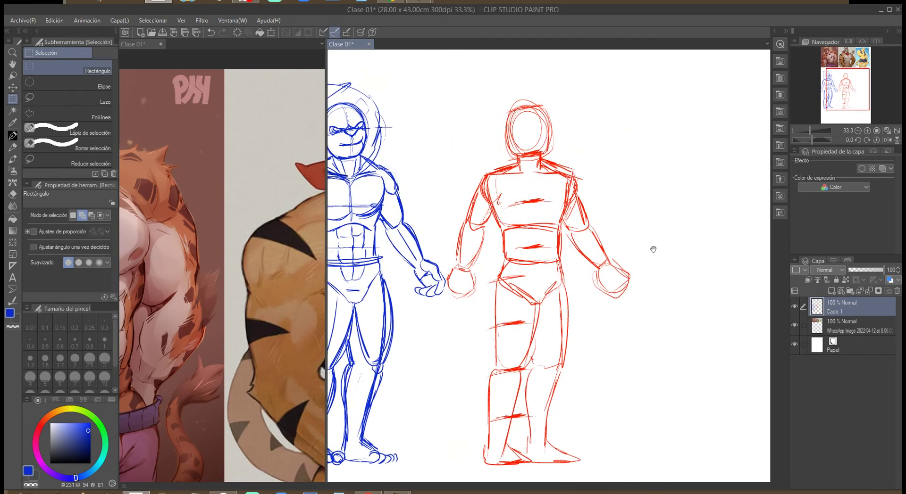
drag(692, 222, 661, 232)
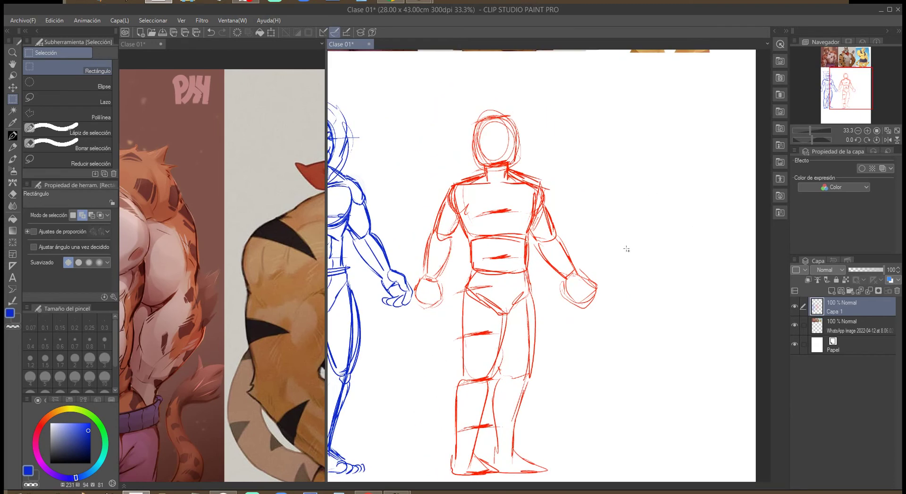
key(p)
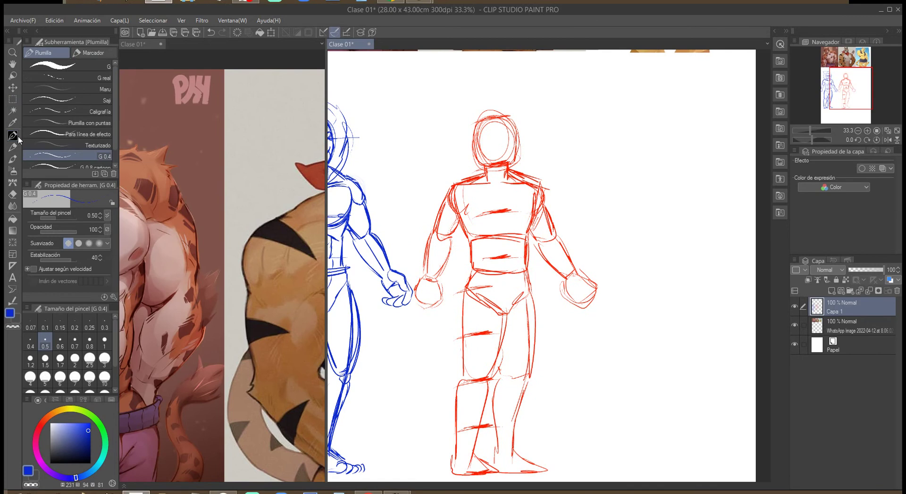
drag(610, 248, 623, 236)
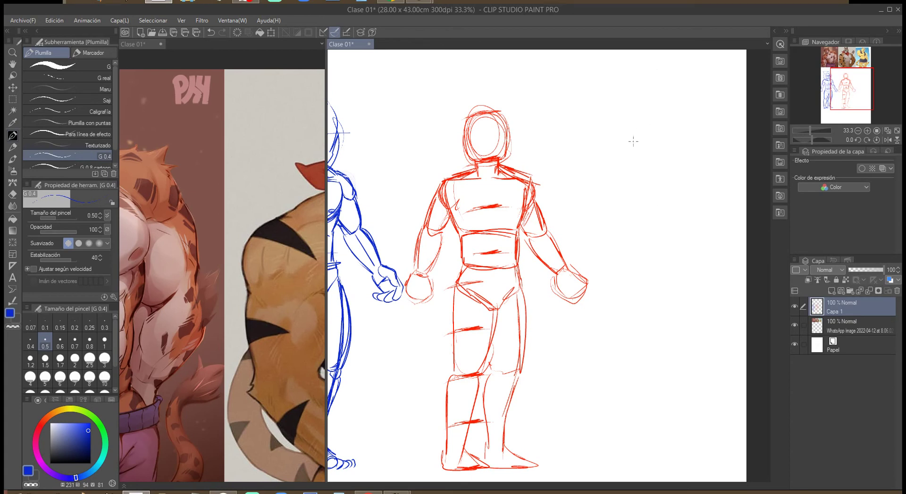
Draw the blue head circle and jaw line to the right of the red figure.
mouse_move(661, 114)
mouse_down()
mouse_move(667, 154)
mouse_move(658, 114)
mouse_move(654, 154)
mouse_move(669, 120)
mouse_move(674, 153)
mouse_up()
mouse_move(642, 115)
mouse_down()
mouse_move(667, 158)
mouse_move(635, 135)
mouse_move(660, 166)
mouse_move(644, 113)
mouse_up()
mouse_move(663, 160)
mouse_down()
mouse_move(641, 127)
mouse_move(672, 159)
mouse_move(622, 173)
mouse_move(667, 178)
mouse_move(666, 168)
mouse_move(645, 175)
mouse_move(667, 167)
mouse_up()
mouse_move(632, 139)
mouse_down()
mouse_move(625, 165)
mouse_move(625, 156)
mouse_move(658, 179)
mouse_move(683, 177)
mouse_up()
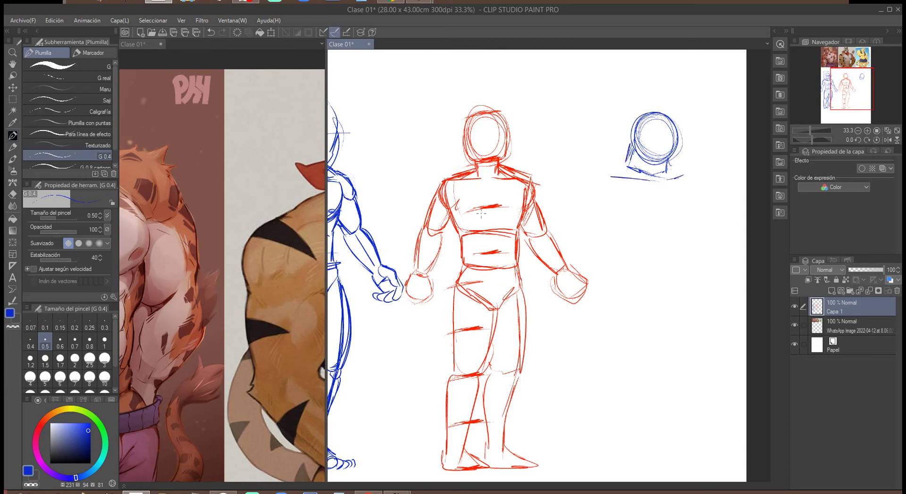
Add a horizontal guide line below the head, a shoulder line and the torso outline.
drag(610, 272, 696, 271)
drag(612, 278, 679, 274)
drag(628, 158, 606, 173)
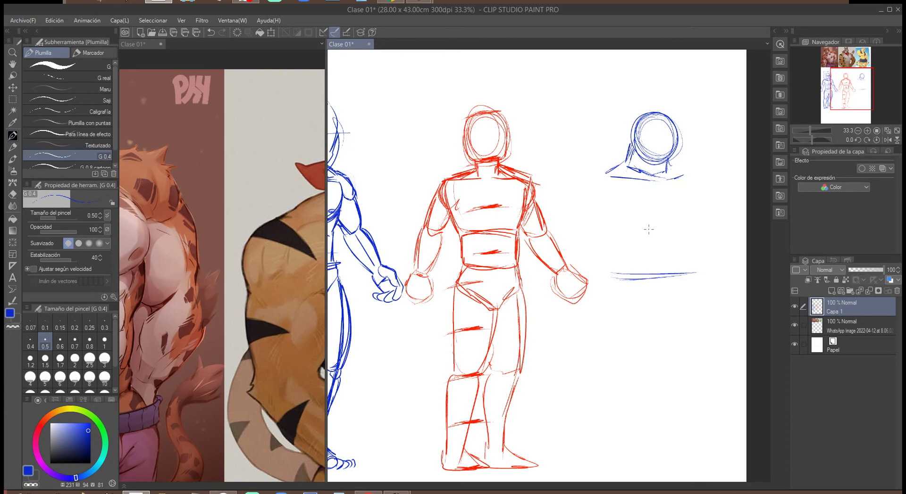
mouse_move(666, 184)
mouse_down()
mouse_move(662, 220)
mouse_move(650, 222)
mouse_up()
mouse_move(613, 181)
mouse_down()
mouse_move(644, 221)
mouse_move(627, 218)
mouse_move(660, 225)
mouse_move(694, 208)
mouse_up()
mouse_move(680, 170)
mouse_down()
mouse_move(685, 212)
mouse_move(663, 223)
mouse_move(689, 179)
mouse_move(677, 172)
mouse_up()
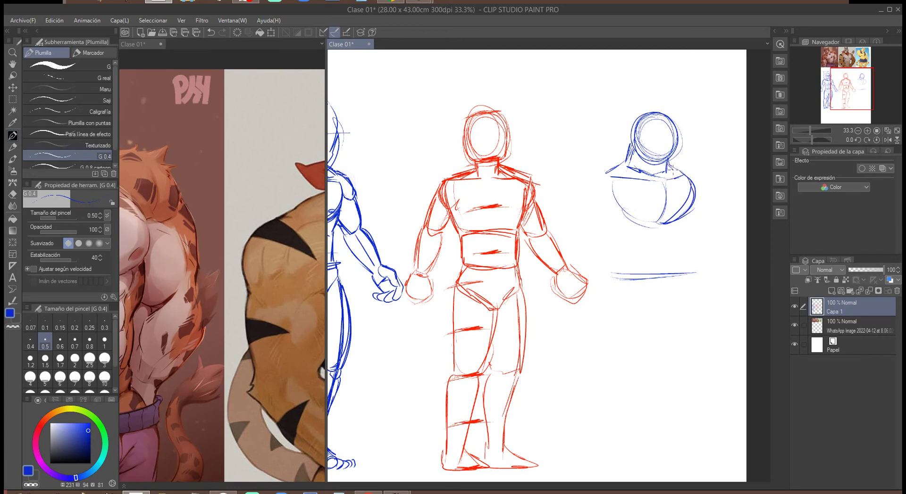
mouse_move(608, 178)
mouse_down()
mouse_move(609, 199)
mouse_move(629, 223)
mouse_move(659, 226)
mouse_up()
Strengthen both sides of the torso in a mirrored view, then restore normal orientation.
click(889, 140)
drag(488, 188, 462, 221)
drag(432, 182, 445, 225)
mouse_move(405, 194)
mouse_down()
mouse_move(414, 224)
mouse_move(433, 243)
mouse_move(483, 235)
mouse_move(494, 207)
mouse_move(488, 231)
mouse_up()
drag(493, 169, 494, 215)
drag(416, 220, 431, 241)
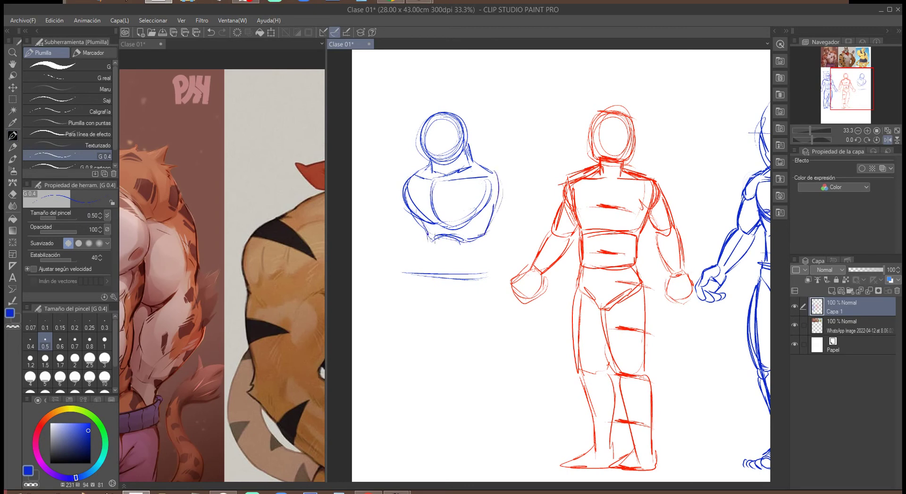
click(887, 140)
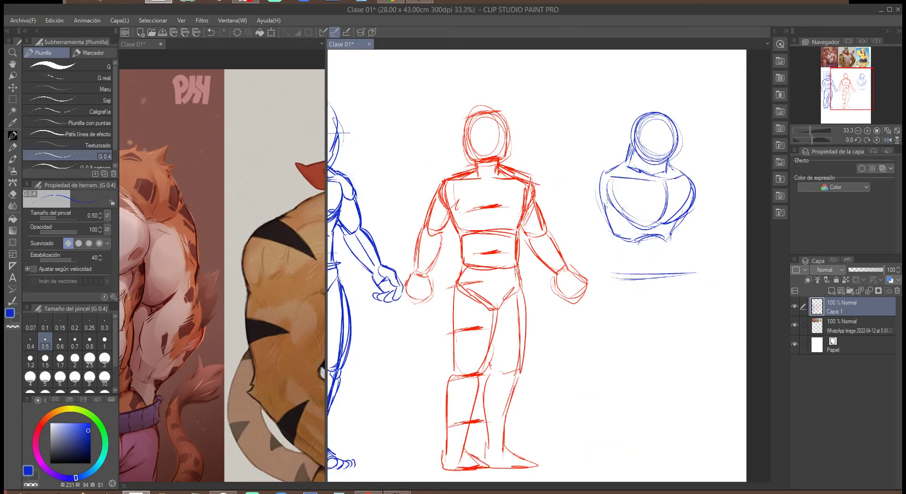
Redraw the torso's bottom edge and add vertical abdomen lines beneath the chest.
drag(615, 240, 670, 244)
mouse_move(622, 229)
mouse_down()
mouse_move(615, 265)
mouse_move(625, 272)
mouse_up()
drag(670, 234, 667, 272)
drag(637, 234, 635, 272)
mouse_move(662, 220)
mouse_down()
mouse_move(654, 264)
mouse_move(664, 272)
mouse_up()
Shape the torso side, chest arc and round shoulder muscle in a mirrored view, then unmirror.
click(887, 141)
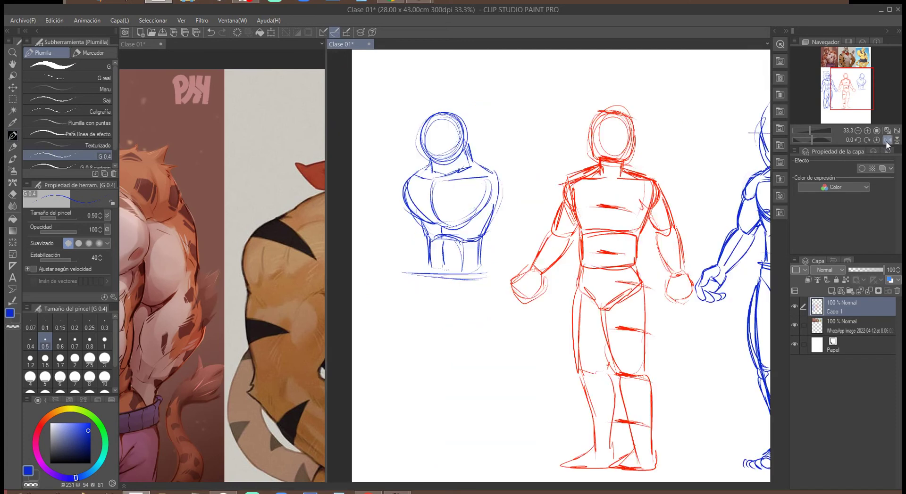
drag(429, 259, 428, 273)
mouse_move(408, 185)
mouse_down()
mouse_move(442, 226)
mouse_move(482, 214)
mouse_up()
mouse_move(431, 189)
mouse_down()
mouse_move(485, 172)
mouse_move(479, 193)
mouse_move(495, 189)
mouse_move(482, 197)
mouse_move(490, 168)
mouse_move(508, 198)
mouse_up()
mouse_move(493, 173)
mouse_down()
mouse_move(469, 188)
mouse_move(485, 203)
mouse_move(473, 174)
mouse_up()
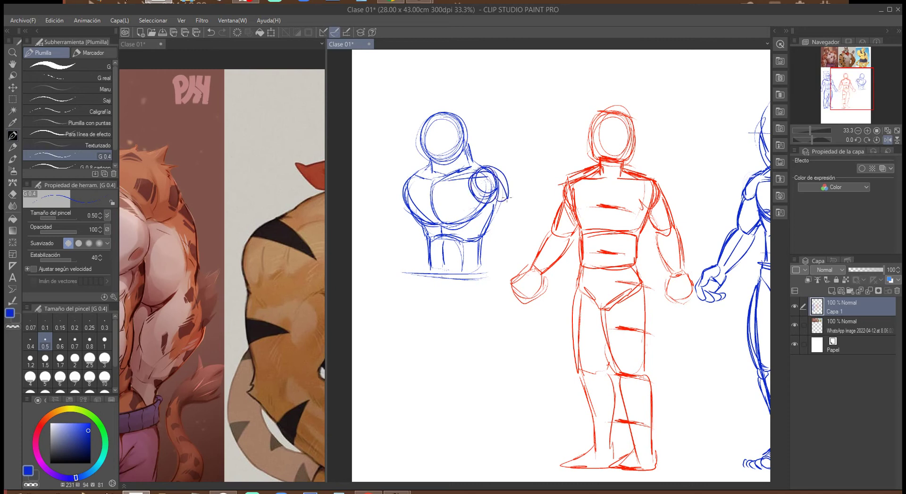
click(887, 140)
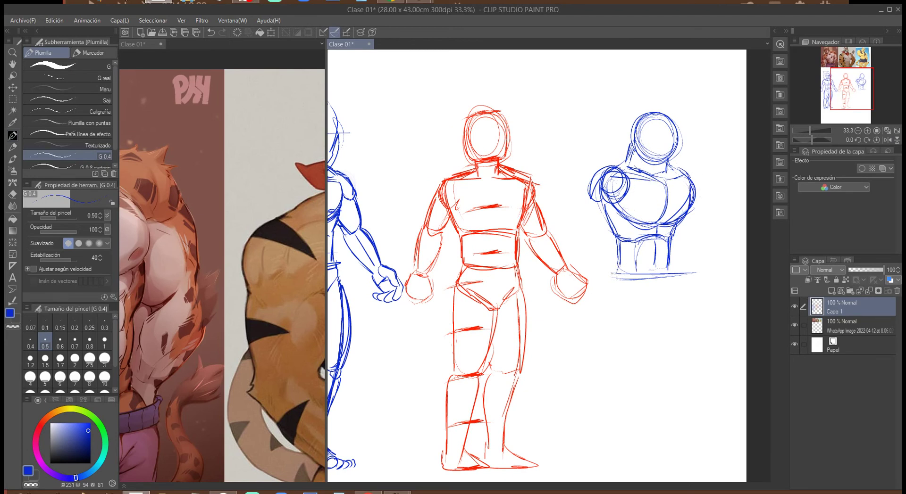
Draw the waistband and hip lines at the base of the blue torso.
mouse_move(621, 267)
mouse_down()
mouse_move(632, 268)
mouse_move(618, 282)
mouse_move(657, 301)
mouse_move(662, 269)
mouse_move(656, 306)
mouse_up()
mouse_move(670, 261)
mouse_down()
mouse_move(672, 279)
mouse_move(654, 305)
mouse_move(665, 285)
mouse_move(627, 264)
mouse_up()
mouse_move(644, 263)
mouse_down()
mouse_move(620, 272)
mouse_move(650, 273)
mouse_up()
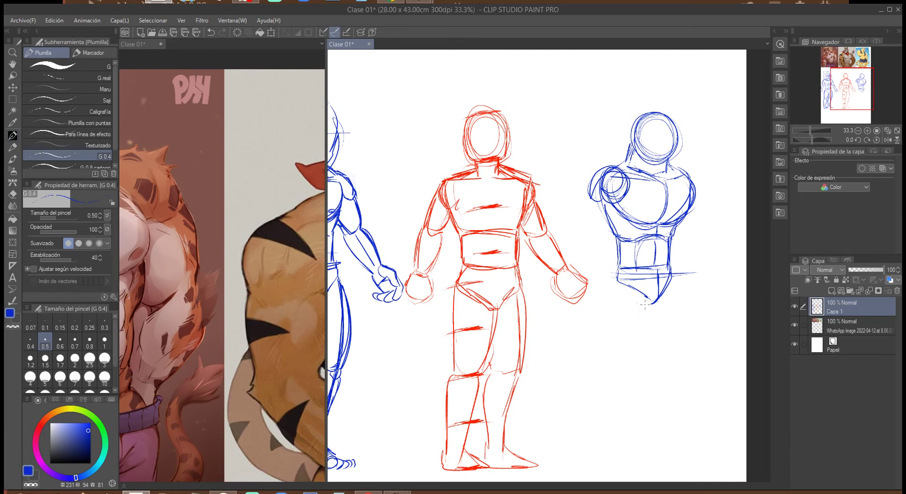
Sketch and darken the hip, inner and outer thigh curves heading down.
drag(617, 285, 663, 347)
mouse_move(640, 316)
mouse_down()
mouse_move(657, 350)
mouse_move(651, 341)
mouse_move(679, 365)
mouse_up()
mouse_move(678, 279)
mouse_down()
mouse_move(693, 295)
mouse_move(708, 352)
mouse_move(695, 300)
mouse_up()
mouse_move(638, 305)
mouse_down()
mouse_move(665, 347)
mouse_move(689, 363)
mouse_up()
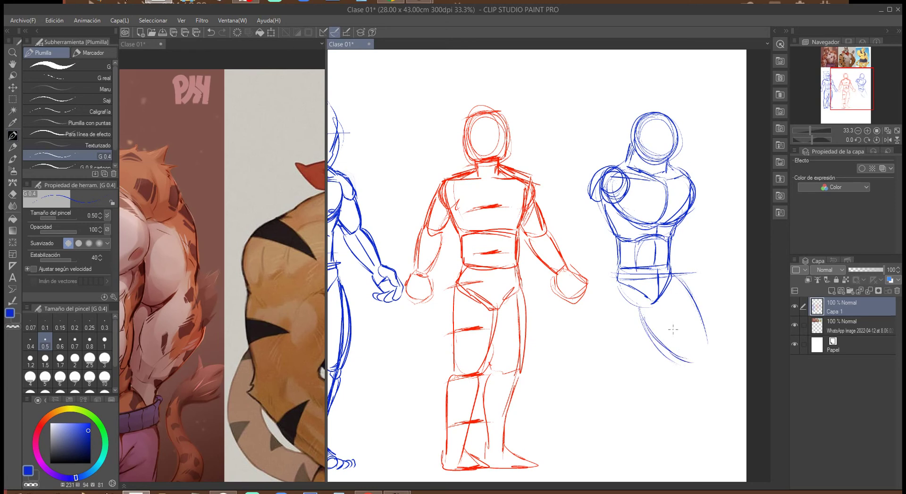
drag(668, 267, 711, 352)
drag(643, 306, 672, 352)
Draw the lower leg from a small knee circle and connect the inner thigh to it.
drag(681, 355, 650, 401)
drag(679, 351, 635, 411)
drag(702, 364, 703, 359)
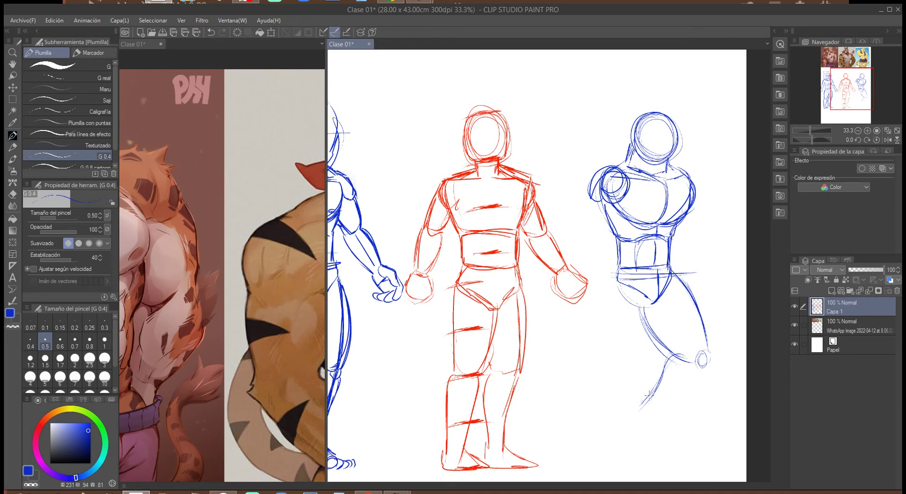
drag(699, 364, 704, 360)
drag(646, 316, 690, 353)
drag(684, 279, 694, 293)
Sketch the foot with a firm sole and rounded front at the leg's bottom.
mouse_move(657, 399)
mouse_down()
mouse_move(632, 415)
mouse_move(662, 446)
mouse_move(646, 425)
mouse_move(688, 455)
mouse_up()
mouse_move(703, 370)
mouse_down()
mouse_move(662, 409)
mouse_move(684, 443)
mouse_move(707, 451)
mouse_move(678, 456)
mouse_up()
mouse_move(685, 440)
mouse_down()
mouse_move(700, 440)
mouse_move(700, 456)
mouse_up()
drag(697, 439, 704, 457)
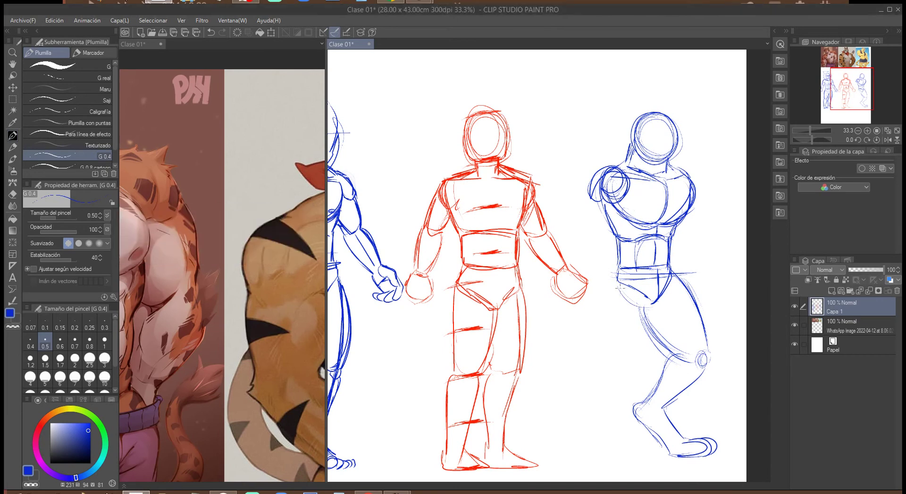
Draw the front thigh oval, lower leg, foot and toe of the second leg.
mouse_move(615, 281)
mouse_down()
mouse_move(607, 340)
mouse_move(616, 362)
mouse_move(644, 369)
mouse_move(655, 338)
mouse_up()
mouse_move(652, 303)
mouse_down()
mouse_move(632, 367)
mouse_move(653, 290)
mouse_move(640, 352)
mouse_up()
drag(641, 293, 633, 364)
drag(669, 292, 697, 346)
mouse_move(608, 352)
mouse_down()
mouse_move(600, 397)
mouse_move(618, 379)
mouse_move(588, 453)
mouse_move(619, 463)
mouse_up()
mouse_move(617, 400)
mouse_down()
mouse_move(616, 434)
mouse_move(628, 463)
mouse_move(597, 457)
mouse_move(639, 449)
mouse_move(621, 465)
mouse_up()
drag(632, 447, 630, 464)
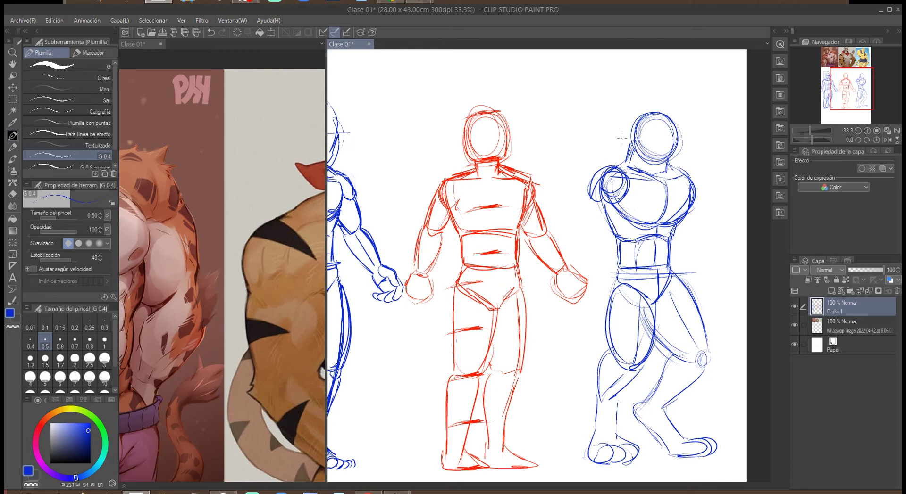
Sketch a raised bent forearm on the figure's left, down to the wrist.
mouse_move(590, 195)
mouse_down()
mouse_move(575, 228)
mouse_move(605, 215)
mouse_move(581, 234)
mouse_move(600, 222)
mouse_move(607, 228)
mouse_up()
mouse_move(616, 202)
mouse_down()
mouse_move(589, 236)
mouse_move(590, 278)
mouse_up()
drag(587, 226, 603, 242)
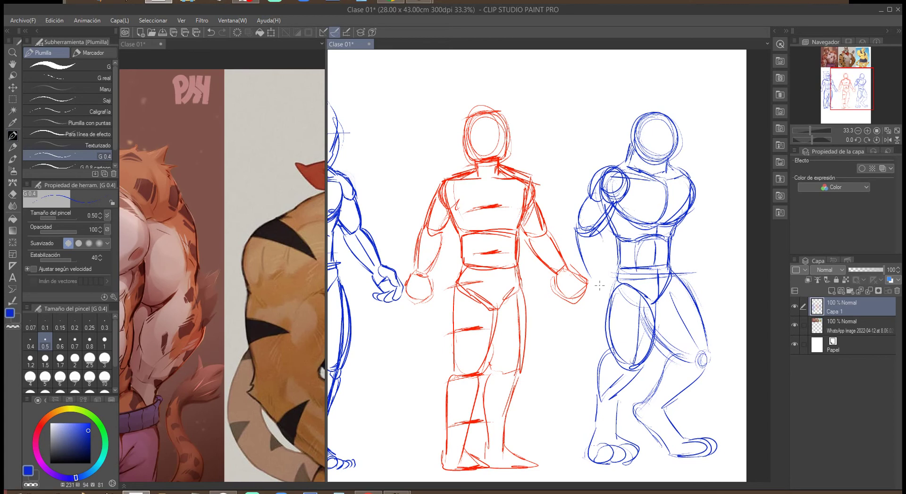
Mark wrist ticks on the red figure, then draw the blue forearm's inner edge and fist.
drag(412, 270, 455, 273)
drag(548, 273, 569, 268)
drag(599, 228, 602, 276)
mouse_move(605, 248)
mouse_down()
mouse_move(599, 275)
mouse_move(617, 281)
mouse_move(590, 302)
mouse_move(618, 298)
mouse_move(608, 268)
mouse_move(611, 301)
mouse_up()
drag(589, 281, 606, 299)
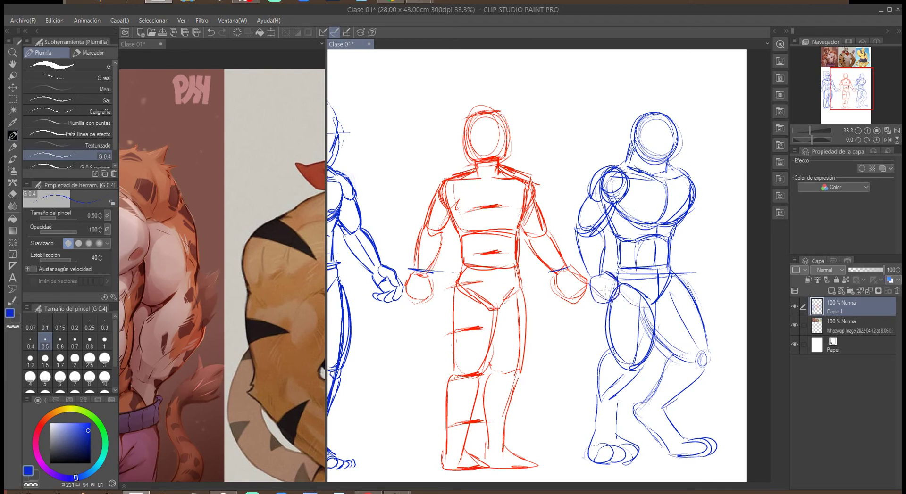
Thicken the blue arm and shoulder, refine the head and neck, and sketch the other forearm curving down.
drag(593, 225, 603, 272)
drag(580, 231, 589, 273)
drag(590, 195, 579, 218)
drag(599, 173, 590, 189)
mouse_move(629, 153)
mouse_down()
mouse_move(618, 164)
mouse_move(624, 156)
mouse_up()
drag(636, 122, 629, 154)
mouse_move(697, 202)
mouse_down()
mouse_move(694, 232)
mouse_move(678, 239)
mouse_move(689, 237)
mouse_up()
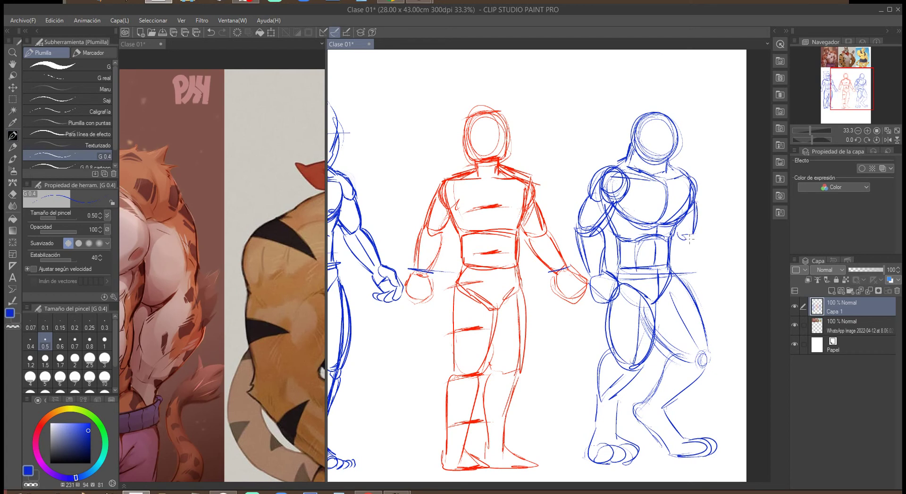
mouse_move(692, 227)
mouse_down()
mouse_move(679, 250)
mouse_move(708, 228)
mouse_move(711, 241)
mouse_move(691, 255)
mouse_move(709, 256)
mouse_move(711, 228)
mouse_move(717, 257)
mouse_up()
Darken the raised forearm and fist top, add abdominal muscle lines and the shoulder contour.
mouse_move(721, 226)
mouse_down()
mouse_move(712, 247)
mouse_move(721, 259)
mouse_move(723, 220)
mouse_move(737, 215)
mouse_move(746, 236)
mouse_move(719, 262)
mouse_move(714, 256)
mouse_move(736, 251)
mouse_up()
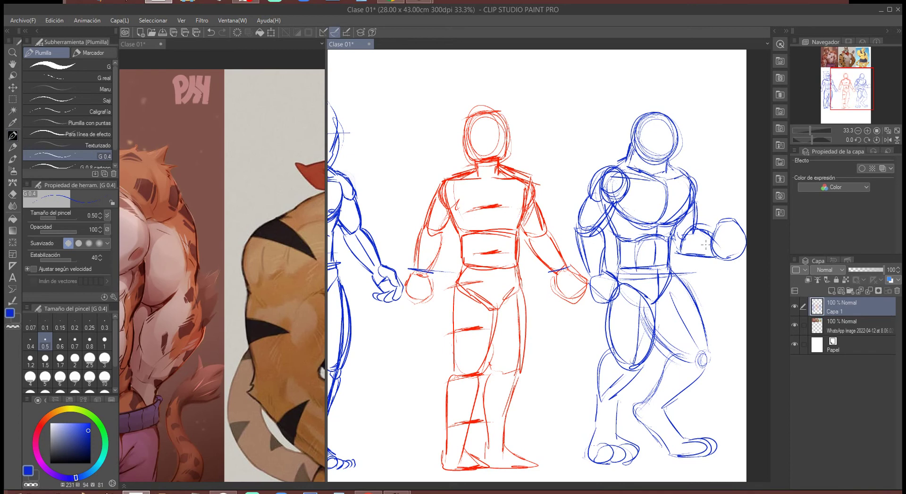
mouse_move(717, 224)
mouse_down()
mouse_move(732, 213)
mouse_move(747, 231)
mouse_up()
mouse_move(639, 252)
mouse_down()
mouse_move(655, 248)
mouse_move(667, 259)
mouse_move(654, 265)
mouse_up()
mouse_move(655, 262)
mouse_down()
mouse_move(645, 269)
mouse_move(657, 269)
mouse_move(648, 285)
mouse_move(665, 281)
mouse_move(644, 299)
mouse_move(658, 292)
mouse_up()
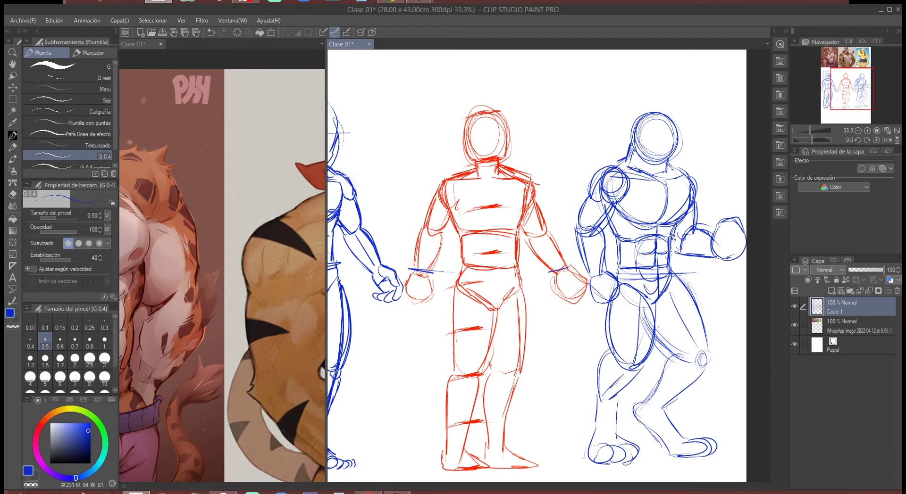
mouse_move(631, 265)
mouse_down()
mouse_move(663, 264)
mouse_move(649, 263)
mouse_up()
drag(621, 158, 593, 181)
Pan to recheck both blue figures, mirror the view briefly, then restore normal orientation.
drag(464, 245, 540, 235)
drag(698, 310, 659, 311)
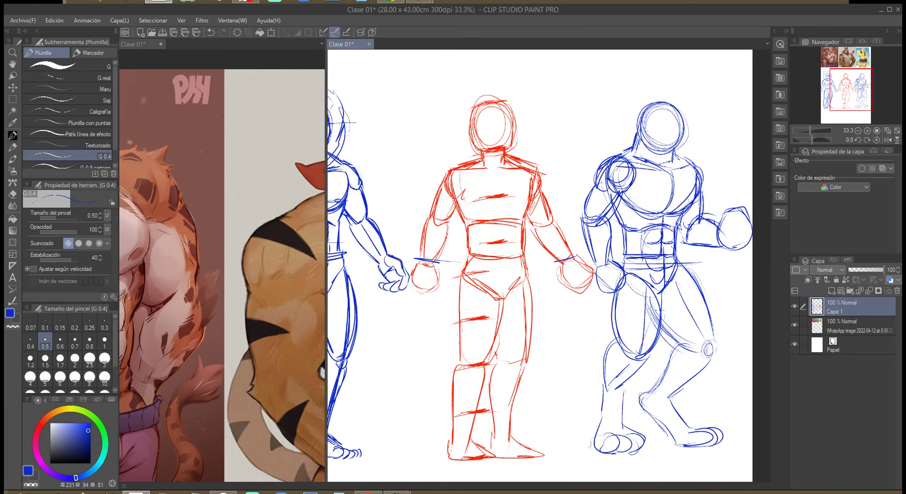
click(888, 139)
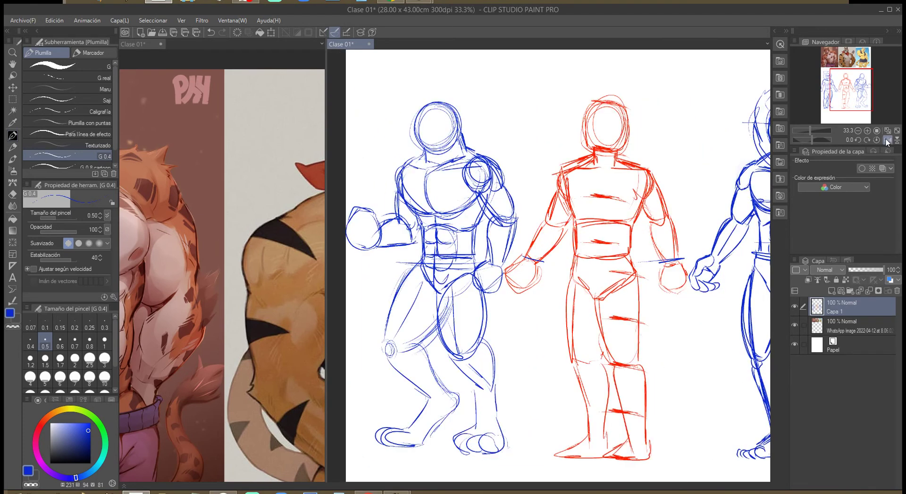
click(886, 140)
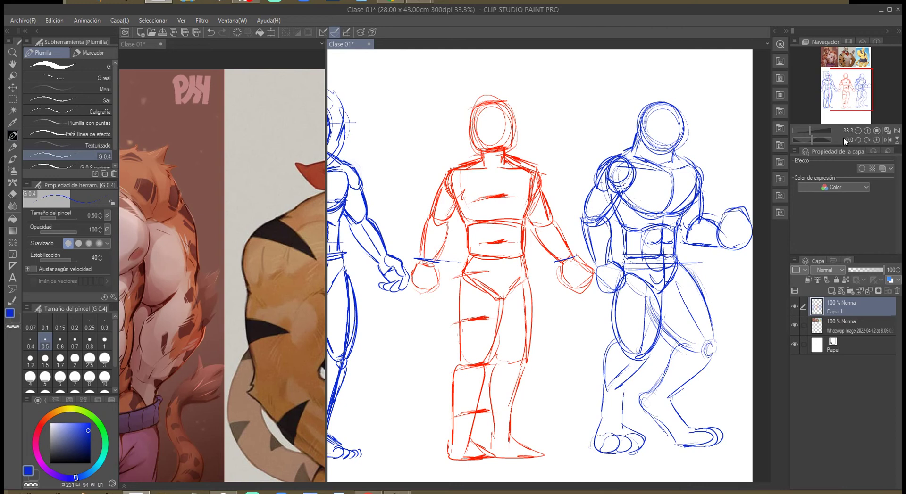
Number the figures, undo the labels, and zoom in on the blue boxer.
drag(610, 195, 722, 225)
drag(633, 75, 655, 103)
drag(442, 93, 467, 104)
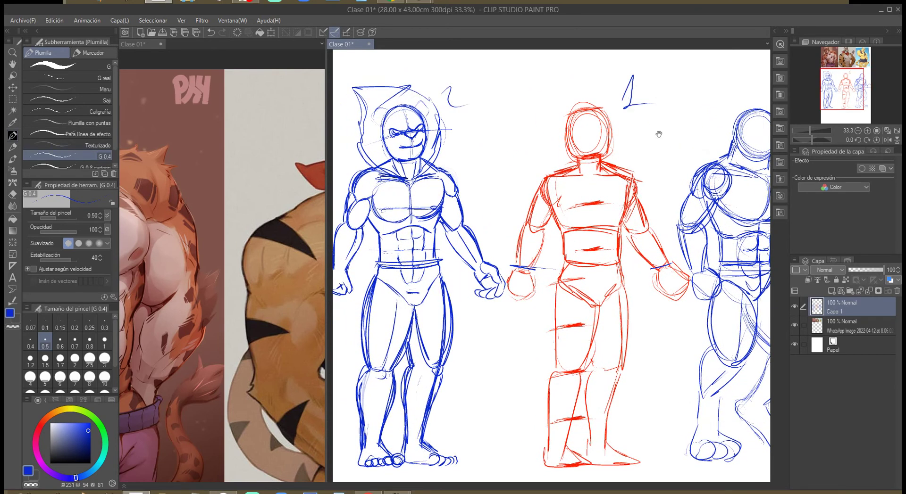
drag(612, 152, 485, 150)
mouse_move(598, 73)
mouse_down()
mouse_move(613, 73)
mouse_move(591, 97)
mouse_up()
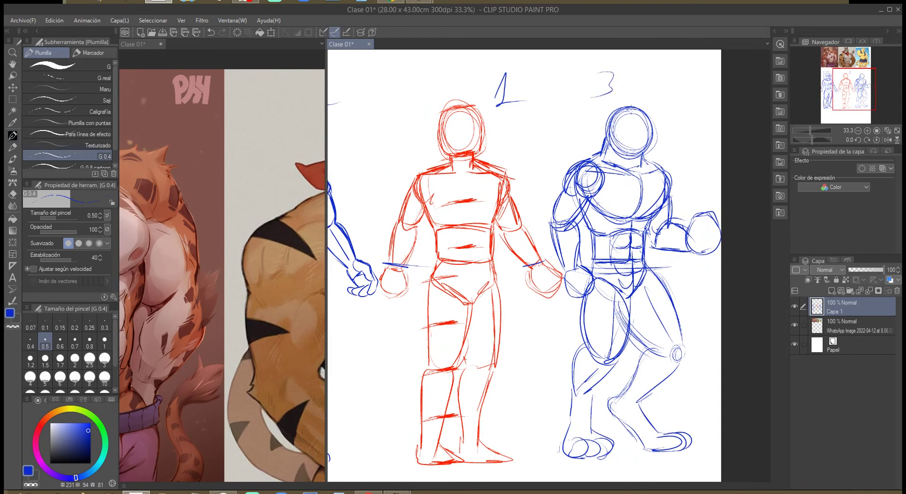
key(ctrl+z)
key(ctrl+z)
drag(667, 154, 637, 252)
ctrl+click(642, 169)
Draw vertical and horizontal centre lines on the boxer's head with eye and nose marks.
ctrl+click(643, 171)
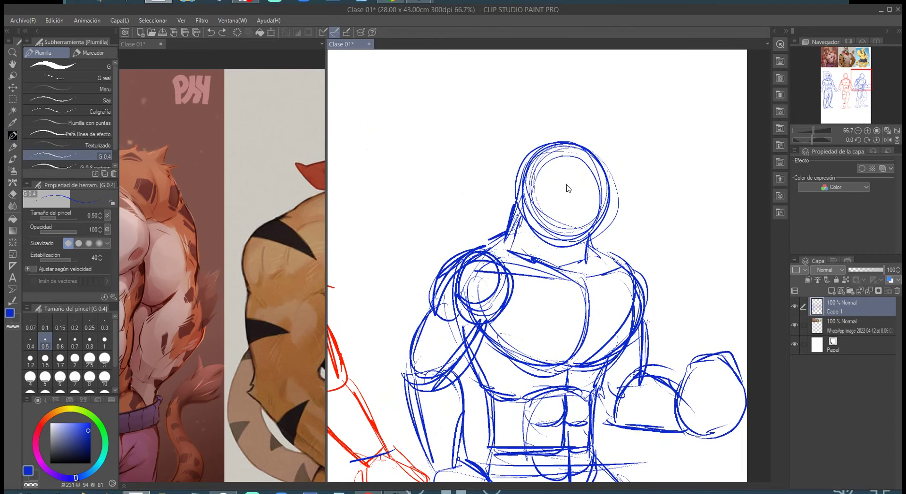
mouse_move(578, 163)
mouse_down()
mouse_move(582, 185)
mouse_move(568, 241)
mouse_up()
mouse_move(573, 146)
mouse_down()
mouse_move(579, 228)
mouse_move(571, 242)
mouse_up()
mouse_move(528, 200)
mouse_down()
mouse_move(611, 198)
mouse_move(579, 189)
mouse_move(614, 193)
mouse_up()
mouse_move(560, 187)
mouse_down()
mouse_move(598, 190)
mouse_move(591, 206)
mouse_up()
drag(575, 225, 588, 223)
mouse_move(523, 189)
mouse_down()
mouse_move(534, 217)
mouse_move(535, 210)
mouse_up()
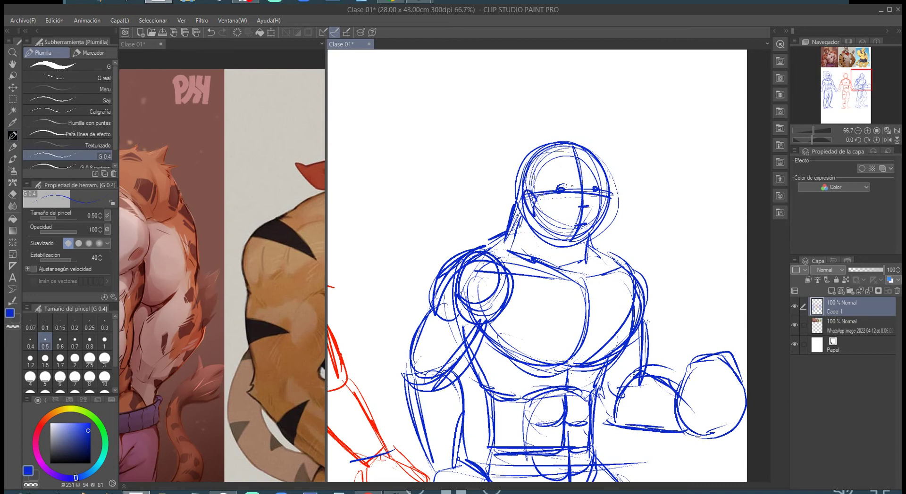
Sketch and box in the protruding muzzle, then retrace the top of the head.
mouse_move(570, 193)
mouse_down()
mouse_move(573, 239)
mouse_move(616, 192)
mouse_move(598, 219)
mouse_move(626, 209)
mouse_move(624, 219)
mouse_move(621, 196)
mouse_move(632, 194)
mouse_move(635, 227)
mouse_up()
drag(611, 189, 627, 193)
drag(596, 242, 623, 233)
mouse_move(611, 200)
mouse_down()
mouse_move(633, 238)
mouse_move(556, 241)
mouse_up()
mouse_move(567, 194)
mouse_down()
mouse_move(556, 225)
mouse_move(562, 235)
mouse_up()
mouse_move(574, 197)
mouse_down()
mouse_move(562, 209)
mouse_move(563, 238)
mouse_up()
drag(564, 203, 591, 188)
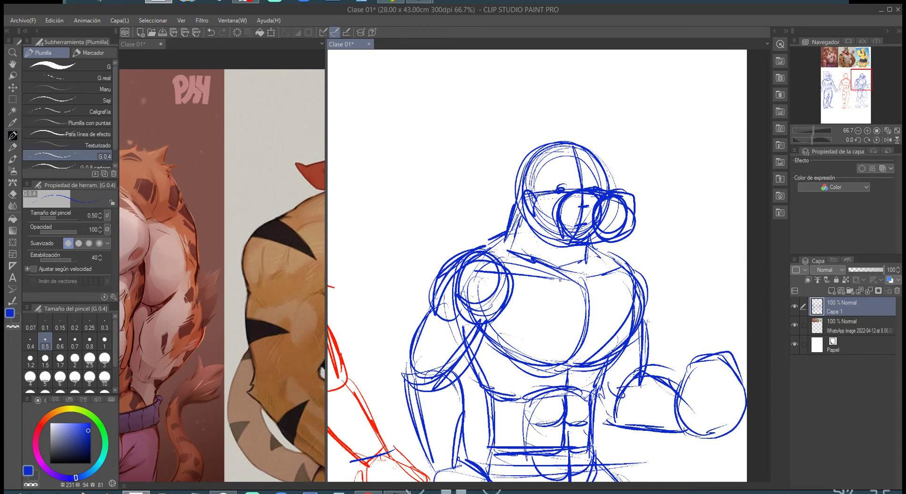
mouse_move(608, 176)
mouse_down()
mouse_move(544, 144)
mouse_move(520, 200)
mouse_move(568, 243)
mouse_up()
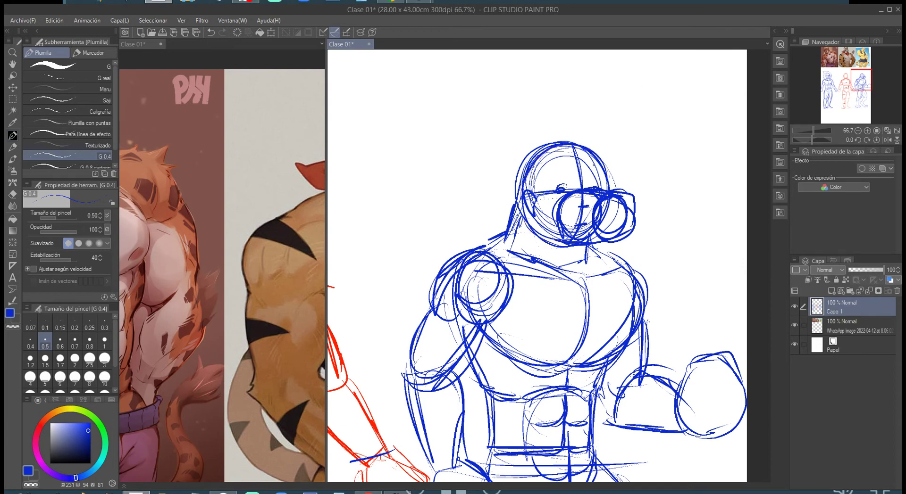
drag(604, 176, 576, 148)
Add the nose line and muzzle details, then a pointed ear and the jawline.
mouse_move(602, 203)
mouse_down()
mouse_move(618, 203)
mouse_move(607, 205)
mouse_move(607, 223)
mouse_up()
mouse_move(592, 221)
mouse_down()
mouse_move(565, 223)
mouse_move(624, 212)
mouse_up()
drag(559, 223, 543, 214)
mouse_move(563, 223)
mouse_down()
mouse_move(620, 240)
mouse_move(572, 242)
mouse_up()
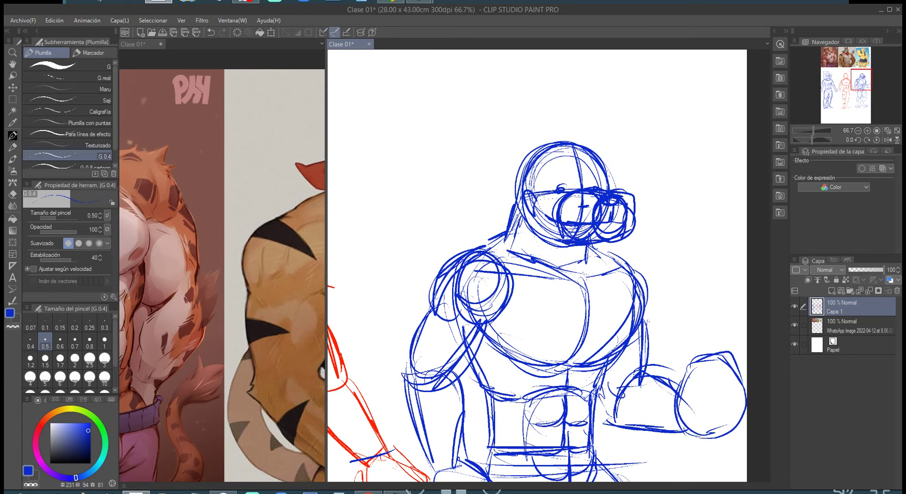
mouse_move(517, 199)
mouse_down()
mouse_move(498, 212)
mouse_move(565, 246)
mouse_up()
Curve the head's left side toward the jaw and draw the left and right ears.
mouse_move(551, 148)
mouse_down()
mouse_move(534, 174)
mouse_move(535, 197)
mouse_up()
mouse_move(549, 152)
mouse_down()
mouse_move(532, 187)
mouse_move(542, 239)
mouse_move(568, 243)
mouse_up()
drag(540, 147, 522, 217)
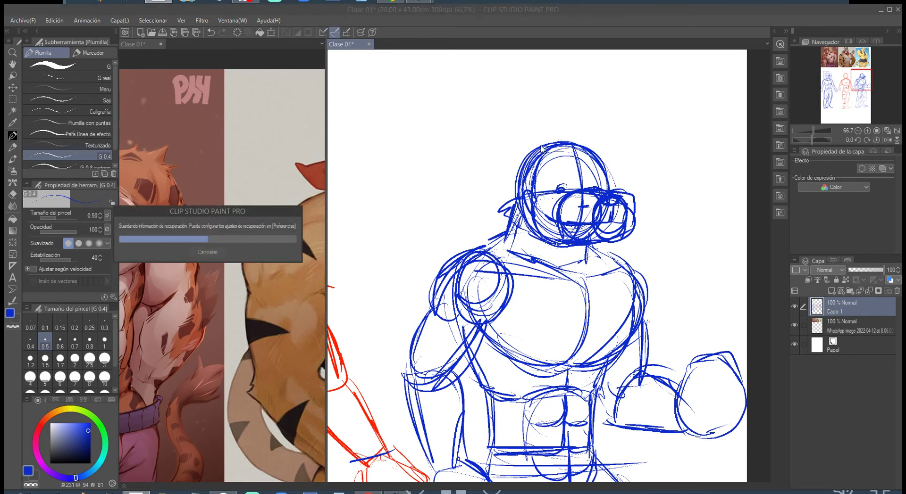
drag(548, 147, 494, 143)
mouse_move(528, 140)
mouse_down()
mouse_move(504, 139)
mouse_move(501, 159)
mouse_move(529, 184)
mouse_up()
mouse_move(581, 144)
mouse_down()
mouse_move(612, 126)
mouse_move(611, 191)
mouse_move(610, 182)
mouse_up()
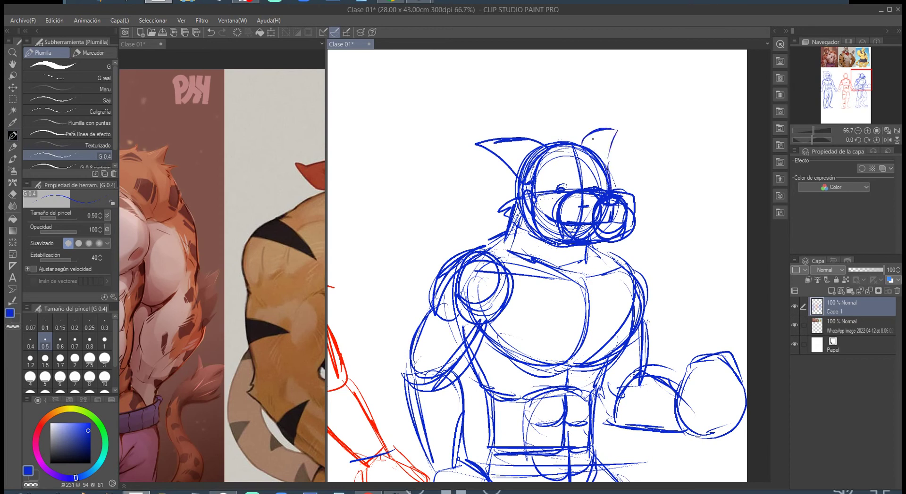
Write 3/4 above the head, add inner ear lines, and refine the head outline.
drag(567, 76, 559, 100)
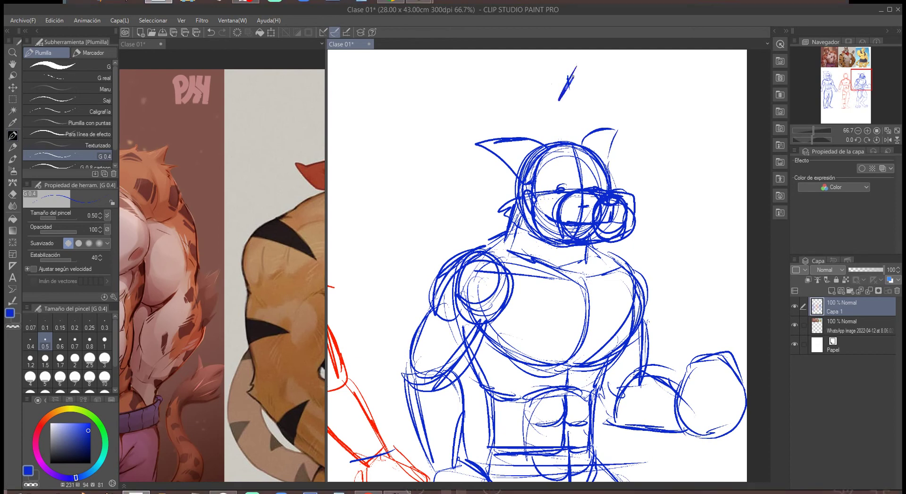
mouse_move(551, 70)
mouse_down()
mouse_move(555, 85)
mouse_move(585, 89)
mouse_move(580, 109)
mouse_up()
mouse_move(553, 147)
mouse_down()
mouse_move(531, 183)
mouse_move(506, 149)
mouse_move(490, 149)
mouse_up()
drag(593, 149, 613, 136)
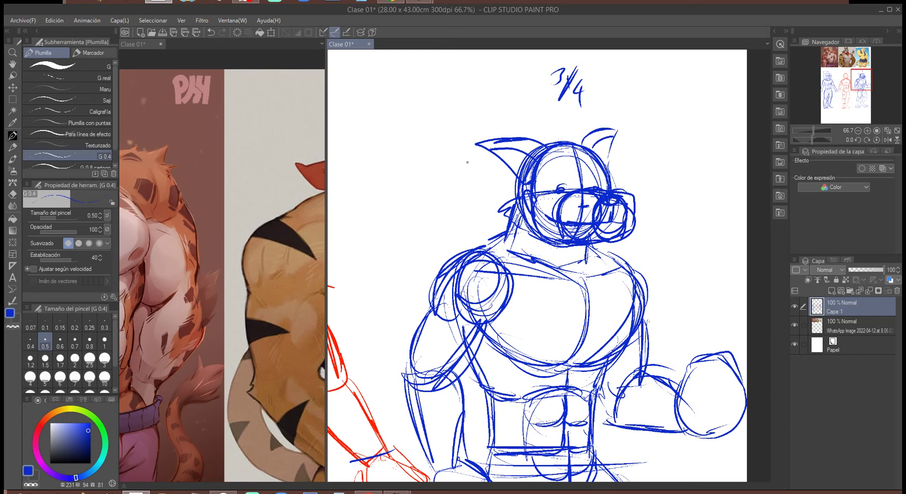
mouse_move(577, 184)
mouse_down()
mouse_move(542, 184)
mouse_move(571, 192)
mouse_move(611, 180)
mouse_move(602, 187)
mouse_up()
drag(597, 152, 604, 170)
mouse_move(575, 143)
mouse_down()
mouse_move(615, 128)
mouse_move(609, 163)
mouse_up()
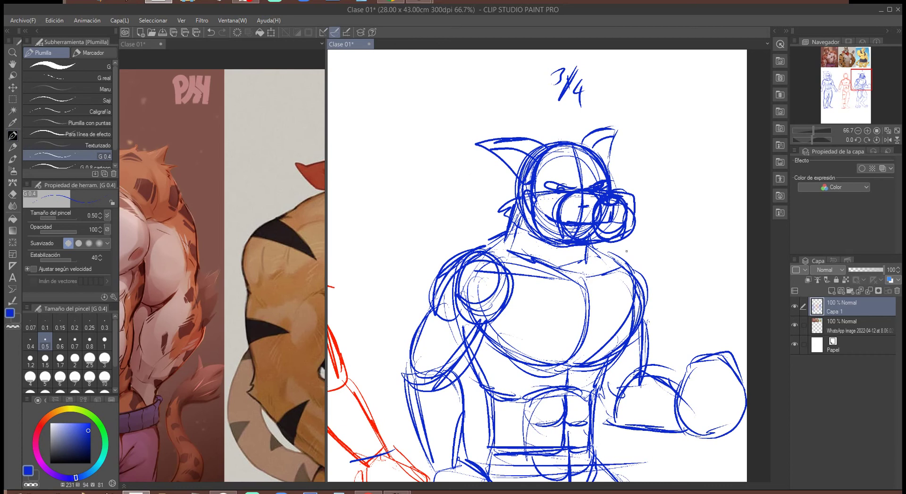
Draw a red centre line down the boxer's torso.
ctrl+alt+click(589, 271)
ctrl+alt+click(589, 273)
ctrl+alt+click(595, 273)
drag(603, 324, 606, 289)
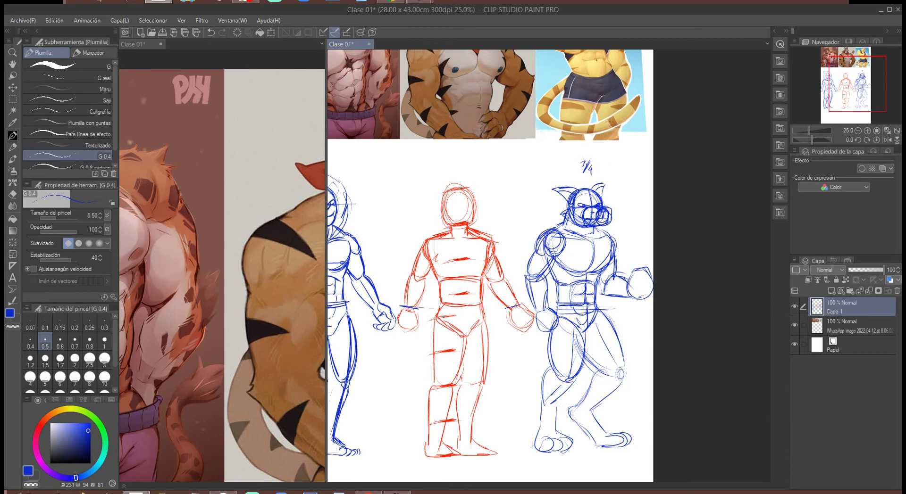
click(41, 426)
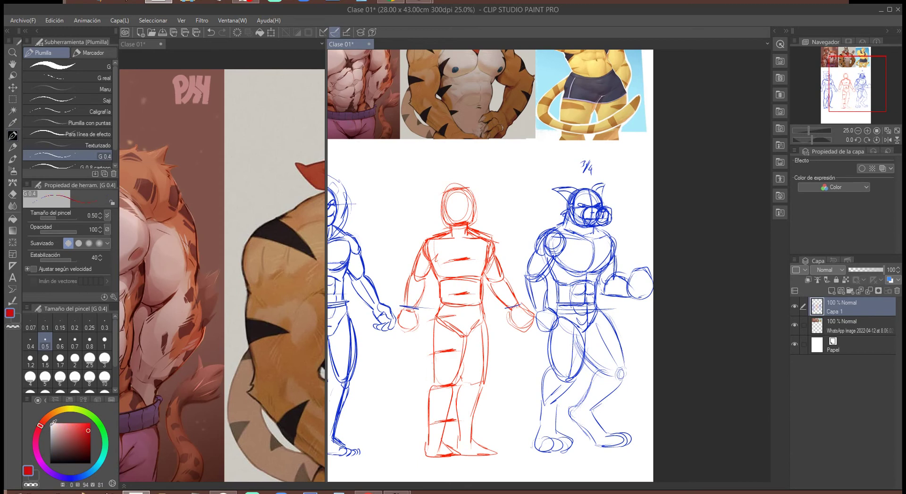
ctrl+click(593, 283)
ctrl+click(593, 283)
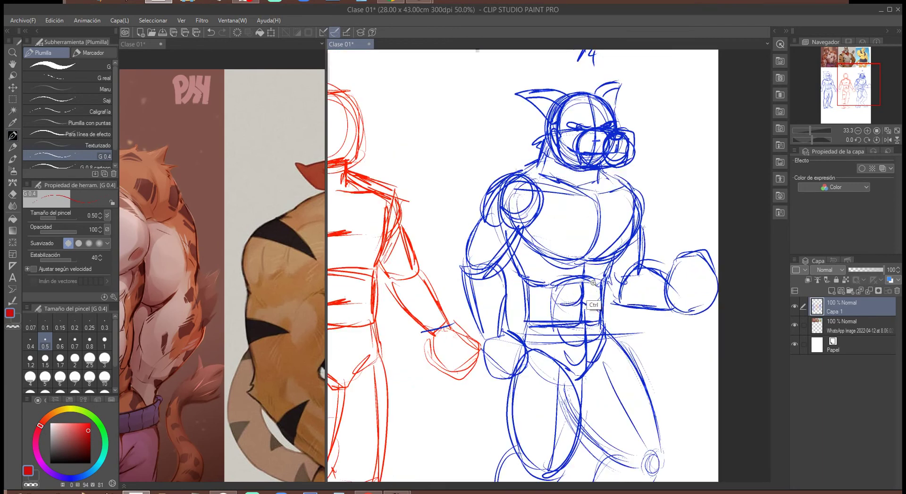
ctrl+click(593, 283)
drag(586, 302, 621, 272)
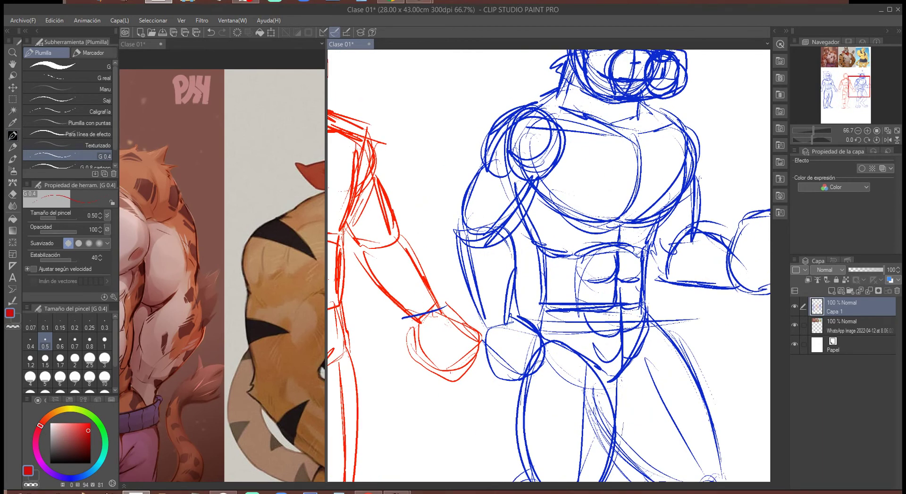
mouse_move(577, 98)
mouse_down()
mouse_move(572, 165)
mouse_move(591, 264)
mouse_move(564, 343)
mouse_move(394, 283)
mouse_move(410, 196)
mouse_move(403, 294)
mouse_up()
Draw a green guide curve for the tail beneath the fists.
click(98, 422)
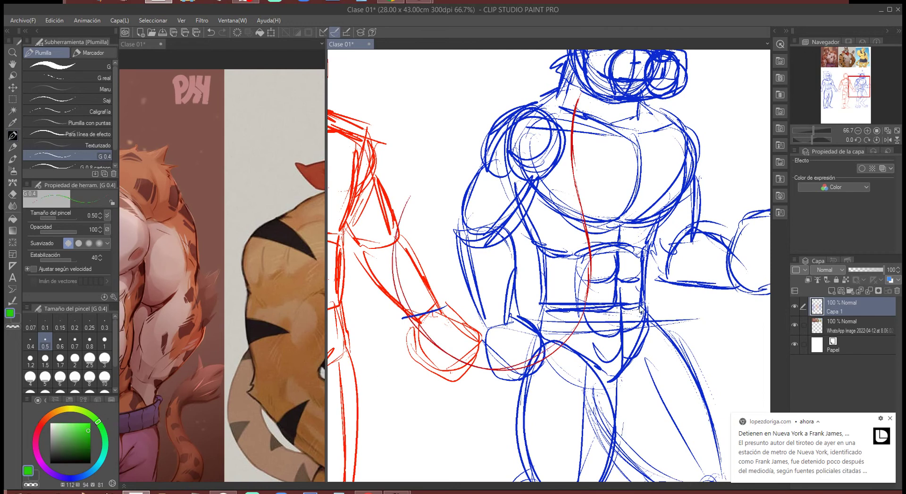
mouse_move(587, 294)
mouse_down()
mouse_move(547, 352)
mouse_move(482, 368)
mouse_move(427, 336)
mouse_move(408, 204)
mouse_up()
mouse_move(416, 323)
mouse_down()
mouse_move(590, 287)
mouse_move(396, 324)
mouse_up()
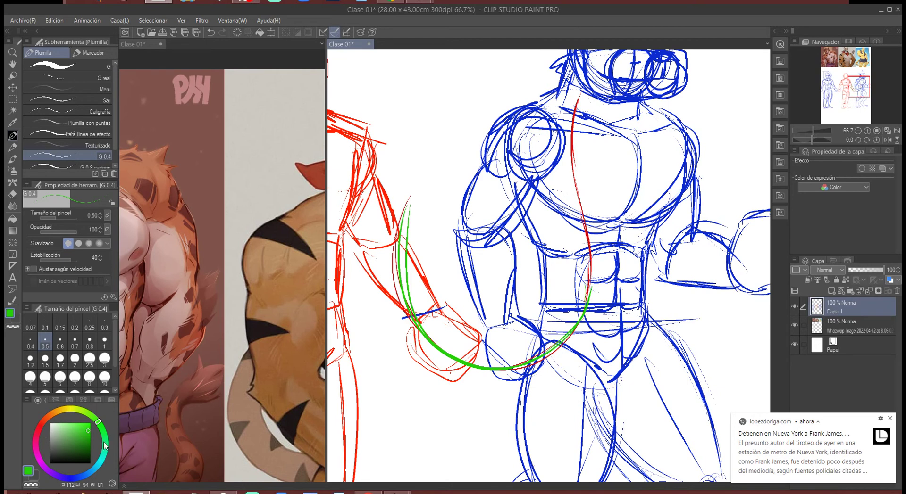
In a darker blue, sketch the tail along the green curve, undoing the last strokes.
click(82, 477)
drag(88, 444, 94, 441)
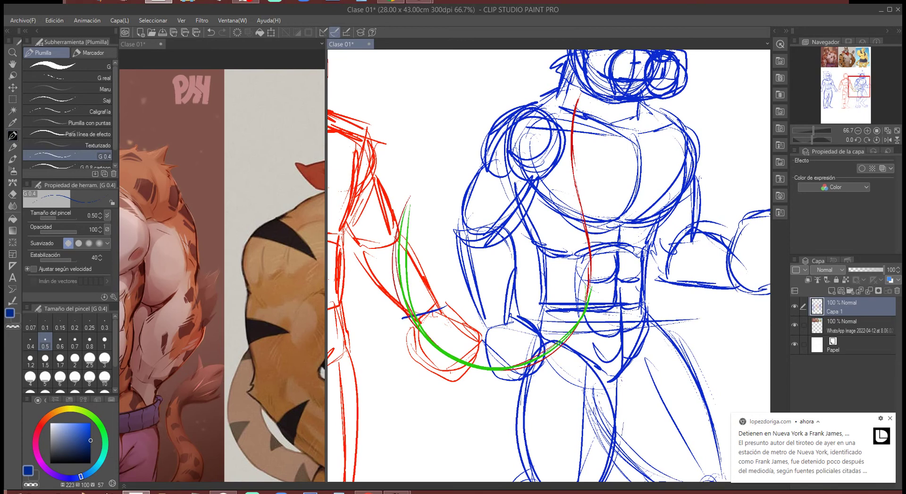
mouse_move(492, 362)
mouse_down()
mouse_move(440, 336)
mouse_move(416, 269)
mouse_up()
mouse_move(440, 331)
mouse_down()
mouse_move(418, 231)
mouse_move(424, 212)
mouse_up()
mouse_move(415, 260)
mouse_down()
mouse_move(421, 219)
mouse_move(390, 264)
mouse_move(400, 334)
mouse_up()
mouse_move(395, 293)
mouse_down()
mouse_move(405, 330)
mouse_move(467, 383)
mouse_move(518, 392)
mouse_up()
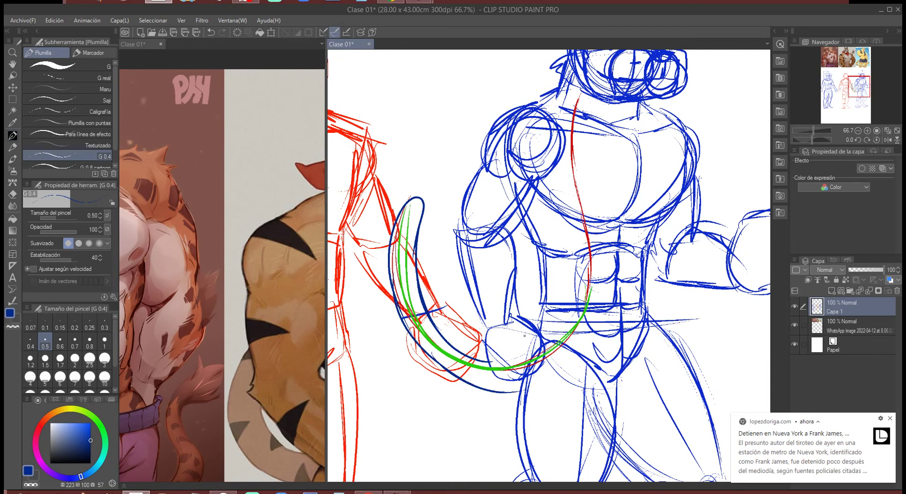
key(ctrl+z)
key(ctrl+z)
key(ctrl+z)
key(ctrl+z)
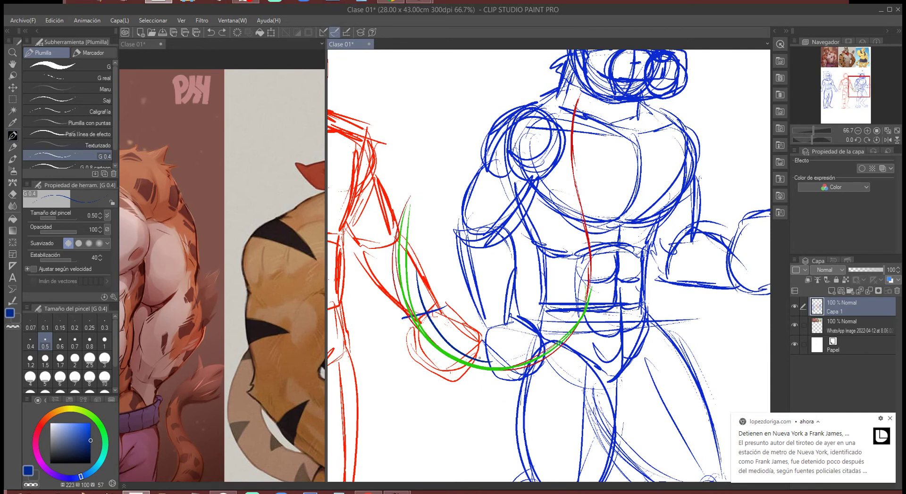
Draw the tail's zigzag fur edge and its outer and lower outlines.
mouse_move(485, 350)
mouse_down()
mouse_move(442, 292)
mouse_move(446, 320)
mouse_move(432, 255)
mouse_move(421, 248)
mouse_move(419, 203)
mouse_up()
mouse_move(416, 244)
mouse_down()
mouse_move(425, 184)
mouse_move(438, 166)
mouse_move(383, 355)
mouse_up()
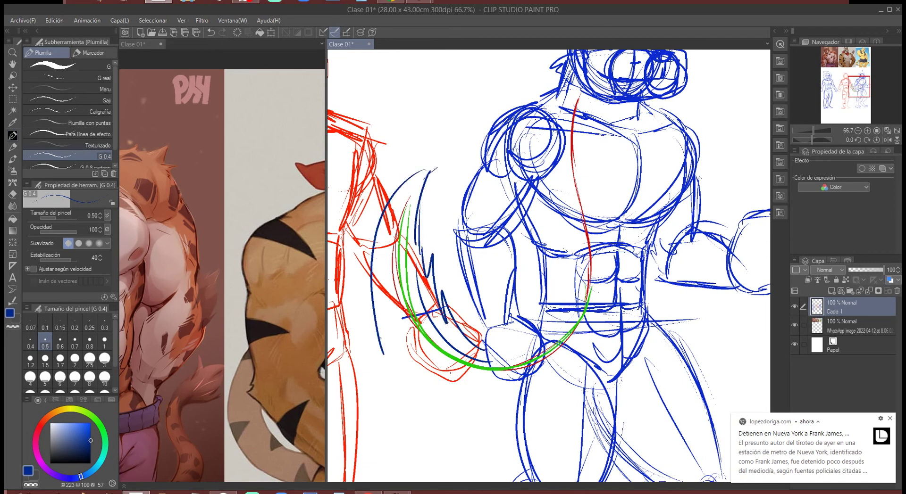
mouse_move(383, 307)
mouse_down()
mouse_move(387, 336)
mouse_move(426, 392)
mouse_up()
mouse_move(522, 383)
mouse_down()
mouse_move(473, 406)
mouse_move(420, 405)
mouse_move(475, 393)
mouse_move(369, 307)
mouse_move(375, 311)
mouse_move(375, 228)
mouse_move(434, 161)
mouse_up()
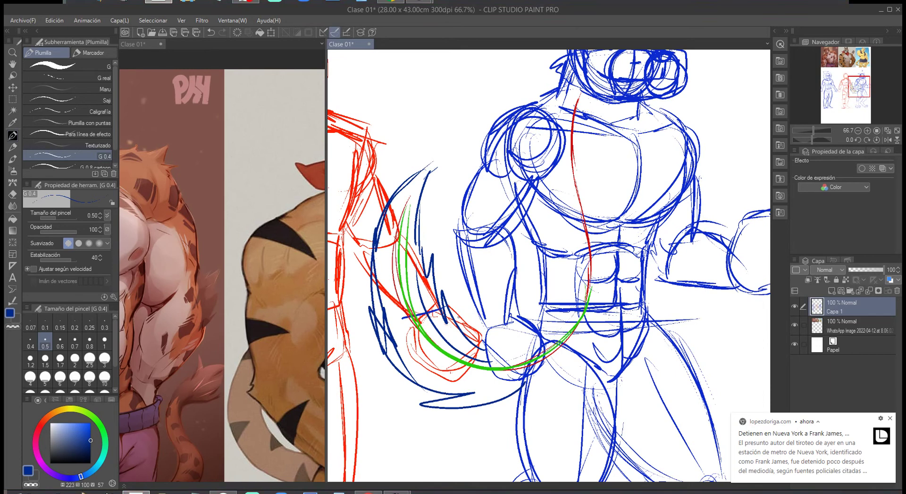
drag(461, 333, 486, 343)
drag(421, 254, 425, 262)
Zoom out to 25% to see all three sketches and the reference images.
scroll(644, 310, down, 4)
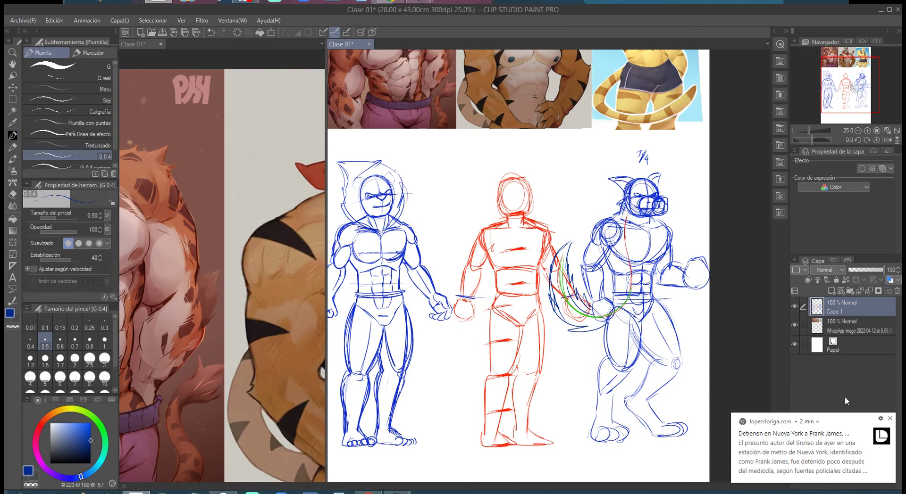
Zoom to 100% on the first tiger reference, framing its head and chest.
key(k)
scroll(635, 298, down, 1)
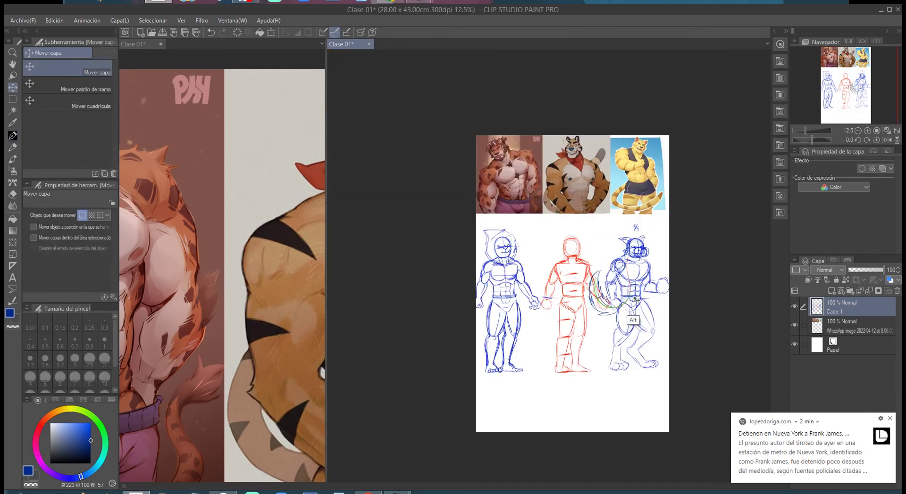
drag(634, 303, 588, 313)
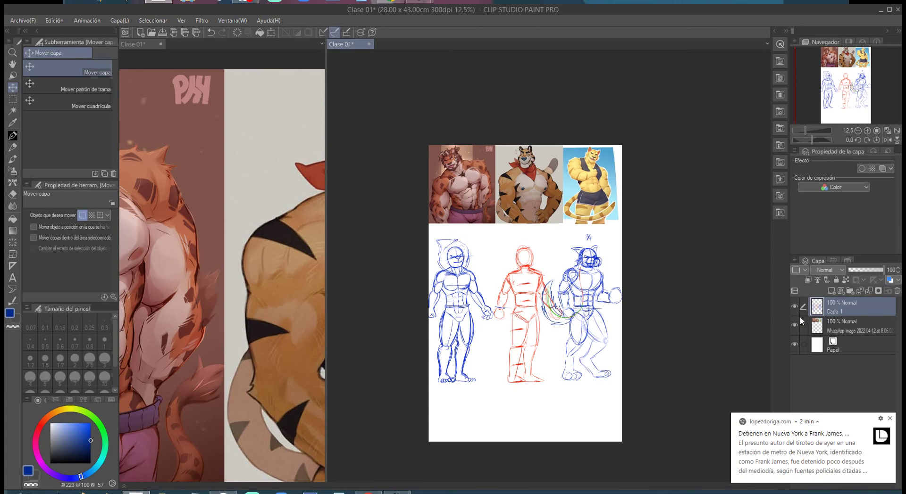
key(ctrl)
ctrl+click(457, 159)
ctrl+click(466, 163)
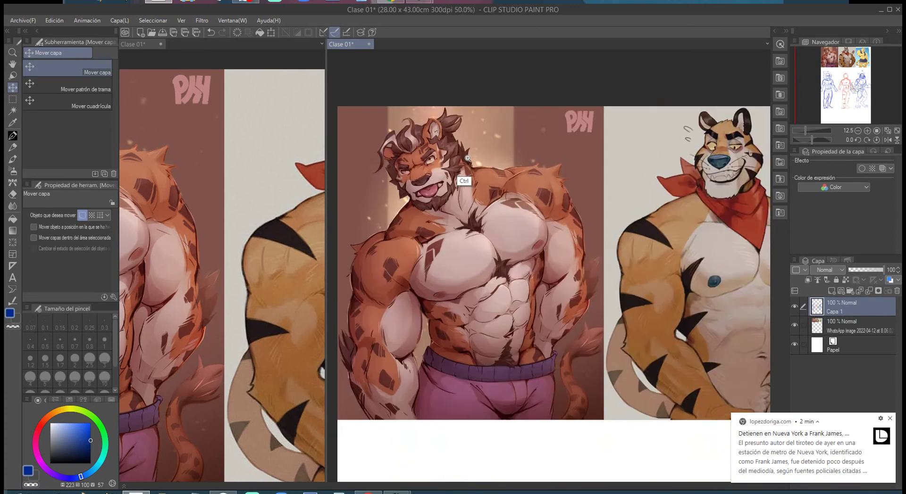
ctrl+click(467, 189)
ctrl+click(490, 204)
drag(547, 224, 606, 300)
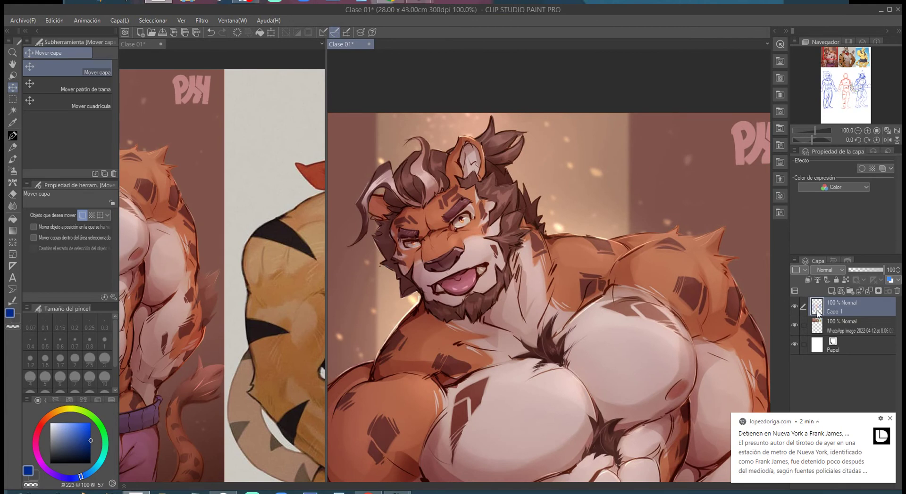
Set a saturated blue (hue 223) and select the G 0.4 pen.
click(43, 422)
click(89, 426)
click(90, 424)
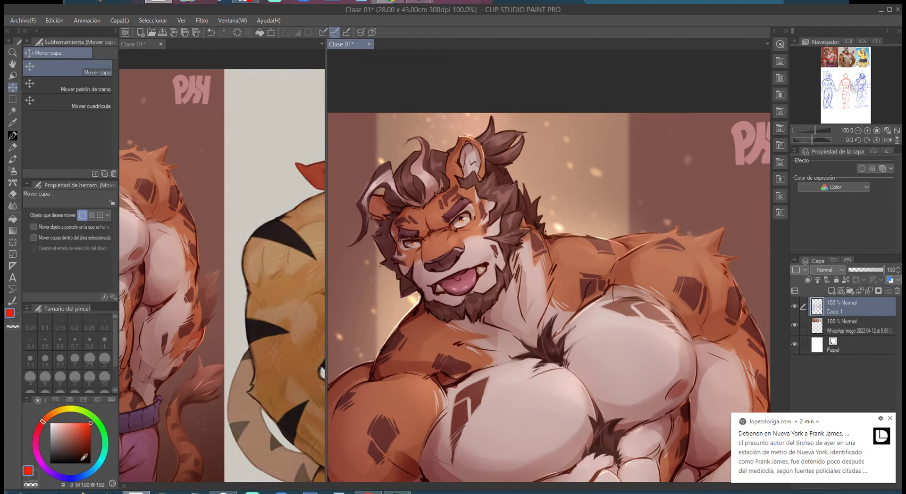
click(88, 474)
drag(84, 477, 82, 482)
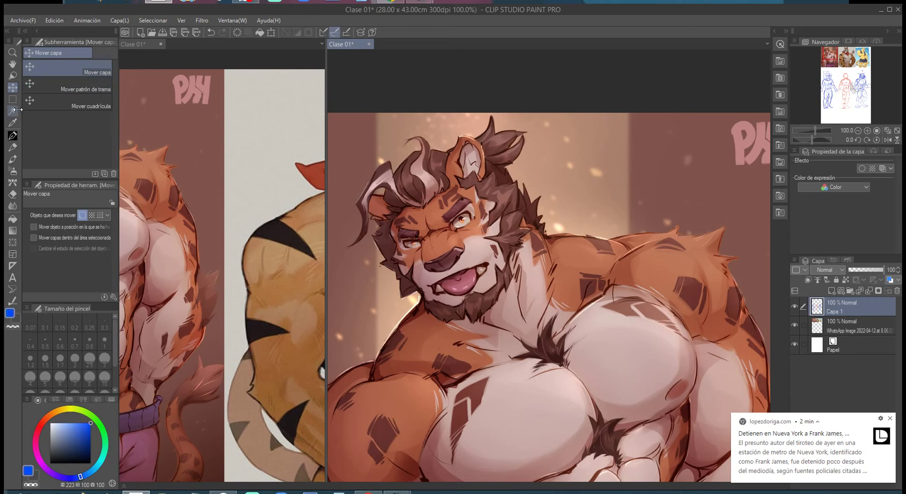
click(13, 136)
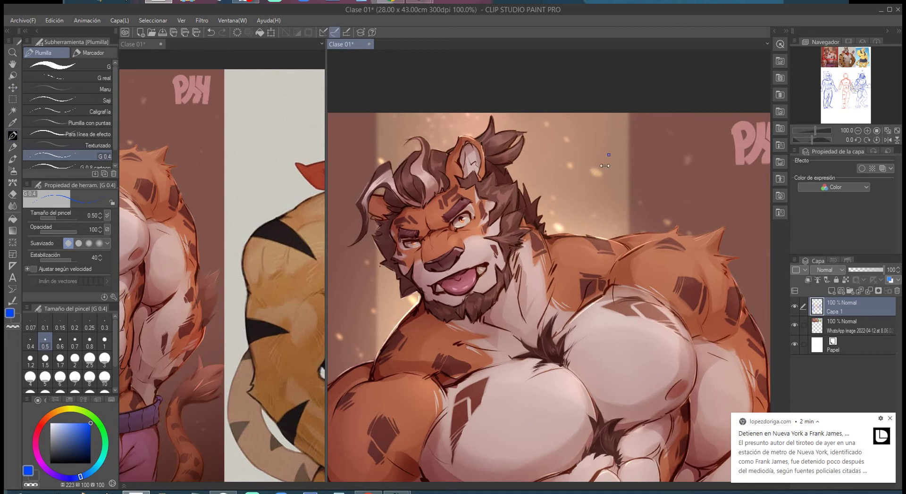
Sketch the new head circle, a slanted brow guideline and the eye.
mouse_move(580, 178)
mouse_down()
mouse_move(609, 148)
mouse_move(663, 144)
mouse_up()
mouse_move(627, 146)
mouse_down()
mouse_move(601, 157)
mouse_move(574, 207)
mouse_move(602, 277)
mouse_up()
mouse_move(577, 185)
mouse_down()
mouse_move(598, 273)
mouse_move(623, 300)
mouse_move(667, 294)
mouse_move(705, 272)
mouse_up()
mouse_move(672, 143)
mouse_down()
mouse_move(711, 230)
mouse_move(705, 210)
mouse_move(708, 231)
mouse_move(703, 272)
mouse_up()
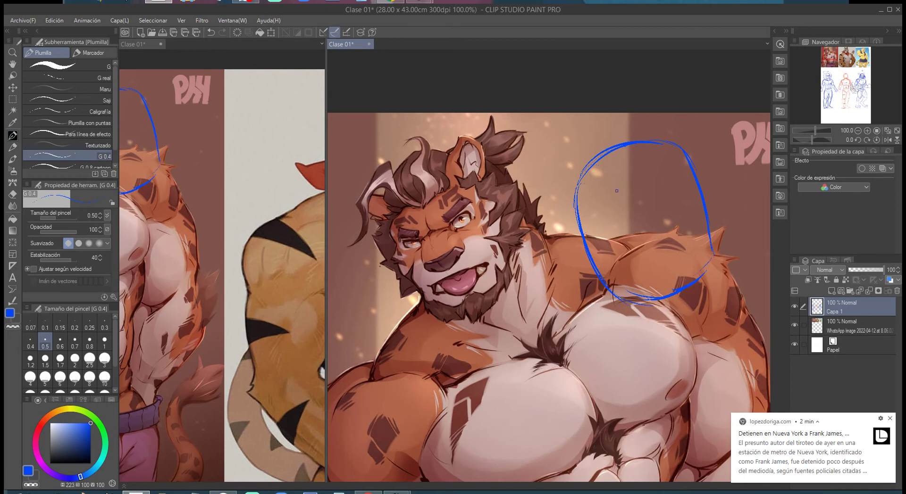
drag(589, 233, 662, 212)
drag(587, 237, 694, 204)
mouse_move(643, 220)
mouse_down()
mouse_move(673, 200)
mouse_move(664, 208)
mouse_up()
mouse_move(617, 225)
mouse_down()
mouse_move(588, 233)
mouse_move(606, 238)
mouse_up()
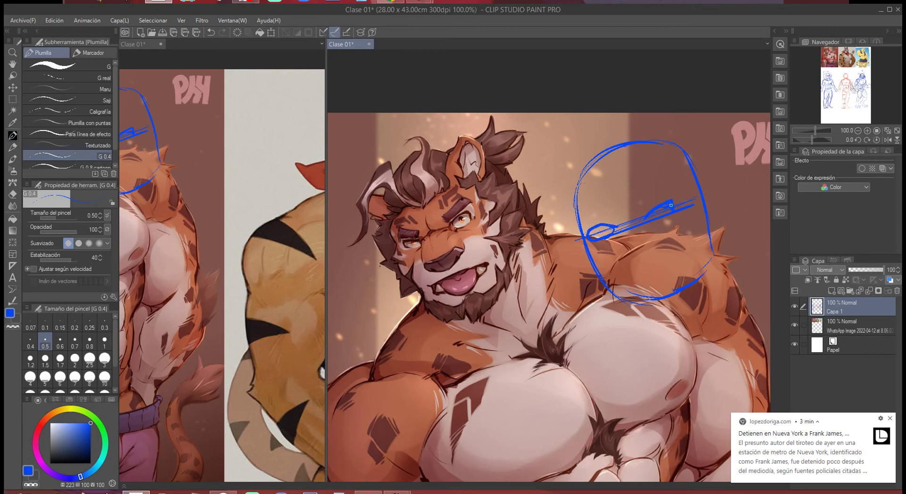
drag(613, 230, 628, 223)
Add the nose marks, open jaw, chin and lower teeth, and strengthen the cheek.
mouse_move(612, 241)
mouse_down()
mouse_move(614, 255)
mouse_move(622, 251)
mouse_up()
mouse_move(642, 227)
mouse_down()
mouse_move(649, 245)
mouse_move(609, 265)
mouse_move(635, 266)
mouse_move(652, 248)
mouse_up()
drag(610, 281, 675, 255)
mouse_move(650, 269)
mouse_down()
mouse_move(611, 280)
mouse_move(668, 257)
mouse_up()
mouse_move(611, 283)
mouse_down()
mouse_move(646, 295)
mouse_move(627, 287)
mouse_up()
mouse_move(632, 292)
mouse_down()
mouse_move(660, 293)
mouse_move(626, 291)
mouse_move(675, 263)
mouse_up()
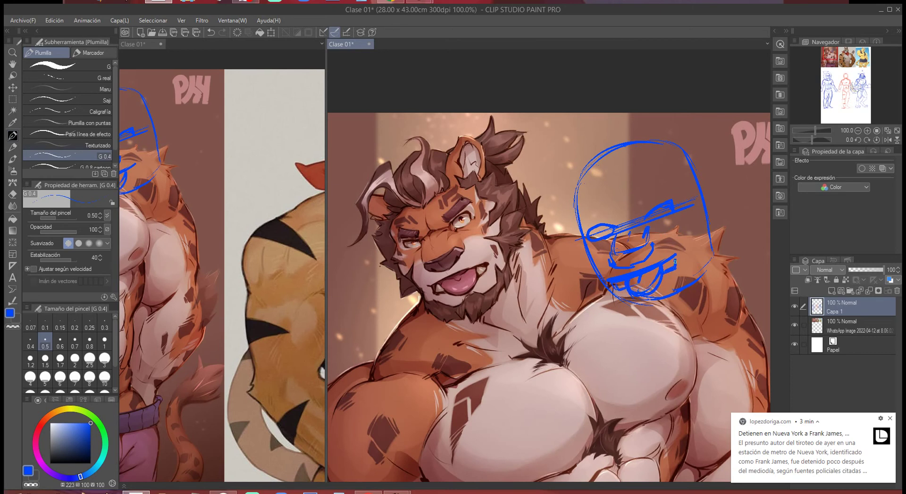
mouse_move(597, 241)
mouse_down()
mouse_move(605, 293)
mouse_move(627, 277)
mouse_move(645, 303)
mouse_move(637, 297)
mouse_move(651, 294)
mouse_move(612, 295)
mouse_move(611, 305)
mouse_move(643, 317)
mouse_move(670, 306)
mouse_move(659, 317)
mouse_move(700, 267)
mouse_up()
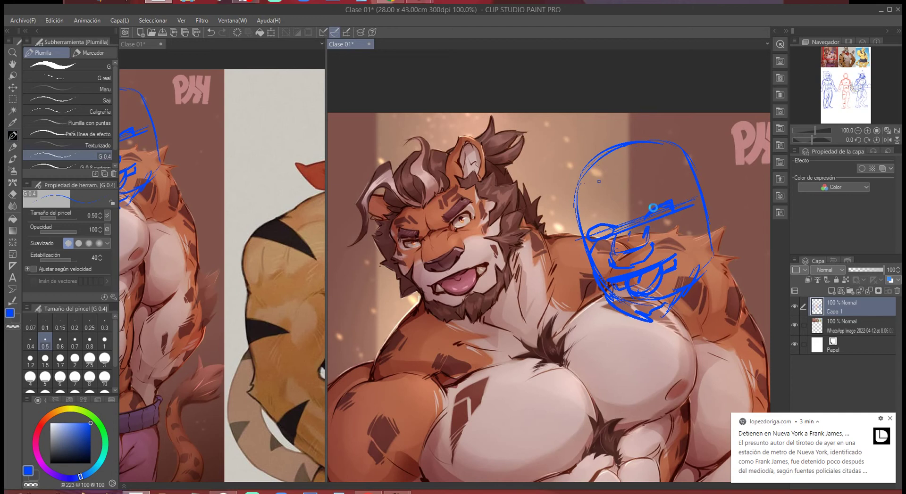
Draw the eyebrow, define the lower face, thicken the right side, and add an ear.
mouse_move(635, 208)
mouse_down()
mouse_move(661, 190)
mouse_move(634, 209)
mouse_move(644, 212)
mouse_move(673, 191)
mouse_up()
mouse_move(613, 211)
mouse_down()
mouse_move(581, 218)
mouse_move(593, 227)
mouse_move(615, 220)
mouse_up()
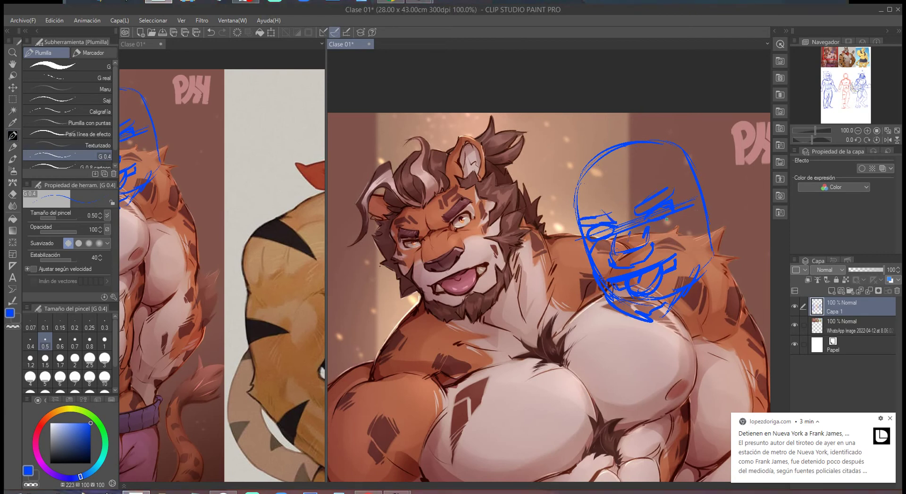
mouse_move(649, 232)
mouse_down()
mouse_move(689, 254)
mouse_move(692, 276)
mouse_up()
mouse_move(593, 247)
mouse_down()
mouse_move(604, 296)
mouse_move(605, 280)
mouse_up()
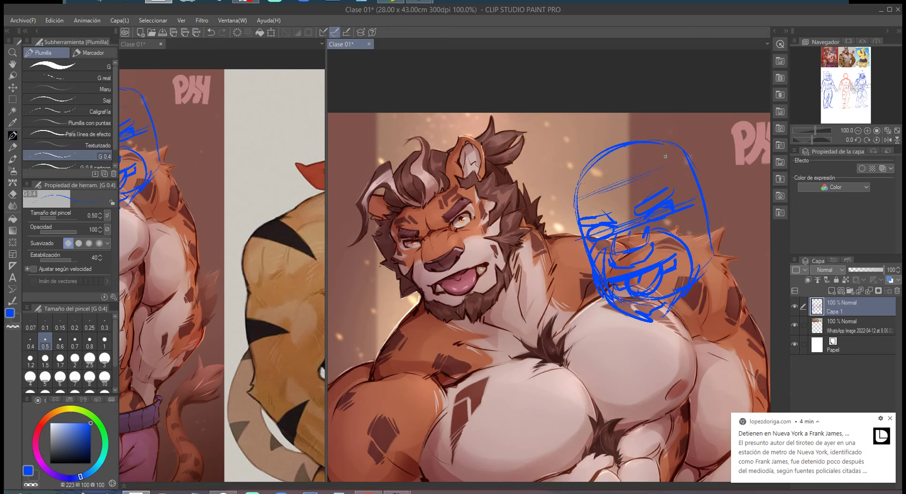
drag(682, 169, 709, 271)
mouse_move(705, 204)
mouse_down()
mouse_move(687, 158)
mouse_move(663, 142)
mouse_up()
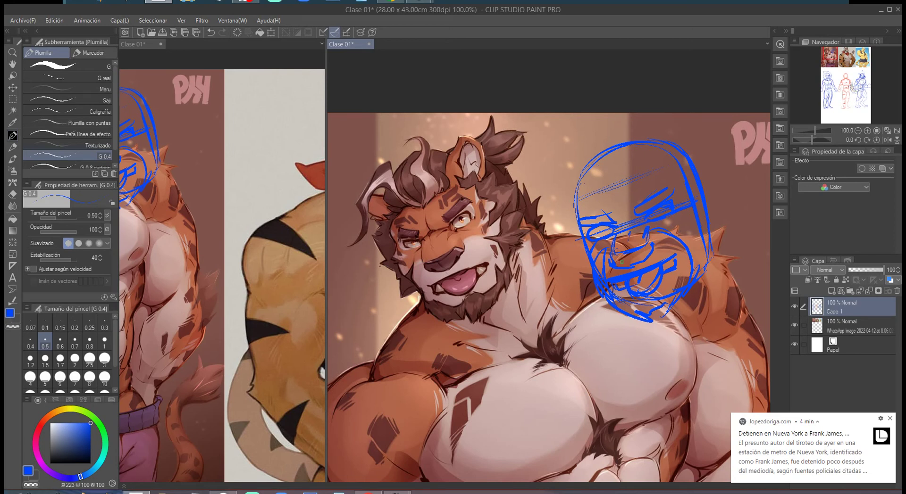
mouse_move(651, 157)
mouse_down()
mouse_move(645, 149)
mouse_move(681, 117)
mouse_move(679, 142)
mouse_move(655, 142)
mouse_move(677, 125)
mouse_move(671, 141)
mouse_up()
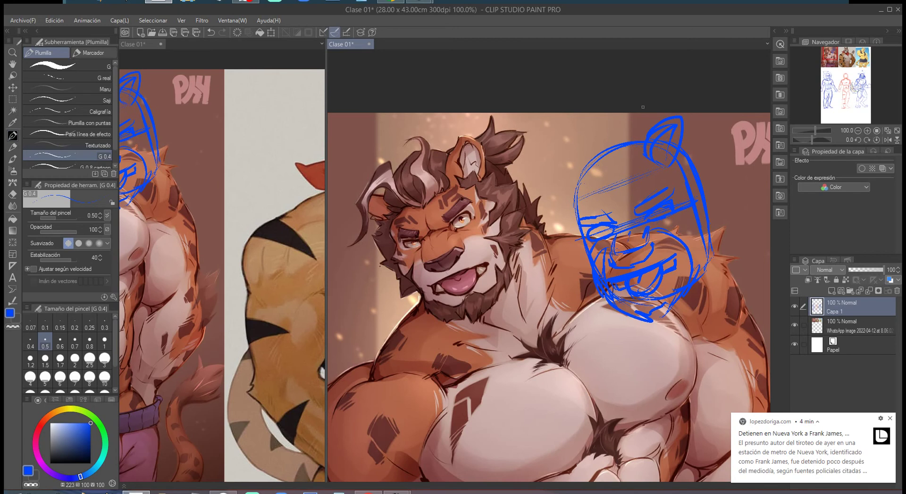
Draw the left ear with its inner line, thicken the right ear, and add the right cheek.
mouse_move(585, 172)
mouse_down()
mouse_move(560, 163)
mouse_move(579, 169)
mouse_move(559, 189)
mouse_move(575, 204)
mouse_up()
drag(569, 171, 569, 194)
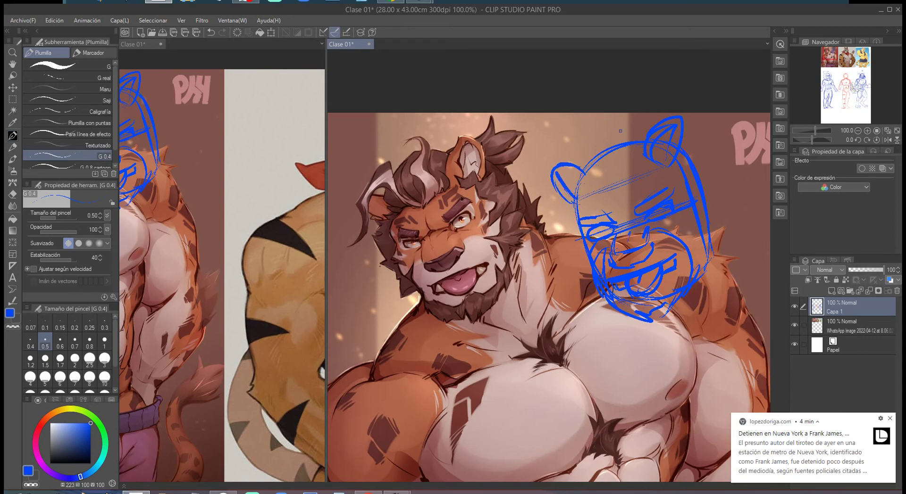
mouse_move(677, 162)
mouse_down()
mouse_move(681, 127)
mouse_move(686, 152)
mouse_up()
drag(710, 222, 706, 276)
mouse_move(719, 127)
mouse_down()
mouse_move(701, 151)
mouse_move(718, 143)
mouse_up()
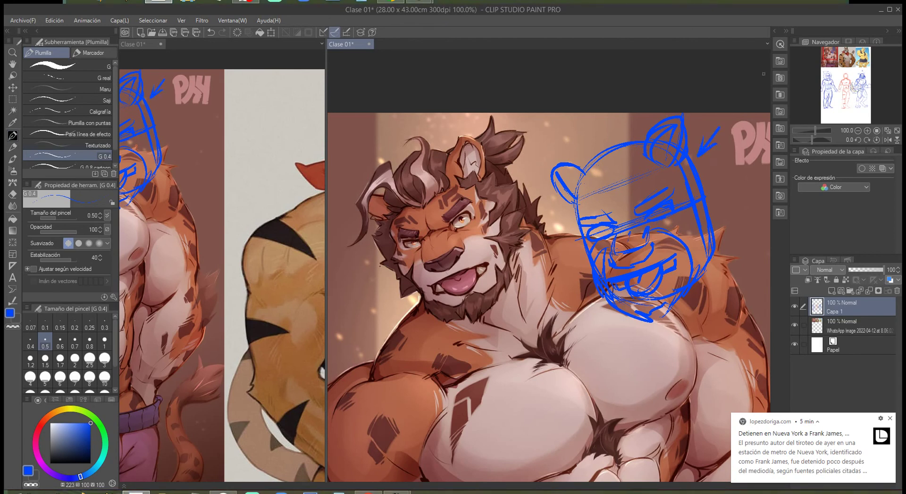
key(ctrl+z)
key(ctrl+z)
Reinforce the head outline at the top, both sides and beside the ear tip.
mouse_move(589, 180)
mouse_down()
mouse_move(609, 190)
mouse_move(648, 159)
mouse_up()
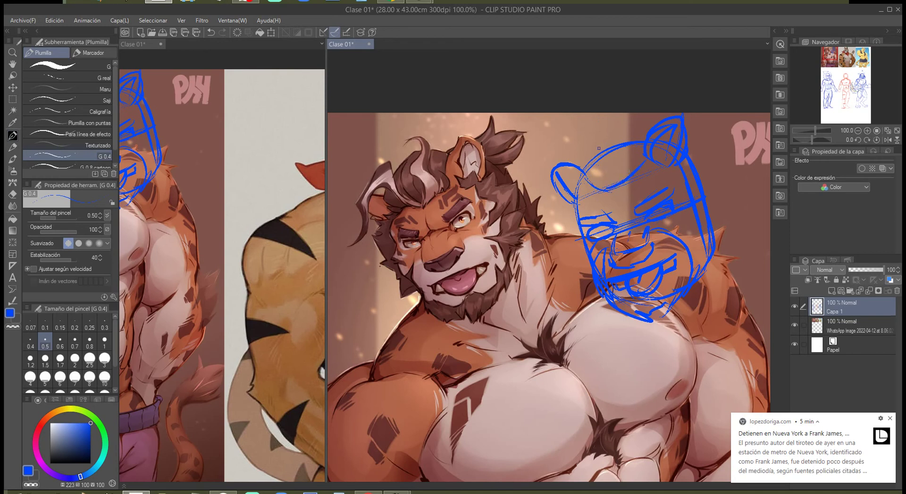
mouse_move(581, 170)
mouse_down()
mouse_move(606, 144)
mouse_move(636, 137)
mouse_up()
drag(676, 164, 685, 190)
drag(576, 213, 578, 249)
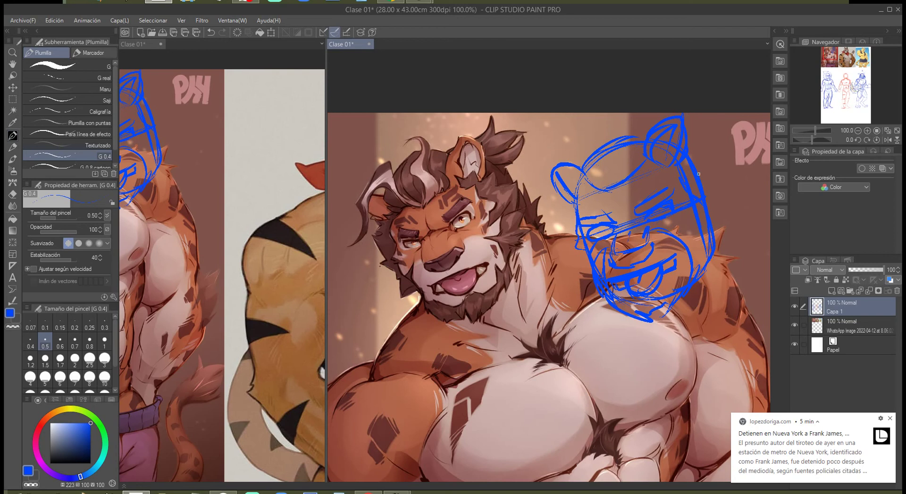
mouse_move(687, 135)
mouse_down()
mouse_move(712, 143)
mouse_move(707, 171)
mouse_up()
Fade the WhatsApp Image reference layer to 39% opacity and return to Capa 1.
click(820, 325)
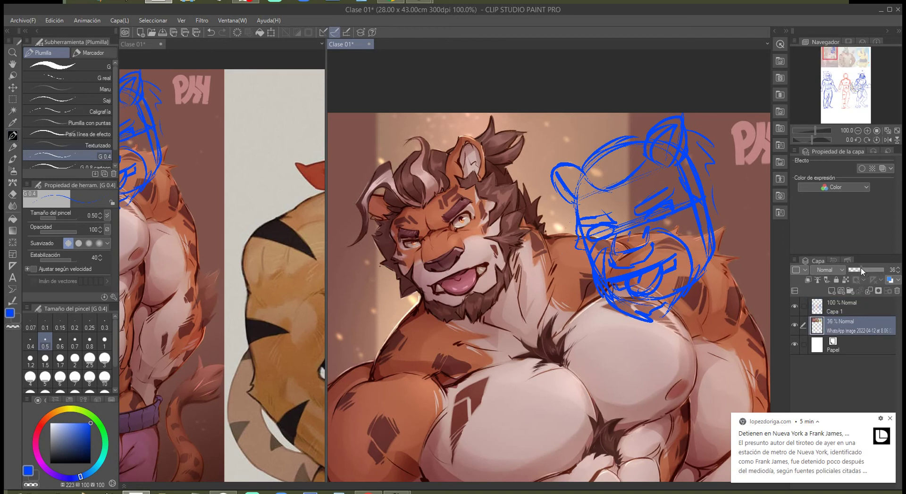
click(861, 269)
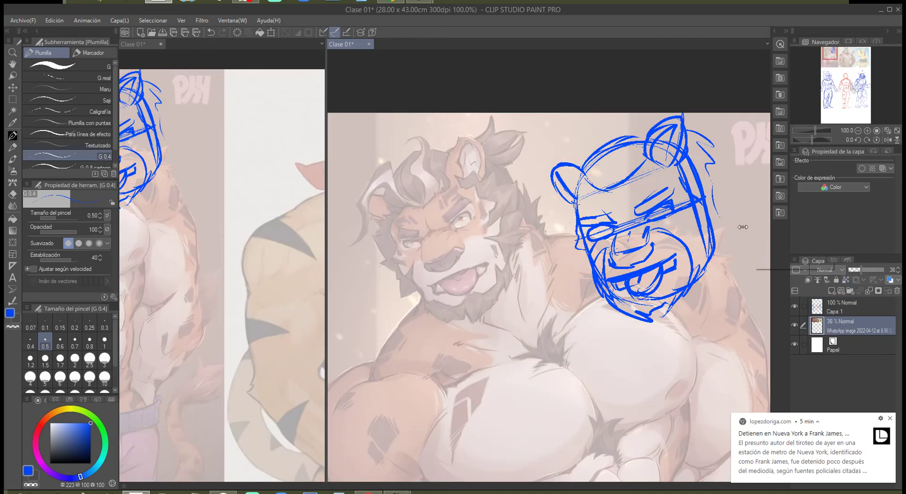
mouse_move(618, 188)
mouse_down()
mouse_move(629, 222)
mouse_move(616, 222)
mouse_up()
key(ctrl+z)
key(ctrl+z)
key(ctrl+z)
key(ctrl+z)
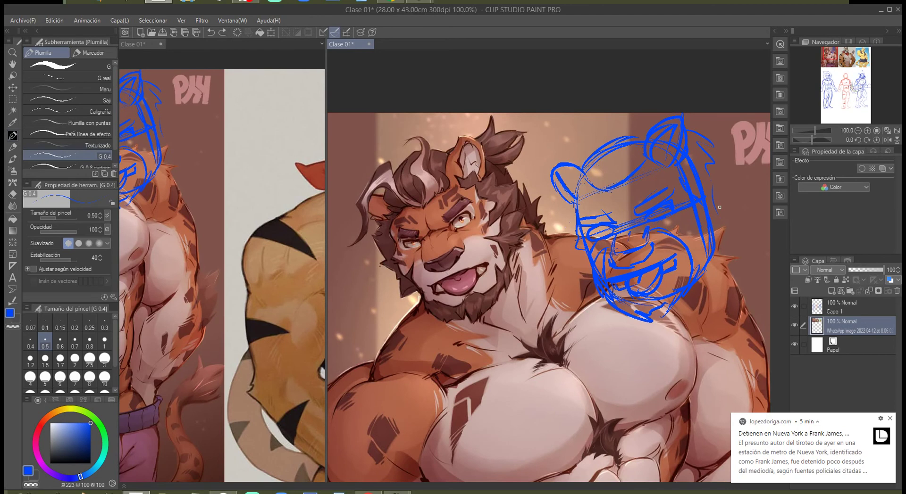
drag(866, 274, 862, 272)
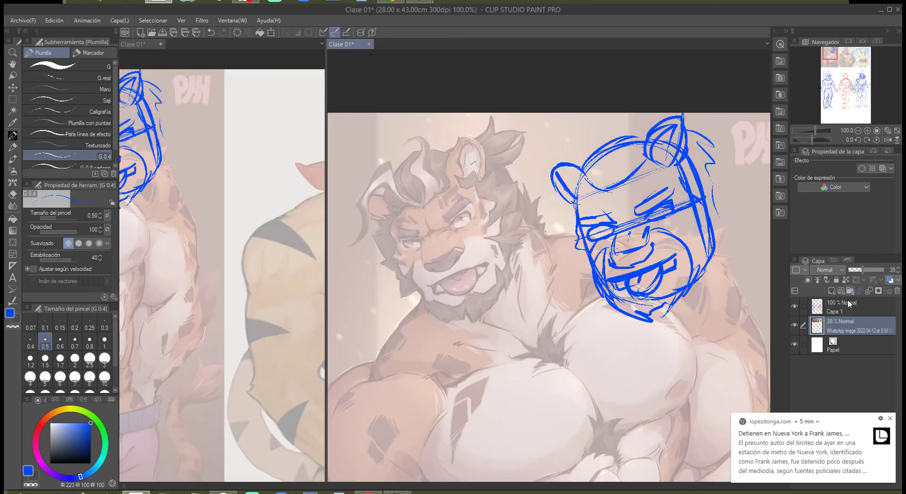
click(823, 308)
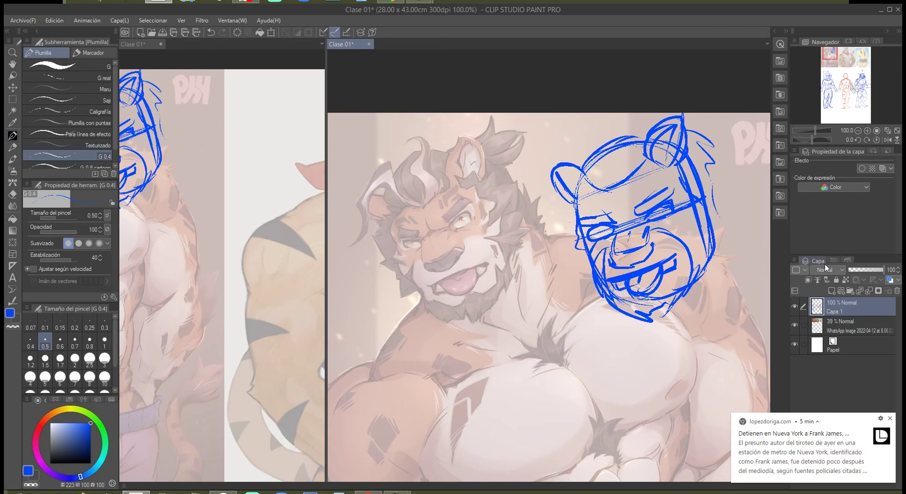
Pan to the tiger's head and sketch a head circle with left and right jaw lines.
drag(697, 247, 375, 282)
drag(704, 287, 561, 303)
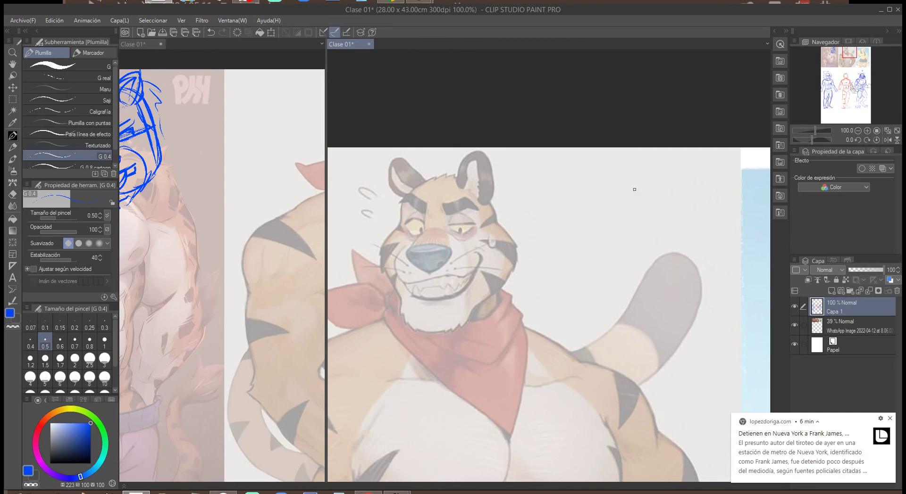
mouse_move(592, 212)
mouse_down()
mouse_move(609, 186)
mouse_move(683, 232)
mouse_move(625, 276)
mouse_move(670, 189)
mouse_move(684, 232)
mouse_move(608, 279)
mouse_move(633, 283)
mouse_move(597, 186)
mouse_move(606, 273)
mouse_up()
mouse_move(618, 182)
mouse_down()
mouse_move(595, 276)
mouse_move(661, 183)
mouse_move(613, 185)
mouse_move(594, 301)
mouse_up()
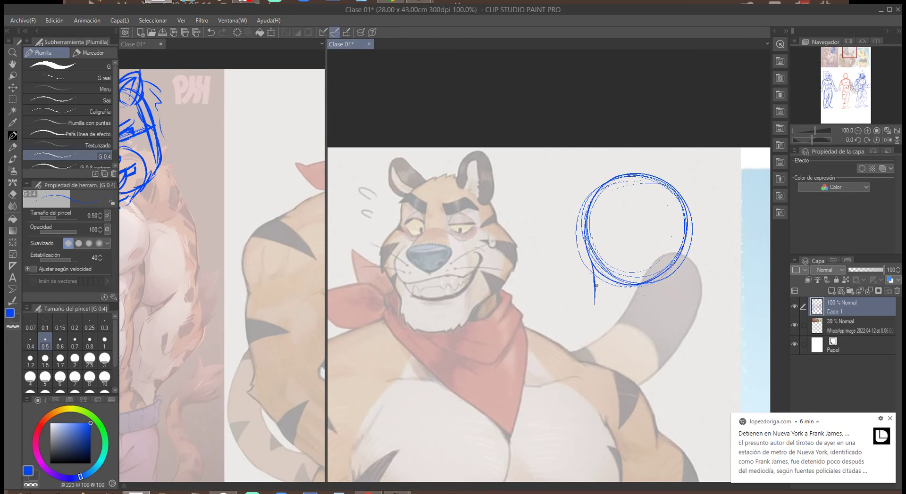
drag(675, 268, 676, 304)
drag(600, 279, 596, 309)
Add an eye guideline, eyes, muzzle, right cheek and left face side down to the chin.
mouse_move(573, 229)
mouse_down()
mouse_move(700, 232)
mouse_move(675, 230)
mouse_up()
drag(593, 234, 670, 229)
mouse_move(613, 225)
mouse_down()
mouse_move(590, 226)
mouse_move(606, 239)
mouse_move(658, 218)
mouse_move(667, 220)
mouse_move(663, 243)
mouse_move(668, 225)
mouse_up()
mouse_move(587, 225)
mouse_down()
mouse_move(608, 221)
mouse_move(600, 241)
mouse_move(609, 228)
mouse_move(663, 230)
mouse_up()
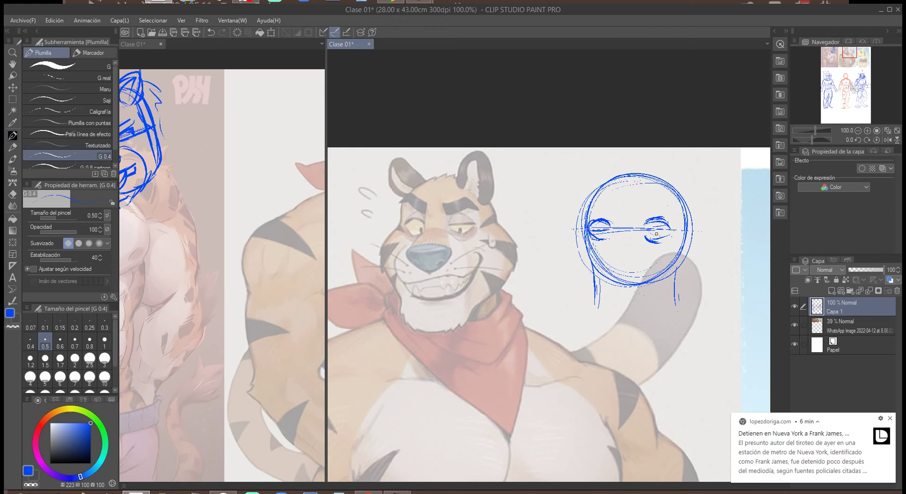
drag(586, 257, 587, 278)
mouse_move(609, 238)
mouse_down()
mouse_move(592, 307)
mouse_move(622, 314)
mouse_move(634, 314)
mouse_move(644, 234)
mouse_move(652, 248)
mouse_move(634, 314)
mouse_up()
mouse_move(651, 279)
mouse_down()
mouse_move(599, 247)
mouse_move(641, 307)
mouse_up()
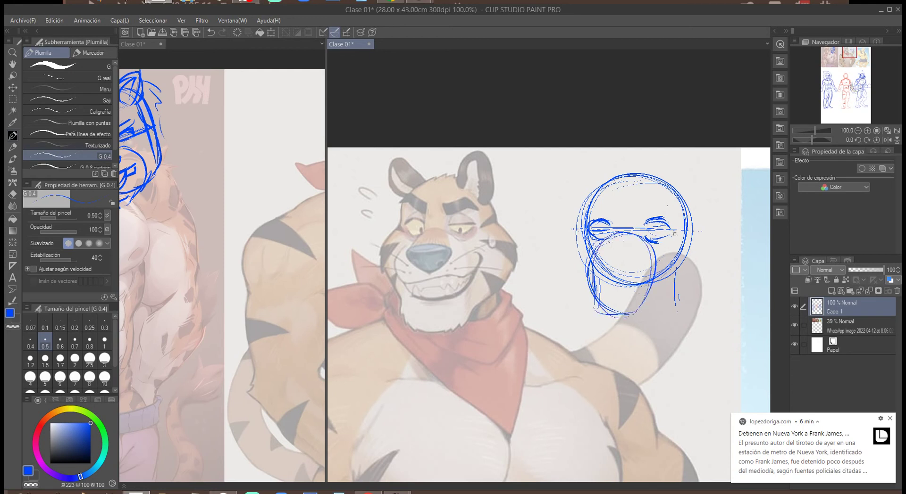
mouse_move(685, 224)
mouse_down()
mouse_move(695, 244)
mouse_move(685, 271)
mouse_move(659, 289)
mouse_move(673, 280)
mouse_up()
mouse_move(586, 229)
mouse_down()
mouse_move(567, 257)
mouse_move(592, 284)
mouse_up()
mouse_move(584, 222)
mouse_down()
mouse_move(572, 242)
mouse_move(572, 279)
mouse_up()
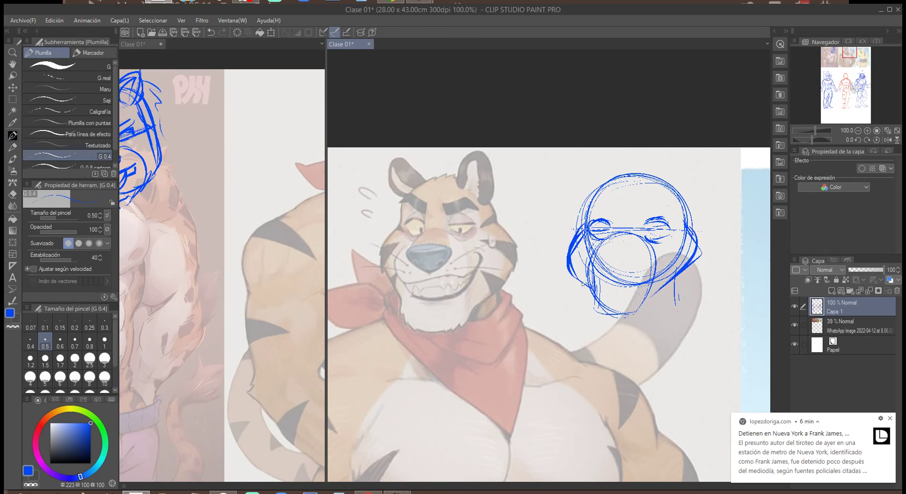
Mirror the canvas, thicken both sides of the face circle, then restore normal orientation.
click(887, 139)
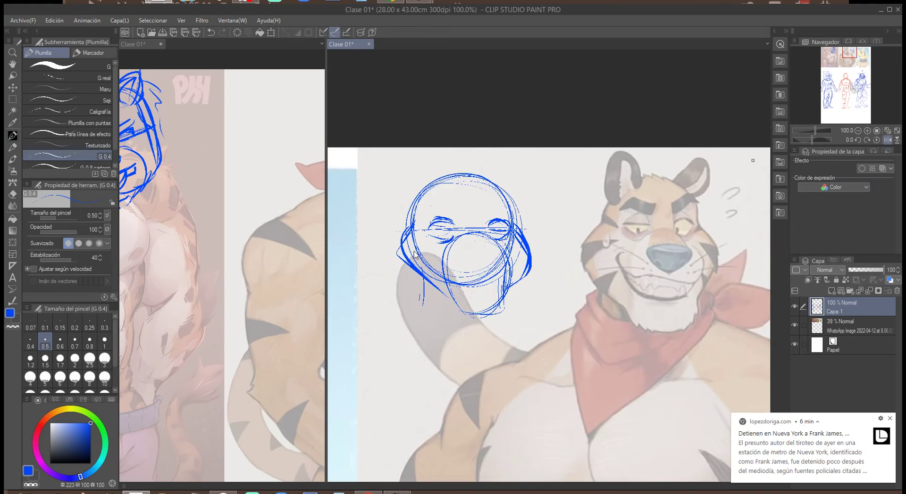
mouse_move(410, 227)
mouse_down()
mouse_move(405, 273)
mouse_move(456, 305)
mouse_move(486, 315)
mouse_move(498, 307)
mouse_up()
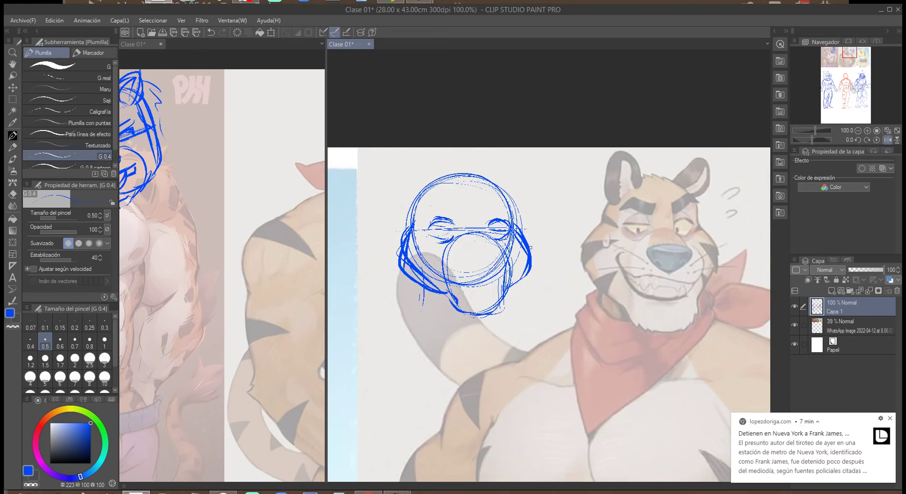
drag(525, 264, 510, 285)
drag(521, 231, 524, 277)
mouse_move(413, 221)
mouse_down()
mouse_move(397, 261)
mouse_move(475, 318)
mouse_up()
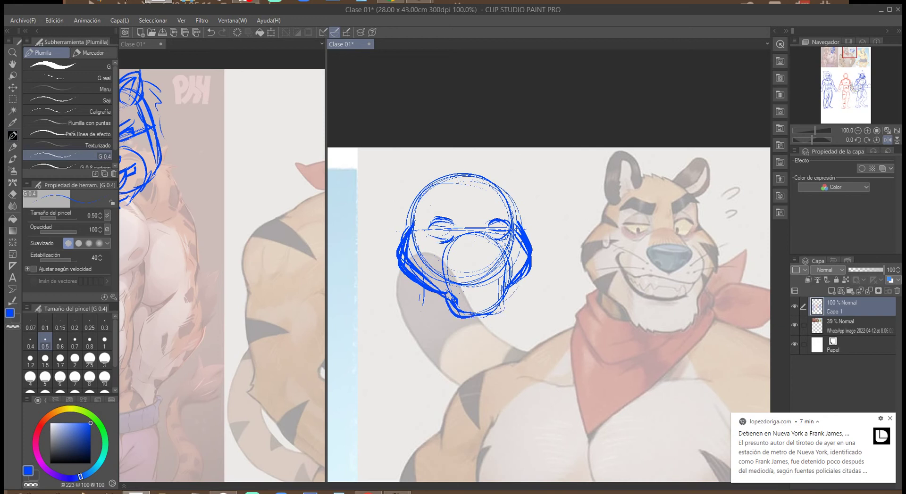
click(888, 139)
Strengthen the head circle's upper edge and sketch pointed right and left ears.
mouse_move(580, 224)
mouse_down()
mouse_move(604, 186)
mouse_move(640, 173)
mouse_up()
mouse_move(578, 205)
mouse_down()
mouse_move(666, 182)
mouse_move(696, 164)
mouse_move(683, 201)
mouse_move(703, 152)
mouse_up()
mouse_move(698, 154)
mouse_down()
mouse_move(700, 185)
mouse_move(692, 206)
mouse_up()
mouse_move(598, 191)
mouse_down()
mouse_move(564, 162)
mouse_move(572, 186)
mouse_move(590, 200)
mouse_move(567, 158)
mouse_move(581, 204)
mouse_move(606, 182)
mouse_up()
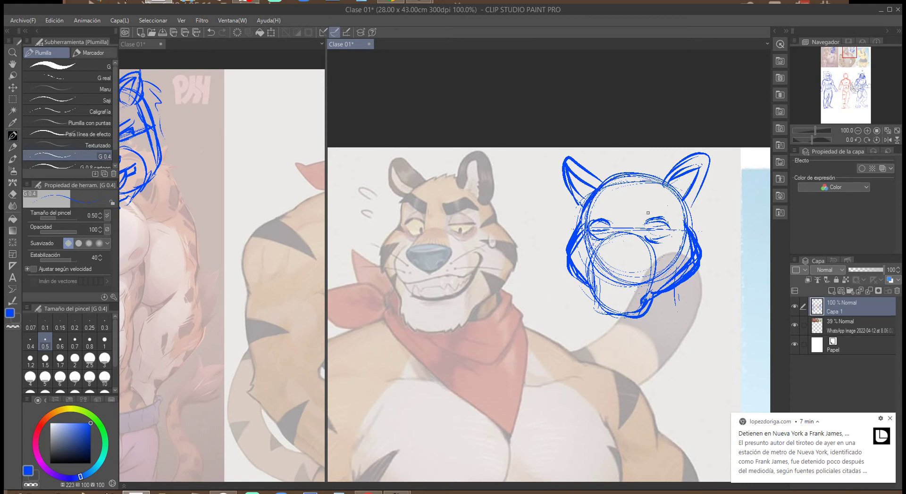
Draw angled brows over both eyes and the curved mouth line.
mouse_move(636, 207)
mouse_down()
mouse_move(670, 196)
mouse_move(677, 212)
mouse_move(671, 206)
mouse_up()
mouse_move(616, 207)
mouse_down()
mouse_move(593, 198)
mouse_move(579, 216)
mouse_up()
drag(579, 215, 608, 212)
mouse_move(594, 247)
mouse_down()
mouse_move(637, 248)
mouse_move(600, 261)
mouse_move(616, 271)
mouse_move(639, 255)
mouse_move(618, 252)
mouse_move(639, 231)
mouse_up()
Sketch the lower jaw and cheeks, outline the head's left side, and darken the eyes.
mouse_move(624, 266)
mouse_down()
mouse_move(615, 284)
mouse_move(650, 286)
mouse_move(672, 255)
mouse_up()
drag(637, 279, 672, 253)
mouse_move(672, 247)
mouse_down()
mouse_move(665, 267)
mouse_move(631, 294)
mouse_move(585, 270)
mouse_move(599, 286)
mouse_up()
mouse_move(590, 245)
mouse_down()
mouse_move(588, 260)
mouse_move(616, 295)
mouse_move(634, 286)
mouse_move(636, 294)
mouse_move(615, 285)
mouse_move(643, 286)
mouse_move(590, 309)
mouse_move(597, 323)
mouse_move(623, 325)
mouse_move(654, 307)
mouse_up()
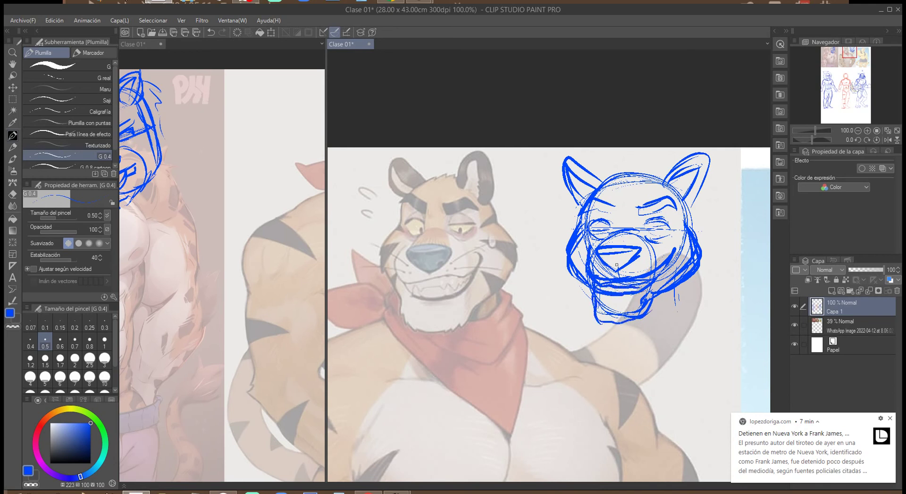
mouse_move(568, 259)
mouse_down()
mouse_move(580, 215)
mouse_move(574, 197)
mouse_move(591, 196)
mouse_up()
drag(643, 227, 663, 223)
mouse_move(593, 230)
mouse_down()
mouse_move(661, 225)
mouse_move(672, 236)
mouse_up()
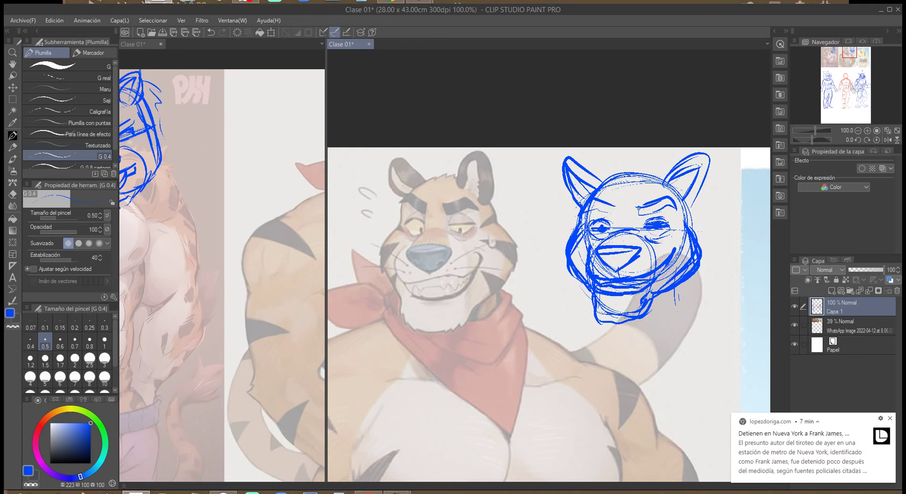
Darken both eyes' lids and corners and redraw both eyebrows.
drag(611, 220, 616, 226)
mouse_move(591, 223)
mouse_down()
mouse_move(615, 221)
mouse_move(594, 226)
mouse_up()
mouse_move(612, 213)
mouse_down()
mouse_move(614, 221)
mouse_move(662, 214)
mouse_move(669, 224)
mouse_up()
mouse_move(646, 219)
mouse_down()
mouse_move(647, 235)
mouse_move(658, 239)
mouse_up()
mouse_move(615, 215)
mouse_down()
mouse_move(608, 230)
mouse_move(605, 217)
mouse_up()
drag(598, 222, 610, 236)
mouse_move(608, 231)
mouse_down()
mouse_move(618, 221)
mouse_move(611, 209)
mouse_move(585, 204)
mouse_up()
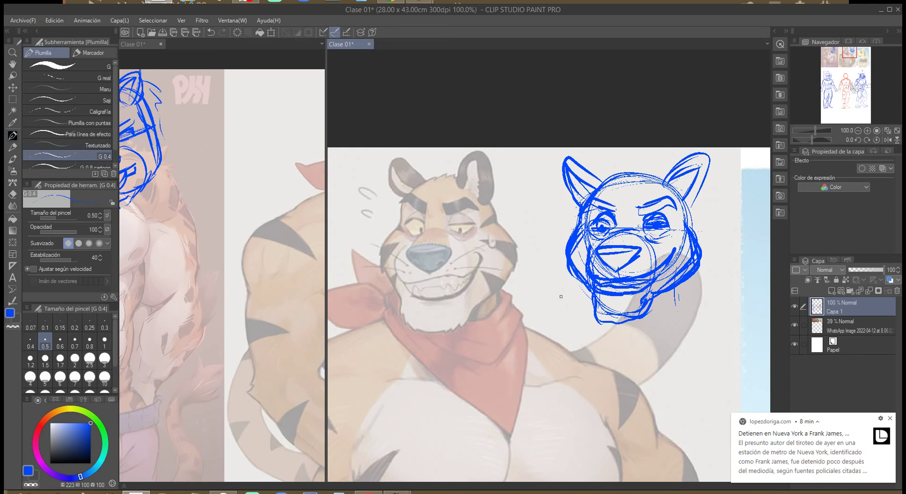
mouse_move(609, 211)
mouse_down()
mouse_move(592, 206)
mouse_move(638, 217)
mouse_up()
drag(639, 215, 653, 209)
Darken the left ear edge, define the right cheek with fur strokes, and sketch the left jaw and cheek.
drag(602, 180, 569, 154)
mouse_move(670, 227)
mouse_down()
mouse_move(697, 216)
mouse_move(706, 257)
mouse_up()
drag(697, 259, 686, 271)
drag(691, 235, 670, 242)
mouse_move(690, 244)
mouse_down()
mouse_move(670, 254)
mouse_move(682, 257)
mouse_move(667, 278)
mouse_move(679, 292)
mouse_up()
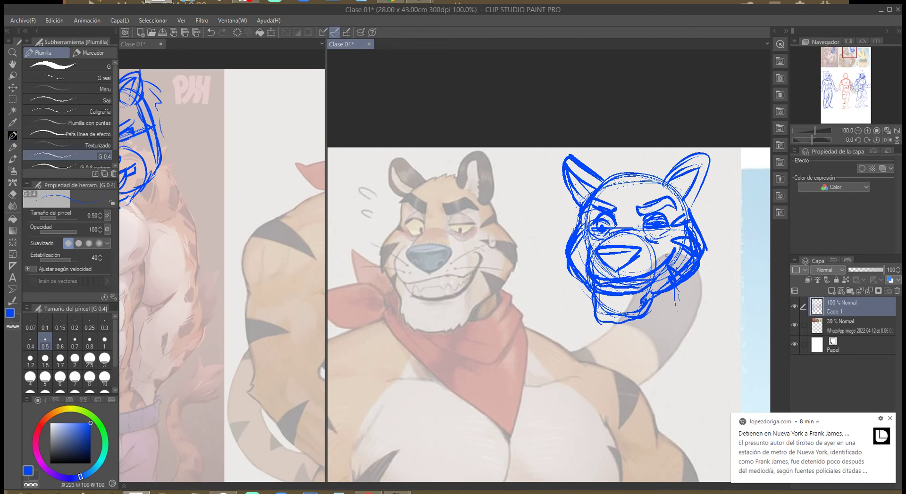
mouse_move(585, 278)
mouse_down()
mouse_move(593, 313)
mouse_move(630, 326)
mouse_move(650, 311)
mouse_up()
mouse_move(577, 213)
mouse_down()
mouse_move(565, 250)
mouse_move(581, 235)
mouse_up()
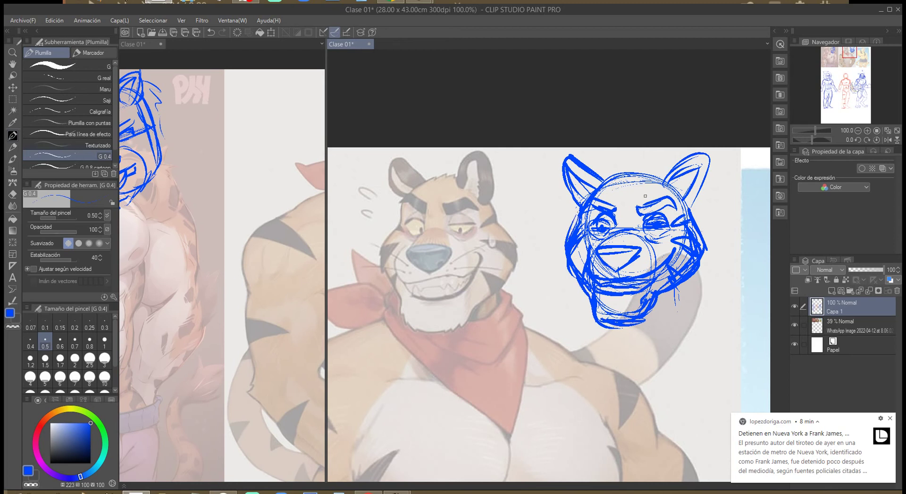
Thicken the left brow beside the eye and define the top edge of the nose.
mouse_move(595, 203)
mouse_down()
mouse_move(617, 195)
mouse_move(620, 209)
mouse_up()
mouse_move(608, 211)
mouse_down()
mouse_move(670, 197)
mouse_move(660, 206)
mouse_move(662, 233)
mouse_up()
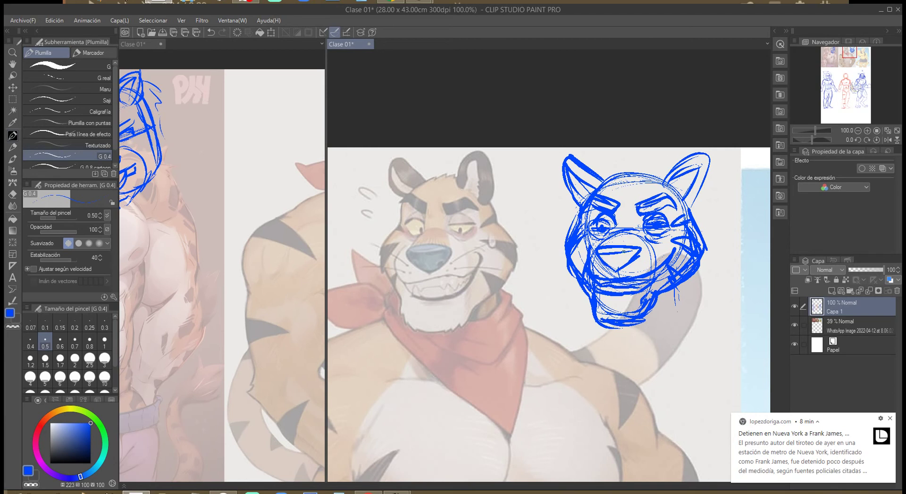
mouse_move(604, 255)
mouse_down()
mouse_move(639, 248)
mouse_move(615, 277)
mouse_move(645, 292)
mouse_move(662, 269)
mouse_up()
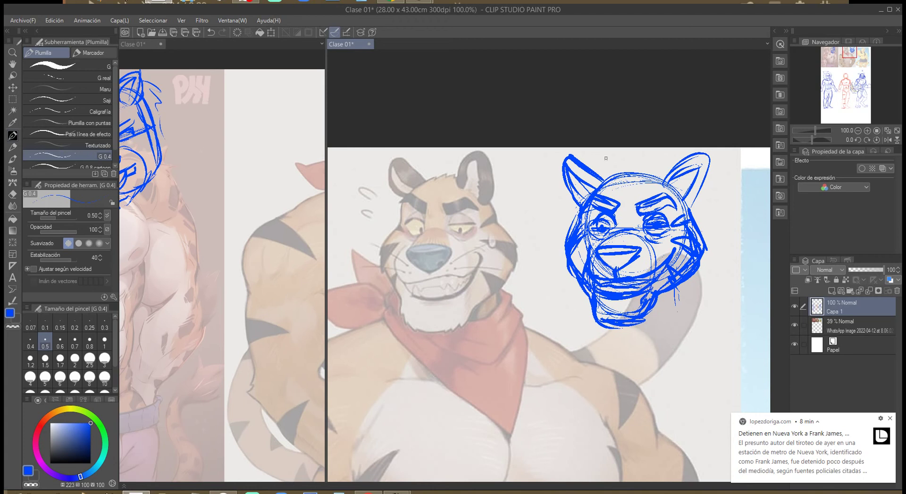
Thicken the top of the head and darken the edges of both ears.
mouse_move(603, 186)
mouse_down()
mouse_move(642, 173)
mouse_move(623, 174)
mouse_up()
mouse_move(621, 176)
mouse_down()
mouse_move(651, 171)
mouse_move(666, 183)
mouse_up()
drag(607, 178, 574, 157)
drag(662, 179, 685, 157)
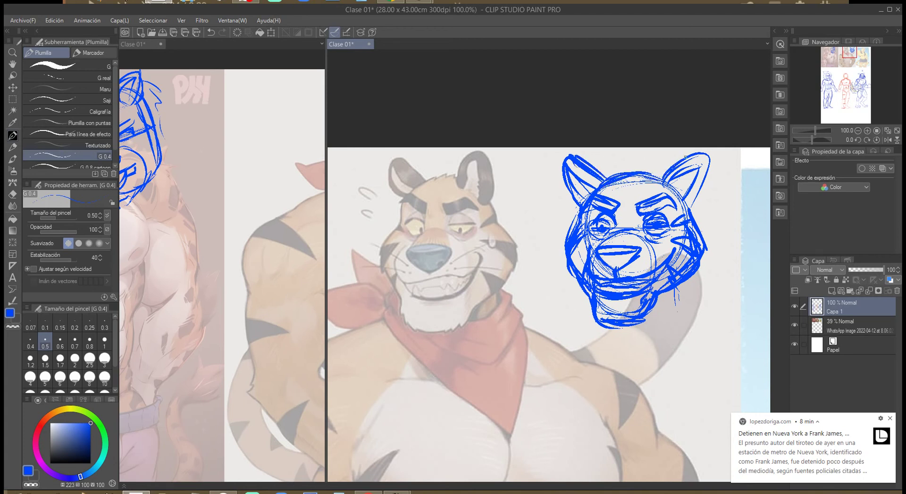
drag(661, 186, 676, 163)
drag(674, 168, 703, 157)
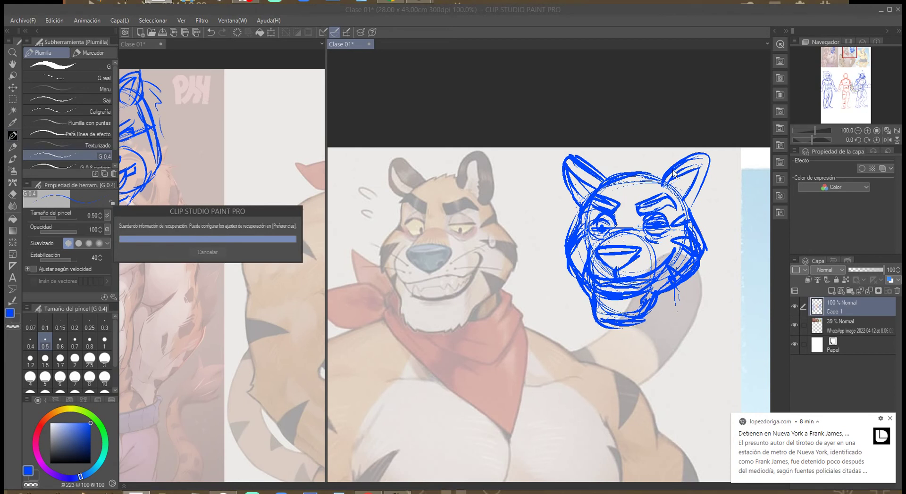
Pan to the yellow tiger reference and draw a new head circle with guide curves.
drag(727, 257, 517, 259)
drag(764, 270, 632, 296)
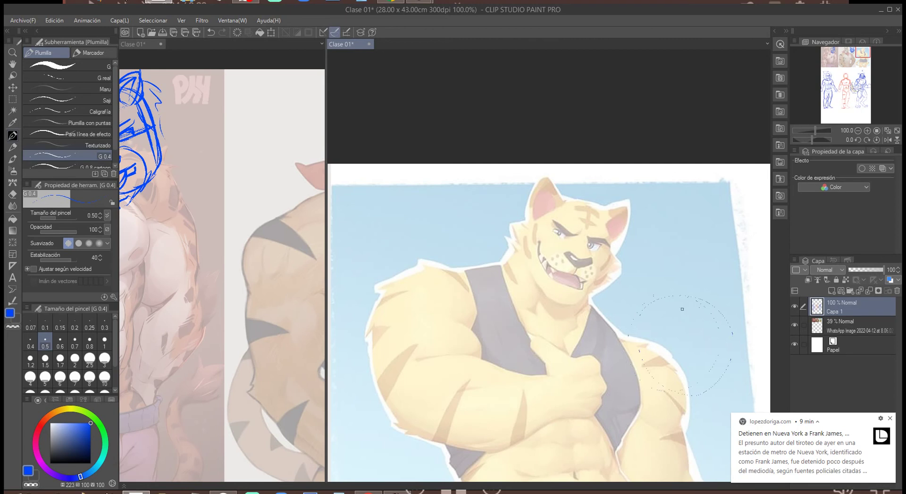
mouse_move(631, 316)
mouse_down()
mouse_move(665, 394)
mouse_move(715, 335)
mouse_move(619, 341)
mouse_move(713, 363)
mouse_move(671, 287)
mouse_move(640, 379)
mouse_move(721, 346)
mouse_move(629, 355)
mouse_move(678, 387)
mouse_move(699, 349)
mouse_up()
drag(629, 335, 716, 349)
mouse_move(623, 323)
mouse_down()
mouse_move(675, 346)
mouse_move(722, 351)
mouse_up()
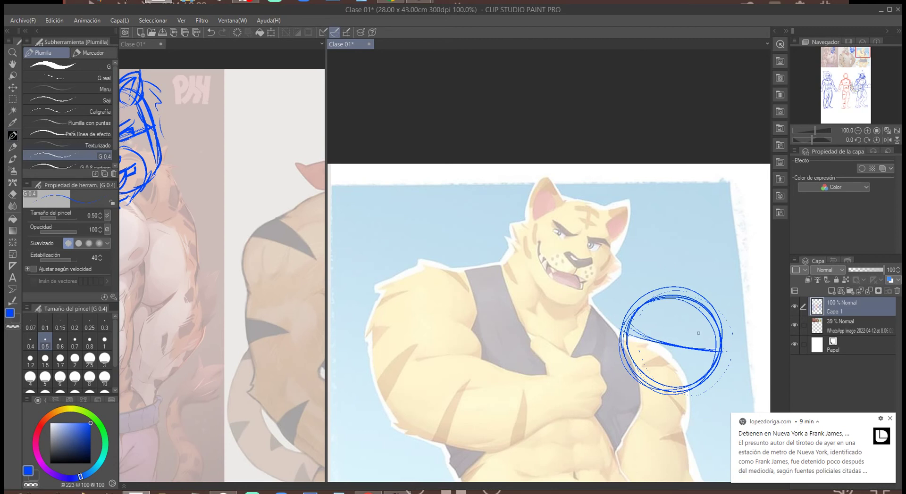
mouse_move(634, 317)
mouse_down()
mouse_move(717, 335)
mouse_move(631, 307)
mouse_move(727, 330)
mouse_up()
Draw two narrow eyes and a brow inside the new circle.
drag(653, 323, 717, 334)
mouse_move(652, 323)
mouse_down()
mouse_move(712, 336)
mouse_move(645, 313)
mouse_move(668, 325)
mouse_up()
drag(672, 328, 722, 328)
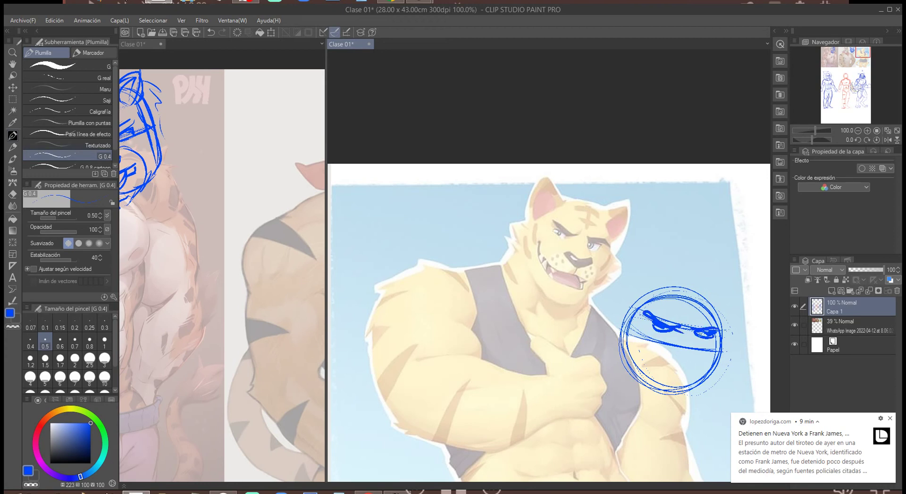
Draw the nose, mouth corner, jaw, cheek and head edges, chin and teeth on the second head.
mouse_move(670, 348)
mouse_down()
mouse_move(700, 351)
mouse_move(679, 364)
mouse_move(695, 363)
mouse_up()
drag(696, 336, 700, 355)
mouse_move(682, 367)
mouse_down()
mouse_move(643, 365)
mouse_move(635, 336)
mouse_move(623, 362)
mouse_move(656, 404)
mouse_move(644, 392)
mouse_move(686, 404)
mouse_move(720, 364)
mouse_up()
mouse_move(630, 308)
mouse_down()
mouse_move(612, 333)
mouse_move(626, 362)
mouse_up()
mouse_move(717, 318)
mouse_down()
mouse_move(731, 338)
mouse_move(718, 367)
mouse_move(700, 362)
mouse_move(685, 375)
mouse_move(681, 363)
mouse_move(684, 376)
mouse_move(701, 374)
mouse_move(665, 370)
mouse_move(707, 373)
mouse_up()
mouse_move(638, 359)
mouse_down()
mouse_move(666, 386)
mouse_move(698, 377)
mouse_move(661, 375)
mouse_up()
drag(680, 384, 688, 383)
Shape pointed left and right ears on top of the head and thicken its upper right side.
mouse_move(632, 308)
mouse_down()
mouse_move(665, 287)
mouse_move(637, 258)
mouse_up()
mouse_move(654, 283)
mouse_down()
mouse_move(638, 259)
mouse_move(648, 270)
mouse_move(644, 252)
mouse_move(627, 300)
mouse_move(635, 256)
mouse_up()
drag(626, 304, 643, 254)
mouse_move(642, 254)
mouse_down()
mouse_move(660, 283)
mouse_move(693, 282)
mouse_move(708, 296)
mouse_up()
mouse_move(686, 288)
mouse_down()
mouse_move(702, 294)
mouse_move(721, 324)
mouse_up()
mouse_move(706, 292)
mouse_down()
mouse_move(734, 279)
mouse_move(718, 323)
mouse_move(729, 292)
mouse_up()
drag(730, 299, 732, 275)
Thicken the left ear and cheek, retrace the nose, and dismiss the Chrome notification.
drag(632, 292, 631, 310)
mouse_move(624, 309)
mouse_down()
mouse_move(600, 311)
mouse_move(605, 320)
mouse_up()
drag(608, 322, 615, 342)
drag(613, 345, 665, 408)
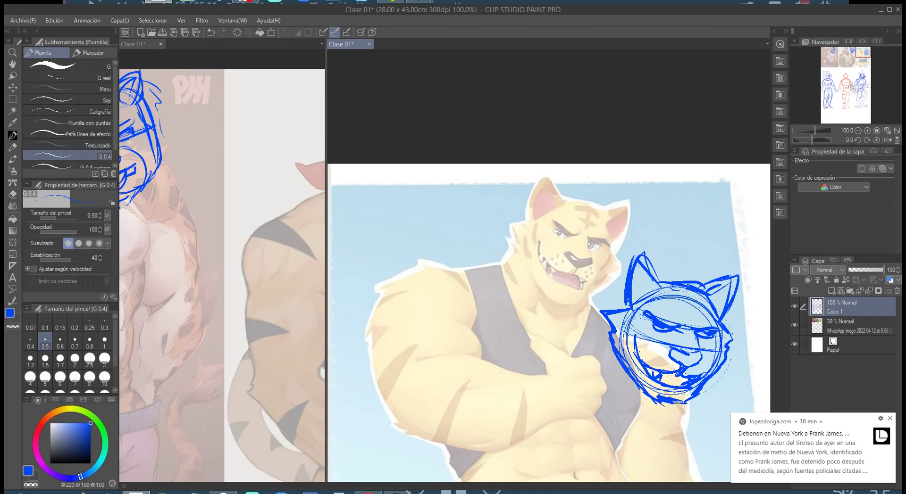
drag(668, 350, 678, 360)
drag(684, 365, 699, 358)
click(890, 419)
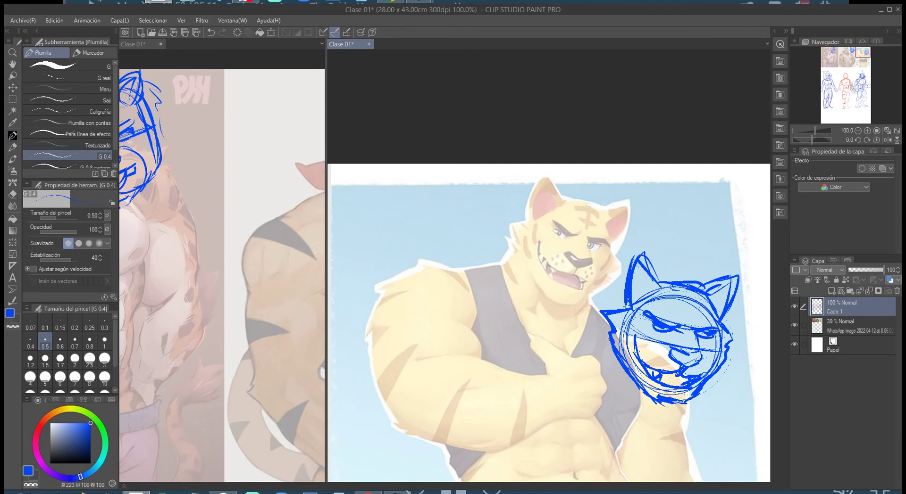
Zoom out to the whole page, hide Capa 1's blue sketches, and create blank layer Capa 2.
scroll(633, 312, down, 4)
alt+click(634, 312)
drag(633, 313, 654, 191)
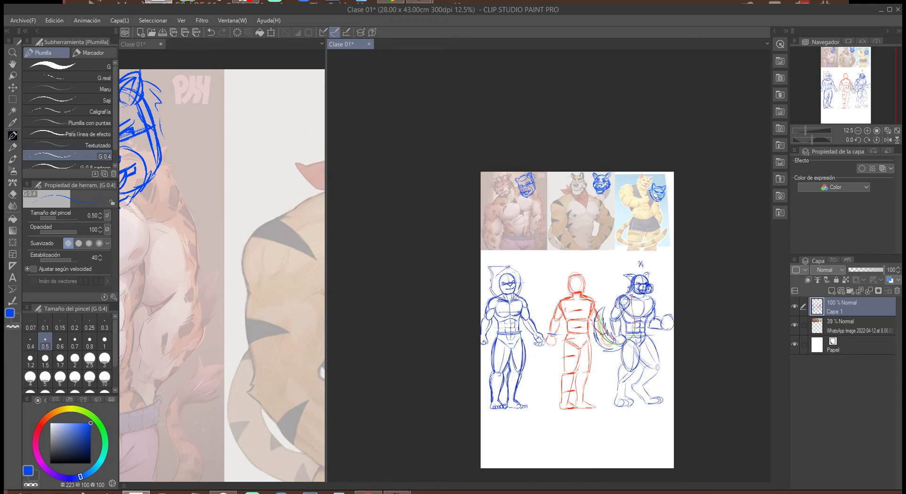
click(795, 307)
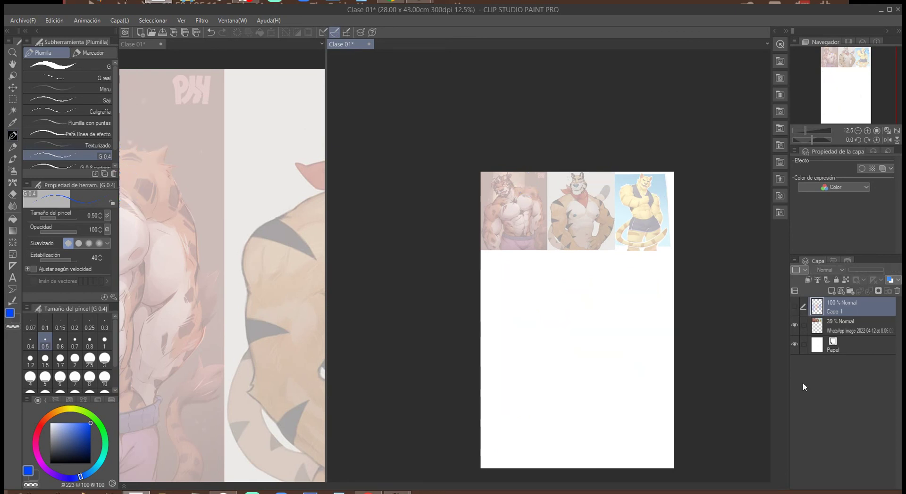
click(830, 291)
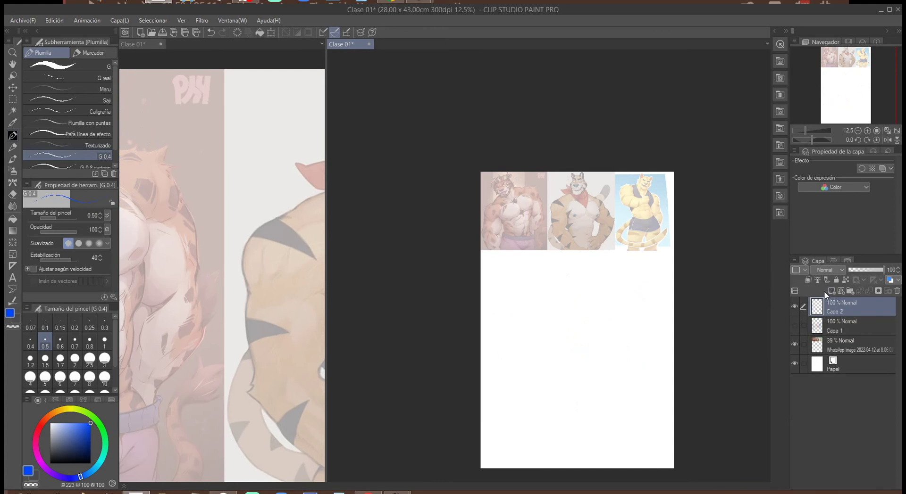
scroll(585, 327, up, 2)
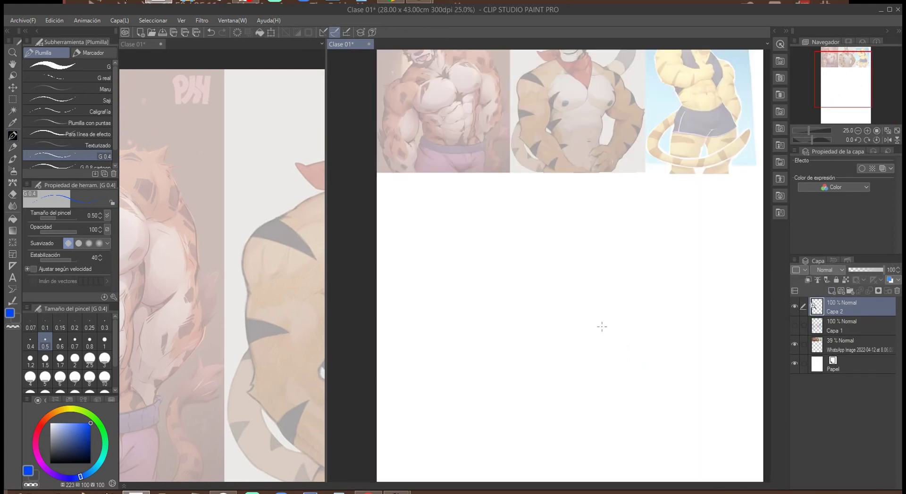
Pan the canvas up so the blank page area below the tiger references fills the view.
drag(605, 333, 602, 211)
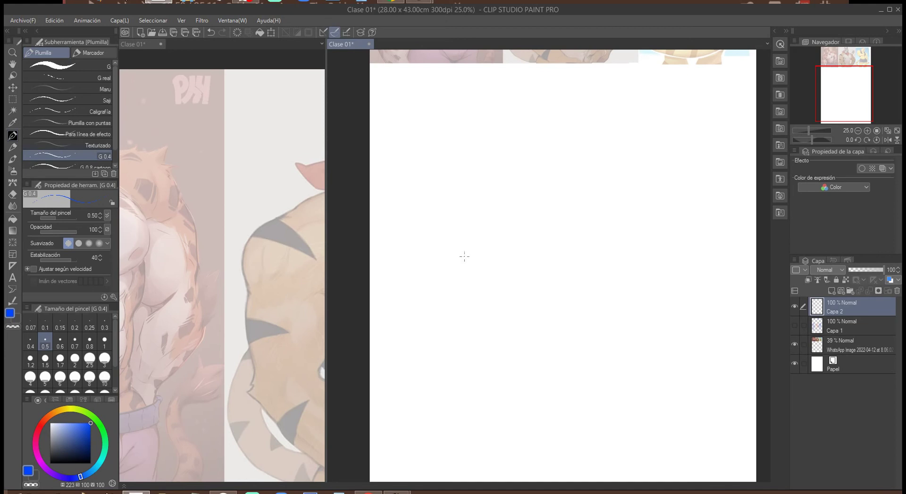
Outline a boxy head shape on Capa 2 with an inner construction line.
drag(555, 138, 583, 141)
mouse_move(554, 138)
mouse_down()
mouse_move(589, 132)
mouse_move(572, 131)
mouse_move(583, 135)
mouse_up()
mouse_move(557, 133)
mouse_down()
mouse_move(533, 166)
mouse_move(556, 197)
mouse_move(578, 200)
mouse_up()
drag(560, 196, 598, 178)
mouse_move(585, 133)
mouse_down()
mouse_move(596, 155)
mouse_move(533, 168)
mouse_up()
drag(596, 150, 601, 168)
mouse_move(543, 184)
mouse_down()
mouse_move(570, 202)
mouse_move(595, 195)
mouse_move(585, 196)
mouse_move(600, 173)
mouse_up()
mouse_move(577, 139)
mouse_down()
mouse_move(589, 165)
mouse_move(574, 191)
mouse_move(571, 167)
mouse_move(560, 191)
mouse_move(582, 162)
mouse_move(599, 163)
mouse_move(599, 188)
mouse_move(565, 200)
mouse_move(595, 198)
mouse_move(604, 170)
mouse_move(565, 187)
mouse_move(589, 160)
mouse_move(581, 142)
mouse_move(590, 158)
mouse_up()
mouse_move(586, 154)
mouse_down()
mouse_move(573, 135)
mouse_move(537, 159)
mouse_move(538, 188)
mouse_move(565, 197)
mouse_up()
drag(586, 135, 604, 163)
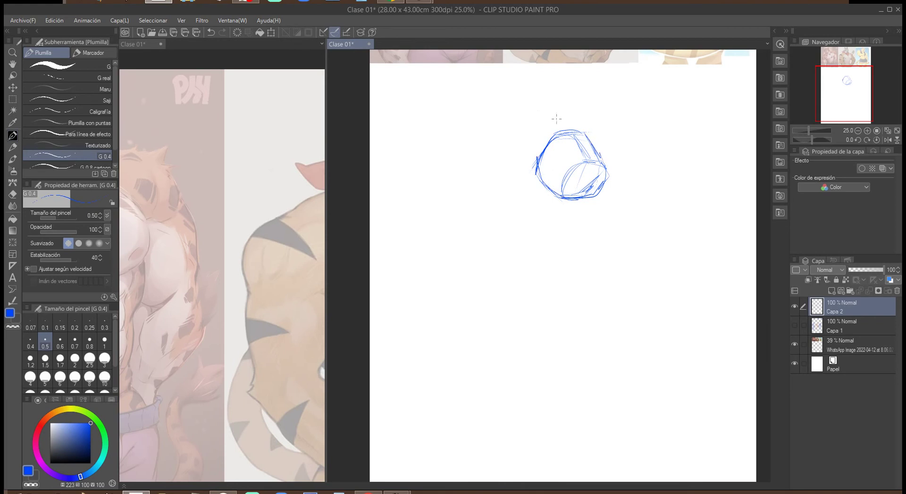
Sketch the muzzle jutting out to the left, plus jaw lines and a shoulder line.
mouse_move(537, 159)
mouse_down()
mouse_move(517, 177)
mouse_move(523, 185)
mouse_up()
drag(522, 185, 552, 203)
mouse_move(552, 202)
mouse_down()
mouse_move(541, 197)
mouse_move(573, 201)
mouse_up()
mouse_move(523, 178)
mouse_down()
mouse_move(555, 202)
mouse_move(552, 137)
mouse_up()
drag(561, 203, 519, 196)
mouse_move(519, 196)
mouse_down()
mouse_move(575, 213)
mouse_move(595, 199)
mouse_up()
drag(595, 199, 574, 205)
mouse_move(524, 177)
mouse_down()
mouse_move(493, 194)
mouse_move(521, 191)
mouse_up()
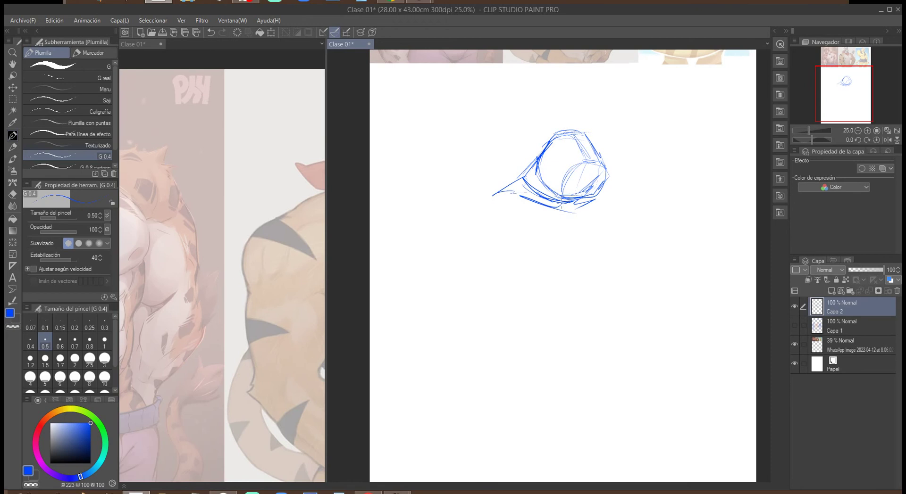
Draw the neck line, left body contour, chest oval, lower-body curve and torso strokes.
drag(565, 212, 560, 323)
drag(486, 210, 519, 303)
drag(595, 196, 601, 211)
mouse_move(515, 202)
mouse_down()
mouse_move(522, 230)
mouse_move(557, 260)
mouse_move(573, 237)
mouse_move(547, 203)
mouse_move(509, 219)
mouse_move(561, 256)
mouse_up()
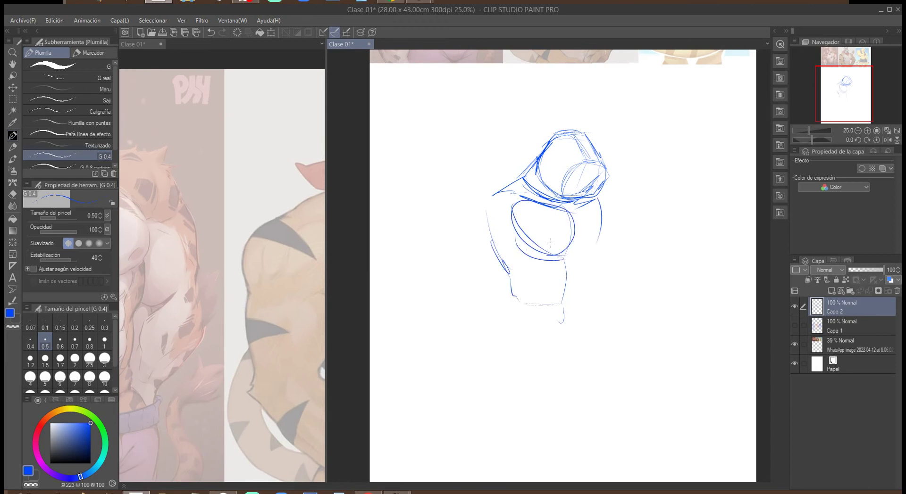
mouse_move(573, 203)
mouse_down()
mouse_move(588, 205)
mouse_move(564, 257)
mouse_move(599, 208)
mouse_up()
mouse_move(538, 278)
mouse_down()
mouse_move(580, 267)
mouse_move(587, 254)
mouse_move(512, 279)
mouse_up()
drag(588, 250, 578, 265)
mouse_move(513, 274)
mouse_down()
mouse_move(510, 291)
mouse_move(533, 310)
mouse_up()
drag(585, 266, 570, 314)
mouse_move(566, 273)
mouse_down()
mouse_move(559, 313)
mouse_move(539, 315)
mouse_move(570, 312)
mouse_move(580, 283)
mouse_move(579, 303)
mouse_up()
Sketch the hips and the outer and inner outlines of both legs below the torso.
mouse_move(511, 289)
mouse_down()
mouse_move(536, 354)
mouse_move(556, 346)
mouse_move(561, 327)
mouse_move(553, 343)
mouse_move(531, 341)
mouse_move(549, 350)
mouse_move(585, 290)
mouse_up()
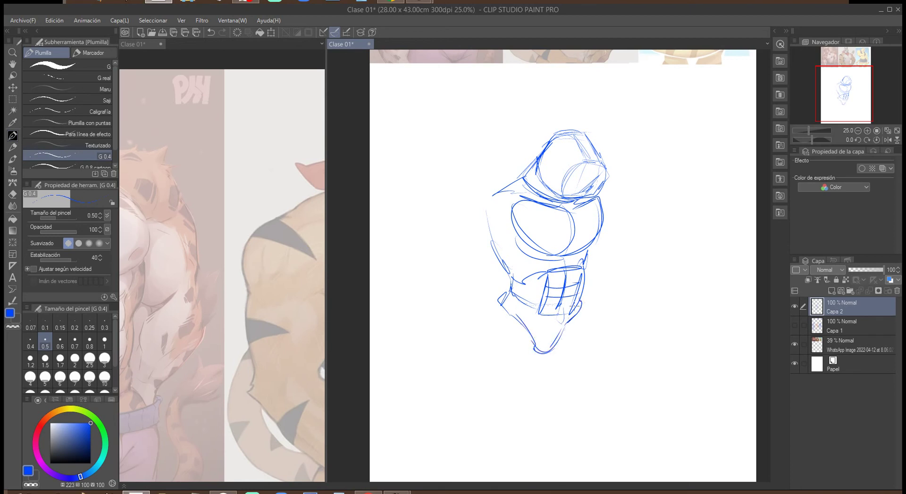
drag(500, 292, 477, 386)
mouse_move(503, 303)
mouse_down()
mouse_move(476, 373)
mouse_move(484, 413)
mouse_up()
mouse_move(505, 310)
mouse_down()
mouse_move(476, 374)
mouse_move(506, 403)
mouse_up()
mouse_move(502, 310)
mouse_down()
mouse_move(472, 361)
mouse_move(528, 380)
mouse_move(537, 354)
mouse_move(573, 396)
mouse_up()
drag(548, 363, 599, 404)
mouse_move(579, 314)
mouse_down()
mouse_move(616, 370)
mouse_move(604, 404)
mouse_up()
Sketch both shoulders and the left upper arm, and add a waist guideline.
mouse_move(472, 200)
mouse_down()
mouse_move(501, 184)
mouse_move(486, 231)
mouse_move(468, 208)
mouse_move(464, 216)
mouse_move(487, 228)
mouse_up()
mouse_move(465, 201)
mouse_down()
mouse_move(484, 219)
mouse_move(508, 184)
mouse_up()
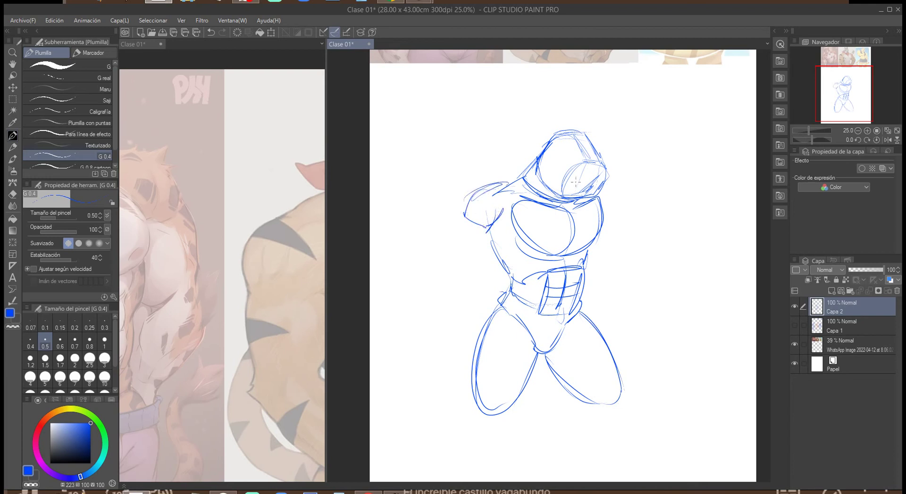
mouse_move(604, 188)
mouse_down()
mouse_move(610, 213)
mouse_move(616, 209)
mouse_up()
drag(461, 296, 571, 303)
Refine the inner leg lines and extend the lower legs into a wide stance.
drag(522, 334, 489, 406)
drag(563, 335, 606, 396)
drag(630, 311, 708, 259)
mouse_move(544, 334)
mouse_down()
mouse_move(538, 376)
mouse_move(554, 387)
mouse_up()
drag(555, 386, 584, 371)
Outline both feet, the left oval foot and the right ankle and heel.
mouse_move(659, 339)
mouse_down()
mouse_move(622, 377)
mouse_move(631, 388)
mouse_up()
mouse_move(634, 383)
mouse_down()
mouse_move(681, 361)
mouse_move(617, 384)
mouse_move(649, 422)
mouse_move(667, 409)
mouse_up()
mouse_move(534, 376)
mouse_down()
mouse_move(518, 421)
mouse_move(573, 427)
mouse_move(507, 428)
mouse_move(575, 420)
mouse_up()
drag(558, 384, 564, 422)
mouse_move(632, 397)
mouse_down()
mouse_move(660, 433)
mouse_move(693, 432)
mouse_move(689, 418)
mouse_move(674, 432)
mouse_move(694, 434)
mouse_move(650, 388)
mouse_move(660, 396)
mouse_up()
mouse_move(621, 380)
mouse_down()
mouse_move(624, 400)
mouse_move(643, 416)
mouse_up()
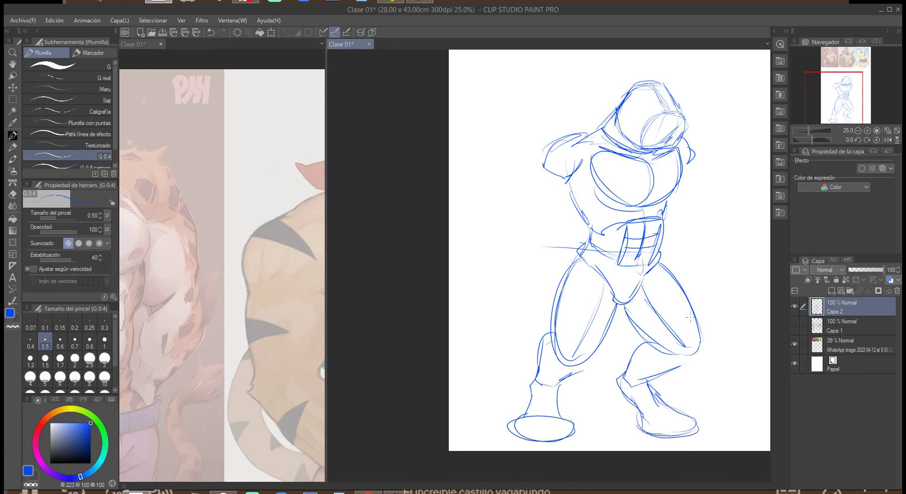
Draw rounded forearms raised on both arms in a guard.
mouse_move(545, 169)
mouse_down()
mouse_move(533, 211)
mouse_move(535, 169)
mouse_move(545, 203)
mouse_move(574, 179)
mouse_move(547, 207)
mouse_up()
drag(575, 173, 553, 208)
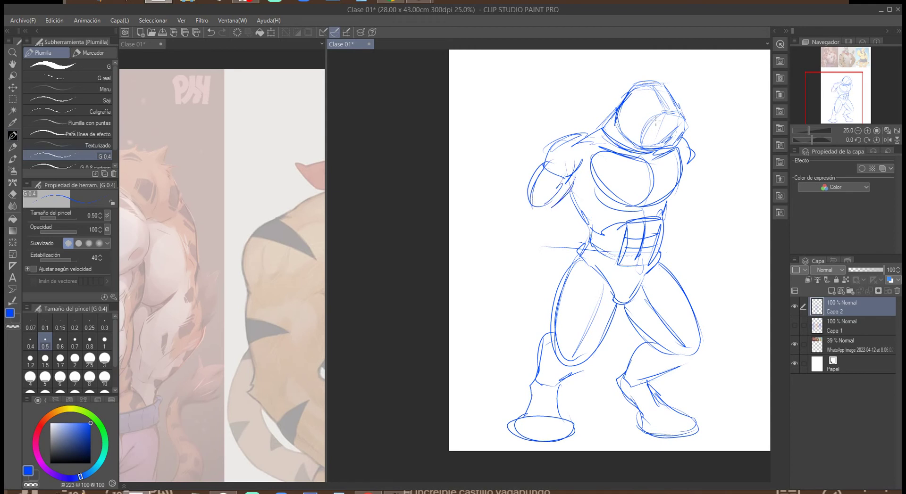
drag(694, 161, 703, 193)
mouse_move(698, 162)
mouse_down()
mouse_move(688, 212)
mouse_move(701, 198)
mouse_move(687, 203)
mouse_up()
mouse_move(554, 166)
mouse_down()
mouse_move(568, 183)
mouse_move(559, 190)
mouse_move(534, 174)
mouse_up()
drag(543, 165, 529, 179)
mouse_move(673, 184)
mouse_down()
mouse_move(696, 207)
mouse_move(702, 174)
mouse_move(676, 194)
mouse_up()
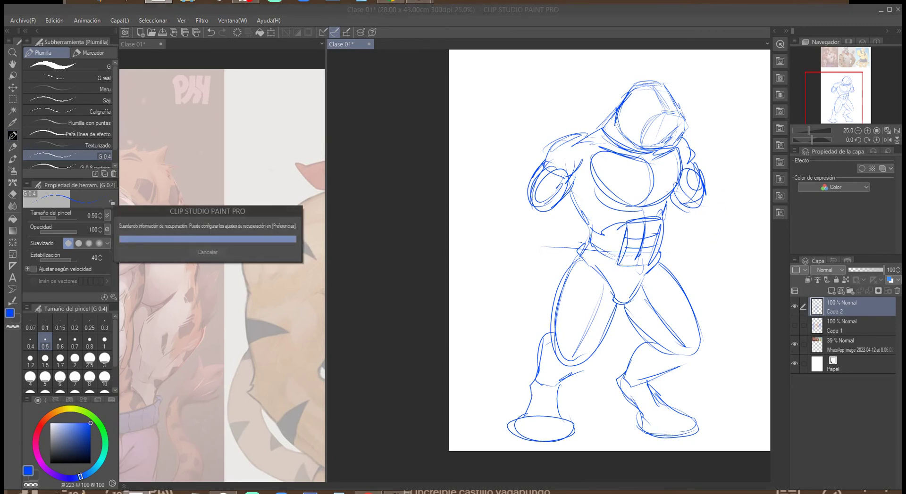
Draw a large rounded boxing fist on the right forearm.
mouse_move(710, 193)
mouse_down()
mouse_move(606, 225)
mouse_move(612, 213)
mouse_move(628, 223)
mouse_up()
mouse_move(576, 234)
mouse_down()
mouse_move(604, 246)
mouse_move(640, 230)
mouse_move(622, 193)
mouse_move(638, 186)
mouse_up()
mouse_move(638, 184)
mouse_down()
mouse_move(654, 221)
mouse_move(628, 242)
mouse_up()
mouse_move(632, 207)
mouse_down()
mouse_move(662, 234)
mouse_move(624, 232)
mouse_up()
Draw the rounded left fist joined to its forearm, then pick red as the colour.
drag(580, 188, 598, 188)
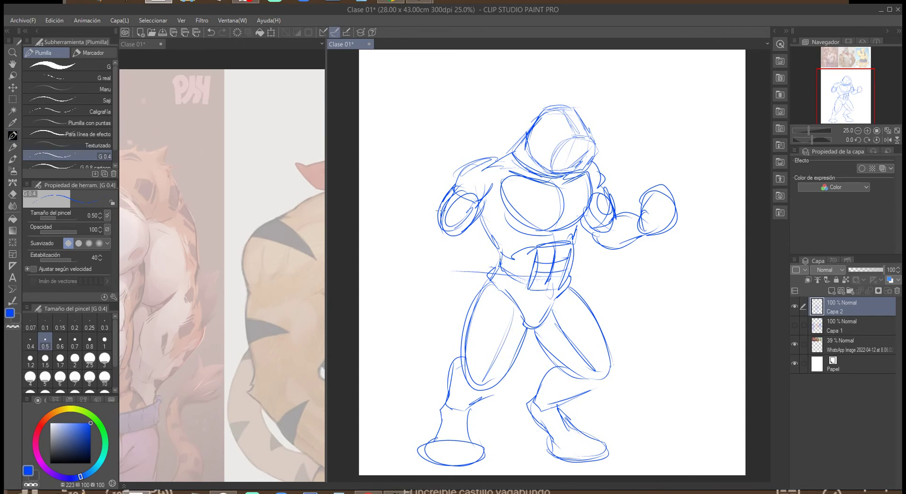
mouse_move(429, 184)
mouse_down()
mouse_move(457, 224)
mouse_move(430, 239)
mouse_move(456, 236)
mouse_up()
mouse_move(407, 160)
mouse_down()
mouse_move(438, 151)
mouse_move(407, 159)
mouse_move(438, 188)
mouse_move(411, 183)
mouse_move(431, 243)
mouse_move(454, 215)
mouse_up()
drag(445, 192, 451, 232)
drag(456, 210, 454, 197)
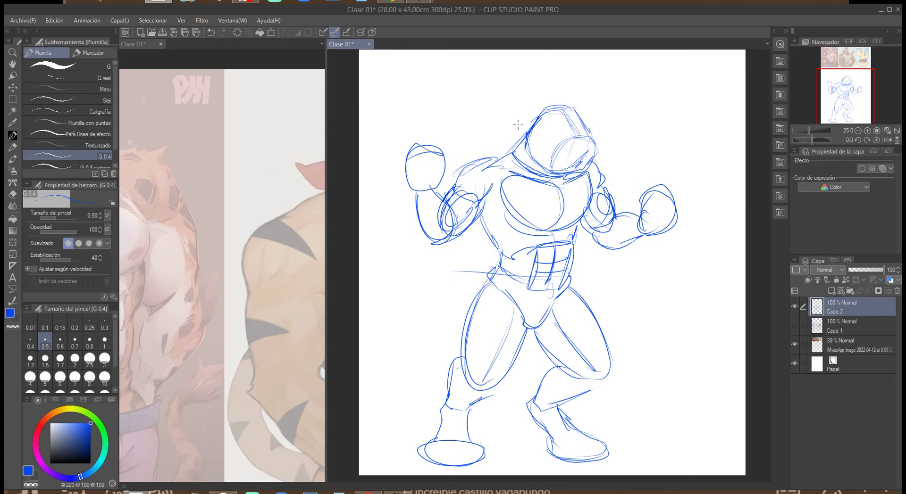
click(38, 430)
Draw a red chest centre line and tail curve from the hip, then retrace the tail in blue.
mouse_move(530, 149)
mouse_down()
mouse_move(520, 194)
mouse_move(530, 244)
mouse_move(519, 276)
mouse_move(454, 268)
mouse_move(441, 247)
mouse_move(408, 259)
mouse_move(481, 272)
mouse_up()
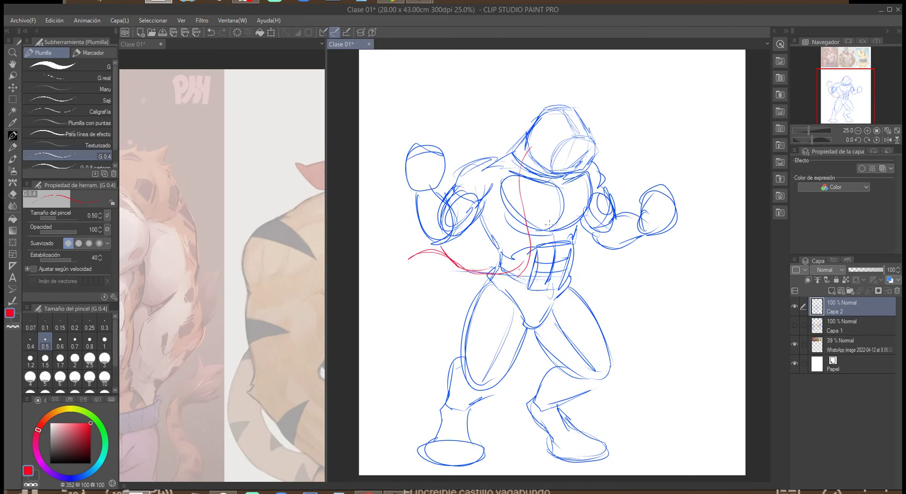
mouse_move(519, 264)
mouse_down()
mouse_move(410, 262)
mouse_move(496, 285)
mouse_move(526, 239)
mouse_move(454, 275)
mouse_up()
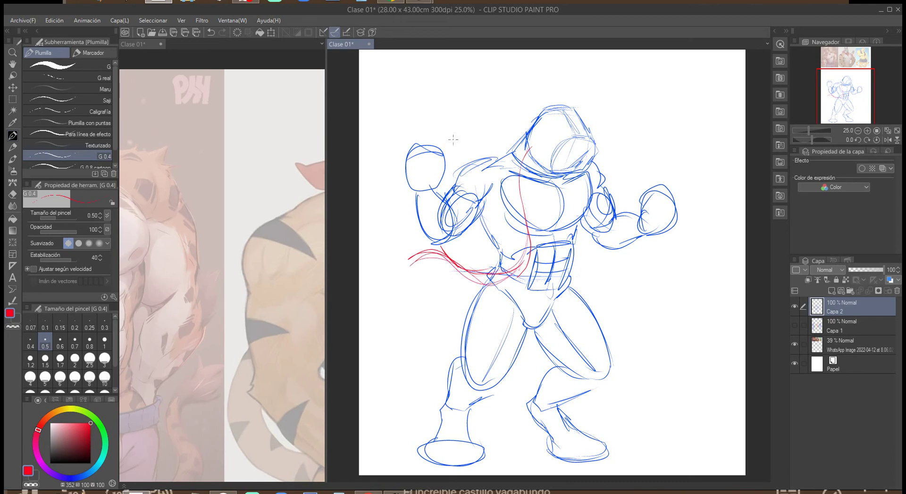
click(81, 476)
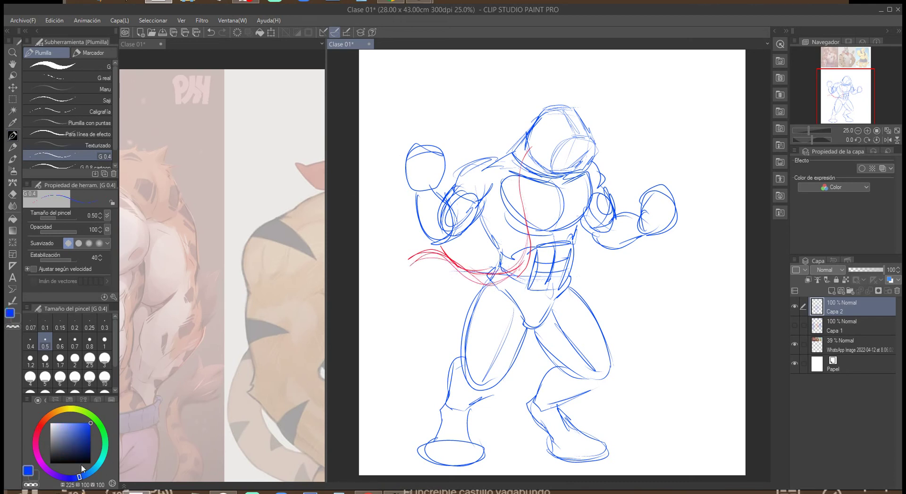
mouse_move(495, 271)
mouse_down()
mouse_move(446, 250)
mouse_move(404, 258)
mouse_move(482, 289)
mouse_move(411, 269)
mouse_move(424, 244)
mouse_move(461, 264)
mouse_move(495, 262)
mouse_move(480, 268)
mouse_move(501, 261)
mouse_move(458, 284)
mouse_move(451, 277)
mouse_up()
drag(452, 278, 490, 283)
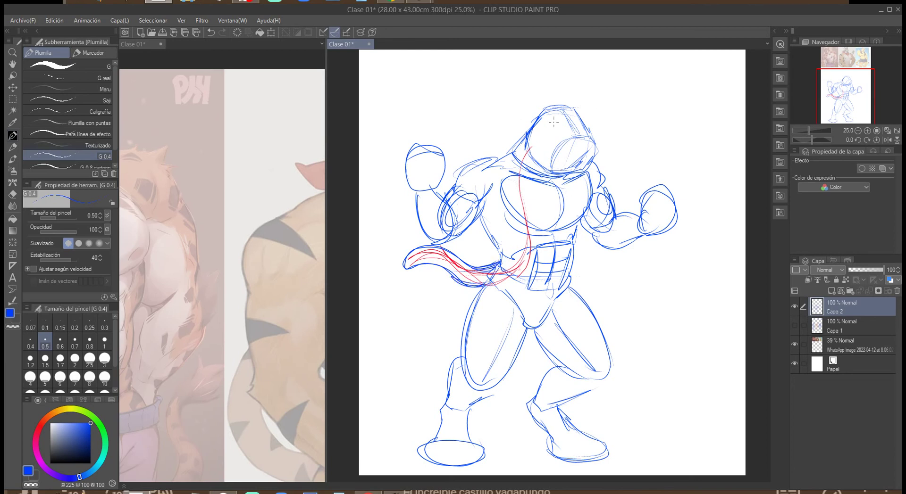
Add two pointed ears, a lower jaw and mouth line, and strokes along the torso's left side.
mouse_move(541, 110)
mouse_down()
mouse_move(518, 102)
mouse_move(529, 133)
mouse_up()
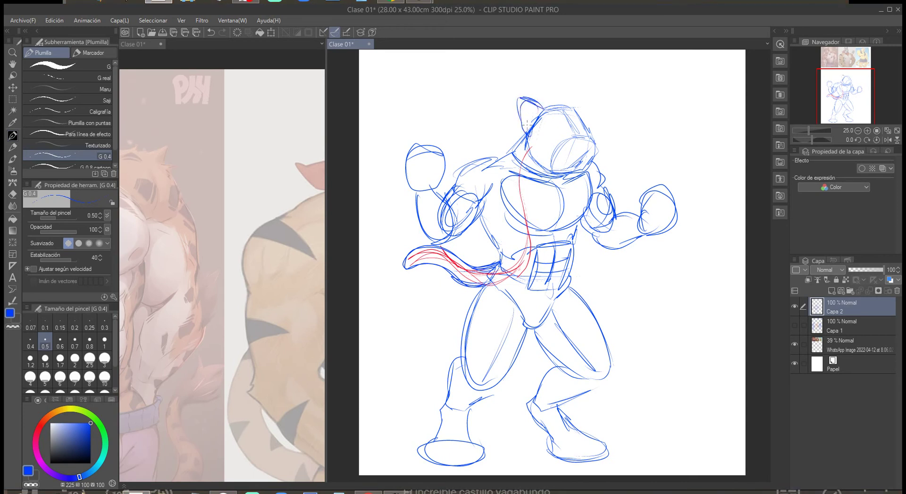
mouse_move(569, 104)
mouse_down()
mouse_move(586, 94)
mouse_move(587, 122)
mouse_move(546, 127)
mouse_move(587, 121)
mouse_move(556, 132)
mouse_move(580, 137)
mouse_move(574, 145)
mouse_move(588, 143)
mouse_up()
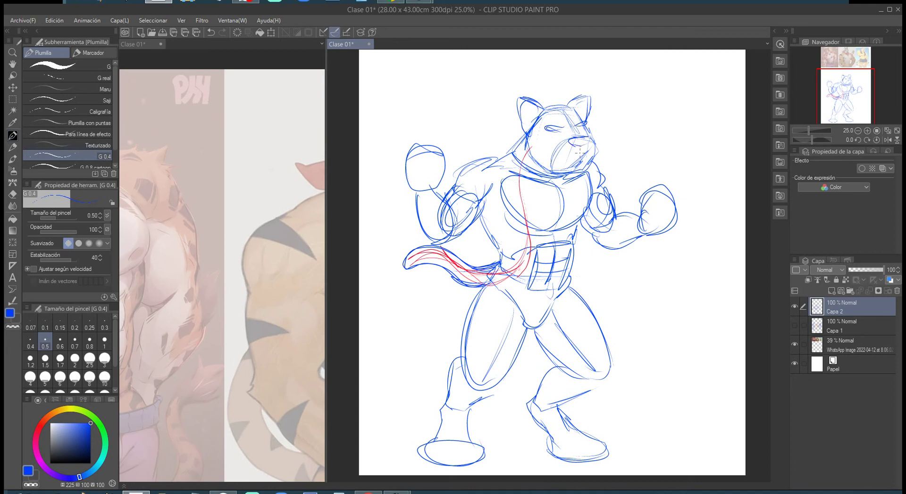
mouse_move(538, 159)
mouse_down()
mouse_move(582, 169)
mouse_move(592, 160)
mouse_up()
mouse_move(478, 208)
mouse_down()
mouse_move(503, 252)
mouse_move(516, 253)
mouse_up()
key(alt+Tab)
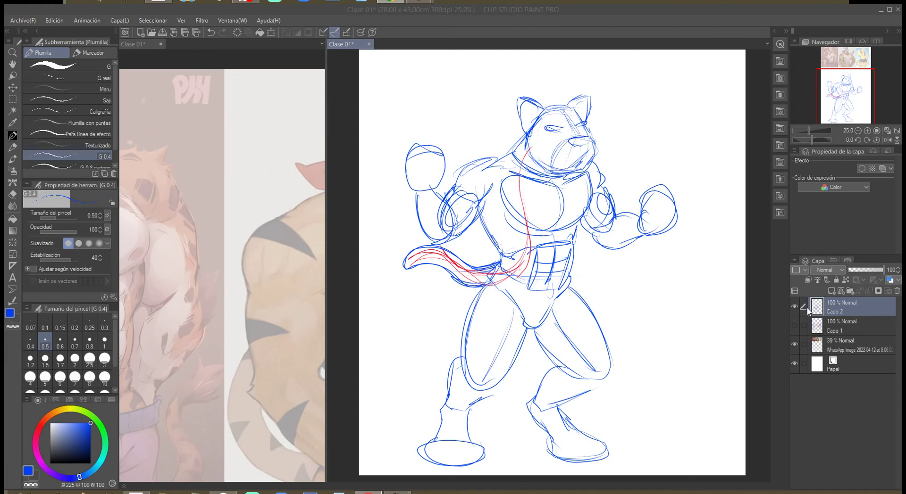
click(434, 166)
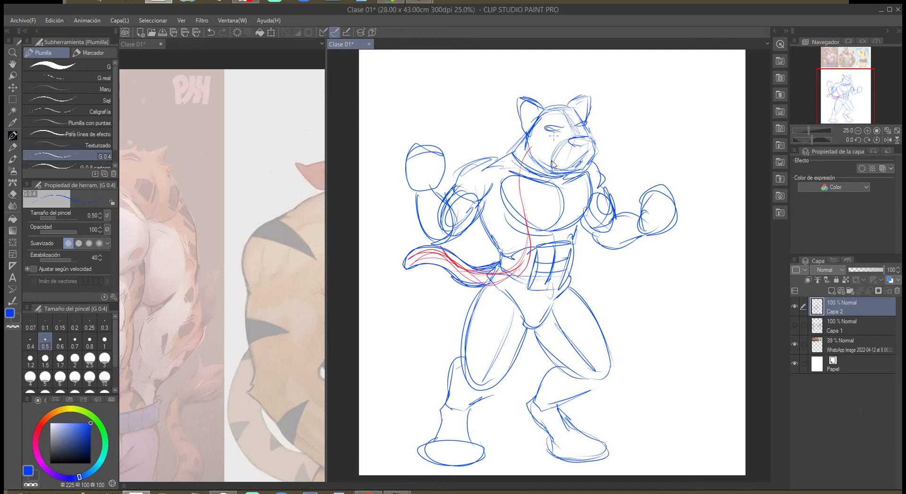
Zoom to the head and draw the muzzle stroke, lower mouth line and right muzzle side.
drag(576, 131, 604, 203)
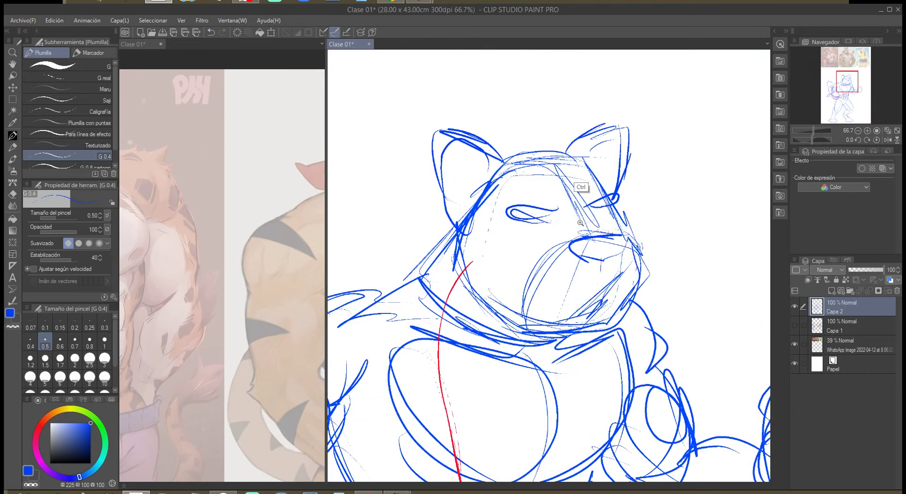
scroll(604, 203, up, 2)
mouse_move(602, 268)
mouse_down()
mouse_move(593, 310)
mouse_move(578, 320)
mouse_move(500, 318)
mouse_move(444, 273)
mouse_up()
drag(494, 321, 649, 308)
drag(656, 252, 641, 311)
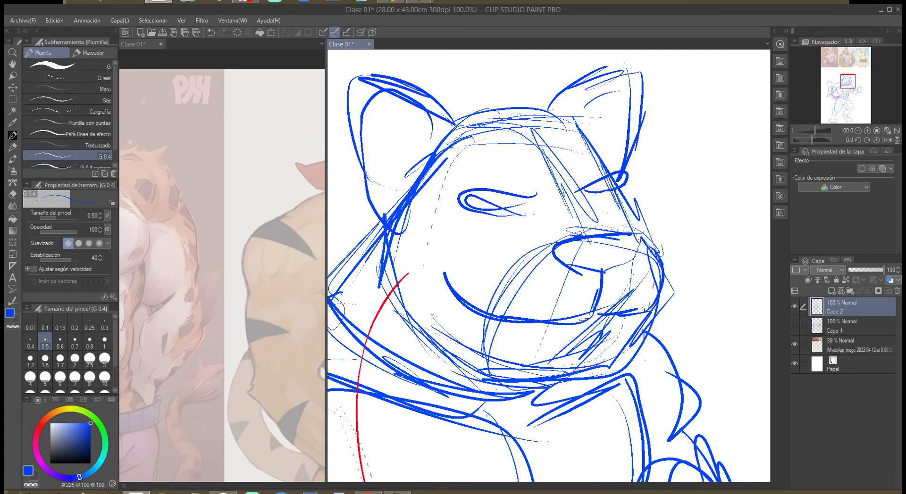
Shape both narrowed eyes with eyelids, irises and pupils, and outline the muzzle beside them.
mouse_move(525, 184)
mouse_down()
mouse_move(472, 206)
mouse_move(502, 212)
mouse_move(528, 198)
mouse_up()
mouse_move(574, 177)
mouse_down()
mouse_move(601, 191)
mouse_move(611, 179)
mouse_move(619, 185)
mouse_up()
mouse_move(590, 189)
mouse_down()
mouse_move(618, 196)
mouse_move(605, 200)
mouse_up()
mouse_move(536, 174)
mouse_down()
mouse_move(535, 193)
mouse_move(482, 184)
mouse_move(445, 200)
mouse_move(493, 172)
mouse_move(535, 177)
mouse_move(615, 156)
mouse_move(642, 235)
mouse_up()
drag(520, 207, 559, 251)
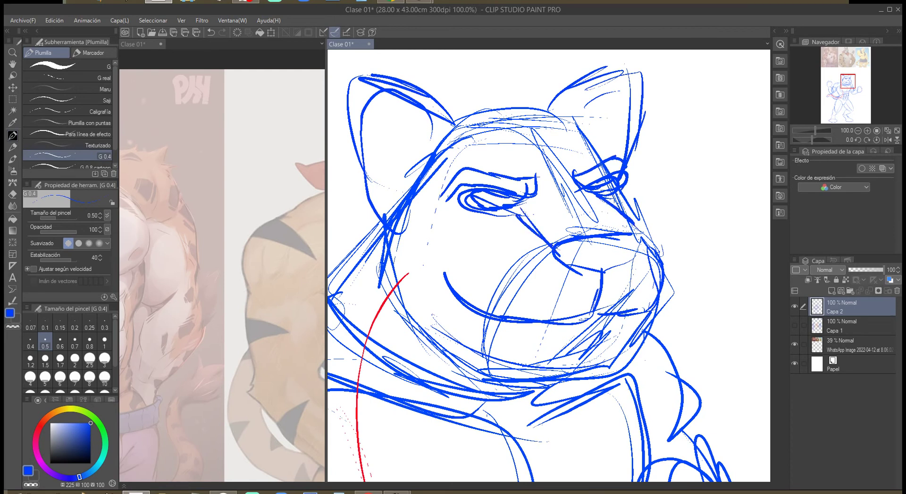
mouse_move(502, 192)
mouse_down()
mouse_move(488, 203)
mouse_move(513, 198)
mouse_up()
drag(514, 203, 507, 192)
mouse_move(611, 188)
mouse_down()
mouse_move(597, 191)
mouse_move(614, 196)
mouse_up()
mouse_move(617, 180)
mouse_down()
mouse_move(612, 188)
mouse_move(624, 187)
mouse_up()
drag(623, 185, 650, 236)
drag(633, 204, 649, 236)
Add jagged cheek fur on both sides and draw the jawlines down to the chin.
mouse_move(401, 200)
mouse_down()
mouse_move(336, 224)
mouse_move(354, 244)
mouse_move(347, 267)
mouse_move(364, 295)
mouse_move(469, 374)
mouse_up()
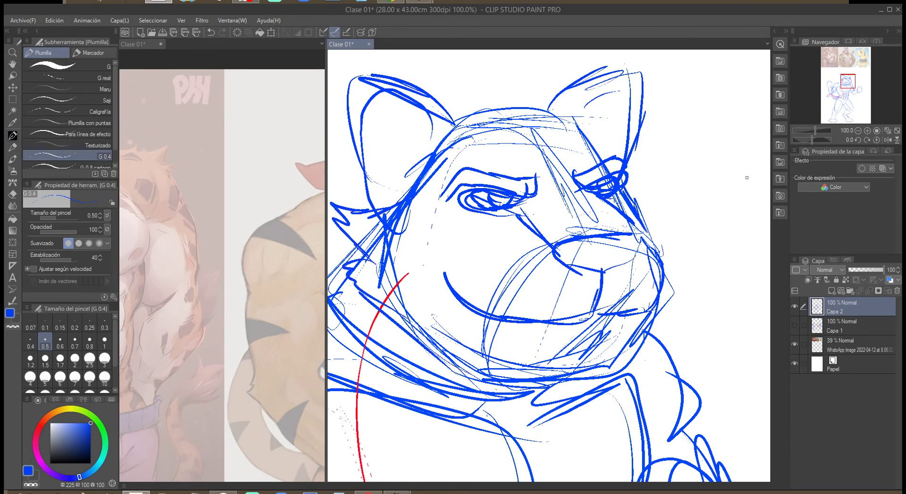
mouse_move(627, 192)
mouse_down()
mouse_move(649, 194)
mouse_move(643, 220)
mouse_move(661, 263)
mouse_move(638, 250)
mouse_move(605, 273)
mouse_move(642, 251)
mouse_move(570, 242)
mouse_move(562, 264)
mouse_move(609, 274)
mouse_move(637, 259)
mouse_move(643, 236)
mouse_move(636, 269)
mouse_move(559, 321)
mouse_move(648, 308)
mouse_up()
drag(665, 265, 641, 310)
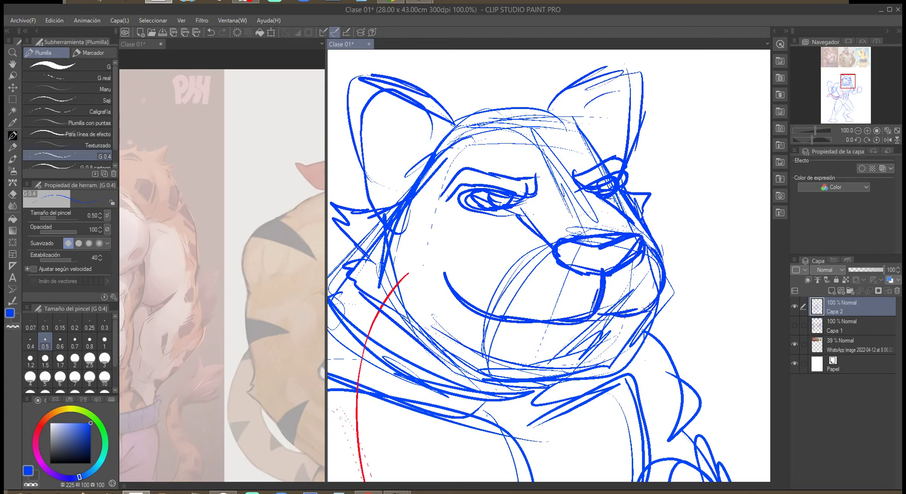
mouse_move(591, 319)
mouse_down()
mouse_move(645, 321)
mouse_move(588, 392)
mouse_up()
mouse_move(619, 358)
mouse_down()
mouse_move(579, 390)
mouse_move(536, 401)
mouse_up()
mouse_move(361, 293)
mouse_down()
mouse_move(489, 379)
mouse_move(541, 381)
mouse_move(508, 401)
mouse_move(559, 399)
mouse_move(646, 333)
mouse_up()
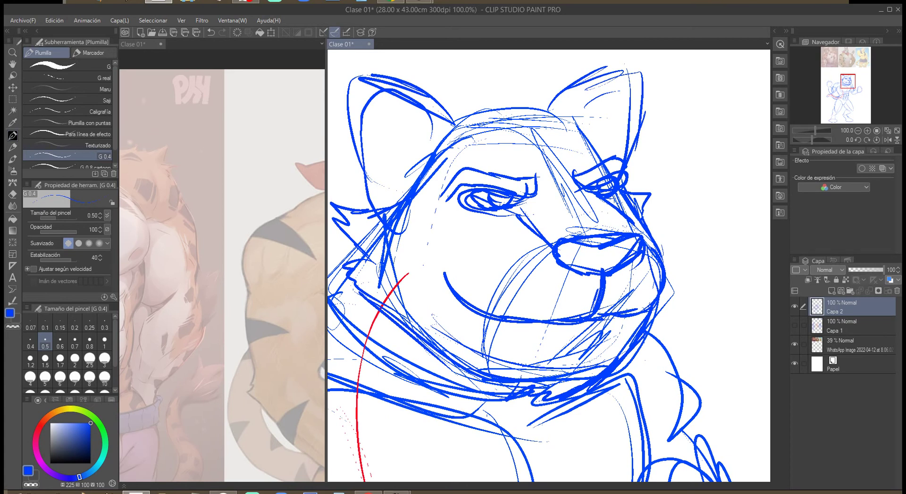
Add zigzag left cheek fur, cheek lines toward the mouth, and a brow over the left eye.
mouse_move(368, 261)
mouse_down()
mouse_move(348, 266)
mouse_move(379, 306)
mouse_move(491, 387)
mouse_move(527, 387)
mouse_up()
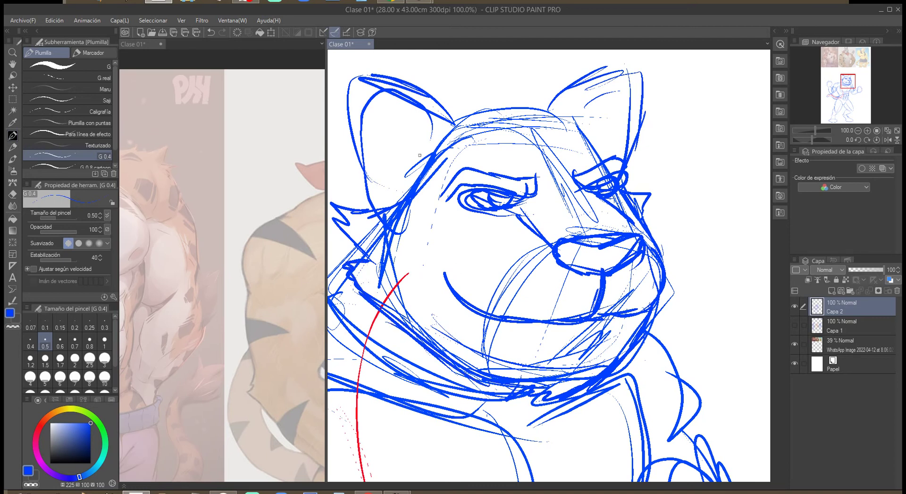
mouse_move(519, 217)
mouse_down()
mouse_move(469, 240)
mouse_move(490, 232)
mouse_move(451, 251)
mouse_move(445, 268)
mouse_move(436, 250)
mouse_move(424, 280)
mouse_move(452, 353)
mouse_up()
drag(628, 213, 650, 239)
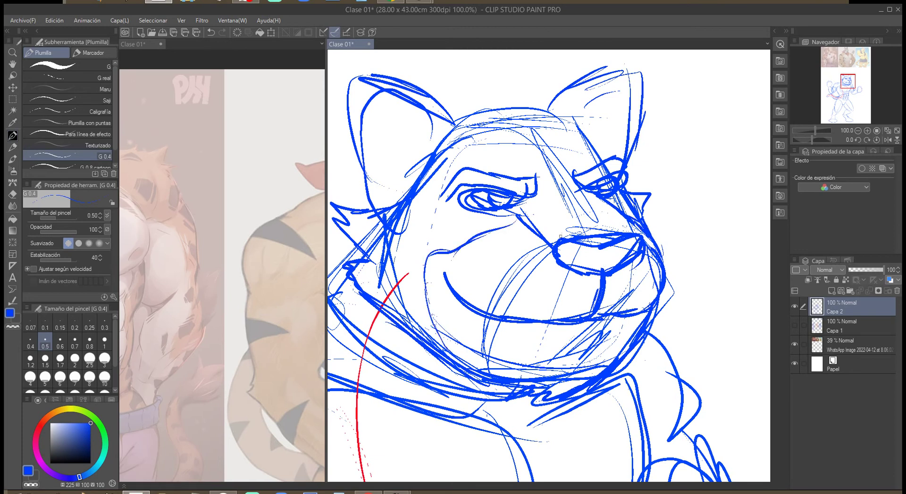
mouse_move(536, 178)
mouse_down()
mouse_move(446, 188)
mouse_move(457, 212)
mouse_up()
scroll(598, 242, down, 2)
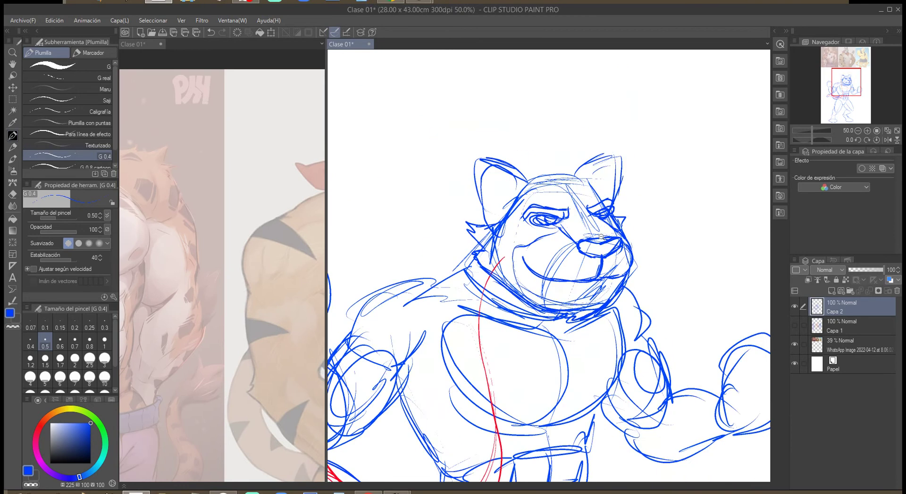
Lasso the face lines inside the head, delete them, and deselect.
drag(624, 210, 620, 241)
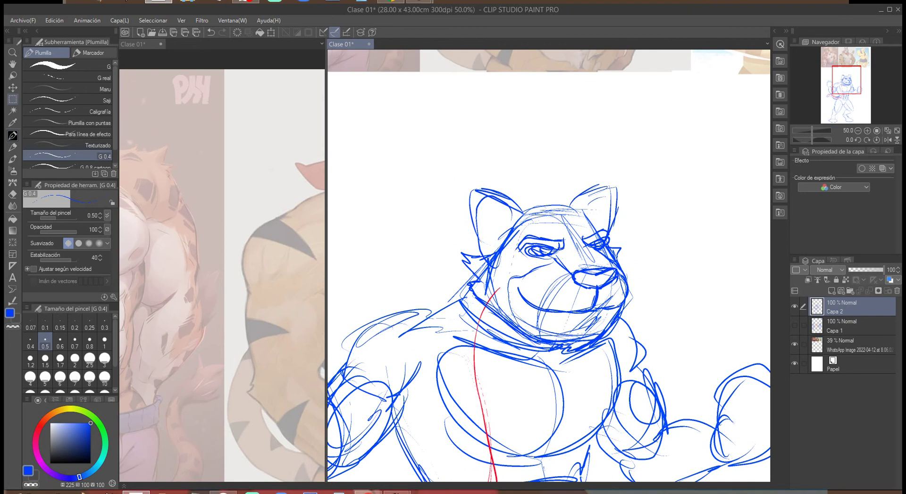
click(13, 98)
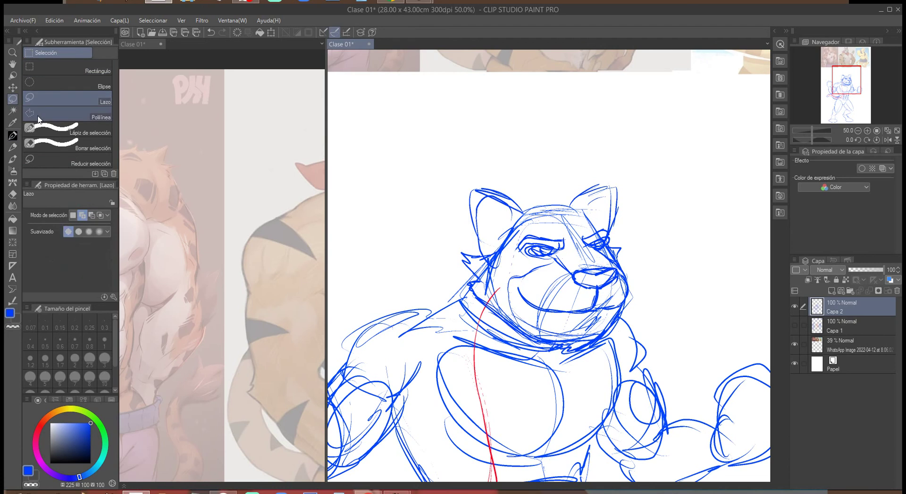
mouse_move(562, 246)
mouse_down()
mouse_move(525, 221)
mouse_move(540, 321)
mouse_move(636, 283)
mouse_move(606, 226)
mouse_move(577, 203)
mouse_up()
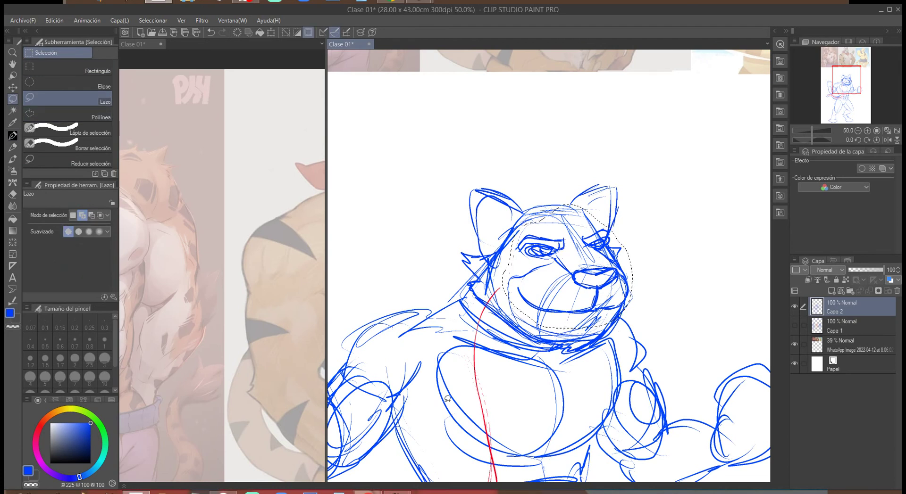
key(Delete)
key(ctrl+d)
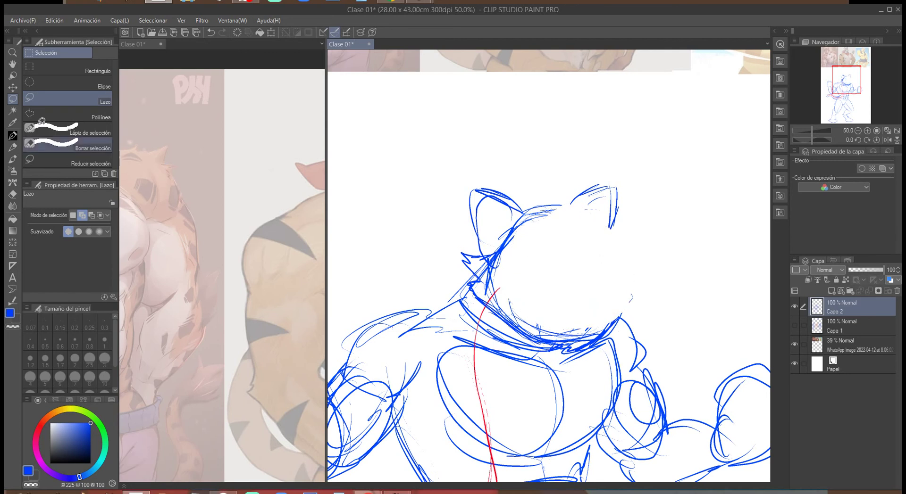
With the G 0.4 pen, sketch face guidelines, a centre line and the right face side and jaw.
click(14, 134)
mouse_move(513, 270)
mouse_down()
mouse_move(634, 262)
mouse_move(606, 256)
mouse_move(641, 246)
mouse_up()
drag(562, 212, 596, 258)
drag(559, 208, 601, 279)
drag(583, 243, 613, 305)
drag(585, 244, 610, 284)
drag(606, 282, 606, 303)
drag(604, 272, 613, 304)
mouse_move(604, 232)
mouse_down()
mouse_move(638, 302)
mouse_move(600, 349)
mouse_up()
drag(629, 316, 595, 350)
Draw a closed oval eye, outline the snout, forehead and head top, and reinforce the ears.
mouse_move(596, 296)
mouse_down()
mouse_move(626, 292)
mouse_move(590, 304)
mouse_move(613, 310)
mouse_move(626, 290)
mouse_up()
mouse_move(469, 260)
mouse_down()
mouse_move(581, 268)
mouse_move(642, 247)
mouse_move(619, 262)
mouse_up()
mouse_move(563, 205)
mouse_down()
mouse_move(607, 225)
mouse_move(614, 239)
mouse_up()
mouse_move(547, 213)
mouse_down()
mouse_move(594, 202)
mouse_move(608, 168)
mouse_move(613, 222)
mouse_move(593, 227)
mouse_move(607, 181)
mouse_up()
mouse_move(517, 222)
mouse_down()
mouse_move(480, 198)
mouse_move(493, 253)
mouse_move(569, 265)
mouse_move(539, 258)
mouse_move(559, 267)
mouse_up()
mouse_move(614, 241)
mouse_down()
mouse_move(608, 261)
mouse_move(617, 255)
mouse_up()
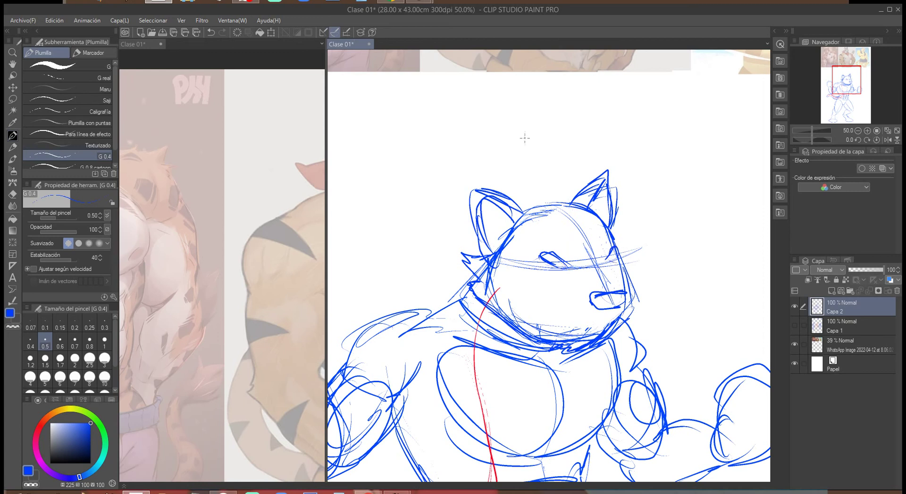
Make the ears taller and pointed, add a snarling mouth, and reshape the eye into an almond.
mouse_move(528, 210)
mouse_down()
mouse_move(461, 179)
mouse_move(492, 255)
mouse_up()
mouse_move(571, 212)
mouse_down()
mouse_move(596, 176)
mouse_move(619, 203)
mouse_up()
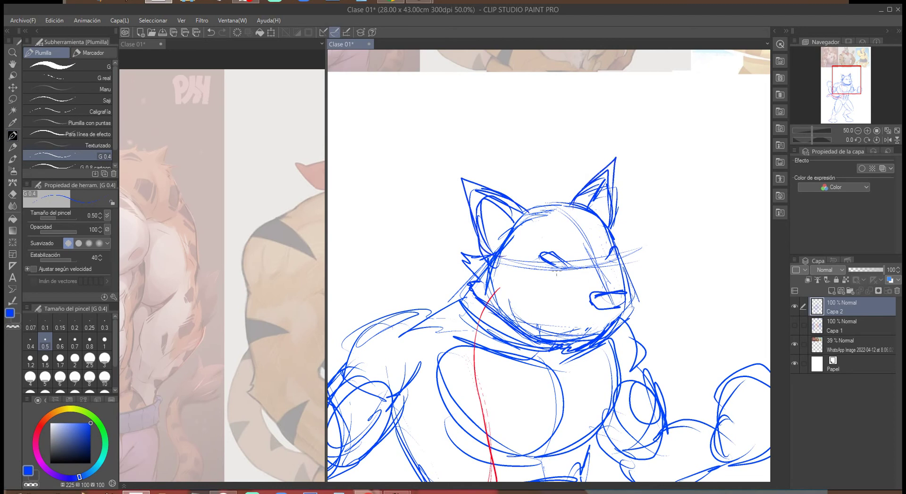
mouse_move(608, 313)
mouse_down()
mouse_move(580, 322)
mouse_move(535, 293)
mouse_move(522, 296)
mouse_move(537, 289)
mouse_move(535, 308)
mouse_move(592, 329)
mouse_move(618, 320)
mouse_up()
mouse_move(542, 257)
mouse_down()
mouse_move(556, 262)
mouse_move(547, 258)
mouse_up()
mouse_move(553, 264)
mouse_down()
mouse_move(576, 266)
mouse_move(559, 263)
mouse_move(574, 230)
mouse_move(604, 263)
mouse_move(615, 257)
mouse_move(599, 292)
mouse_move(621, 289)
mouse_up()
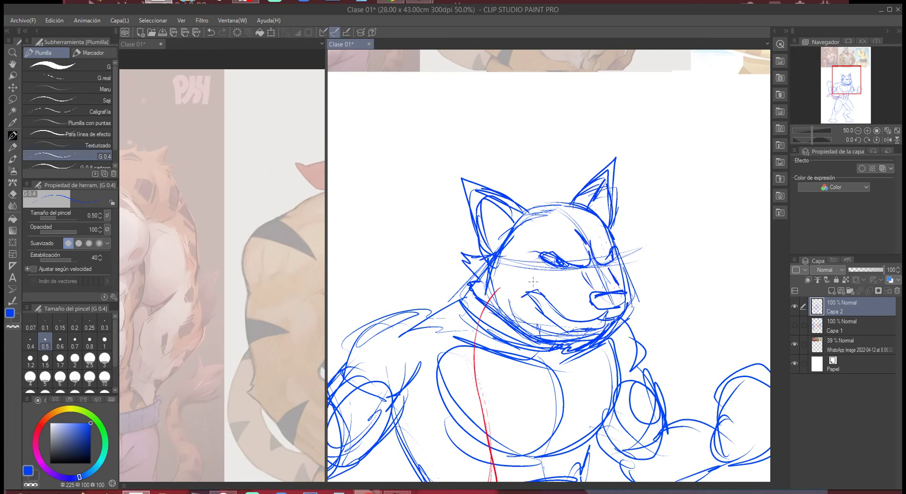
Add zigzag left cheek fur and a right brow tuft, and refine the mouth line and head top.
drag(488, 254, 456, 246)
drag(457, 247, 474, 267)
mouse_move(612, 235)
mouse_down()
mouse_move(623, 235)
mouse_move(634, 297)
mouse_move(627, 312)
mouse_move(591, 321)
mouse_move(535, 290)
mouse_move(522, 297)
mouse_up()
mouse_move(521, 297)
mouse_down()
mouse_move(543, 295)
mouse_move(548, 315)
mouse_move(592, 331)
mouse_move(608, 323)
mouse_up()
drag(522, 212, 570, 199)
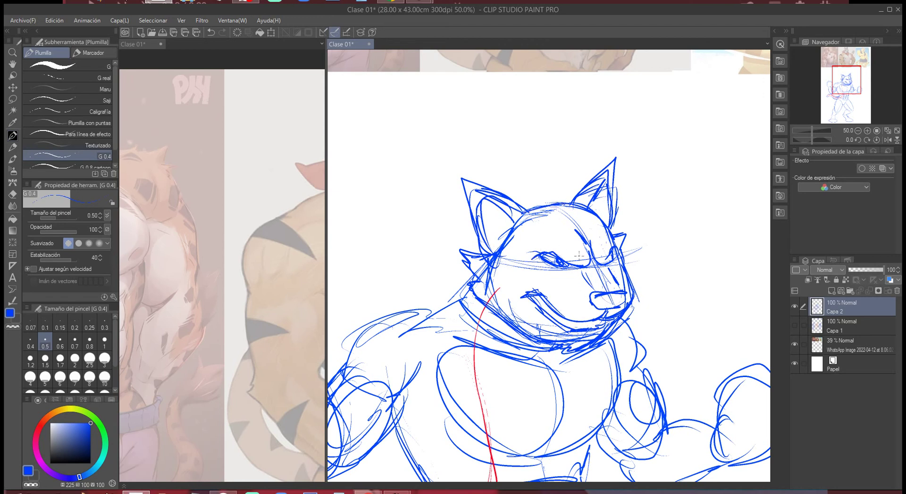
Draw thick angry eyebrows and darken the eye outlines.
drag(582, 255, 531, 245)
mouse_move(604, 255)
mouse_down()
mouse_move(601, 212)
mouse_move(586, 253)
mouse_move(553, 243)
mouse_up()
drag(557, 245, 578, 263)
drag(546, 243, 532, 258)
drag(610, 237, 597, 257)
drag(618, 233, 595, 262)
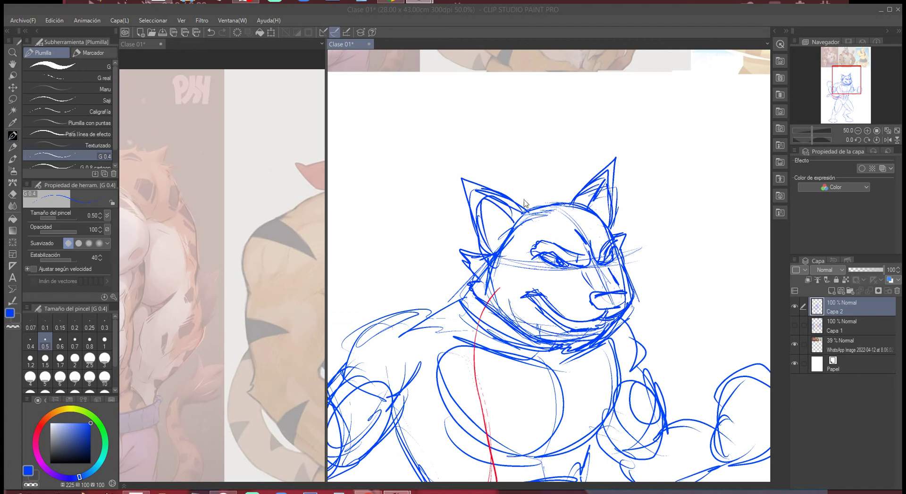
Retrace the left ear, head top and cheek fur, and hatch the snout bridge and muzzle.
drag(524, 213, 466, 182)
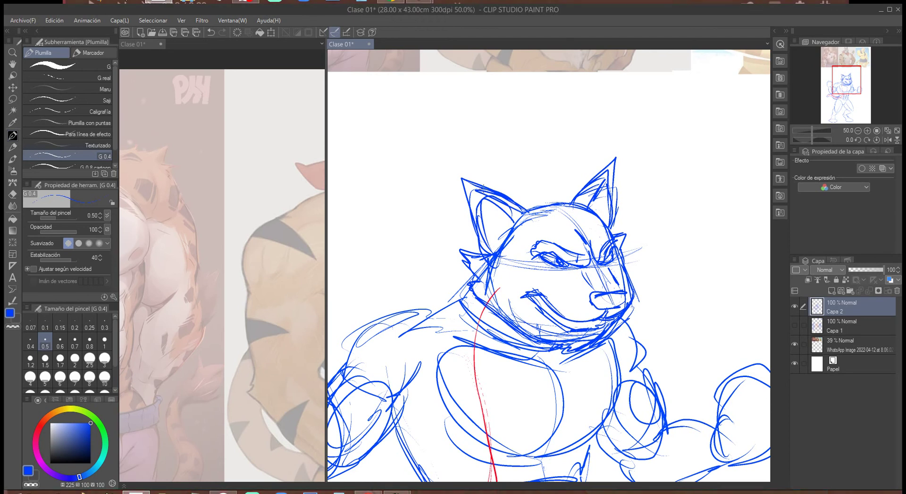
drag(529, 208, 565, 202)
drag(490, 260, 465, 252)
mouse_move(624, 235)
mouse_down()
mouse_move(632, 293)
mouse_move(603, 308)
mouse_up()
drag(585, 274, 593, 290)
mouse_move(514, 269)
mouse_down()
mouse_move(557, 282)
mouse_move(553, 309)
mouse_move(561, 309)
mouse_up()
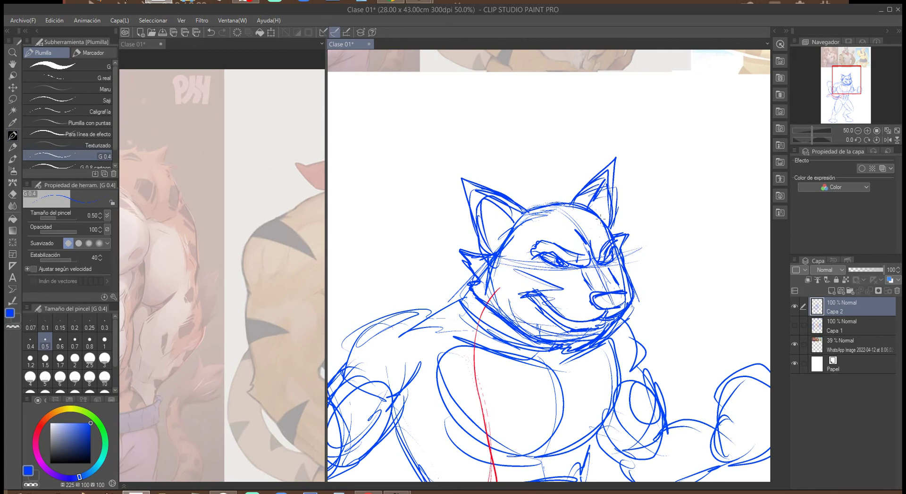
Lasso both ears and the head's upper-left edge and erase them.
click(13, 99)
mouse_move(469, 236)
mouse_down()
mouse_move(522, 236)
mouse_move(509, 184)
mouse_move(458, 169)
mouse_move(482, 247)
mouse_up()
mouse_move(563, 201)
mouse_down()
mouse_move(607, 216)
mouse_move(631, 164)
mouse_move(563, 202)
mouse_up()
key(Delete)
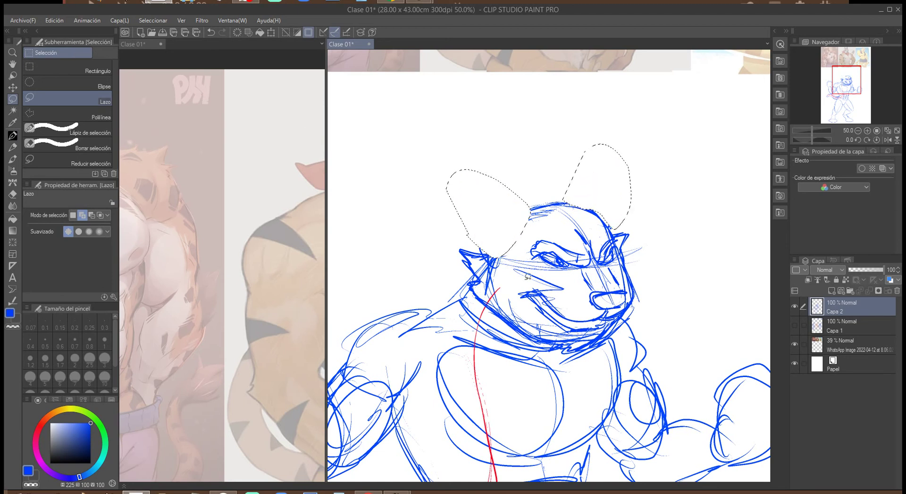
key(ctrl+d)
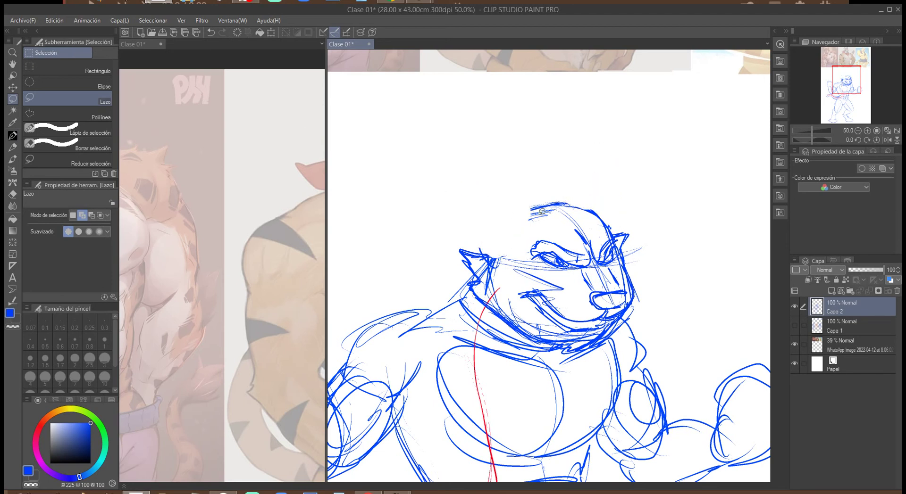
mouse_move(538, 211)
mouse_down()
mouse_move(505, 261)
mouse_move(540, 214)
mouse_up()
key(ctrl+d)
key(p)
Redraw the head's left contour and new, larger pointed ears with inner lines.
drag(541, 217, 506, 253)
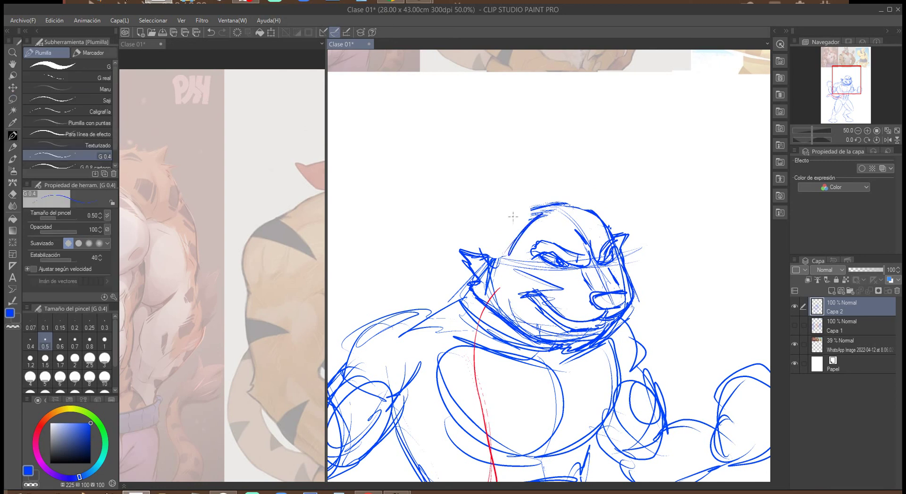
mouse_move(541, 207)
mouse_down()
mouse_move(491, 182)
mouse_move(541, 213)
mouse_up()
drag(470, 181, 508, 253)
mouse_move(471, 177)
mouse_down()
mouse_move(508, 255)
mouse_move(476, 188)
mouse_up()
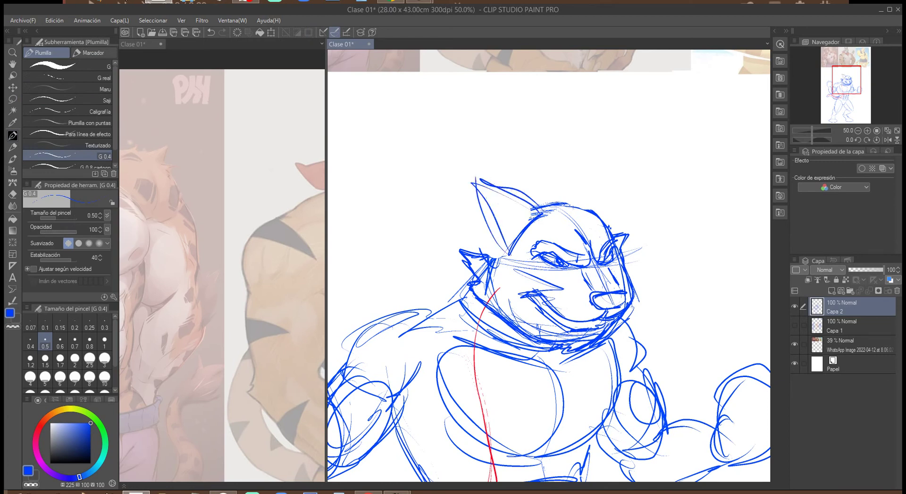
mouse_move(580, 204)
mouse_down()
mouse_move(633, 163)
mouse_move(611, 189)
mouse_move(624, 193)
mouse_move(611, 227)
mouse_move(577, 202)
mouse_move(641, 170)
mouse_up()
drag(640, 170, 617, 225)
Add left-cheek fur, sharpen the eyes and thicken the snout's side lines.
mouse_move(487, 253)
mouse_down()
mouse_move(493, 236)
mouse_move(459, 251)
mouse_up()
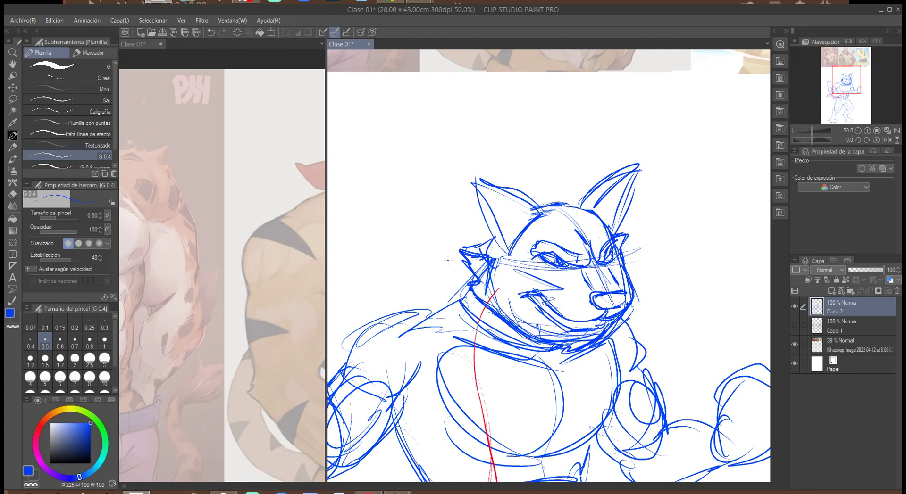
drag(542, 252, 558, 265)
mouse_move(560, 255)
mouse_down()
mouse_move(571, 264)
mouse_move(554, 265)
mouse_move(573, 271)
mouse_up()
mouse_move(570, 267)
mouse_down()
mouse_move(613, 252)
mouse_move(588, 288)
mouse_up()
drag(612, 272, 617, 285)
Draw the left shoulder line extending into the arm and armpit.
mouse_move(473, 277)
mouse_down()
mouse_move(416, 314)
mouse_move(383, 318)
mouse_move(345, 370)
mouse_up()
drag(347, 357, 436, 311)
drag(421, 366, 391, 393)
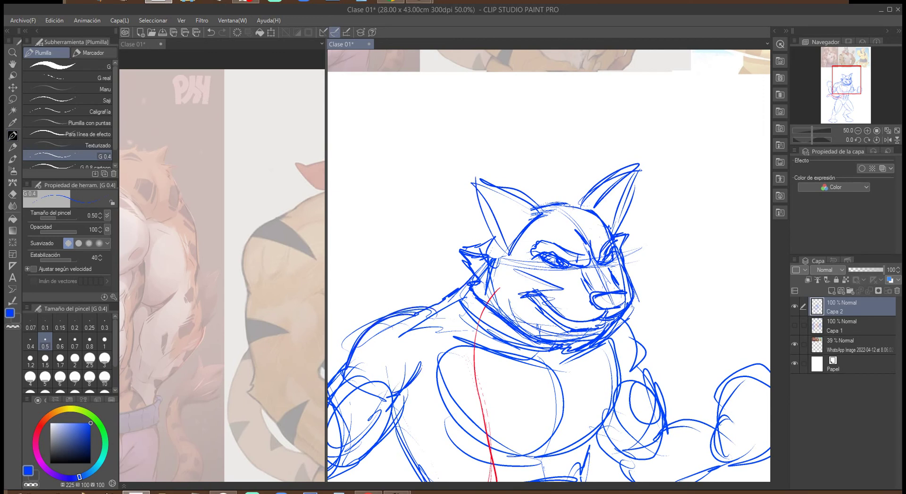
Bring the whole figure into view and flip the canvas horizontally.
scroll(608, 314, down, 2)
drag(633, 321, 642, 269)
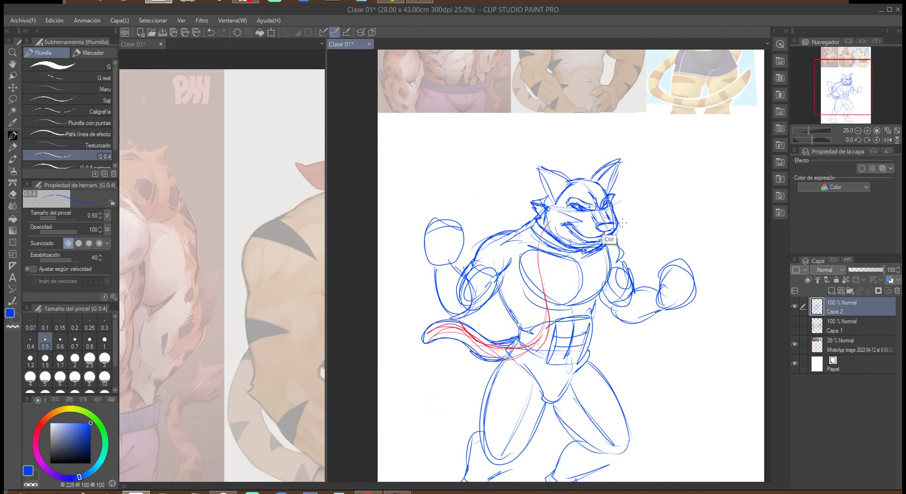
scroll(623, 223, up, 2)
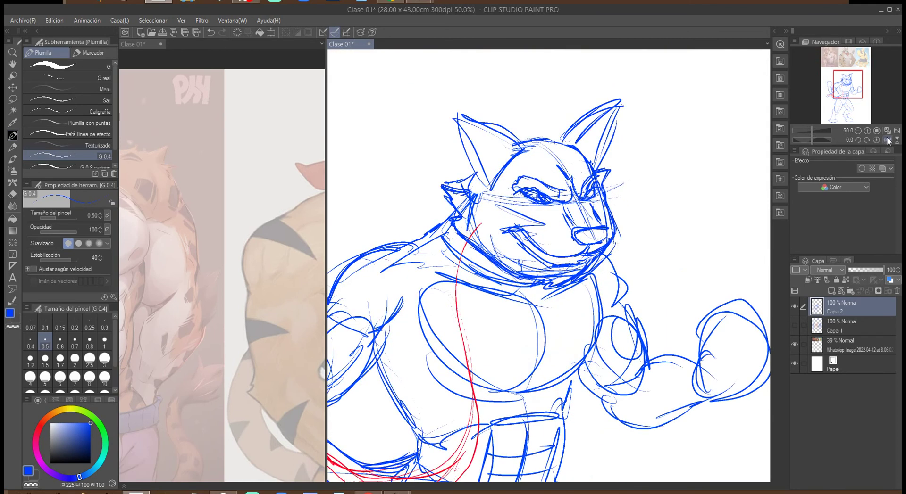
click(887, 140)
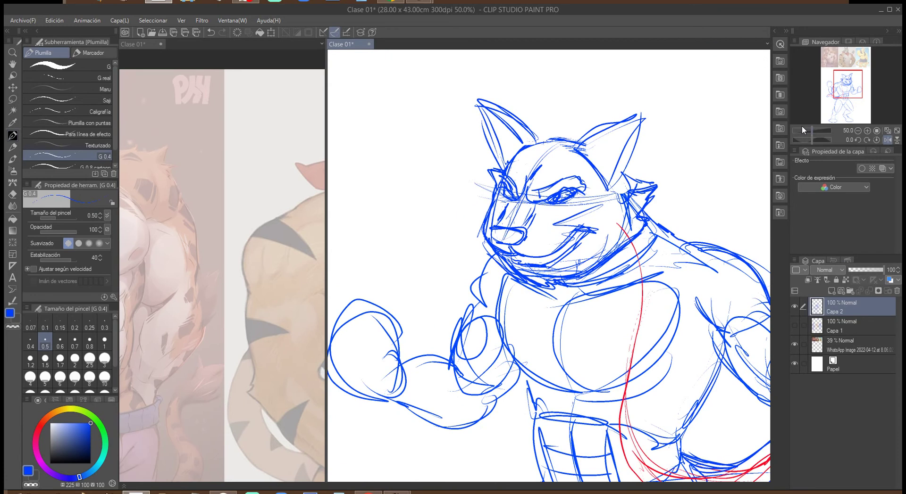
Lasso the head and raise its Luminosity to 77, then deselect.
click(13, 99)
mouse_move(519, 78)
mouse_down()
mouse_move(468, 99)
mouse_move(458, 197)
mouse_move(542, 289)
mouse_move(653, 263)
mouse_move(694, 160)
mouse_move(513, 81)
mouse_up()
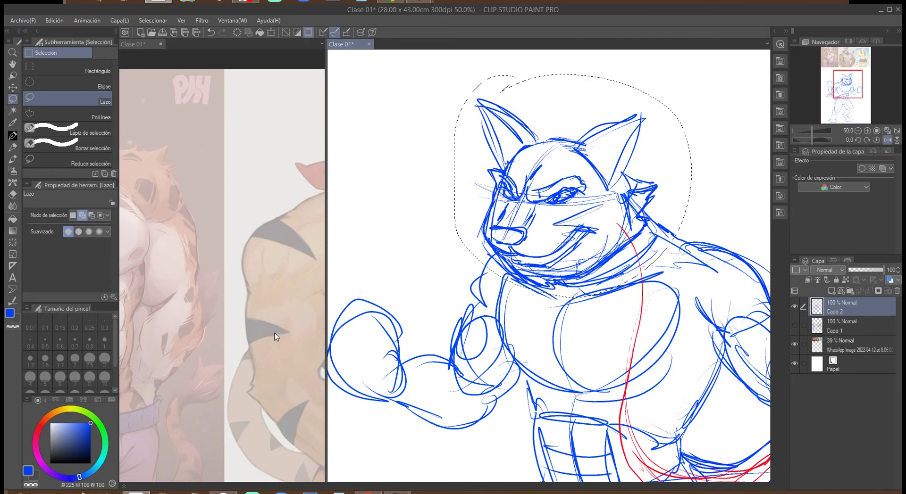
key(ctrl+u)
drag(656, 282, 715, 283)
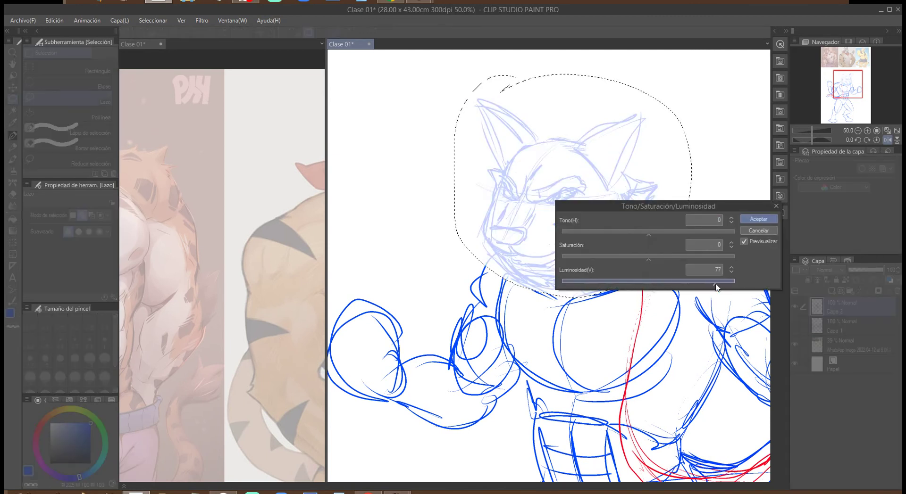
click(761, 220)
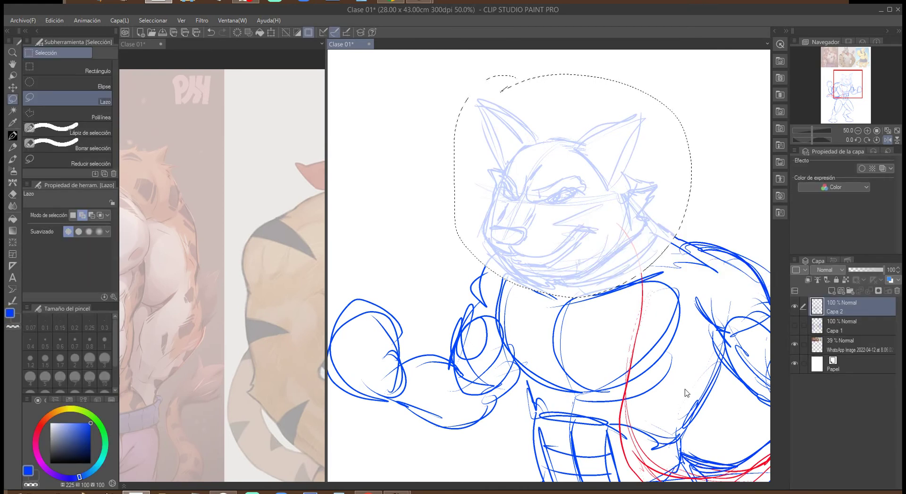
click(13, 136)
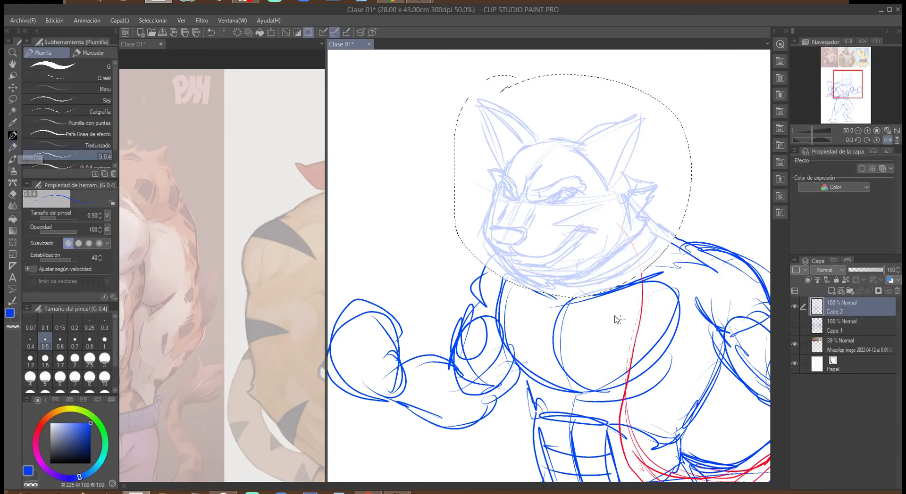
key(ctrl+d)
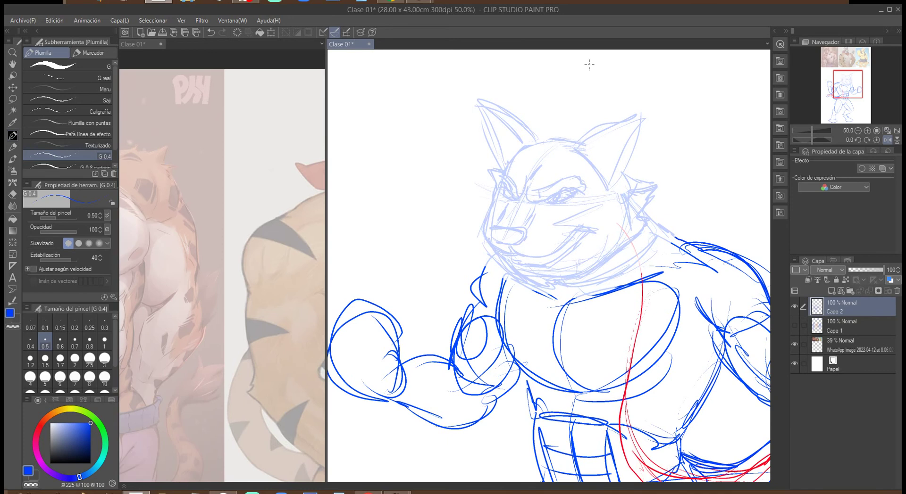
With the G 0.4 pen, draw short strokes along the ear base and across the head top.
drag(579, 149, 606, 169)
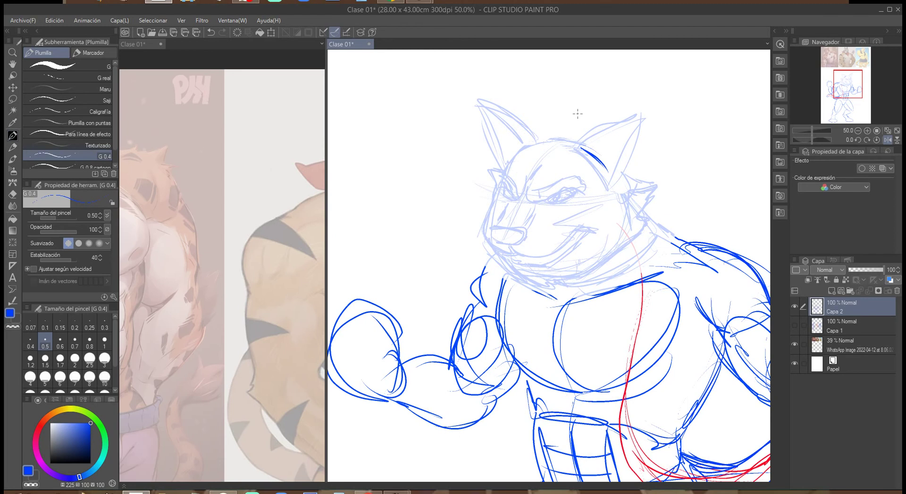
mouse_move(574, 134)
mouse_down()
mouse_move(538, 140)
mouse_move(509, 168)
mouse_up()
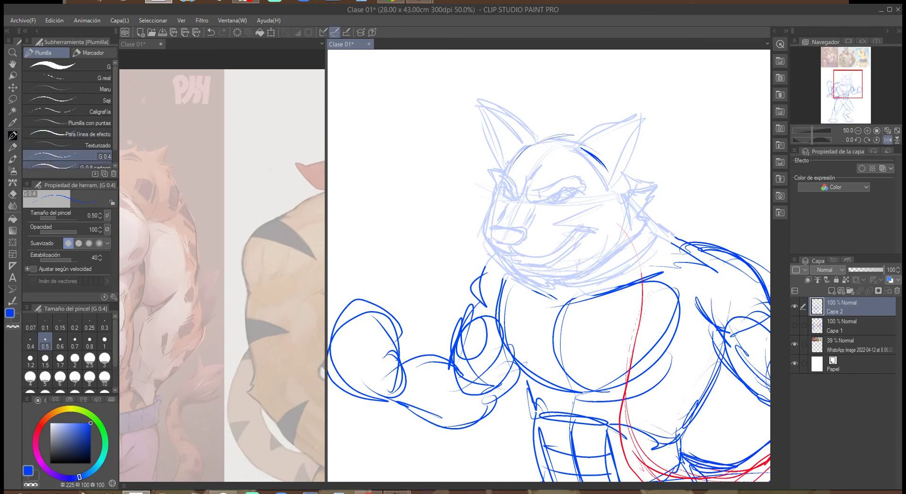
Switch to the G 0.8 pen and outline the head top, left face side and jaw.
click(90, 166)
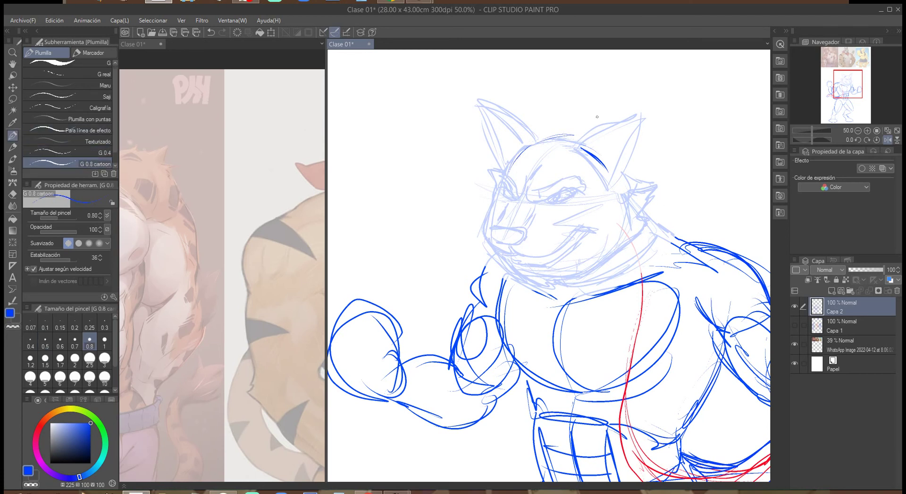
mouse_move(542, 134)
mouse_down()
mouse_move(564, 126)
mouse_move(589, 136)
mouse_move(581, 125)
mouse_move(631, 155)
mouse_move(653, 231)
mouse_up()
mouse_move(542, 130)
mouse_down()
mouse_move(504, 162)
mouse_move(498, 203)
mouse_up()
mouse_move(514, 150)
mouse_down()
mouse_move(493, 234)
mouse_move(500, 209)
mouse_move(496, 254)
mouse_move(520, 261)
mouse_up()
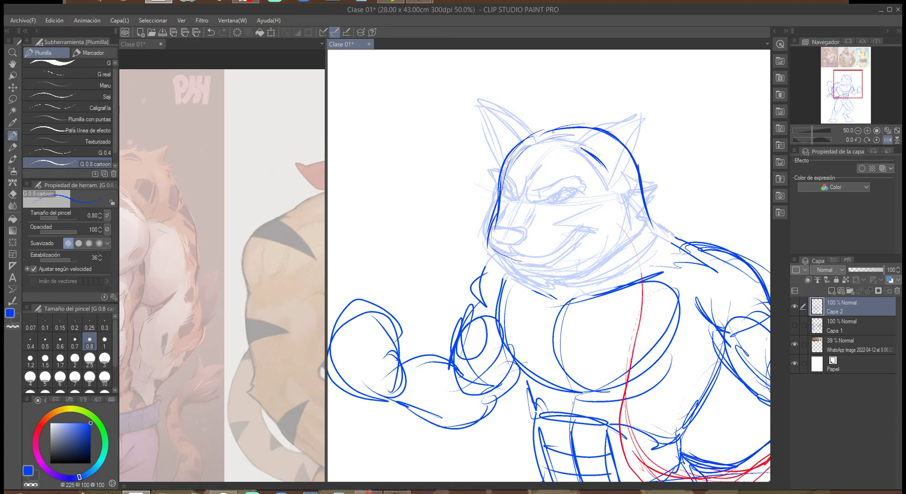
mouse_move(552, 132)
mouse_down()
mouse_move(535, 193)
mouse_move(523, 187)
mouse_move(509, 247)
mouse_move(526, 281)
mouse_up()
mouse_move(492, 240)
mouse_down()
mouse_move(525, 276)
mouse_move(595, 266)
mouse_move(555, 278)
mouse_move(646, 234)
mouse_up()
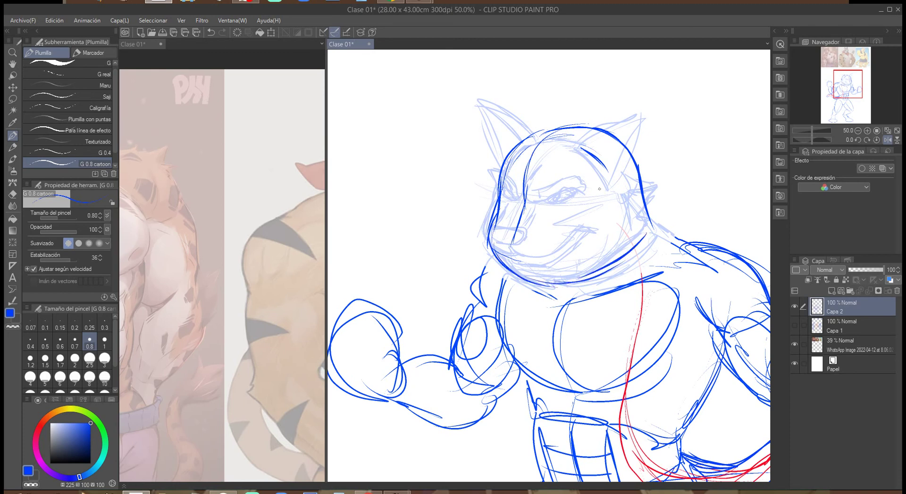
mouse_move(518, 230)
mouse_down()
mouse_move(511, 262)
mouse_move(545, 283)
mouse_up()
Draw the brow line, the right side of the head and jaw, and the hair tuft.
mouse_move(525, 140)
mouse_down()
mouse_move(596, 155)
mouse_move(626, 204)
mouse_up()
mouse_move(605, 174)
mouse_down()
mouse_move(633, 238)
mouse_move(618, 257)
mouse_move(542, 282)
mouse_up()
drag(605, 264, 543, 283)
drag(634, 243, 645, 226)
mouse_move(517, 140)
mouse_down()
mouse_move(573, 124)
mouse_move(595, 97)
mouse_up()
drag(574, 138, 625, 88)
mouse_move(578, 121)
mouse_down()
mouse_move(643, 86)
mouse_move(633, 137)
mouse_move(609, 170)
mouse_move(631, 94)
mouse_up()
Draw the pointed left ear, eye, cheek, mouth line and chin under the snout.
mouse_move(511, 138)
mouse_down()
mouse_move(477, 94)
mouse_move(507, 152)
mouse_up()
mouse_move(477, 93)
mouse_down()
mouse_move(493, 94)
mouse_move(539, 131)
mouse_move(496, 99)
mouse_up()
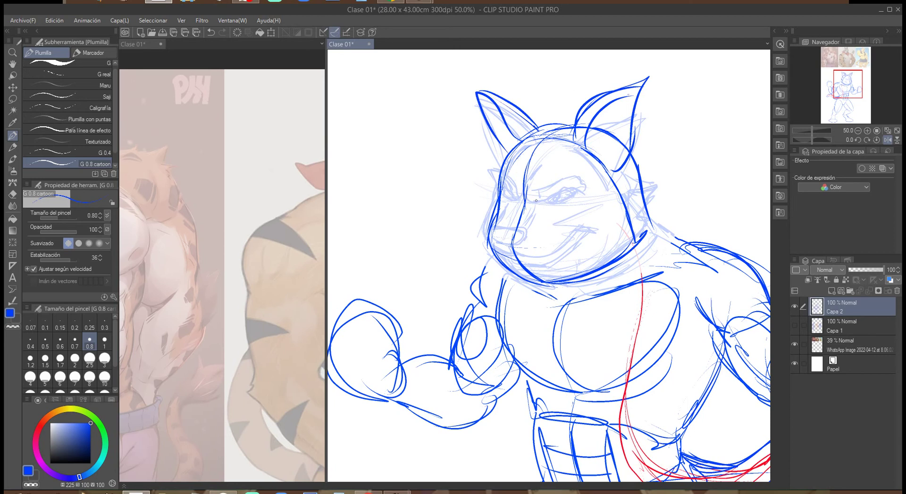
mouse_move(526, 184)
mouse_down()
mouse_move(521, 205)
mouse_move(545, 208)
mouse_move(511, 202)
mouse_up()
drag(501, 192, 507, 201)
mouse_move(502, 169)
mouse_down()
mouse_move(498, 191)
mouse_move(532, 205)
mouse_move(572, 189)
mouse_move(563, 203)
mouse_up()
mouse_move(500, 200)
mouse_down()
mouse_move(515, 231)
mouse_move(537, 237)
mouse_move(496, 240)
mouse_move(504, 250)
mouse_move(532, 256)
mouse_move(547, 238)
mouse_up()
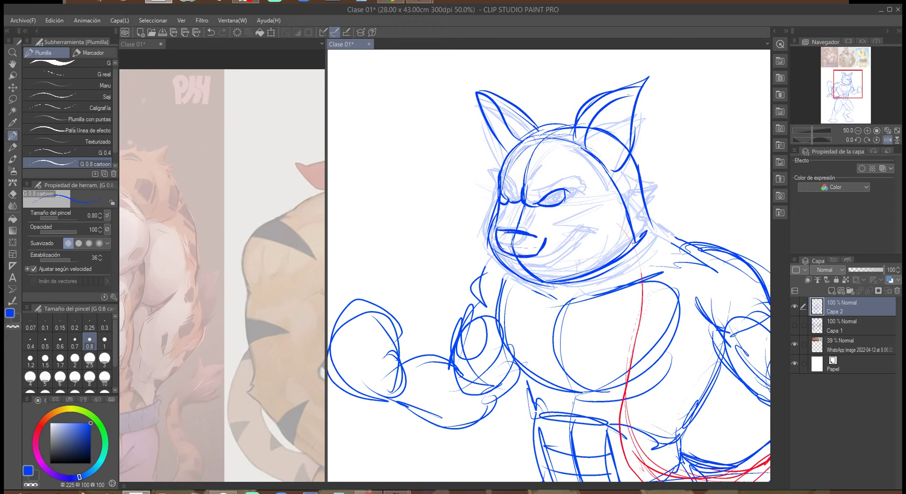
mouse_move(524, 267)
mouse_down()
mouse_move(544, 279)
mouse_move(542, 269)
mouse_move(562, 265)
mouse_move(589, 225)
mouse_up()
mouse_move(496, 246)
mouse_down()
mouse_move(523, 268)
mouse_move(505, 256)
mouse_up()
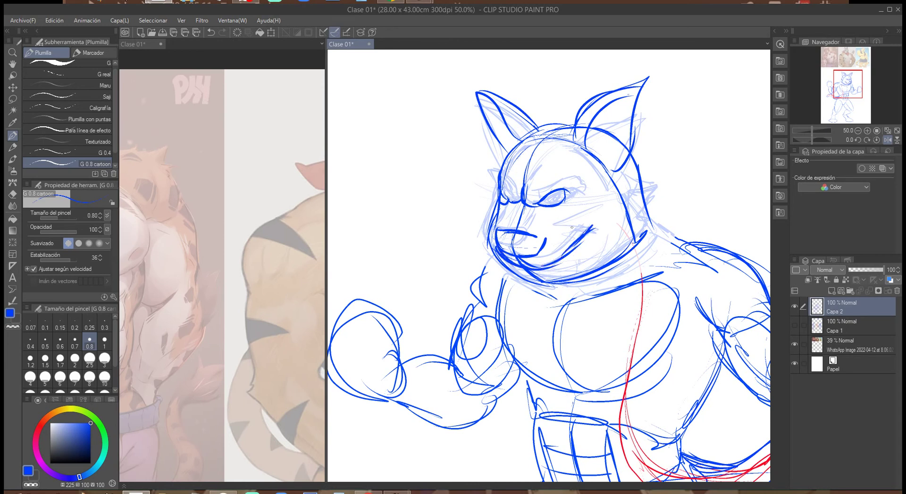
Fill in the left eye and strengthen the left side of the head and brow.
drag(502, 191, 513, 201)
drag(508, 159, 504, 202)
mouse_move(501, 202)
mouse_down()
mouse_move(510, 204)
mouse_move(496, 187)
mouse_up()
drag(511, 150, 495, 191)
mouse_move(516, 146)
mouse_down()
mouse_move(502, 160)
mouse_move(495, 226)
mouse_up()
drag(503, 202, 499, 244)
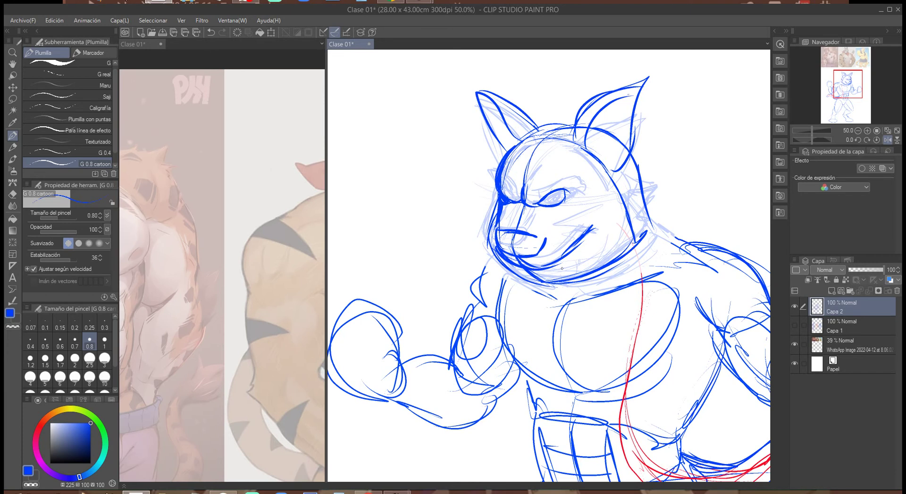
Thicken the jaw line and right cheek, and add a line down the right neck.
mouse_move(560, 258)
mouse_down()
mouse_move(597, 225)
mouse_move(578, 255)
mouse_up()
drag(509, 259, 546, 285)
drag(532, 272, 560, 282)
drag(537, 284, 591, 283)
mouse_move(625, 204)
mouse_down()
mouse_move(628, 225)
mouse_move(602, 264)
mouse_move(620, 241)
mouse_up()
drag(621, 245, 601, 265)
mouse_move(640, 178)
mouse_down()
mouse_move(666, 221)
mouse_move(663, 237)
mouse_move(599, 281)
mouse_up()
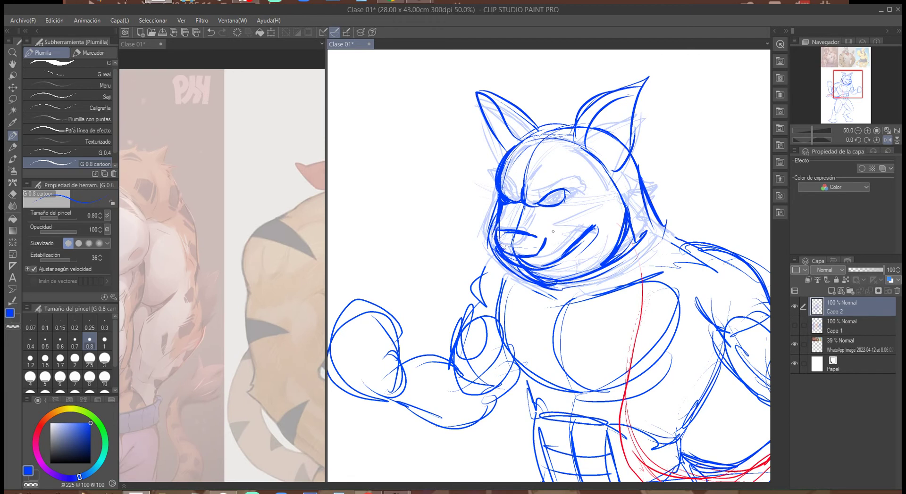
Flip the view horizontally, lasso the head and set its Luminosity to 32, then deselect.
click(887, 140)
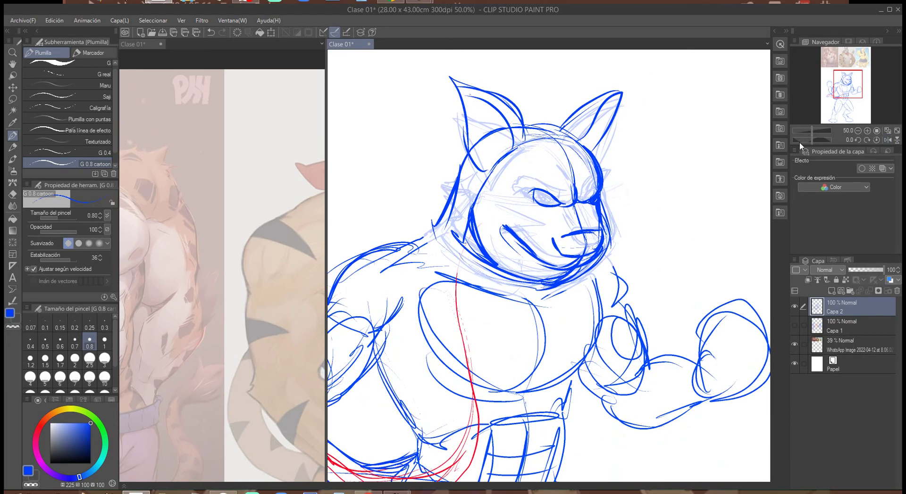
click(13, 98)
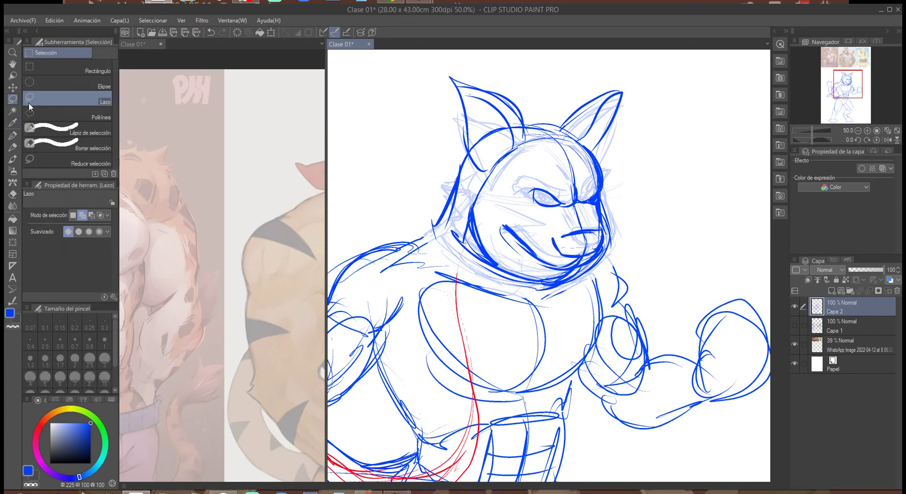
mouse_move(493, 275)
mouse_down()
mouse_move(445, 252)
mouse_move(429, 162)
mouse_move(483, 52)
mouse_move(568, 52)
mouse_move(659, 117)
mouse_move(615, 237)
mouse_move(582, 278)
mouse_move(542, 285)
mouse_up()
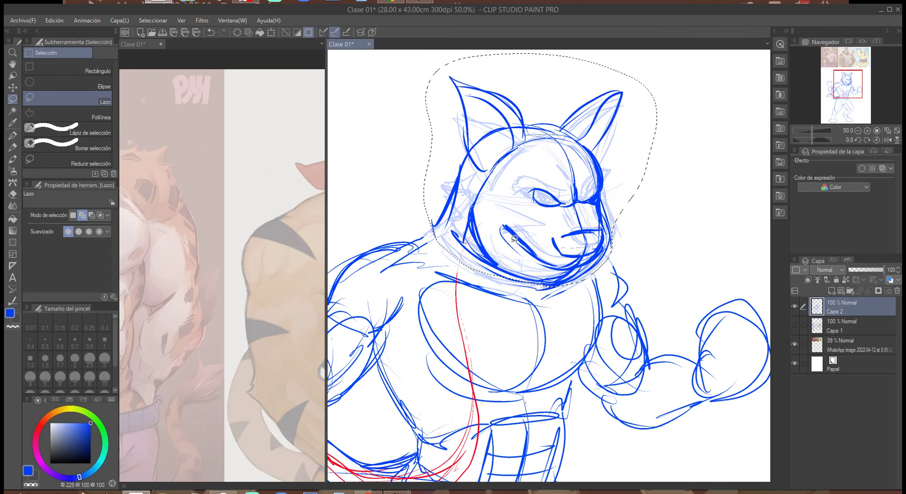
key(ctrl+u)
drag(649, 282, 704, 286)
click(758, 219)
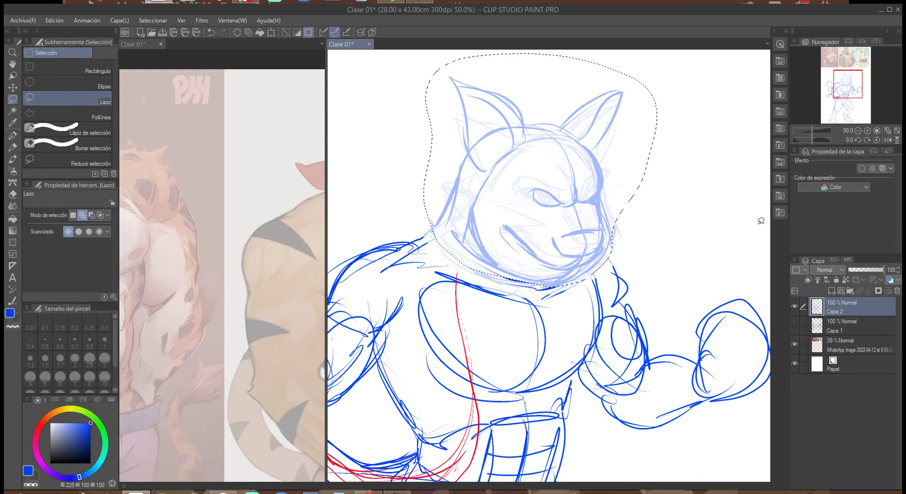
key(ctrl+d)
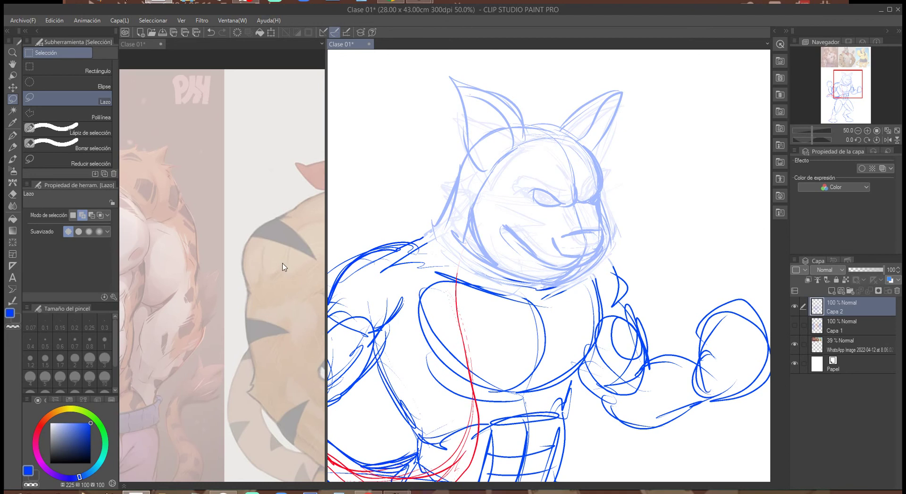
Browse the reference view past the bandana tiger and zoom in on the yellow tiger's head.
click(248, 190)
drag(244, 182, 413, 198)
drag(323, 227, 165, 250)
drag(257, 207, 137, 197)
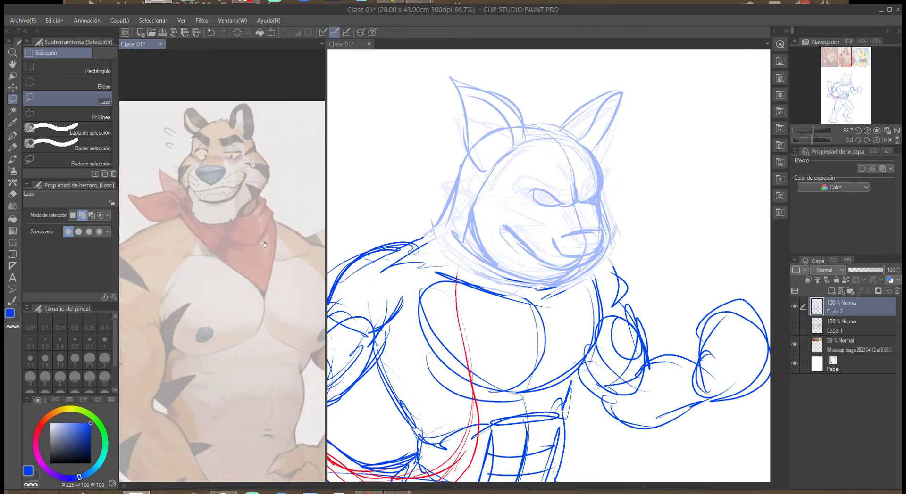
drag(280, 243, 155, 234)
drag(263, 256, 144, 254)
drag(279, 268, 199, 318)
ctrl+click(256, 185)
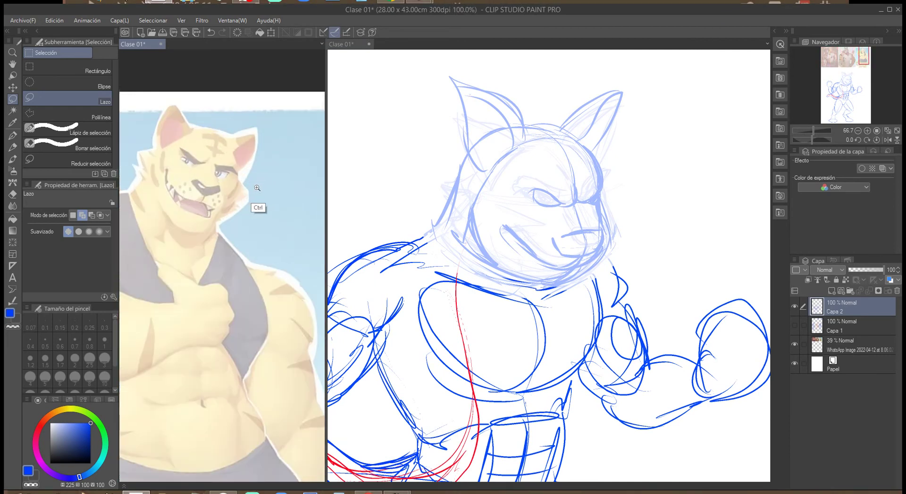
ctrl+click(257, 185)
scroll(243, 210, down, 1)
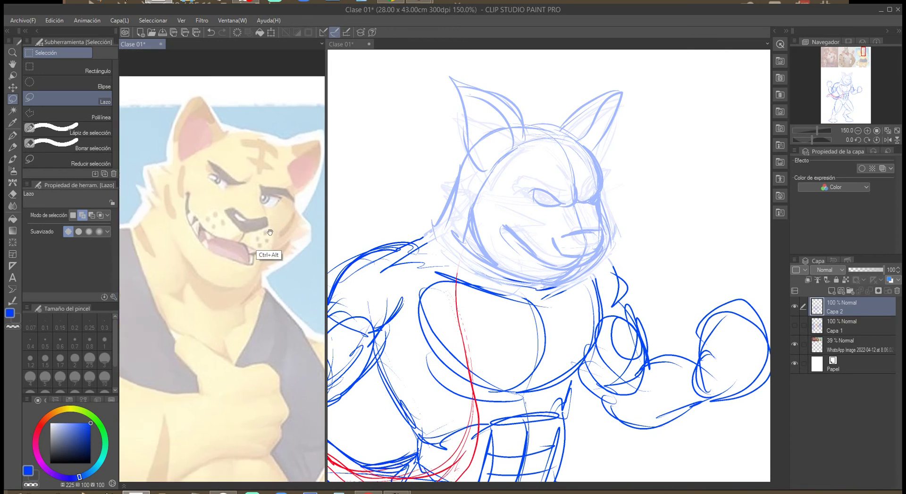
scroll(249, 226, down, 1)
Zoom the reference in on the maned tiger's face and darken the drawing colour to 67.
drag(203, 236, 329, 193)
drag(174, 260, 321, 236)
drag(184, 274, 321, 247)
drag(196, 253, 321, 286)
ctrl+click(268, 188)
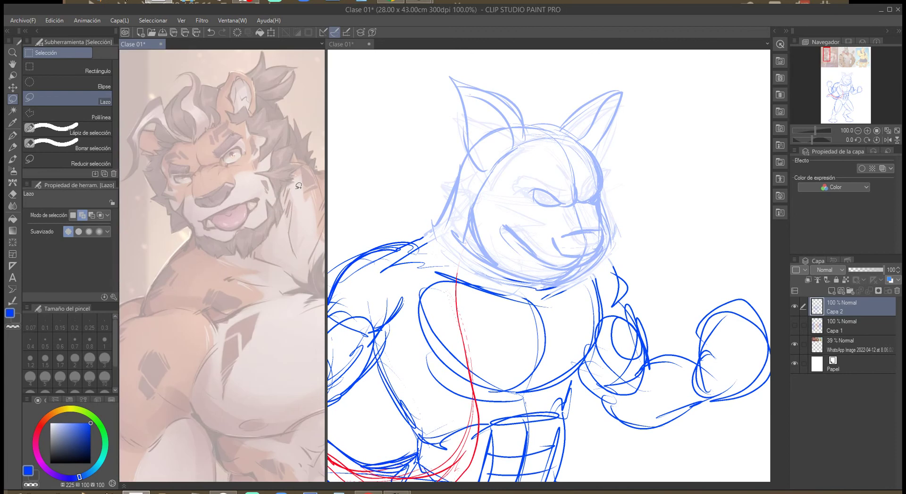
click(90, 436)
click(14, 136)
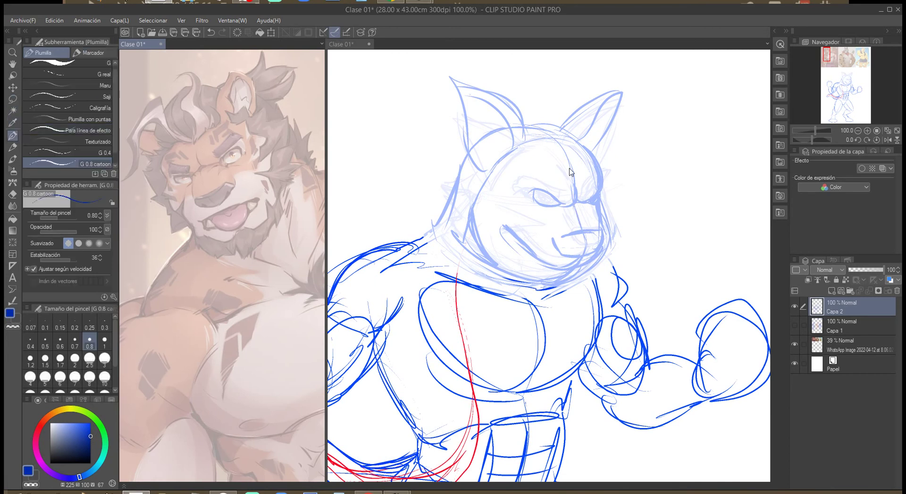
Ink the left eye and brow, right face side, cheek curve and jagged fur under the jaw.
click(562, 210)
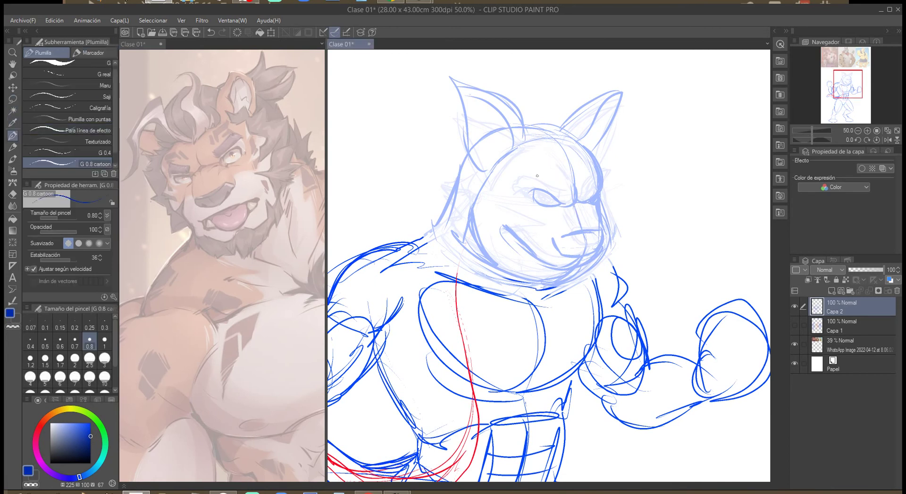
mouse_move(560, 203)
mouse_down()
mouse_move(533, 193)
mouse_move(535, 203)
mouse_move(561, 202)
mouse_move(540, 205)
mouse_move(602, 188)
mouse_move(597, 201)
mouse_move(527, 193)
mouse_move(551, 181)
mouse_move(568, 202)
mouse_move(606, 174)
mouse_move(604, 188)
mouse_move(585, 199)
mouse_up()
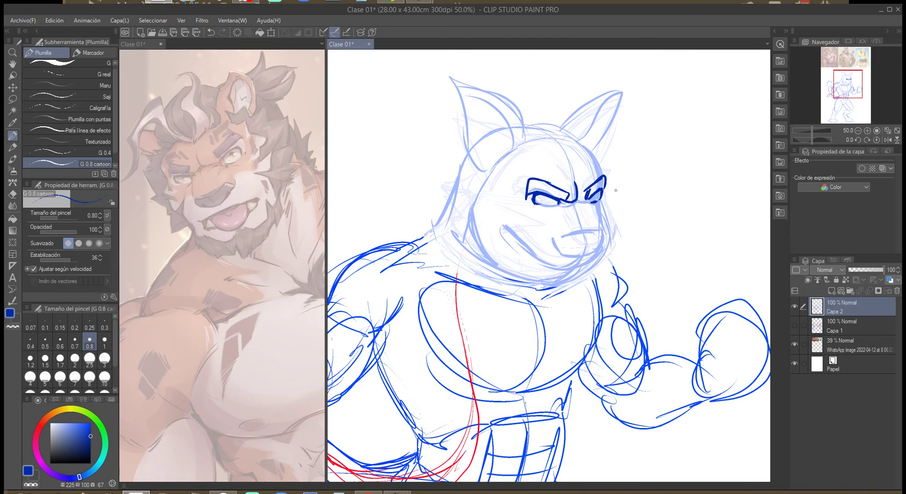
drag(554, 209, 555, 241)
mouse_move(591, 205)
mouse_down()
mouse_move(601, 226)
mouse_move(586, 233)
mouse_move(598, 230)
mouse_move(555, 244)
mouse_move(585, 255)
mouse_move(605, 233)
mouse_move(555, 244)
mouse_up()
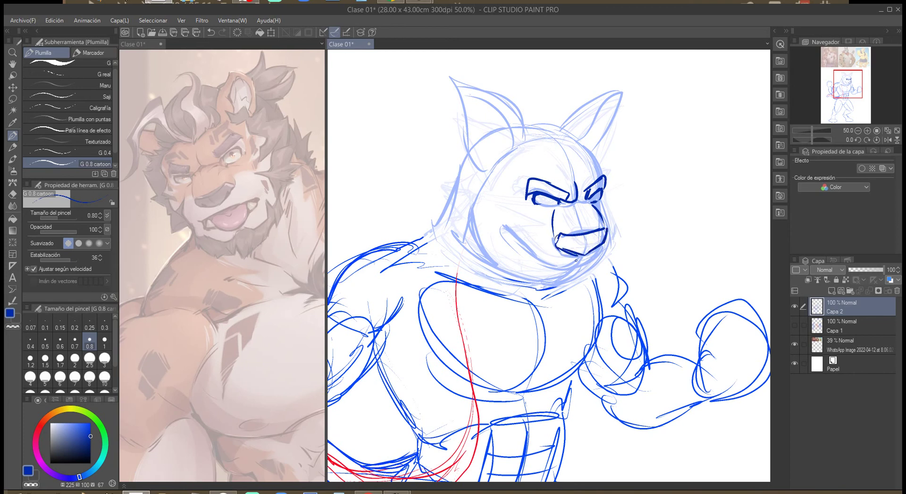
mouse_move(521, 237)
mouse_down()
mouse_move(504, 223)
mouse_move(523, 257)
mouse_move(581, 267)
mouse_move(570, 260)
mouse_move(593, 257)
mouse_up()
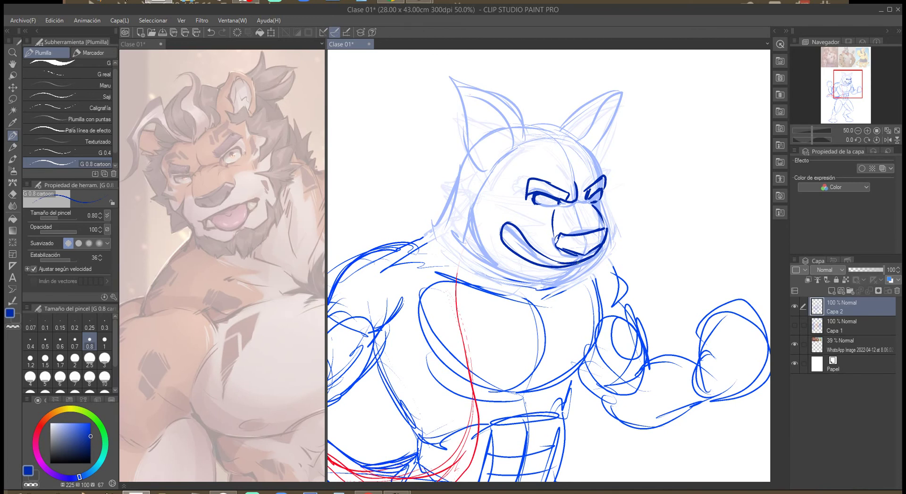
mouse_move(595, 254)
mouse_down()
mouse_move(583, 279)
mouse_move(541, 305)
mouse_up()
mouse_move(554, 291)
mouse_down()
mouse_move(540, 306)
mouse_move(538, 300)
mouse_up()
drag(547, 288, 529, 298)
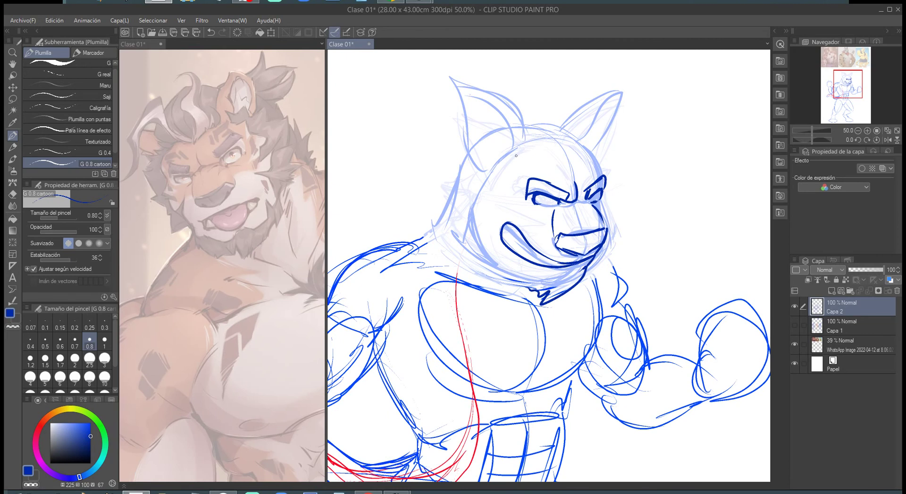
Ink the forelock and hair strands, the right ear, and the tufts and base of the left ear.
mouse_move(571, 161)
mouse_down()
mouse_move(574, 135)
mouse_move(546, 108)
mouse_move(541, 76)
mouse_up()
mouse_move(580, 160)
mouse_down()
mouse_move(561, 112)
mouse_move(585, 141)
mouse_move(566, 103)
mouse_move(542, 135)
mouse_move(520, 98)
mouse_move(526, 138)
mouse_move(520, 129)
mouse_move(556, 128)
mouse_move(524, 89)
mouse_up()
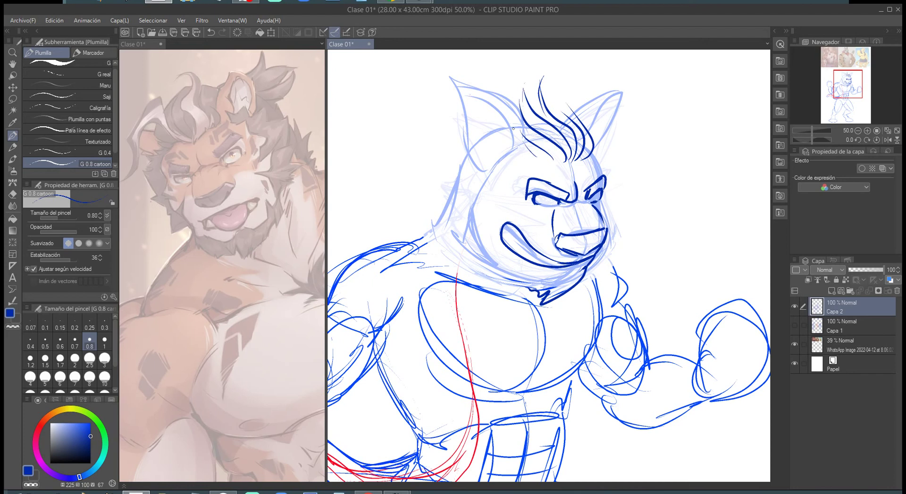
mouse_move(523, 144)
mouse_down()
mouse_move(513, 116)
mouse_move(481, 95)
mouse_move(465, 128)
mouse_move(477, 160)
mouse_move(493, 172)
mouse_move(481, 111)
mouse_move(520, 149)
mouse_move(480, 114)
mouse_move(490, 153)
mouse_up()
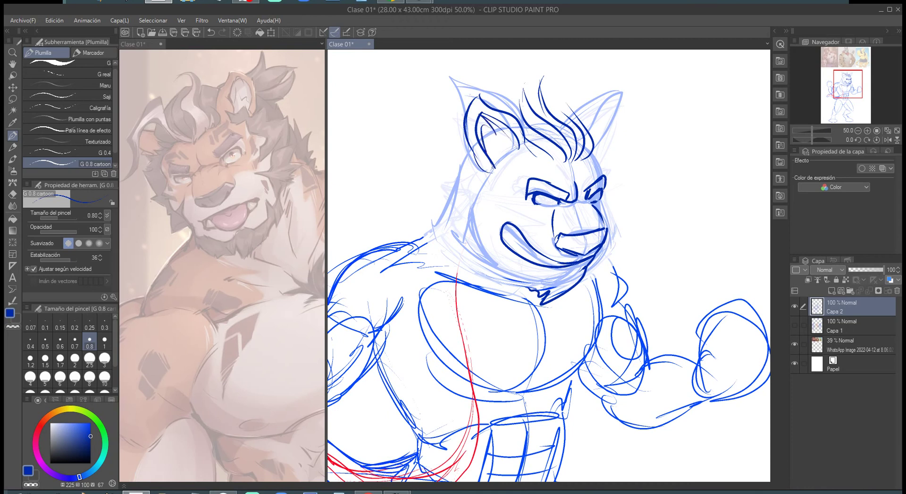
mouse_move(589, 126)
mouse_down()
mouse_move(615, 96)
mouse_move(591, 157)
mouse_move(584, 105)
mouse_move(613, 94)
mouse_move(595, 163)
mouse_up()
mouse_move(594, 164)
mouse_down()
mouse_move(617, 127)
mouse_move(595, 95)
mouse_up()
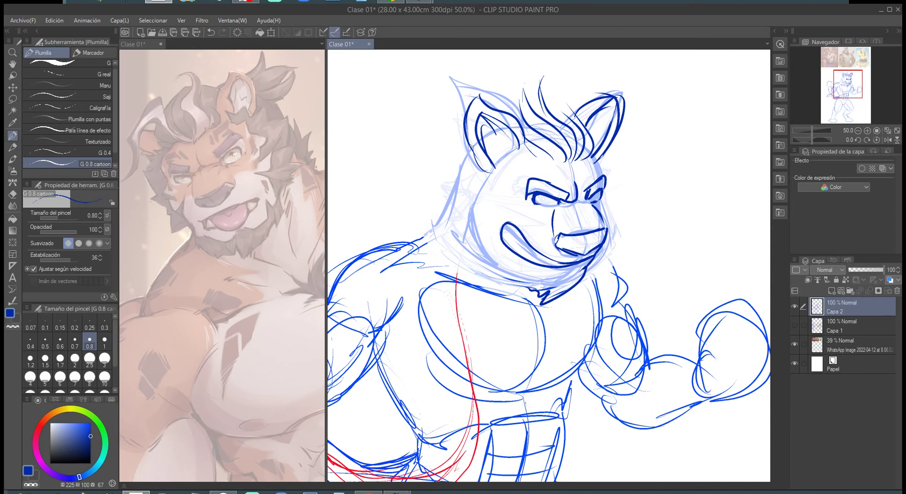
mouse_move(463, 145)
mouse_down()
mouse_move(451, 150)
mouse_move(460, 163)
mouse_move(443, 177)
mouse_move(434, 231)
mouse_up()
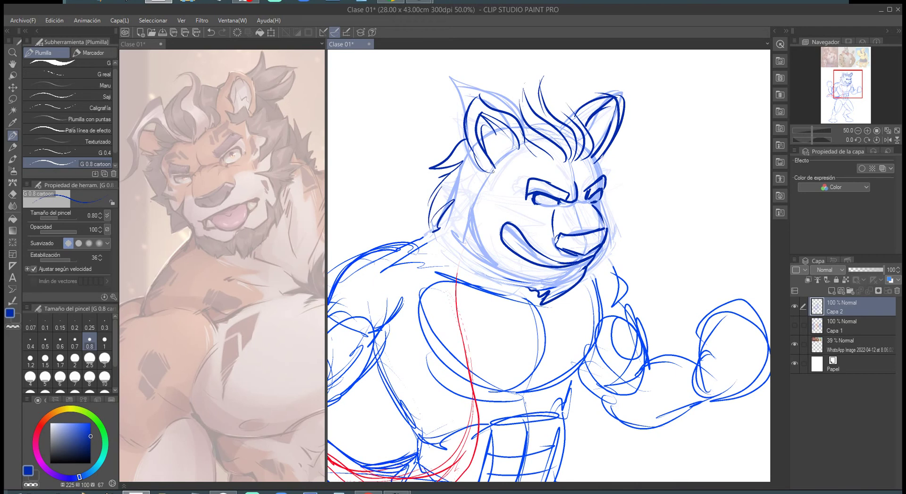
mouse_move(508, 159)
mouse_down()
mouse_move(482, 163)
mouse_move(488, 209)
mouse_move(456, 155)
mouse_up()
Ink the right side of the face, the teeth inside the mouth, and both eyes with pupils.
drag(598, 158, 609, 228)
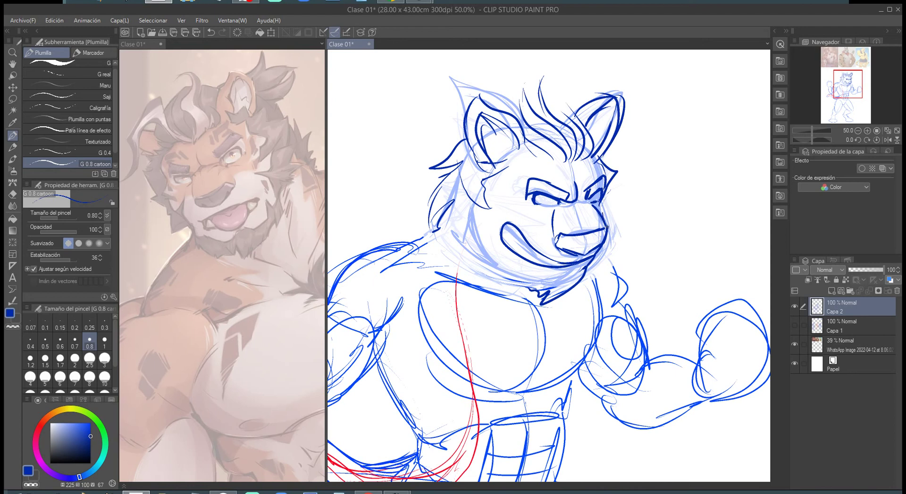
mouse_move(511, 222)
mouse_down()
mouse_move(514, 250)
mouse_move(547, 266)
mouse_move(510, 248)
mouse_move(509, 236)
mouse_up()
drag(520, 226, 509, 245)
mouse_move(538, 194)
mouse_down()
mouse_move(548, 206)
mouse_move(597, 198)
mouse_up()
drag(598, 191, 594, 202)
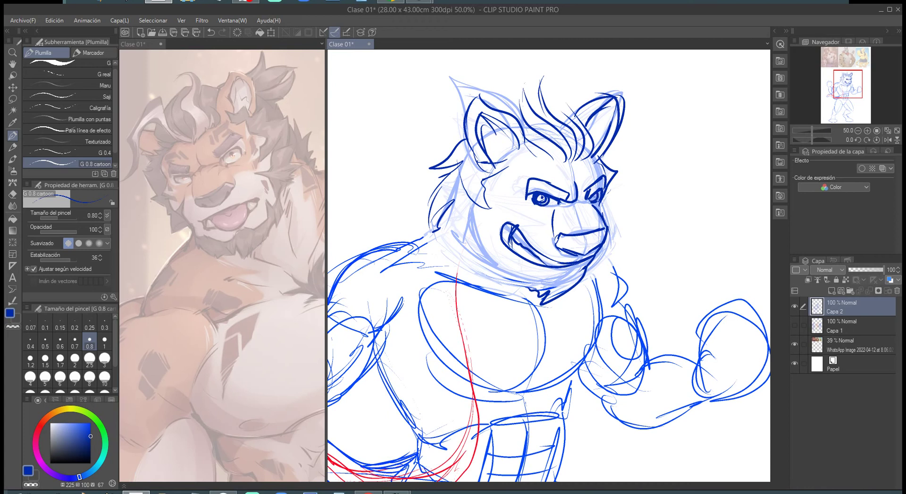
Flip the view horizontally and ink zigzag fur along the cheek, jaw, chin and neck.
click(887, 140)
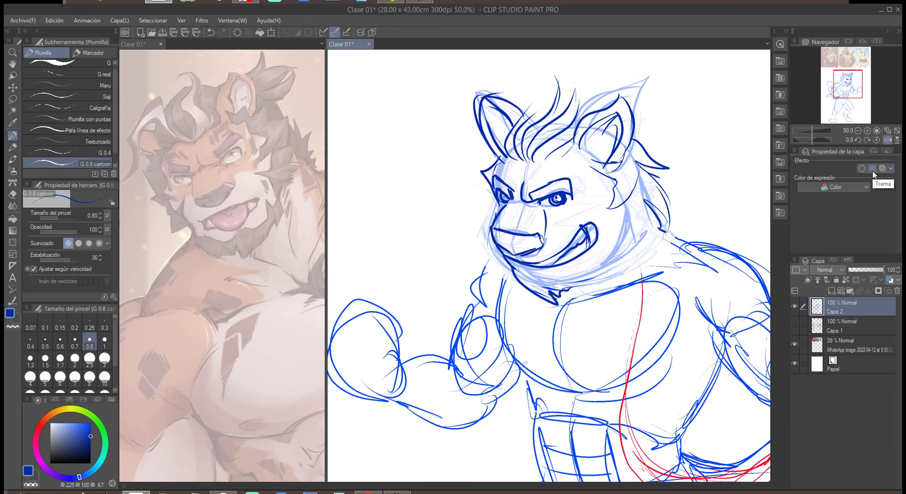
mouse_move(628, 193)
mouse_down()
mouse_move(655, 203)
mouse_move(614, 225)
mouse_move(646, 214)
mouse_move(610, 237)
mouse_move(633, 241)
mouse_up()
drag(667, 218, 637, 228)
drag(662, 227, 646, 242)
mouse_move(620, 238)
mouse_down()
mouse_move(600, 268)
mouse_move(636, 252)
mouse_up()
drag(566, 290, 597, 274)
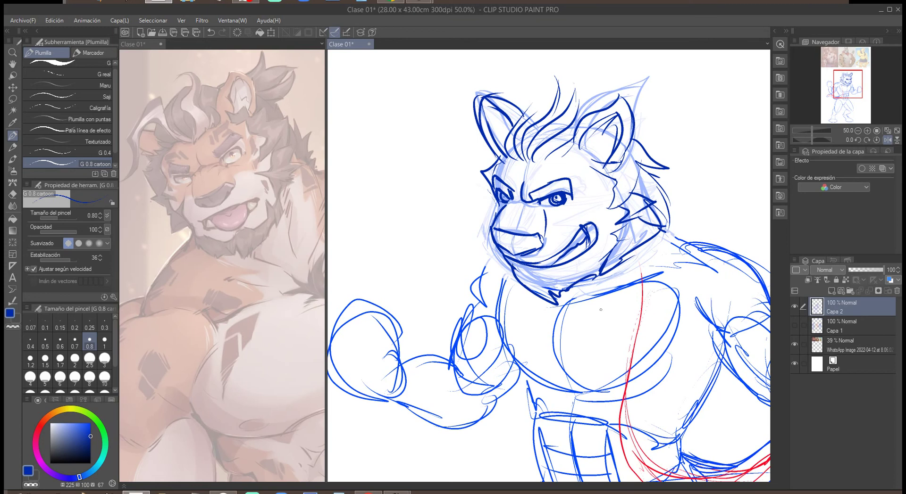
drag(660, 228, 693, 242)
Ink the collar line, both pectoral outlines, the torso side and the line below the chest.
drag(560, 315, 632, 289)
drag(582, 304, 642, 288)
drag(561, 310, 568, 374)
mouse_move(553, 335)
mouse_down()
mouse_move(586, 388)
mouse_move(602, 396)
mouse_move(656, 370)
mouse_up()
mouse_move(605, 389)
mouse_down()
mouse_move(666, 356)
mouse_move(683, 306)
mouse_up()
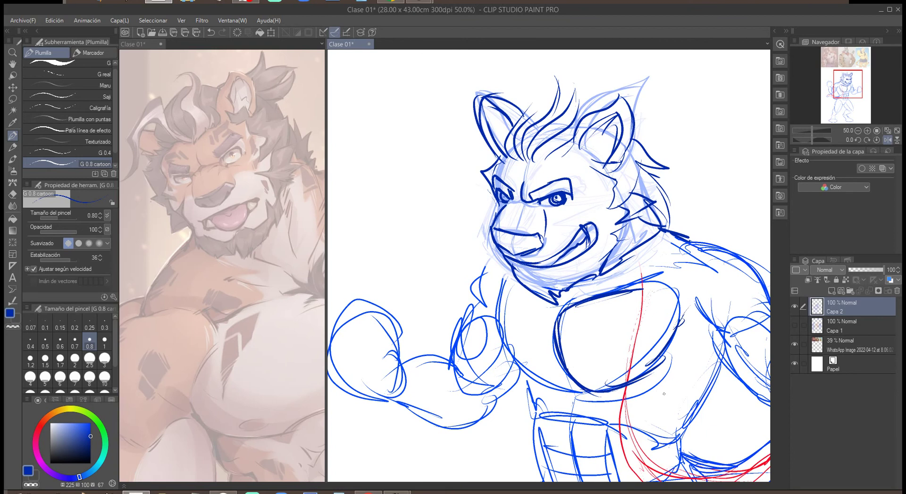
mouse_move(636, 384)
mouse_down()
mouse_move(696, 334)
mouse_move(704, 346)
mouse_move(699, 393)
mouse_move(682, 405)
mouse_move(679, 444)
mouse_up()
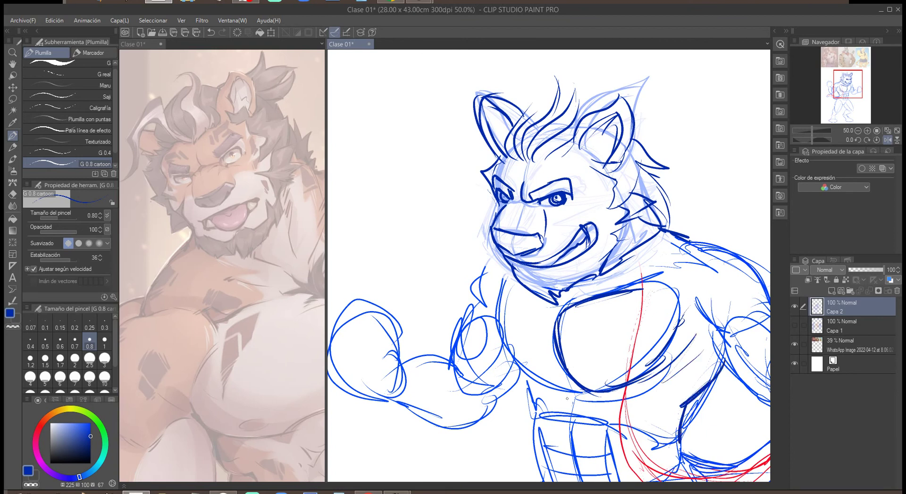
mouse_move(573, 389)
mouse_down()
mouse_move(569, 421)
mouse_move(586, 427)
mouse_up()
Trace the left chest outline, neck and shoulder down into the upper arm.
mouse_move(511, 289)
mouse_down()
mouse_move(509, 373)
mouse_move(574, 395)
mouse_move(542, 384)
mouse_up()
drag(512, 273, 476, 307)
drag(499, 251, 457, 372)
mouse_move(470, 308)
mouse_down()
mouse_move(460, 377)
mouse_move(476, 382)
mouse_move(505, 366)
mouse_move(493, 385)
mouse_up()
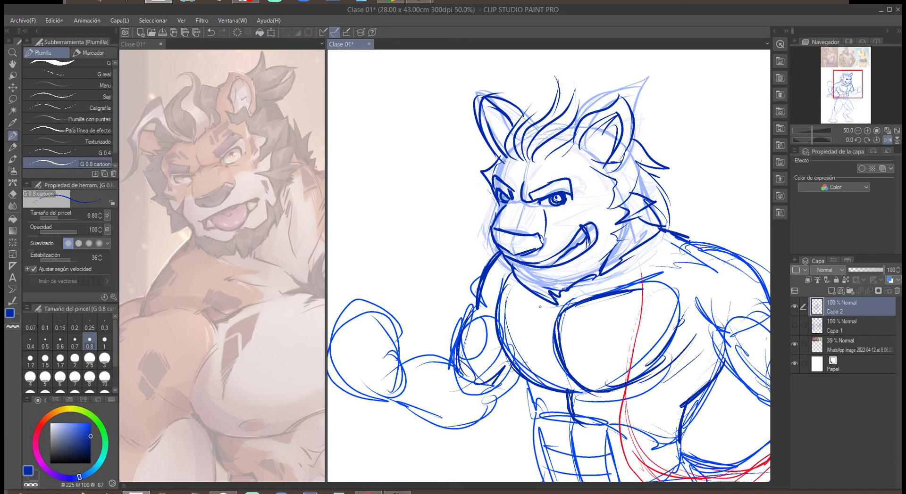
Ink the chest curves and the top contour of the shoulder.
mouse_move(697, 255)
mouse_down()
mouse_move(562, 165)
mouse_move(587, 251)
mouse_up()
mouse_move(541, 190)
mouse_down()
mouse_move(594, 246)
mouse_move(600, 233)
mouse_up()
drag(600, 191, 597, 241)
drag(600, 206, 594, 223)
mouse_move(555, 151)
mouse_down()
mouse_move(604, 151)
mouse_move(620, 164)
mouse_up()
mouse_move(556, 143)
mouse_down()
mouse_move(602, 152)
mouse_move(634, 195)
mouse_move(637, 216)
mouse_up()
drag(624, 176, 635, 213)
mouse_move(563, 142)
mouse_down()
mouse_move(625, 174)
mouse_move(616, 166)
mouse_up()
mouse_move(605, 203)
mouse_down()
mouse_move(628, 217)
mouse_move(632, 209)
mouse_up()
Outline the inner upper arm, the shoulder edge and the curved forearm.
drag(597, 216, 574, 199)
drag(566, 228, 609, 283)
mouse_move(567, 229)
mouse_down()
mouse_move(582, 265)
mouse_move(610, 286)
mouse_up()
mouse_move(609, 286)
mouse_down()
mouse_move(588, 221)
mouse_move(638, 227)
mouse_up()
drag(608, 194, 637, 220)
mouse_move(632, 221)
mouse_down()
mouse_move(641, 214)
mouse_move(615, 248)
mouse_move(656, 306)
mouse_up()
drag(617, 255, 660, 306)
mouse_move(657, 199)
mouse_down()
mouse_move(620, 272)
mouse_move(694, 233)
mouse_move(686, 199)
mouse_up()
mouse_move(582, 169)
mouse_down()
mouse_move(634, 223)
mouse_move(753, 193)
mouse_up()
Ink the forearm from elbow to fist, then the near fist's knuckles, wrist and finger lines.
mouse_move(420, 283)
mouse_down()
mouse_move(484, 284)
mouse_move(491, 292)
mouse_move(482, 337)
mouse_move(408, 313)
mouse_move(513, 303)
mouse_move(492, 339)
mouse_move(525, 297)
mouse_move(521, 309)
mouse_up()
mouse_move(450, 290)
mouse_down()
mouse_move(488, 286)
mouse_move(416, 294)
mouse_move(479, 286)
mouse_up()
mouse_move(410, 277)
mouse_down()
mouse_move(427, 270)
mouse_move(368, 295)
mouse_up()
drag(386, 257, 370, 283)
mouse_move(385, 248)
mouse_down()
mouse_move(369, 282)
mouse_move(370, 272)
mouse_up()
mouse_move(388, 249)
mouse_down()
mouse_move(377, 257)
mouse_move(410, 267)
mouse_move(392, 277)
mouse_move(416, 311)
mouse_move(402, 317)
mouse_up()
mouse_move(356, 274)
mouse_down()
mouse_move(386, 236)
mouse_move(404, 242)
mouse_up()
drag(394, 245, 406, 254)
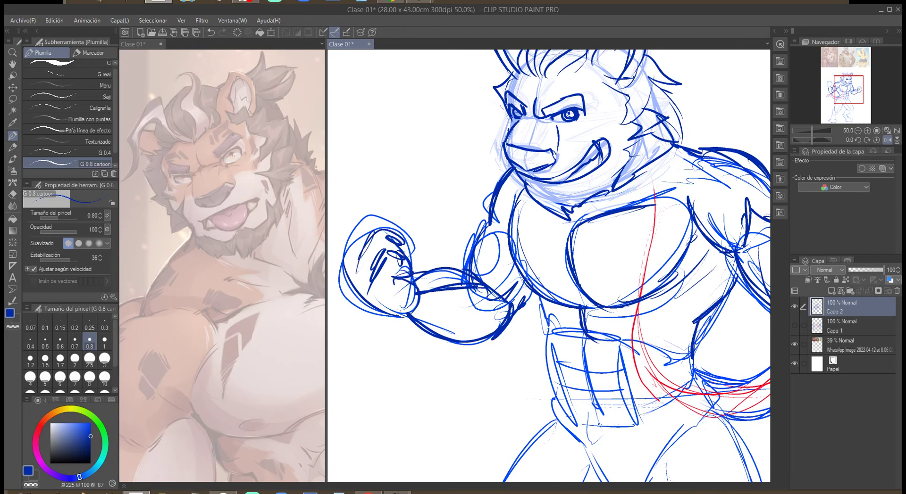
mouse_move(349, 258)
mouse_down()
mouse_move(391, 224)
mouse_move(351, 247)
mouse_move(346, 300)
mouse_up()
mouse_move(395, 221)
mouse_down()
mouse_move(416, 240)
mouse_move(416, 256)
mouse_move(424, 239)
mouse_move(420, 260)
mouse_move(386, 236)
mouse_up()
drag(398, 236, 412, 262)
On the other side of the figure, ink the raised fist's outline, band and finger arcs.
drag(710, 335, 591, 351)
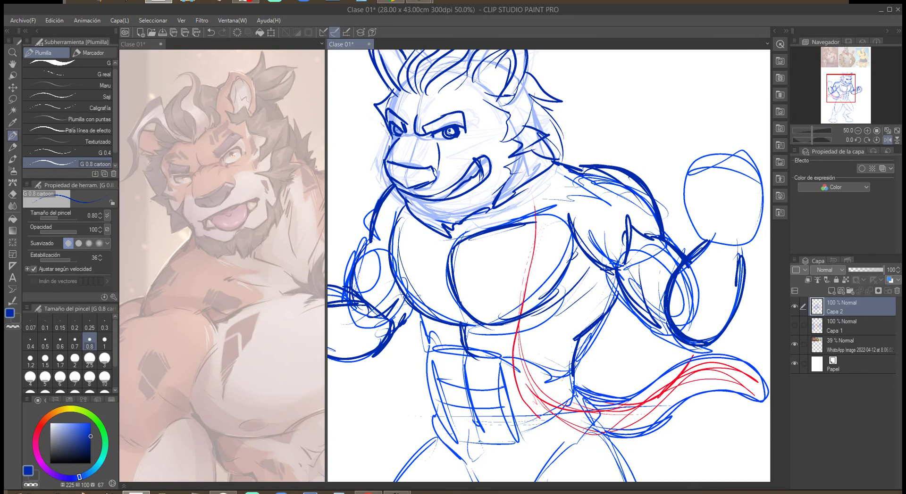
mouse_move(725, 214)
mouse_down()
mouse_move(704, 250)
mouse_move(695, 255)
mouse_move(684, 236)
mouse_move(672, 289)
mouse_move(705, 298)
mouse_move(731, 222)
mouse_up()
drag(665, 262, 721, 295)
drag(699, 262, 703, 295)
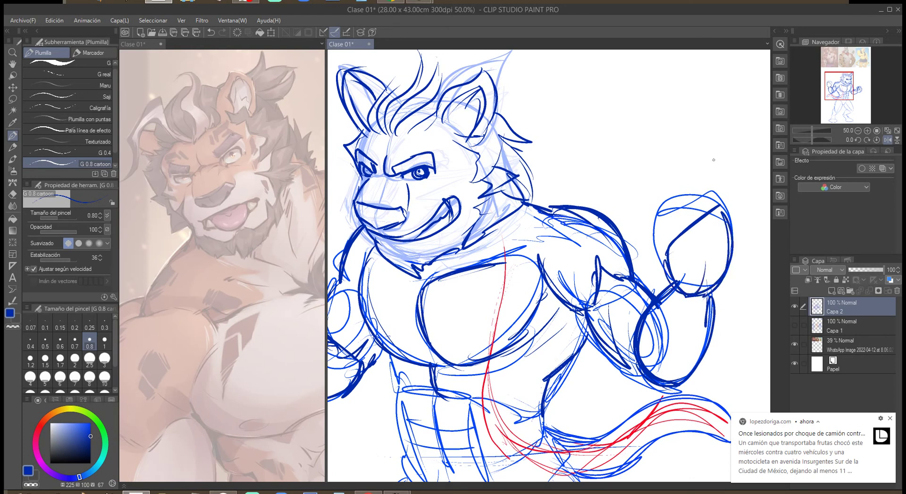
mouse_move(674, 231)
mouse_down()
mouse_move(649, 224)
mouse_move(651, 247)
mouse_move(660, 208)
mouse_move(670, 213)
mouse_move(706, 199)
mouse_move(713, 220)
mouse_move(706, 190)
mouse_up()
drag(703, 191, 720, 225)
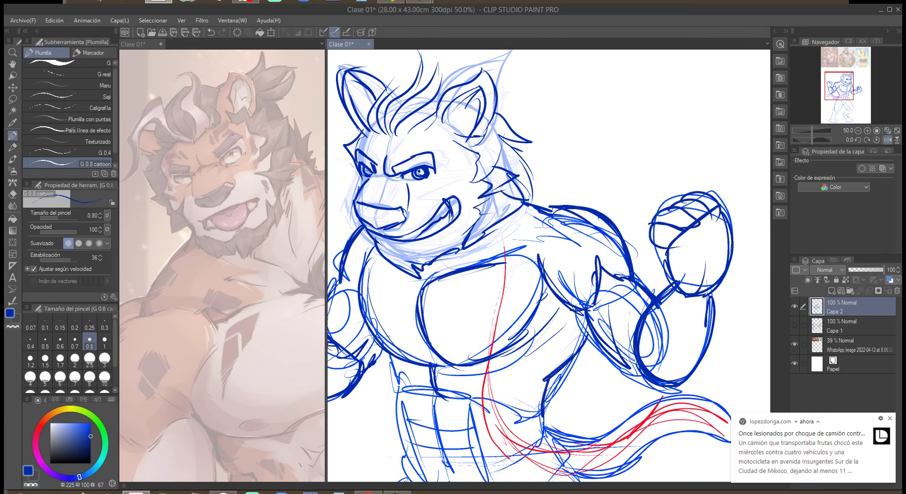
mouse_move(649, 237)
mouse_down()
mouse_move(654, 268)
mouse_move(666, 262)
mouse_up()
Pan back to the near fist and lasso the area around it.
drag(470, 249, 642, 228)
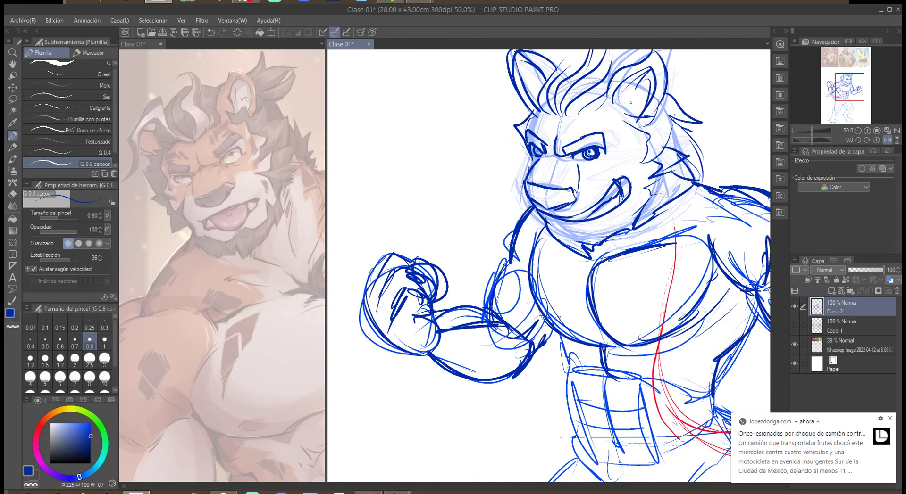
key(m)
mouse_move(437, 309)
mouse_down()
mouse_move(416, 225)
mouse_move(455, 330)
mouse_up()
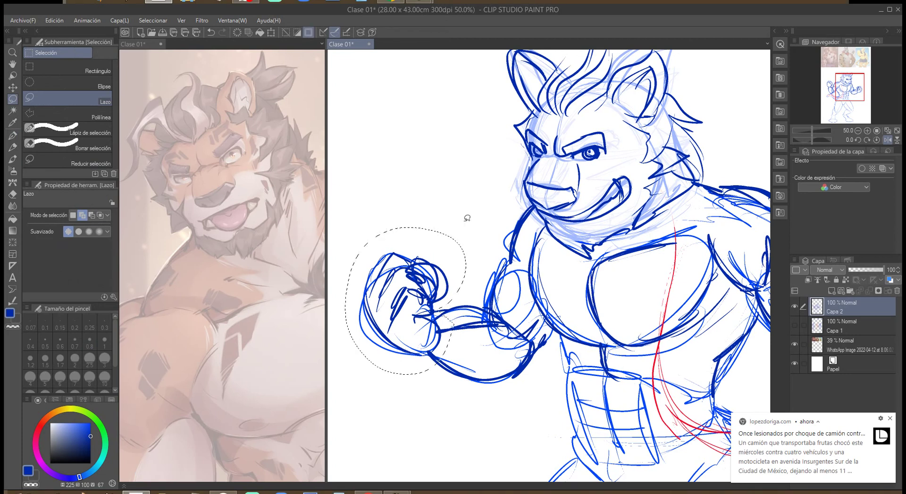
Fade the near fist's old lines by raising Luminosity to 82, then deselect.
key(ctrl+u)
drag(649, 281, 718, 280)
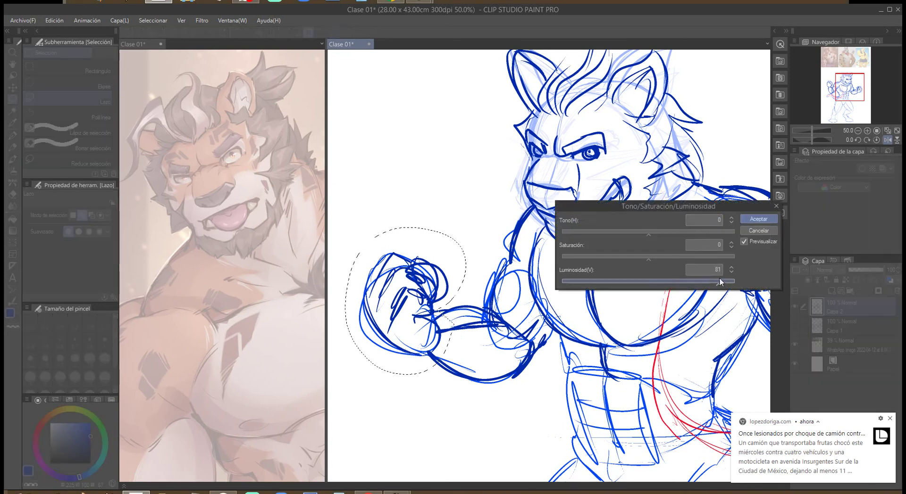
click(765, 220)
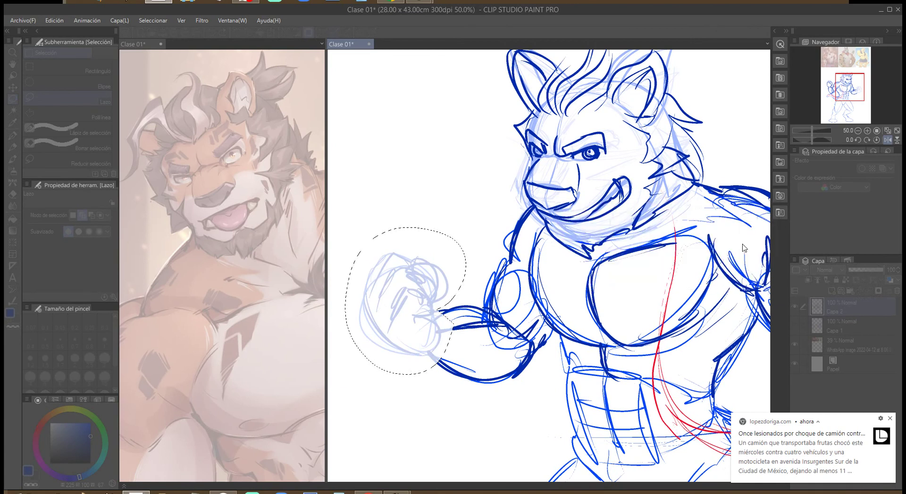
key(ctrl+d)
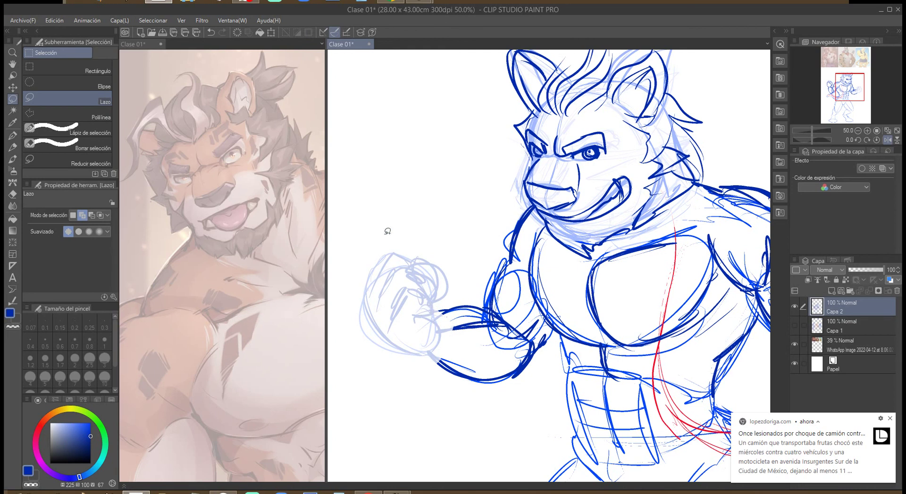
Redraw the fist with the pen as a clenched fist with wrist and forearm edge.
key(p)
mouse_move(413, 303)
mouse_down()
mouse_move(366, 284)
mouse_move(364, 293)
mouse_move(375, 336)
mouse_move(427, 360)
mouse_up()
mouse_move(373, 282)
mouse_down()
mouse_move(423, 305)
mouse_move(420, 320)
mouse_move(405, 307)
mouse_move(420, 330)
mouse_move(406, 300)
mouse_move(397, 310)
mouse_move(414, 331)
mouse_move(385, 278)
mouse_move(414, 288)
mouse_move(420, 300)
mouse_move(373, 285)
mouse_move(381, 268)
mouse_move(416, 287)
mouse_up()
mouse_move(364, 298)
mouse_down()
mouse_move(374, 265)
mouse_move(389, 264)
mouse_move(414, 286)
mouse_move(427, 259)
mouse_move(416, 287)
mouse_move(434, 312)
mouse_up()
mouse_move(438, 279)
mouse_down()
mouse_move(453, 341)
mouse_move(448, 363)
mouse_move(372, 333)
mouse_up()
mouse_move(442, 360)
mouse_down()
mouse_move(380, 339)
mouse_move(367, 317)
mouse_move(375, 265)
mouse_up()
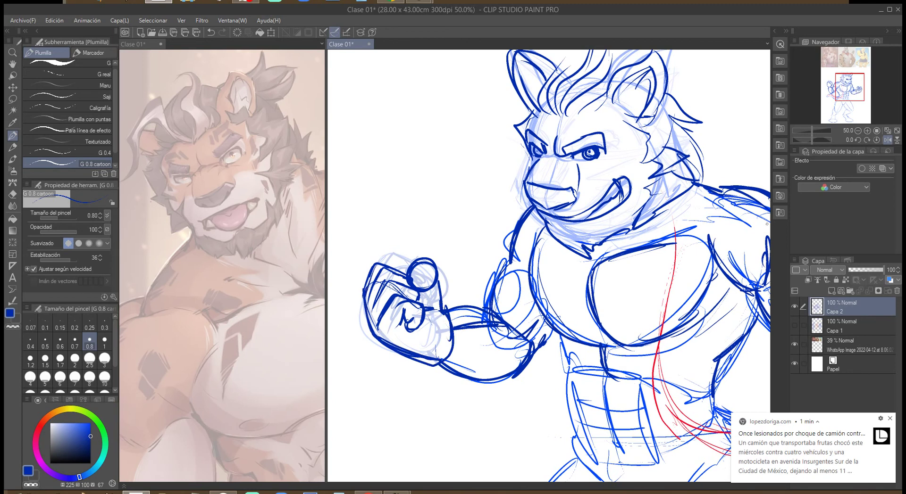
Check the whole figure zoomed out, then ink the abdominal muscle block lines.
scroll(636, 283, down, 2)
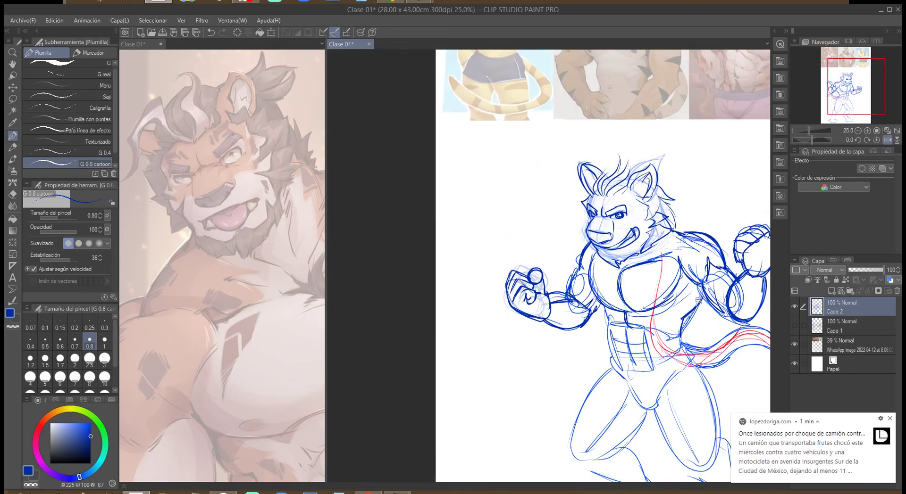
drag(703, 297, 615, 288)
drag(632, 317, 640, 288)
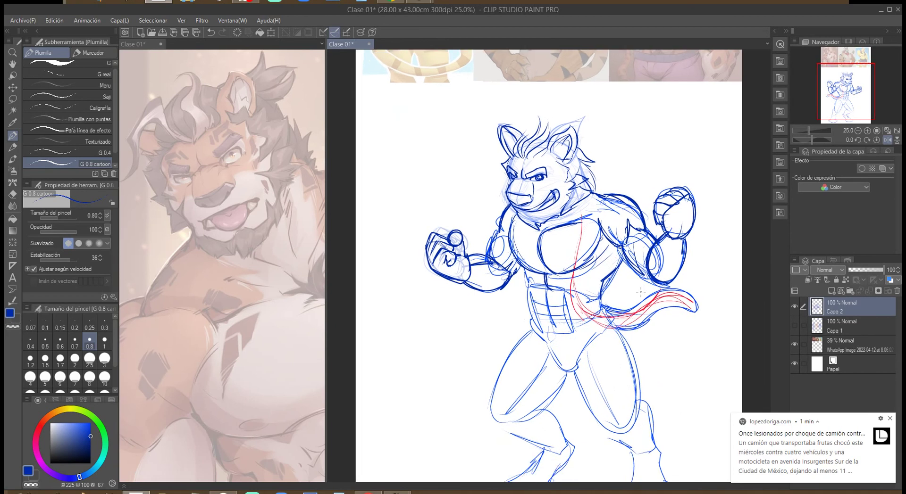
scroll(590, 311, up, 2)
mouse_move(503, 278)
mouse_down()
mouse_move(509, 310)
mouse_move(509, 301)
mouse_move(537, 307)
mouse_move(478, 294)
mouse_move(480, 306)
mouse_up()
drag(472, 274, 548, 266)
mouse_move(487, 305)
mouse_down()
mouse_move(501, 339)
mouse_move(519, 336)
mouse_move(503, 338)
mouse_up()
mouse_move(503, 338)
mouse_down()
mouse_move(529, 337)
mouse_move(518, 326)
mouse_up()
drag(514, 329, 538, 339)
drag(547, 304, 531, 339)
drag(542, 281, 547, 313)
Ink the left side of the torso and the lower abdomen shape.
drag(467, 231, 456, 262)
mouse_move(475, 244)
mouse_down()
mouse_move(458, 273)
mouse_move(467, 329)
mouse_up()
mouse_move(472, 284)
mouse_down()
mouse_move(485, 328)
mouse_move(525, 368)
mouse_move(543, 370)
mouse_move(553, 360)
mouse_up()
mouse_move(495, 336)
mouse_down()
mouse_move(503, 370)
mouse_move(522, 373)
mouse_up()
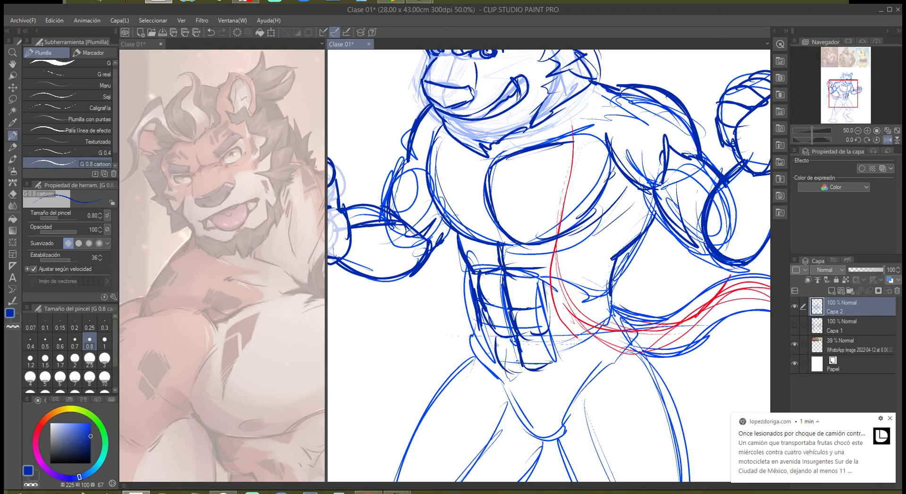
mouse_move(496, 344)
mouse_down()
mouse_move(526, 404)
mouse_move(535, 397)
mouse_up()
mouse_move(542, 362)
mouse_down()
mouse_move(553, 399)
mouse_move(562, 375)
mouse_up()
drag(559, 367, 554, 373)
mouse_move(478, 302)
mouse_down()
mouse_move(481, 337)
mouse_move(471, 347)
mouse_up()
Ink the waist and hip contour and the torso side near the armpit.
drag(614, 258, 612, 296)
mouse_move(613, 261)
mouse_down()
mouse_move(588, 273)
mouse_move(547, 275)
mouse_up()
mouse_move(615, 284)
mouse_down()
mouse_move(610, 324)
mouse_move(550, 350)
mouse_up()
drag(611, 320, 586, 338)
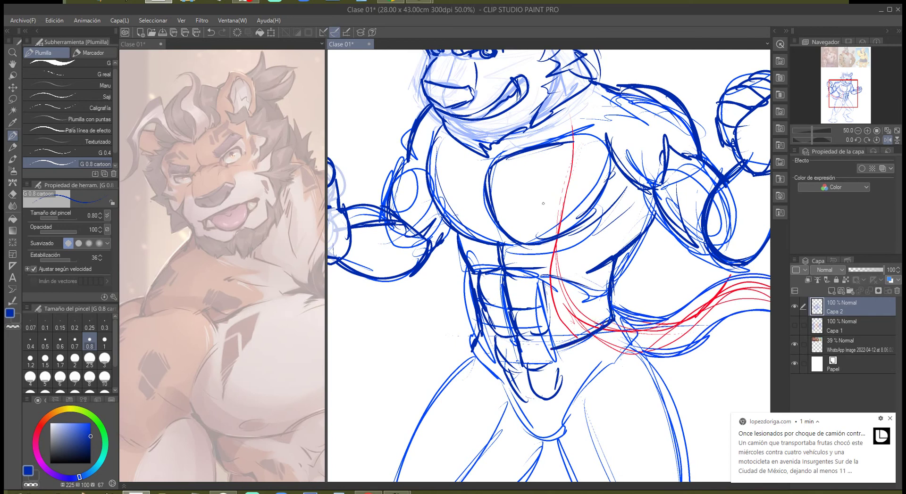
drag(452, 229, 467, 274)
drag(447, 198, 429, 224)
drag(606, 267, 605, 285)
drag(608, 282, 594, 247)
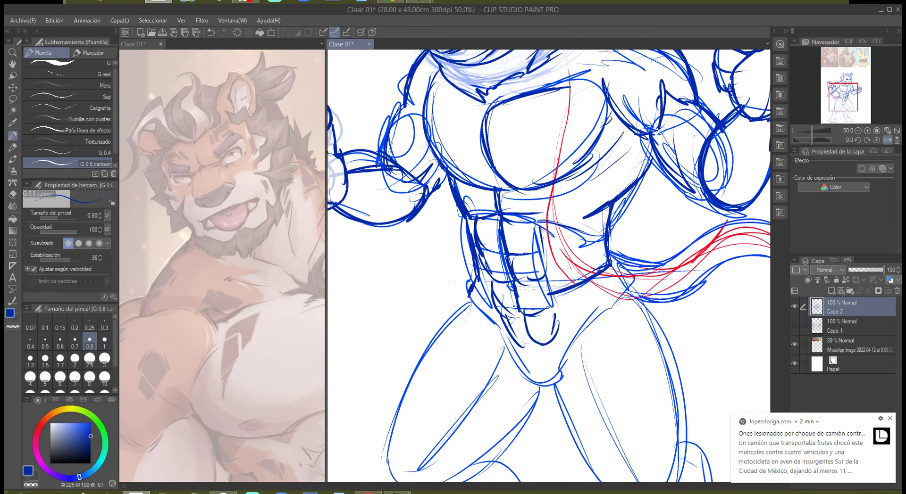
Ink the inner right leg from the hip down to the knee.
drag(586, 290, 559, 210)
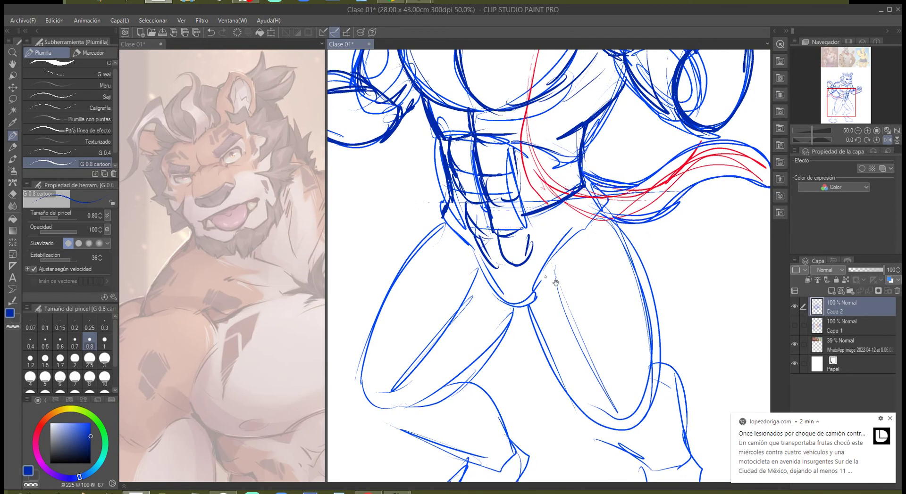
mouse_move(554, 251)
mouse_down()
mouse_move(613, 408)
mouse_move(650, 419)
mouse_move(651, 361)
mouse_move(614, 222)
mouse_move(550, 274)
mouse_move(633, 237)
mouse_up()
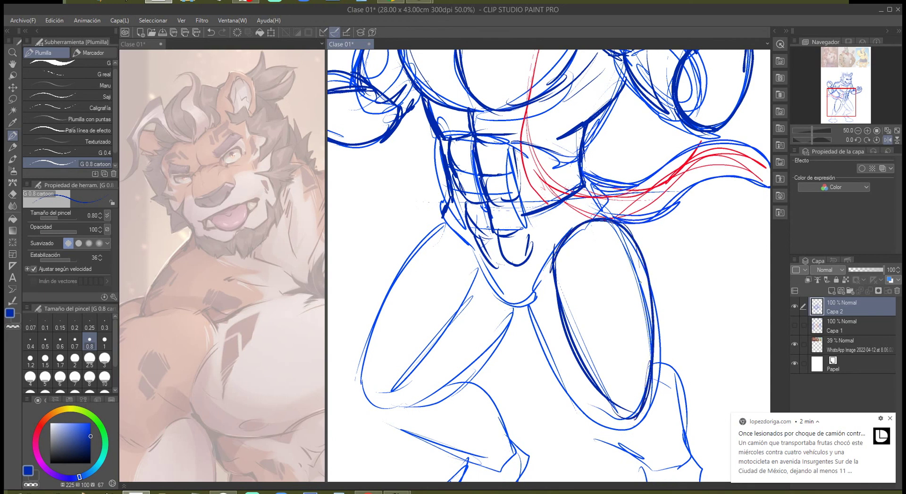
drag(584, 180, 610, 218)
drag(553, 254, 555, 369)
drag(530, 307, 619, 437)
mouse_move(572, 389)
mouse_down()
mouse_move(617, 419)
mouse_move(603, 425)
mouse_move(635, 396)
mouse_move(618, 407)
mouse_up()
mouse_move(618, 409)
mouse_down()
mouse_move(635, 430)
mouse_move(645, 416)
mouse_up()
mouse_move(640, 394)
mouse_down()
mouse_move(651, 415)
mouse_move(624, 420)
mouse_up()
mouse_move(618, 415)
mouse_down()
mouse_move(638, 430)
mouse_move(645, 420)
mouse_up()
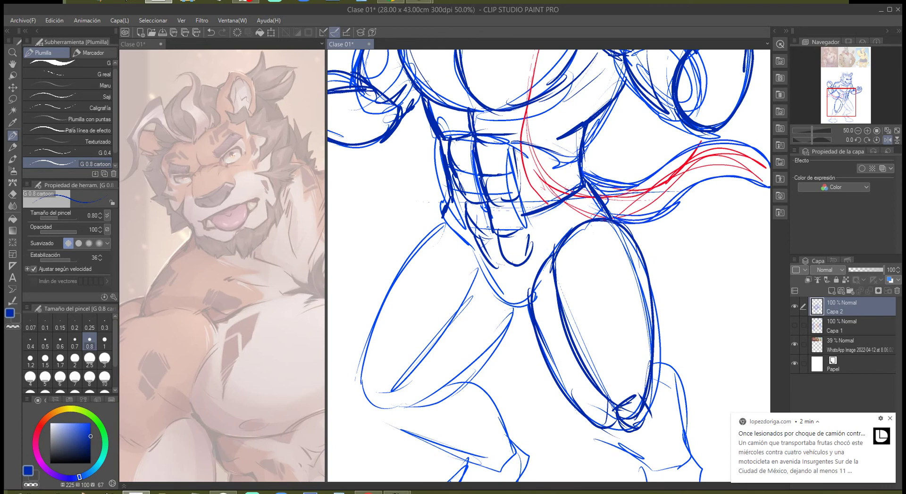
Ink the calf and shin outline and both sides of the ankle.
mouse_move(633, 424)
mouse_down()
mouse_move(599, 341)
mouse_move(608, 376)
mouse_move(624, 382)
mouse_up()
drag(599, 374, 616, 390)
mouse_move(614, 287)
mouse_down()
mouse_move(646, 306)
mouse_move(656, 366)
mouse_up()
drag(653, 323, 654, 381)
drag(625, 285, 653, 371)
drag(620, 283, 651, 378)
mouse_move(603, 345)
mouse_down()
mouse_move(633, 382)
mouse_move(652, 386)
mouse_move(645, 302)
mouse_move(622, 323)
mouse_move(629, 341)
mouse_up()
drag(665, 300, 673, 323)
Draw the foot with four rounded toes and small pointed claws.
mouse_move(622, 352)
mouse_down()
mouse_move(618, 381)
mouse_move(595, 373)
mouse_move(637, 374)
mouse_move(620, 335)
mouse_move(593, 367)
mouse_move(602, 390)
mouse_up()
mouse_move(647, 335)
mouse_down()
mouse_move(647, 385)
mouse_move(646, 335)
mouse_move(670, 340)
mouse_move(658, 326)
mouse_move(663, 346)
mouse_move(641, 374)
mouse_up()
drag(663, 332, 645, 373)
drag(636, 324, 664, 333)
mouse_move(658, 371)
mouse_down()
mouse_move(669, 321)
mouse_move(703, 352)
mouse_move(676, 367)
mouse_move(705, 374)
mouse_up()
drag(645, 349, 656, 373)
mouse_move(658, 375)
mouse_down()
mouse_move(619, 357)
mouse_move(621, 378)
mouse_move(570, 387)
mouse_up()
mouse_move(571, 349)
mouse_down()
mouse_move(577, 380)
mouse_move(583, 349)
mouse_up()
Darken the right side of the ankle.
mouse_move(648, 262)
mouse_down()
mouse_move(646, 296)
mouse_move(660, 319)
mouse_up()
drag(659, 319, 642, 249)
drag(502, 224, 655, 229)
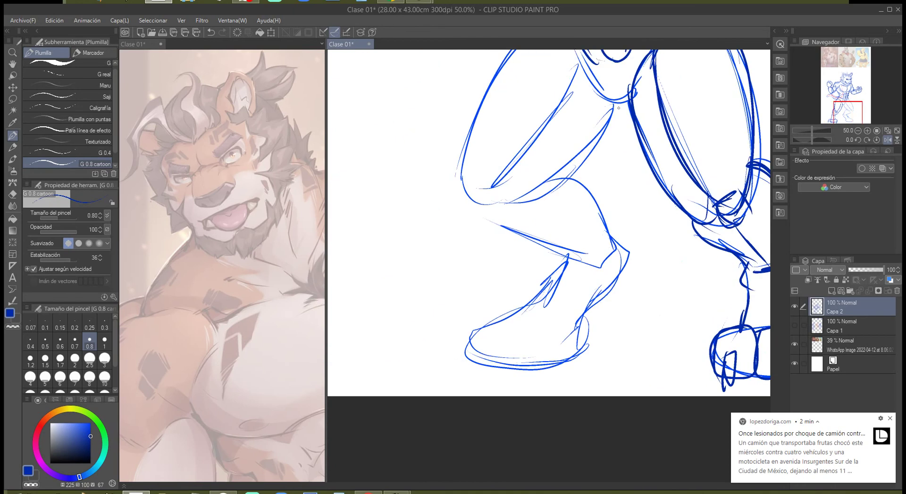
Darken the thigh outline from hip to knee and the inner thigh line.
scroll(549, 221, up, 3)
drag(593, 159, 632, 185)
drag(594, 123, 581, 156)
mouse_move(545, 89)
mouse_down()
mouse_move(508, 142)
mouse_move(465, 259)
mouse_move(491, 162)
mouse_up()
drag(549, 86, 464, 263)
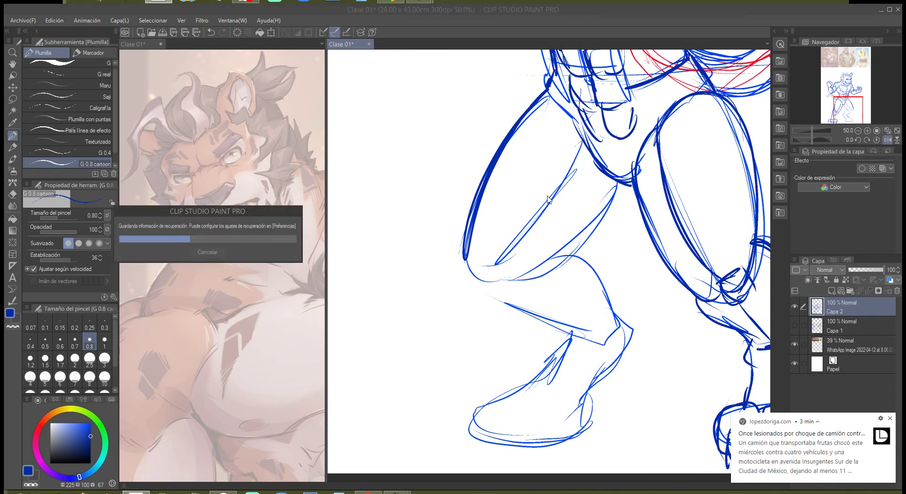
mouse_move(575, 161)
mouse_down()
mouse_move(506, 249)
mouse_move(575, 159)
mouse_up()
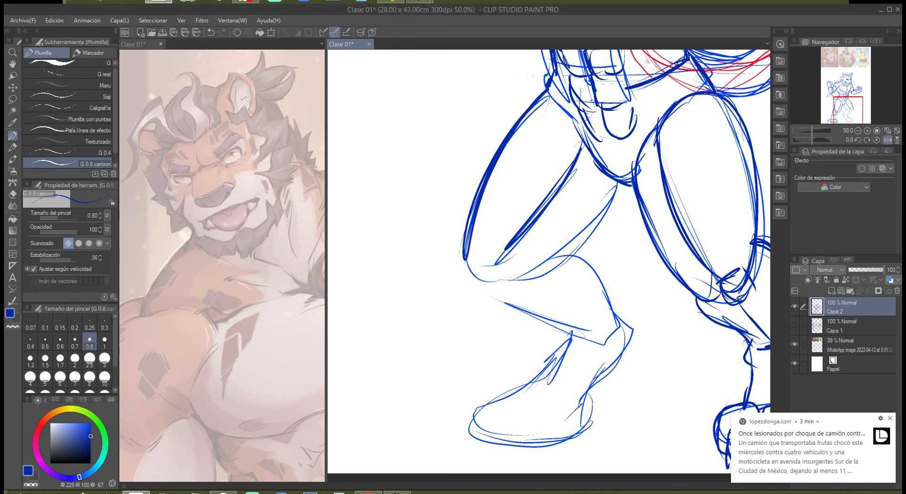
click(889, 418)
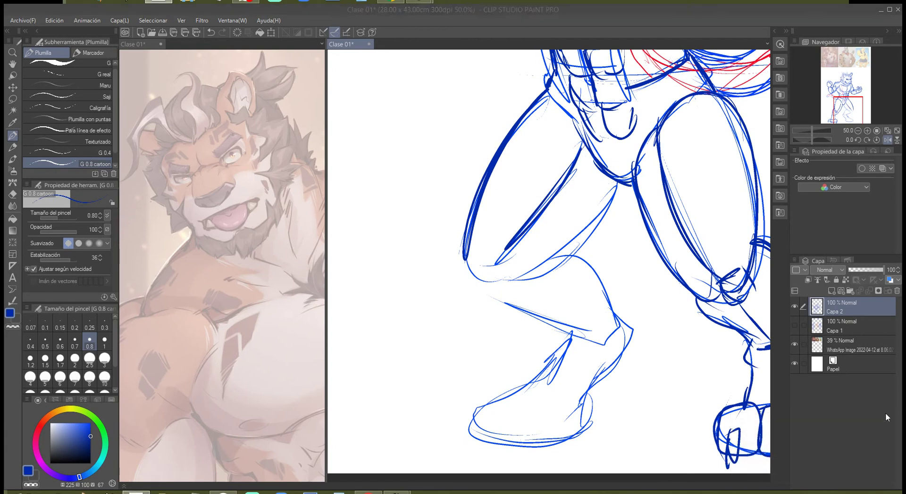
mouse_move(623, 192)
mouse_down()
mouse_move(534, 267)
mouse_move(619, 189)
mouse_up()
Redraw the knee and calf lines and sketch the ankle.
mouse_move(547, 264)
mouse_down()
mouse_move(573, 256)
mouse_move(601, 278)
mouse_move(590, 266)
mouse_move(606, 300)
mouse_move(639, 332)
mouse_move(623, 363)
mouse_up()
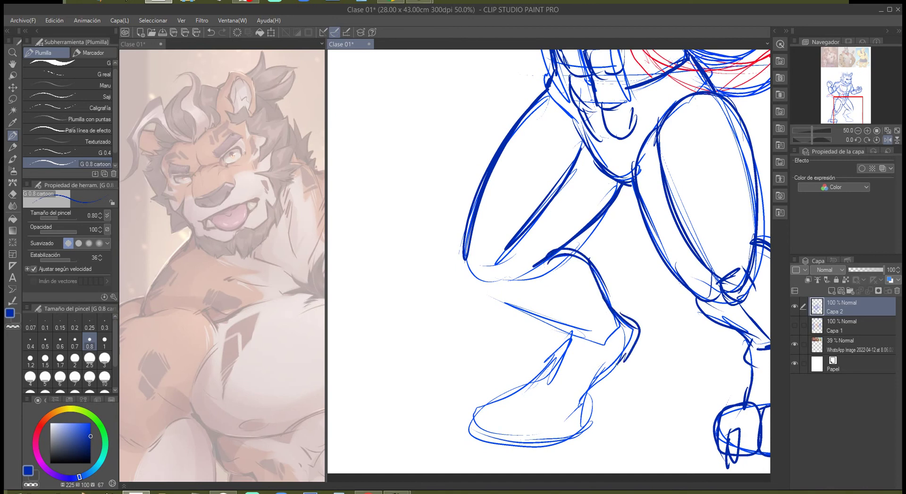
mouse_move(466, 265)
mouse_down()
mouse_move(484, 291)
mouse_move(569, 333)
mouse_up()
mouse_move(500, 295)
mouse_down()
mouse_move(579, 340)
mouse_move(576, 291)
mouse_move(547, 343)
mouse_move(538, 332)
mouse_up()
mouse_move(559, 363)
mouse_down()
mouse_move(508, 384)
mouse_move(566, 400)
mouse_move(632, 310)
mouse_up()
Draw toe curves with claws on the foot and reinforce the shin contour.
mouse_move(532, 354)
mouse_down()
mouse_move(495, 358)
mouse_move(506, 403)
mouse_move(515, 361)
mouse_move(498, 397)
mouse_up()
mouse_move(496, 354)
mouse_down()
mouse_move(473, 373)
mouse_move(481, 397)
mouse_move(464, 364)
mouse_move(465, 389)
mouse_move(501, 414)
mouse_up()
drag(522, 387, 516, 393)
mouse_move(486, 386)
mouse_down()
mouse_move(475, 405)
mouse_move(493, 392)
mouse_up()
drag(483, 378, 457, 402)
drag(486, 376, 477, 383)
mouse_move(455, 378)
mouse_down()
mouse_move(449, 383)
mouse_move(462, 376)
mouse_up()
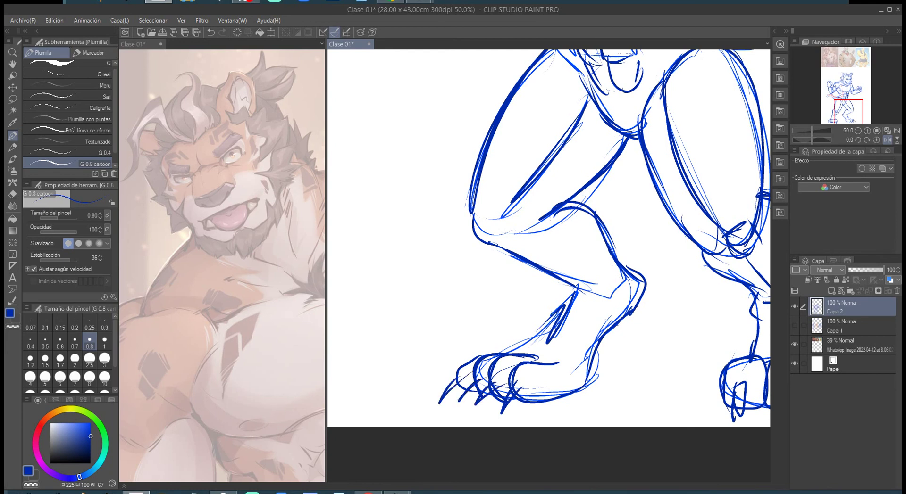
mouse_move(570, 297)
mouse_down()
mouse_move(531, 354)
mouse_move(559, 321)
mouse_move(481, 230)
mouse_up()
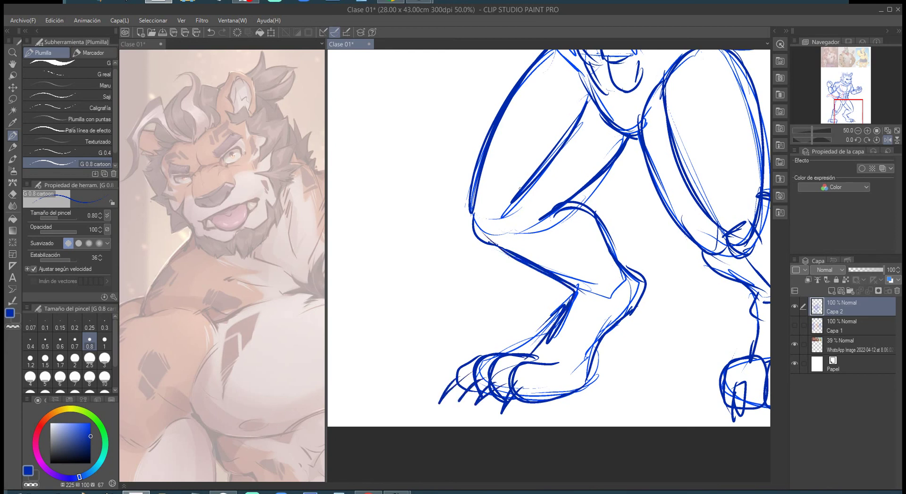
scroll(707, 257, down, 3)
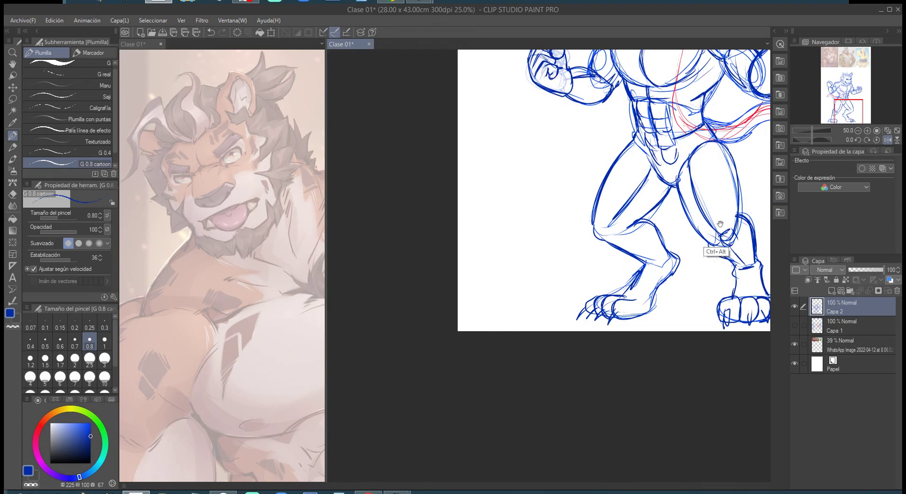
drag(699, 289, 685, 300)
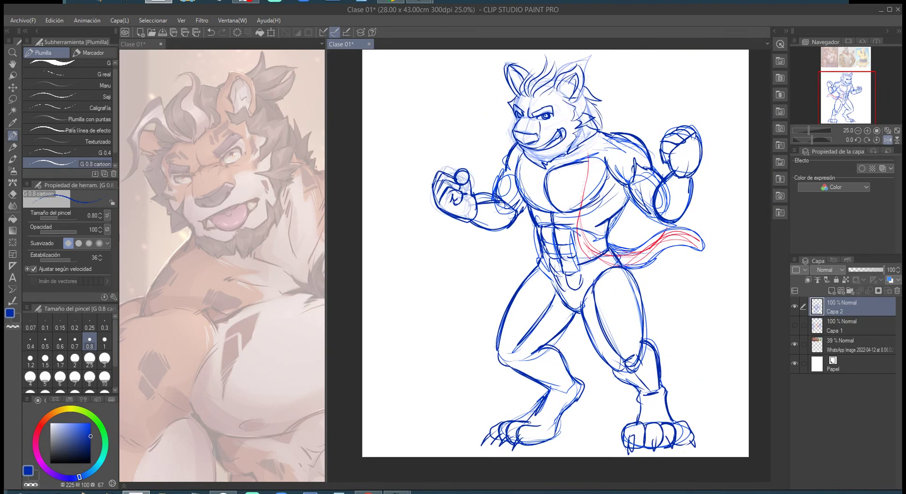
click(887, 139)
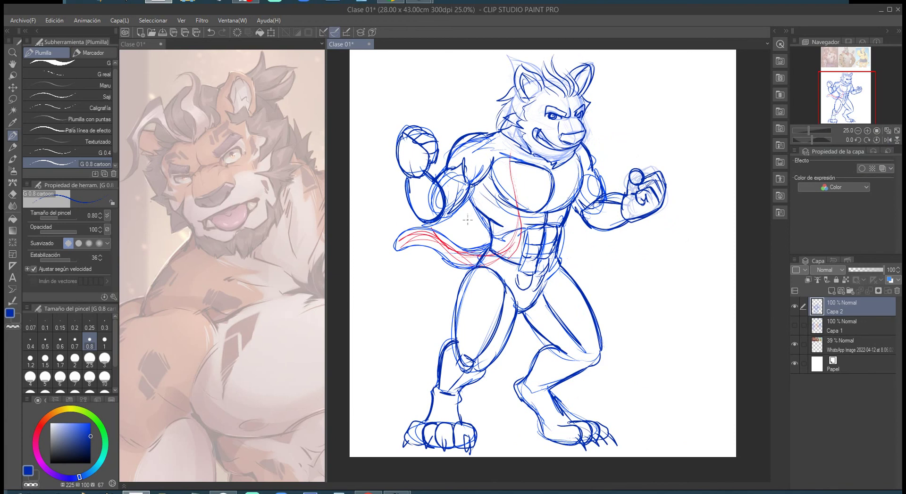
scroll(484, 245, up, 2)
mouse_move(491, 253)
mouse_down()
mouse_move(611, 218)
mouse_move(522, 197)
mouse_move(427, 210)
mouse_move(486, 212)
mouse_move(582, 257)
mouse_move(529, 247)
mouse_move(450, 212)
mouse_move(460, 174)
mouse_move(537, 203)
mouse_move(614, 210)
mouse_move(430, 198)
mouse_up()
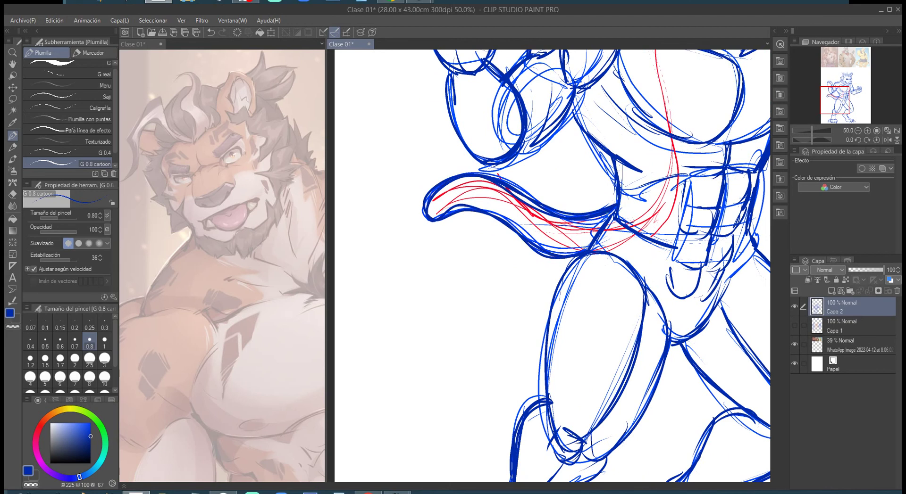
key(ctrl+minus)
key(ctrl+minus)
key(ctrl+minus)
key(ctrl+minus)
drag(706, 242, 648, 269)
key(ctrl+plus)
key(ctrl+plus)
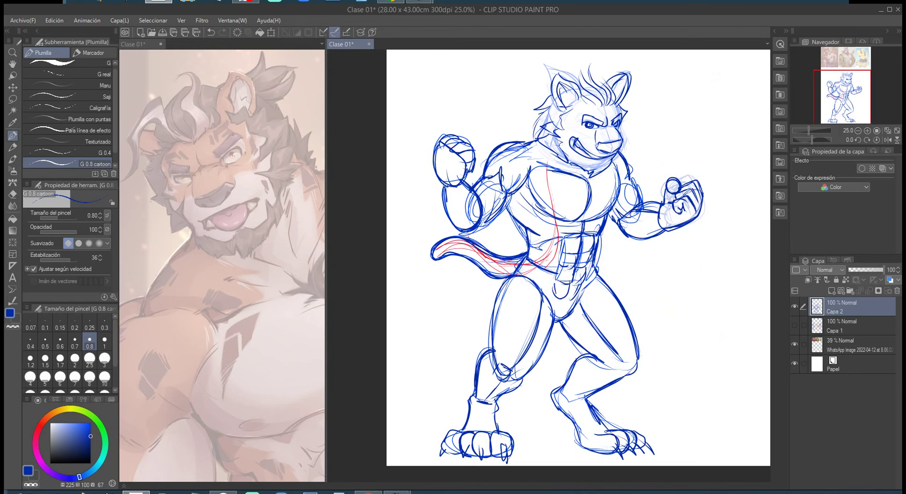
click(797, 323)
click(797, 323)
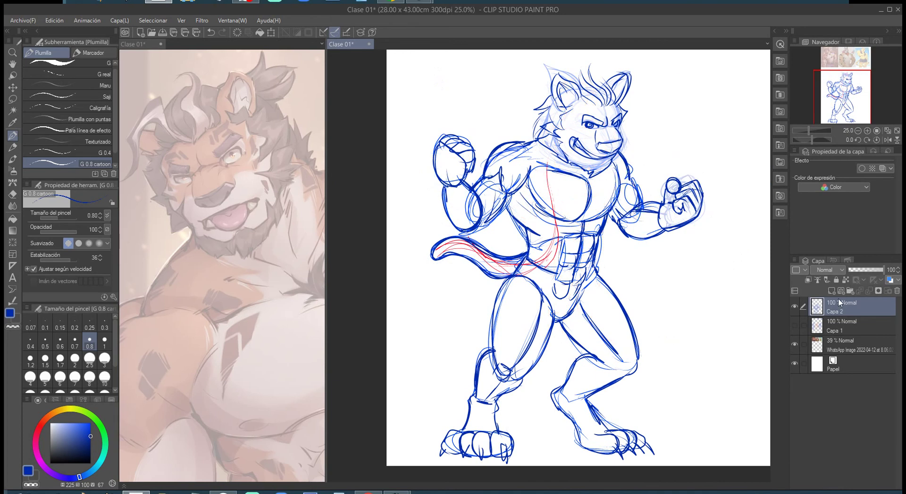
click(795, 306)
click(795, 325)
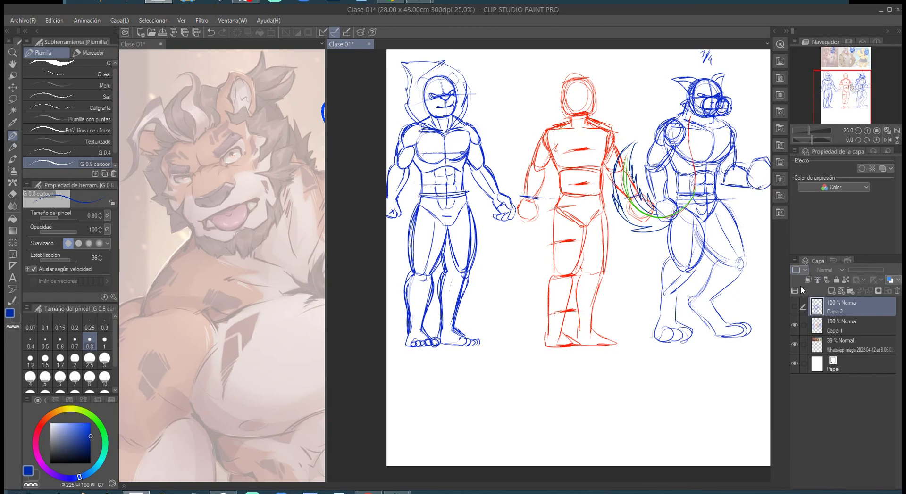
click(794, 307)
click(795, 325)
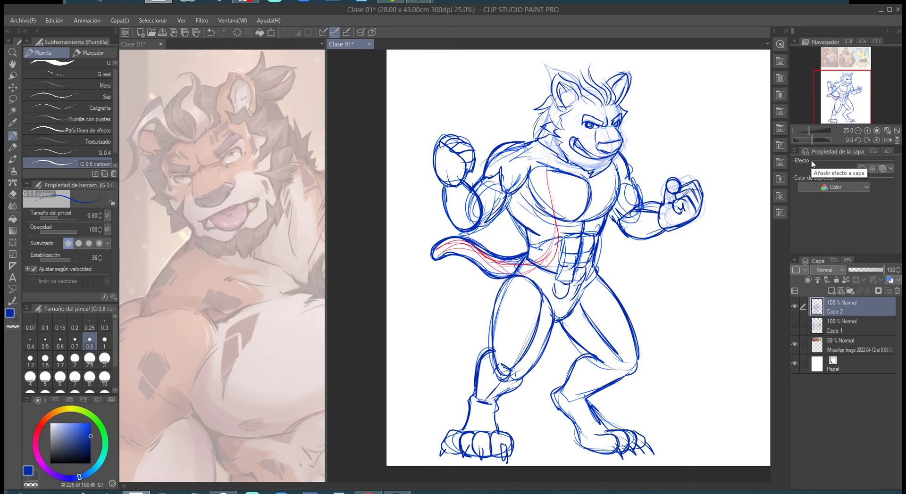
Lighten the blue sketch via Luminosity, add a new raster layer and pick near-black.
key(ctrl+u)
drag(650, 287, 708, 286)
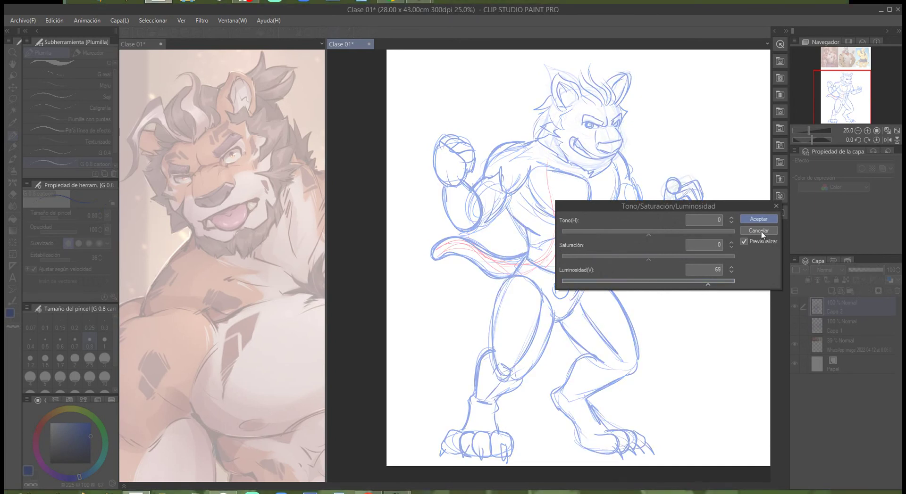
click(760, 218)
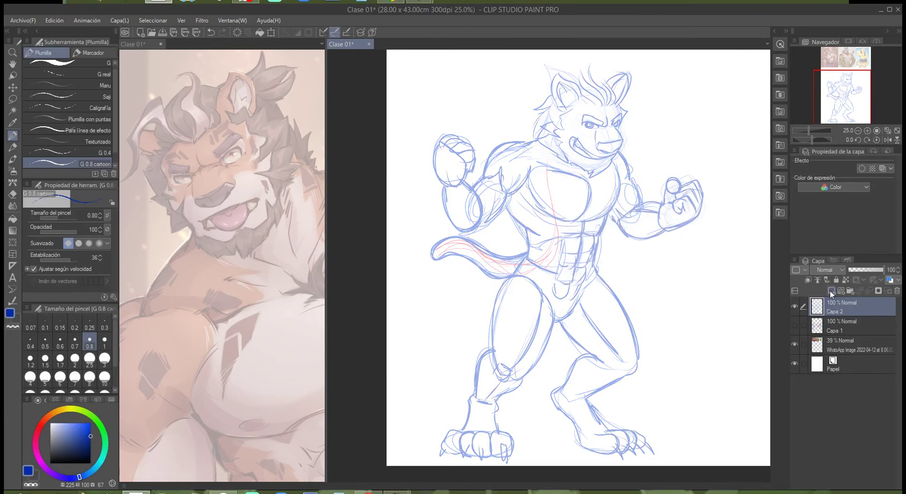
click(830, 290)
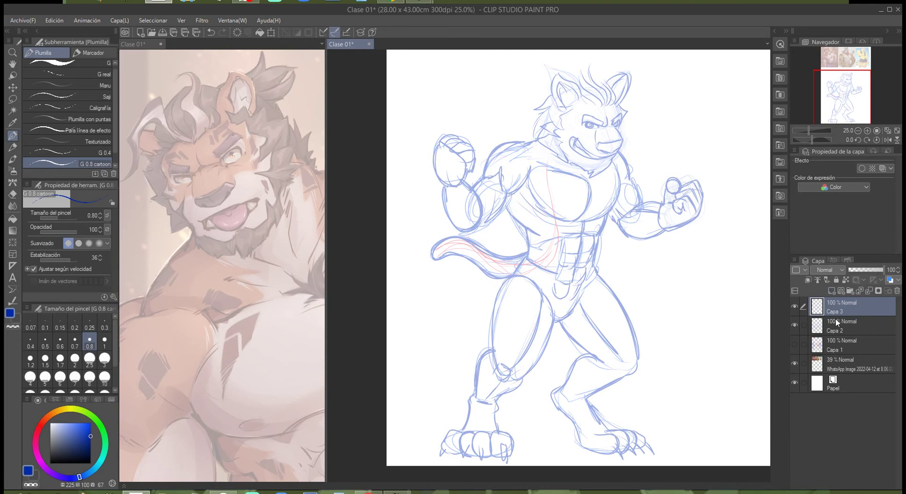
drag(85, 436, 99, 463)
Zoom in on the face and ink the brow line above the left eye with a finer pen.
ctrl+click(611, 135)
ctrl+click(613, 135)
ctrl+click(614, 137)
ctrl+click(614, 137)
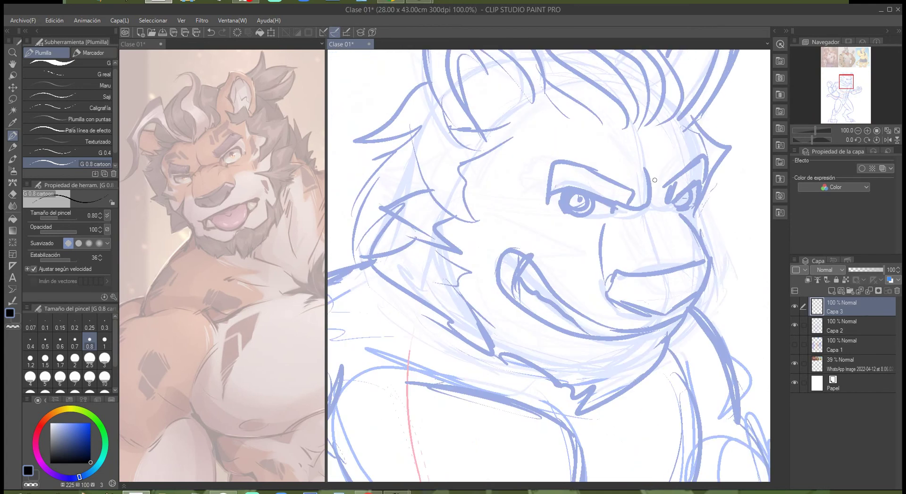
mouse_move(648, 172)
mouse_down()
mouse_move(653, 200)
mouse_move(630, 207)
mouse_up()
click(79, 152)
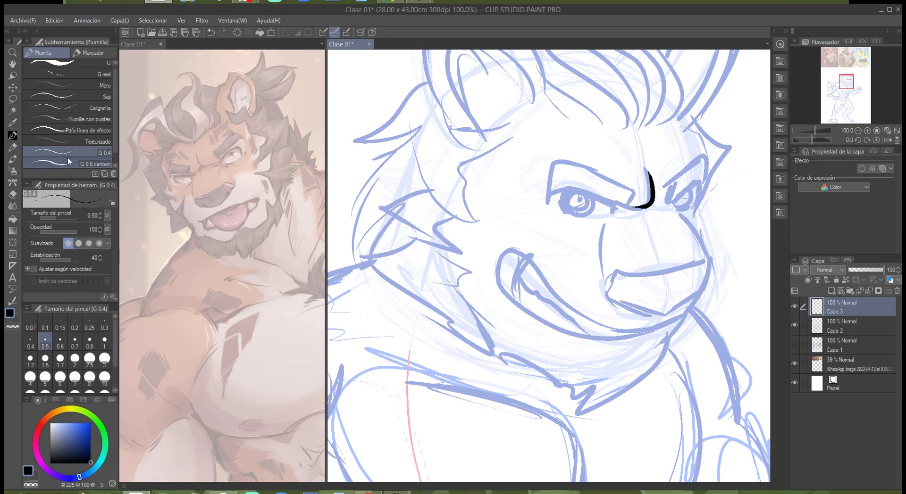
key(ctrl+z)
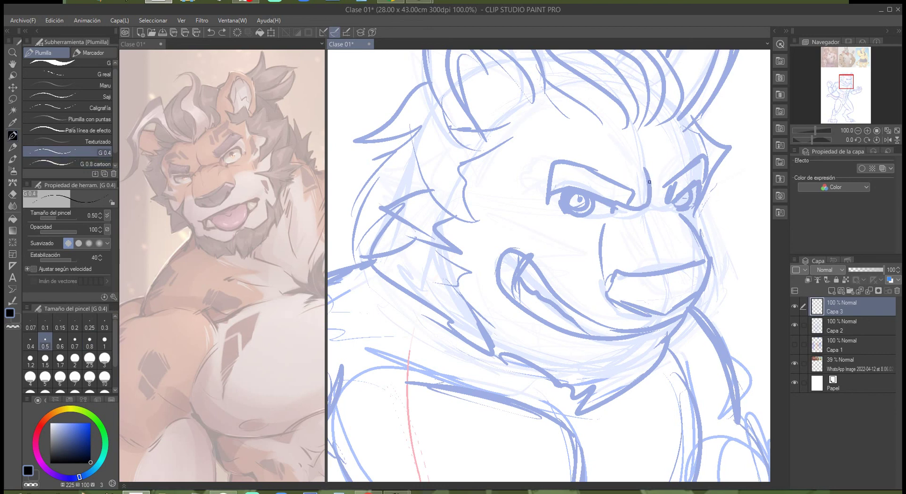
mouse_move(648, 169)
mouse_down()
mouse_move(653, 197)
mouse_move(624, 201)
mouse_move(633, 188)
mouse_move(636, 200)
mouse_move(616, 200)
mouse_move(573, 183)
mouse_move(539, 203)
mouse_up()
mouse_move(636, 187)
mouse_down()
mouse_move(554, 163)
mouse_move(539, 203)
mouse_up()
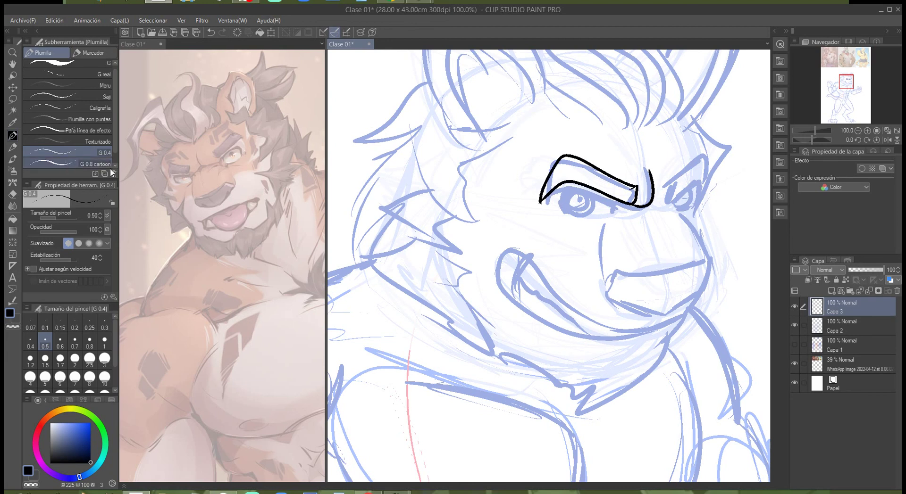
click(52, 163)
Ink the eyelids and short lines around both eyes with the thicker pen.
mouse_move(562, 212)
mouse_down()
mouse_move(568, 186)
mouse_move(614, 209)
mouse_up()
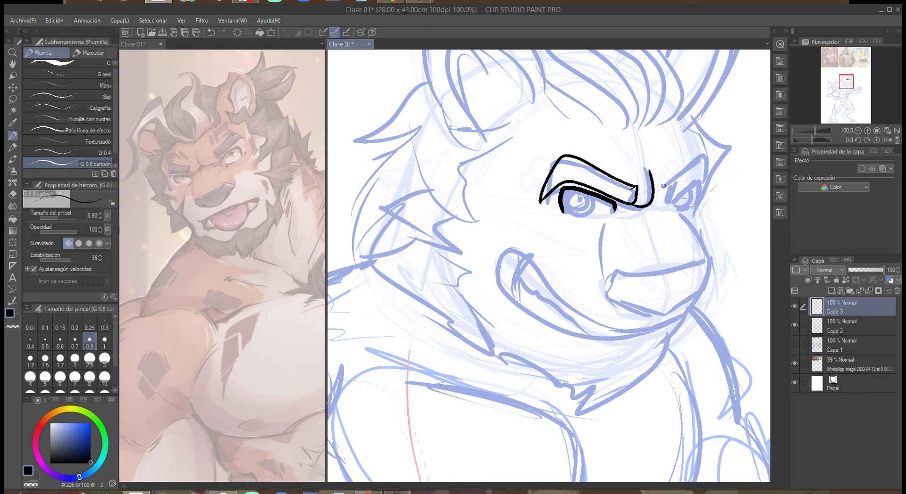
mouse_move(656, 198)
mouse_down()
mouse_move(679, 195)
mouse_move(669, 200)
mouse_move(696, 156)
mouse_move(704, 191)
mouse_move(691, 187)
mouse_move(704, 182)
mouse_up()
mouse_move(574, 217)
mouse_down()
mouse_move(608, 211)
mouse_move(584, 193)
mouse_move(608, 204)
mouse_up()
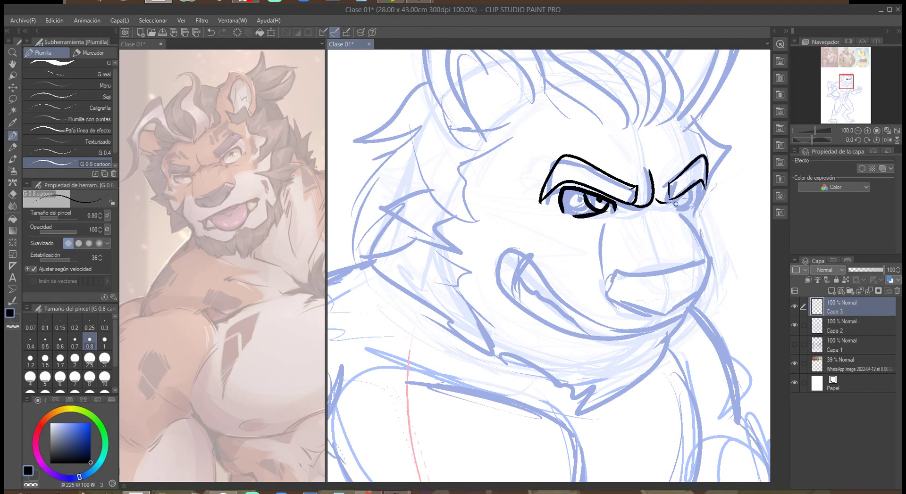
mouse_move(675, 205)
mouse_down()
mouse_move(698, 186)
mouse_move(698, 207)
mouse_move(695, 190)
mouse_up()
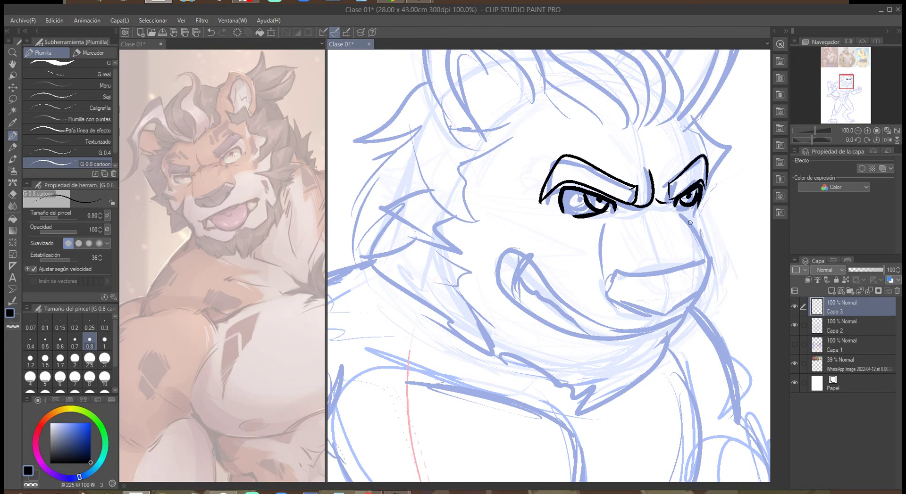
mouse_move(661, 204)
mouse_down()
mouse_move(708, 259)
mouse_move(618, 275)
mouse_move(611, 295)
mouse_move(636, 307)
mouse_move(691, 298)
mouse_move(704, 286)
mouse_move(710, 253)
mouse_up()
Ink the mouth corner, muzzle bottom and jaw line, redoing strokes until they fit.
drag(619, 275, 613, 285)
mouse_move(648, 309)
mouse_down()
mouse_move(627, 293)
mouse_move(638, 300)
mouse_move(702, 282)
mouse_move(664, 314)
mouse_up()
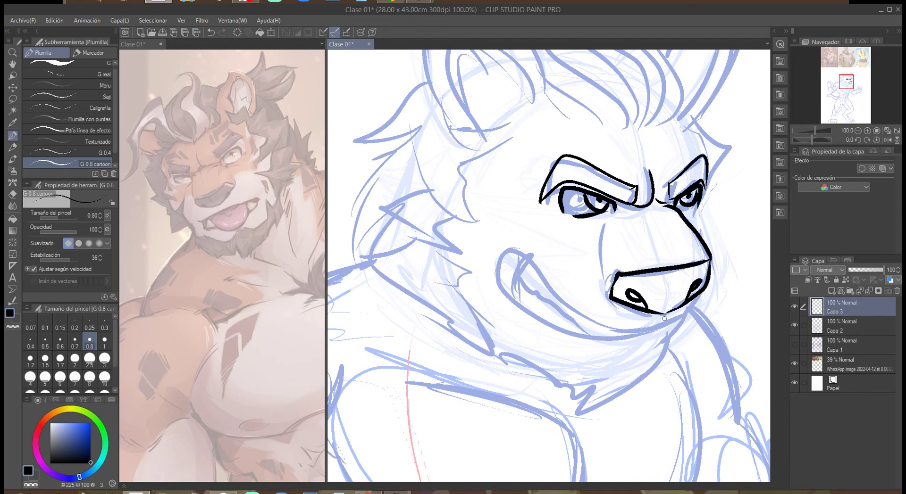
mouse_move(668, 312)
mouse_down()
mouse_move(650, 327)
mouse_move(613, 326)
mouse_move(527, 261)
mouse_move(508, 254)
mouse_move(500, 261)
mouse_move(516, 301)
mouse_move(553, 322)
mouse_move(651, 333)
mouse_move(676, 329)
mouse_move(664, 321)
mouse_move(698, 296)
mouse_up()
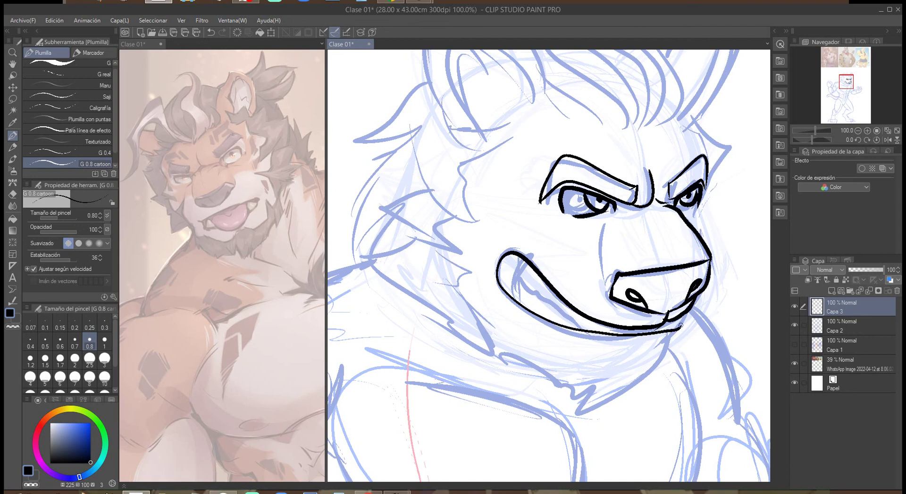
key(ctrl+z)
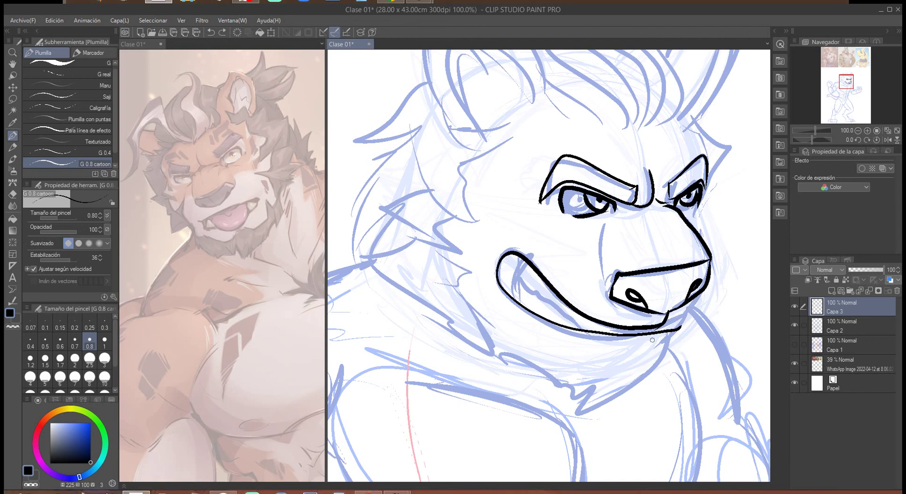
key(ctrl+z)
mouse_move(532, 266)
mouse_down()
mouse_move(527, 257)
mouse_move(499, 267)
mouse_move(529, 319)
mouse_move(577, 343)
mouse_move(615, 348)
mouse_move(686, 325)
mouse_up()
key(ctrl+z)
mouse_move(603, 348)
mouse_down()
mouse_move(679, 334)
mouse_move(708, 276)
mouse_up()
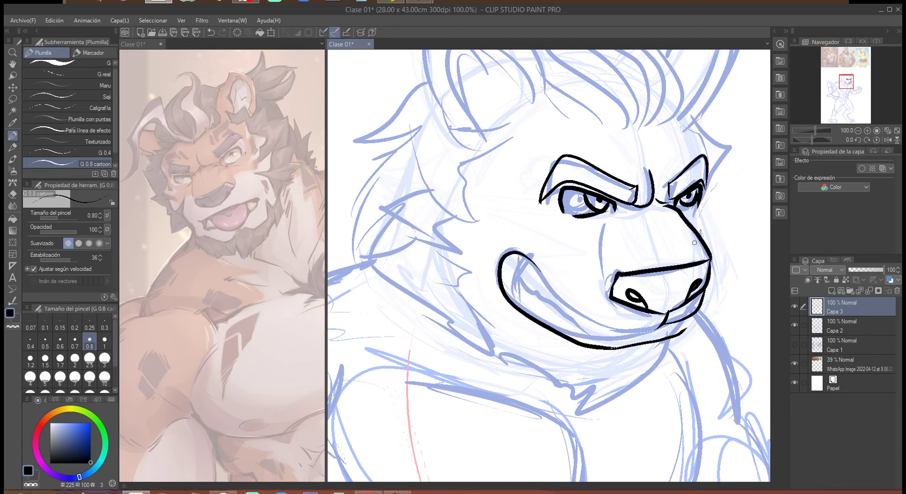
mouse_move(659, 324)
mouse_down()
mouse_move(618, 332)
mouse_move(570, 307)
mouse_move(526, 258)
mouse_up()
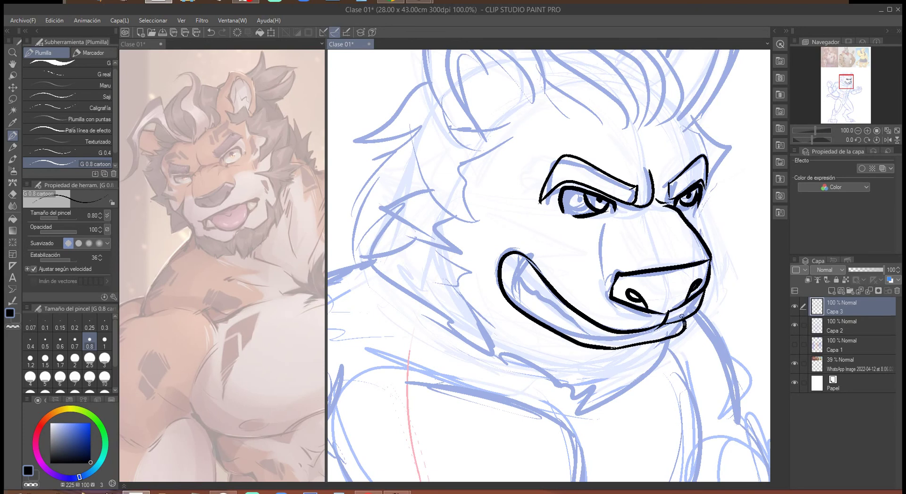
drag(684, 321, 666, 352)
Flip the canvas horizontally and ink the lower-jaw fur and a pointed cheek tuft.
click(888, 140)
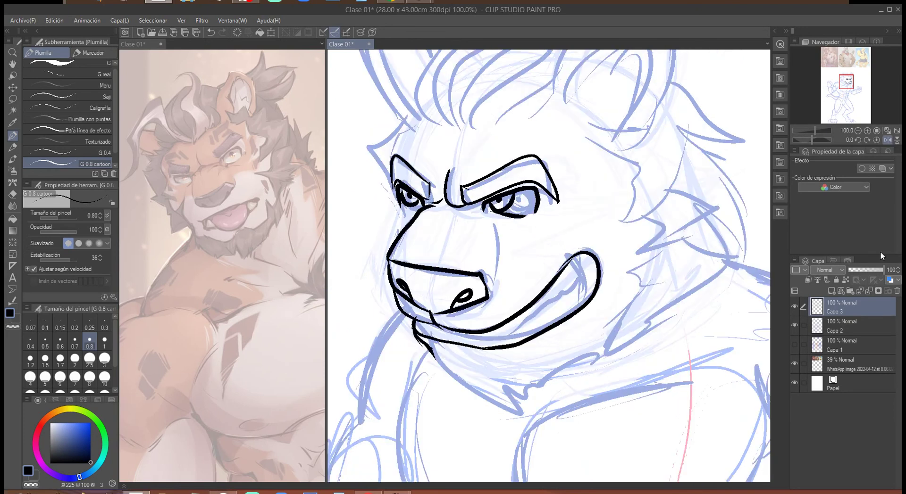
mouse_move(424, 347)
mouse_down()
mouse_move(486, 420)
mouse_move(474, 384)
mouse_move(501, 418)
mouse_move(519, 423)
mouse_move(491, 379)
mouse_move(536, 393)
mouse_move(605, 351)
mouse_move(639, 342)
mouse_up()
mouse_move(635, 249)
mouse_down()
mouse_move(667, 238)
mouse_move(732, 255)
mouse_move(647, 328)
mouse_move(613, 345)
mouse_up()
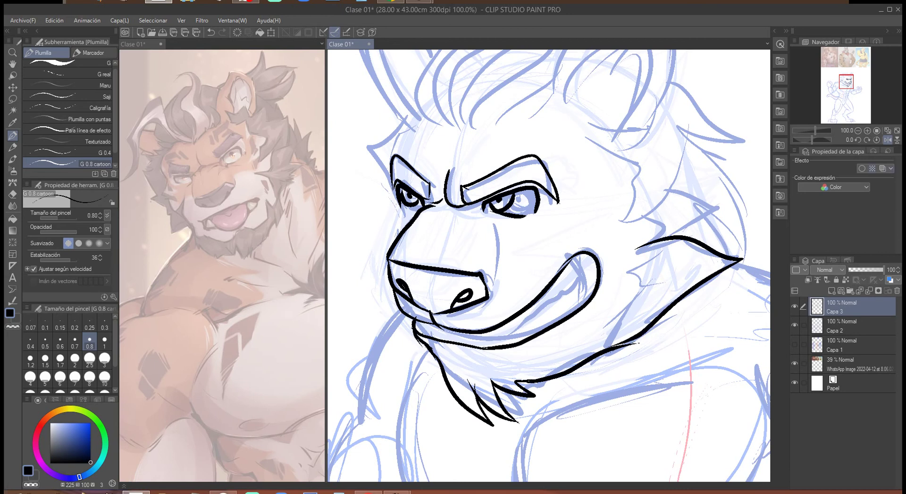
Flip the canvas back and ink lines under and beside both eyes and on the cheek.
click(887, 140)
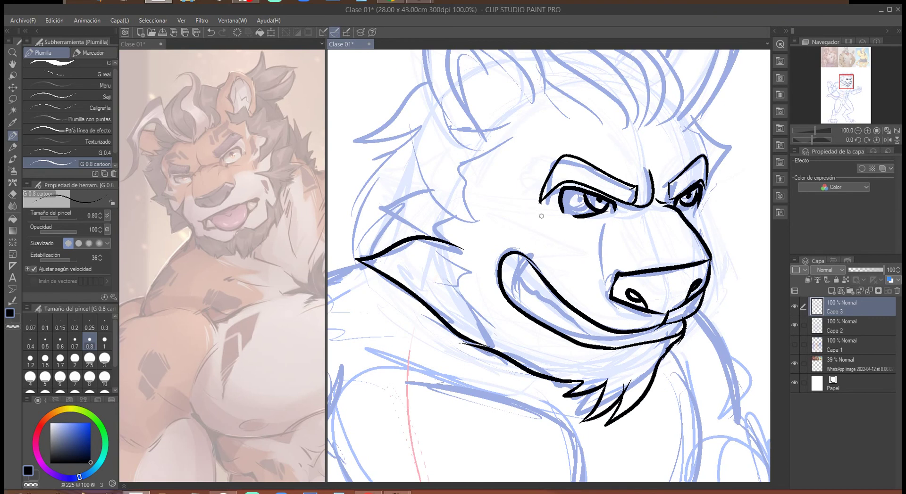
drag(549, 206, 510, 218)
drag(688, 208, 713, 204)
drag(707, 205, 709, 256)
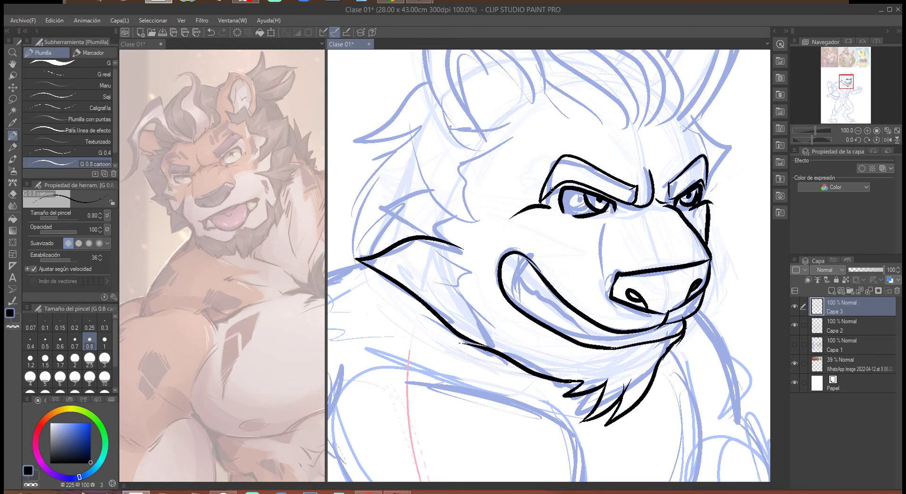
drag(492, 225, 469, 249)
Ink the upper brow, head fur tufts and muzzle side, then jagged teeth in the mouth.
mouse_move(516, 135)
mouse_down()
mouse_move(449, 162)
mouse_move(449, 186)
mouse_move(458, 236)
mouse_up()
mouse_move(517, 120)
mouse_down()
mouse_move(447, 131)
mouse_move(391, 163)
mouse_move(434, 178)
mouse_move(403, 196)
mouse_move(442, 207)
mouse_move(399, 201)
mouse_move(381, 212)
mouse_move(388, 222)
mouse_move(417, 227)
mouse_up()
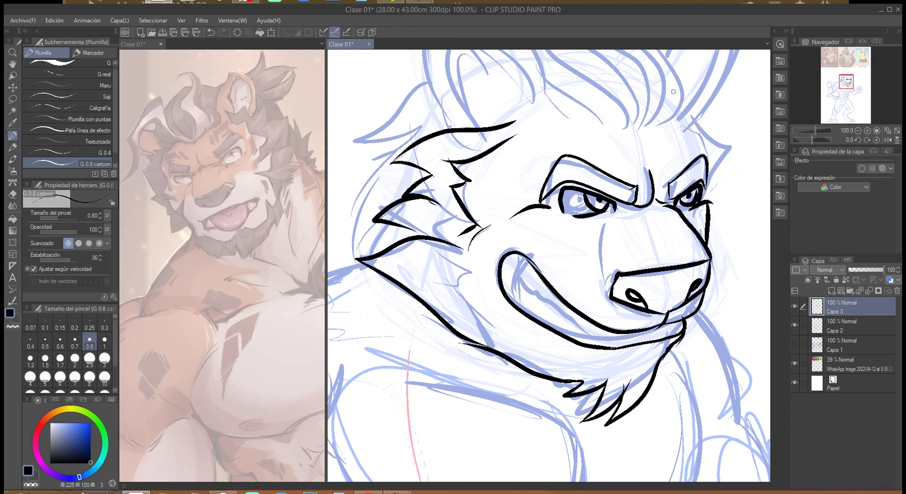
drag(690, 129, 708, 162)
mouse_move(698, 117)
mouse_down()
mouse_move(714, 123)
mouse_move(703, 140)
mouse_move(708, 163)
mouse_up()
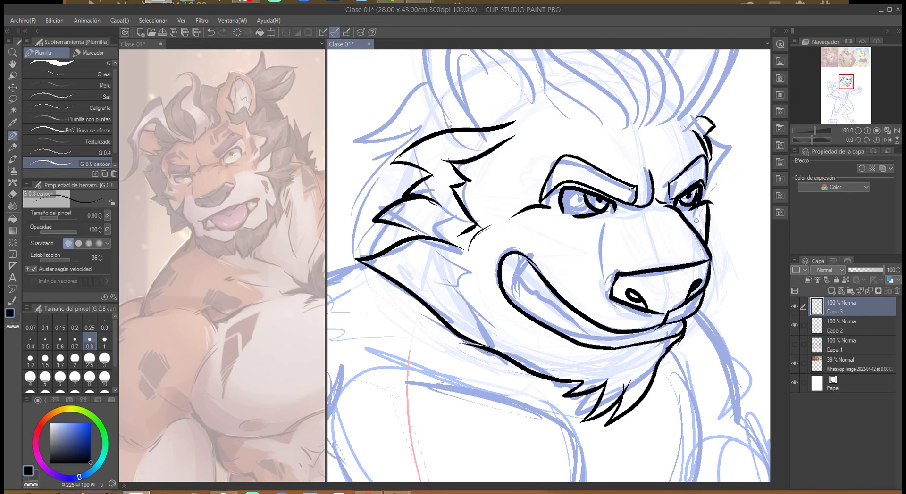
drag(600, 226, 603, 278)
drag(660, 265, 683, 330)
mouse_move(536, 342)
mouse_down()
mouse_move(560, 375)
mouse_move(613, 404)
mouse_move(701, 393)
mouse_up()
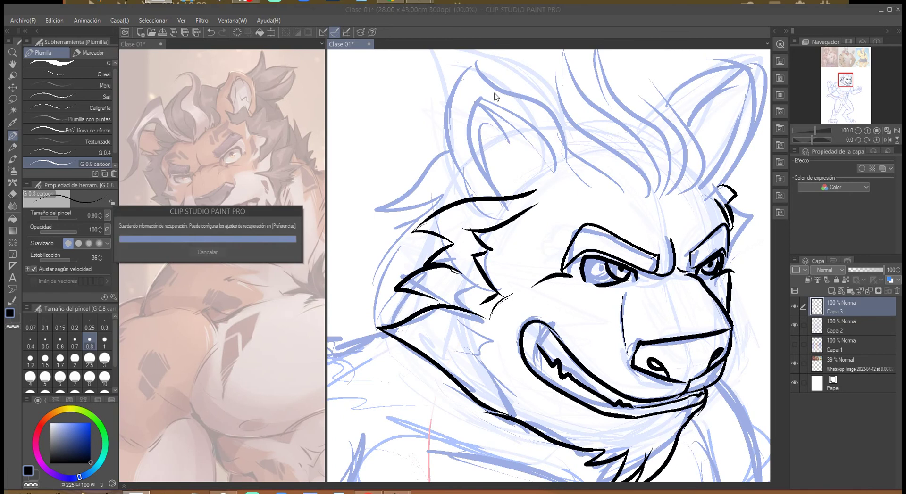
Ink the left ear up to a dark-filled pointed tuft, plus the spiky cheek and side fur.
mouse_move(492, 94)
mouse_down()
mouse_move(471, 135)
mouse_move(499, 196)
mouse_up()
mouse_move(483, 94)
mouse_down()
mouse_move(526, 113)
mouse_move(556, 163)
mouse_move(501, 77)
mouse_move(471, 51)
mouse_move(454, 168)
mouse_move(471, 194)
mouse_up()
mouse_move(449, 141)
mouse_down()
mouse_move(392, 214)
mouse_move(370, 227)
mouse_move(423, 216)
mouse_move(377, 278)
mouse_up()
mouse_move(370, 292)
mouse_down()
mouse_move(413, 266)
mouse_move(370, 295)
mouse_up()
mouse_move(400, 290)
mouse_down()
mouse_move(350, 330)
mouse_move(380, 328)
mouse_up()
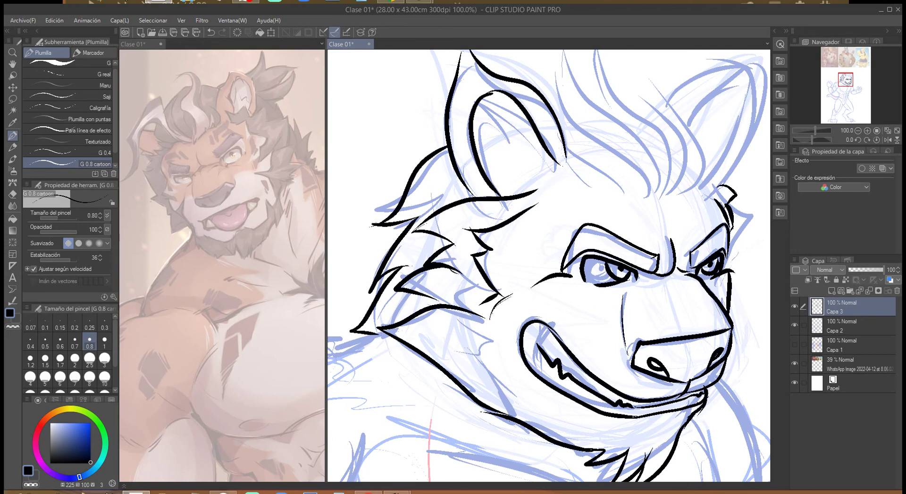
drag(759, 183, 672, 268)
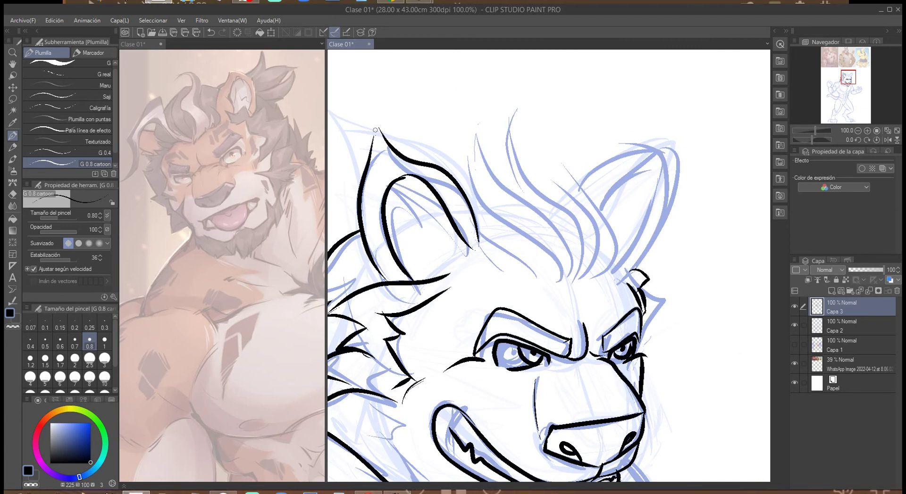
drag(392, 149, 354, 81)
drag(354, 83, 375, 155)
mouse_move(366, 116)
mouse_down()
mouse_move(381, 141)
mouse_move(365, 126)
mouse_move(404, 155)
mouse_up()
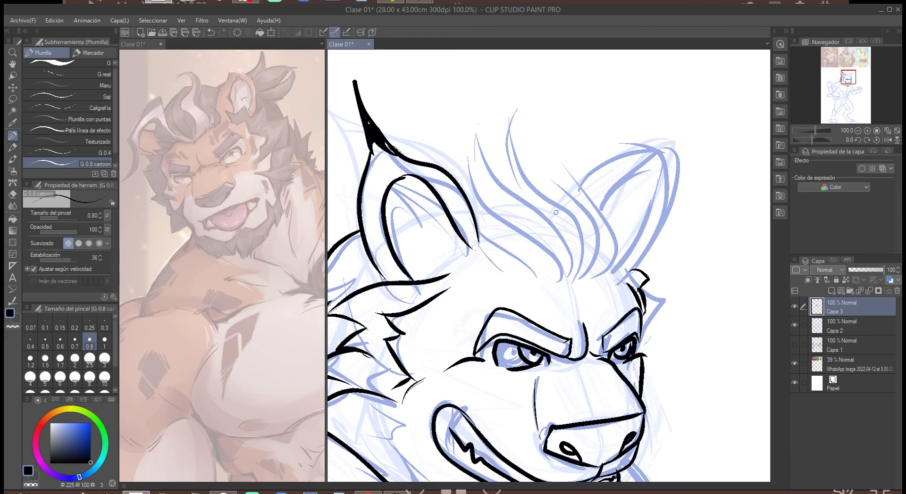
Ink the swept-back hair strands with pointed tips on top of the head.
mouse_move(553, 282)
mouse_down()
mouse_move(561, 262)
mouse_move(487, 209)
mouse_move(459, 156)
mouse_up()
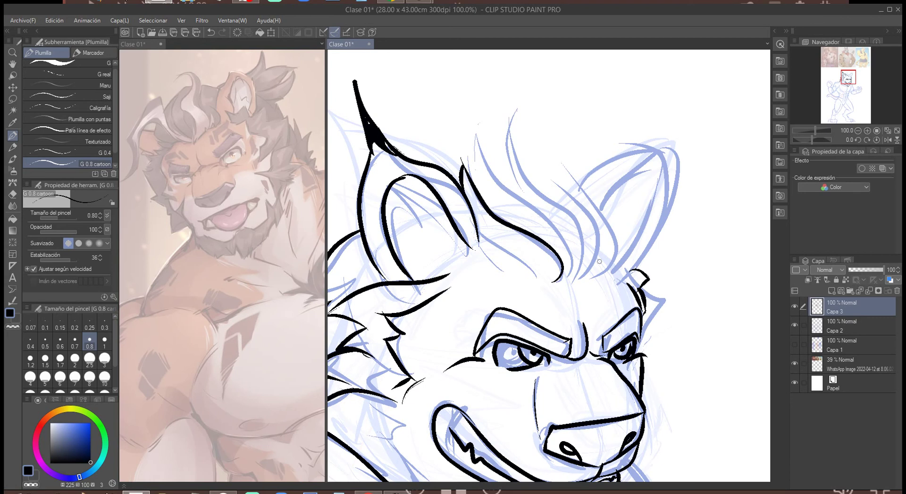
mouse_move(576, 266)
mouse_down()
mouse_move(572, 245)
mouse_move(510, 199)
mouse_move(483, 148)
mouse_move(475, 172)
mouse_move(601, 268)
mouse_move(532, 187)
mouse_move(510, 135)
mouse_move(503, 194)
mouse_up()
mouse_move(595, 280)
mouse_down()
mouse_move(612, 273)
mouse_move(538, 155)
mouse_move(530, 180)
mouse_up()
drag(621, 274, 554, 172)
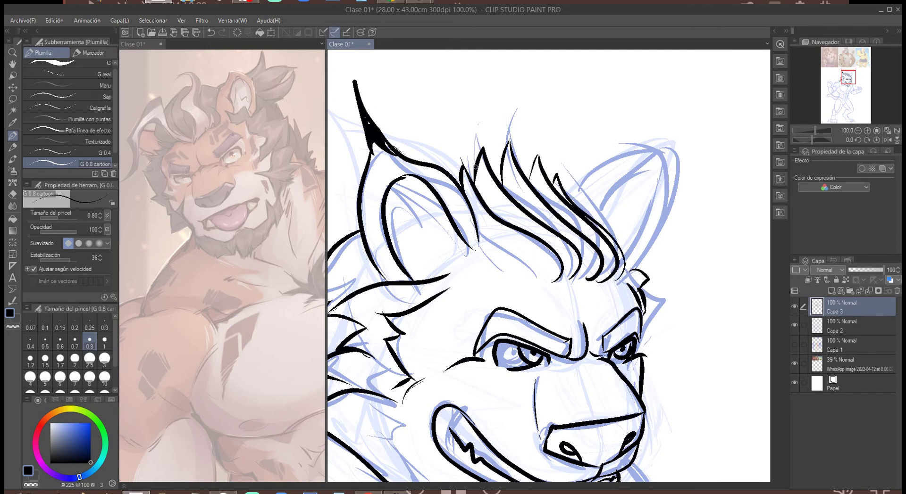
drag(482, 245, 539, 279)
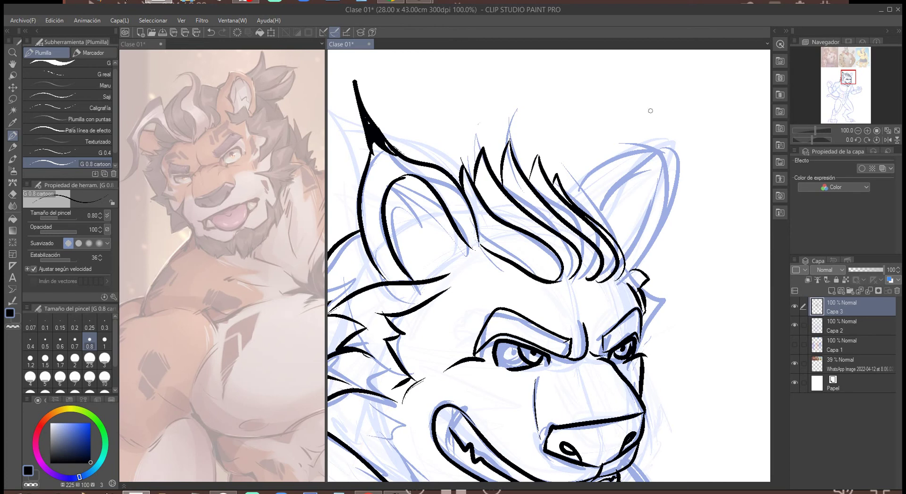
Ink the right ear with a thick pointed tuft and add inner fur lines in both ears.
mouse_move(603, 220)
mouse_down()
mouse_move(628, 175)
mouse_move(672, 151)
mouse_move(629, 258)
mouse_move(632, 282)
mouse_up()
mouse_move(572, 193)
mouse_down()
mouse_move(603, 163)
mouse_move(663, 141)
mouse_move(692, 100)
mouse_up()
mouse_move(667, 143)
mouse_down()
mouse_move(692, 100)
mouse_move(667, 140)
mouse_move(674, 161)
mouse_move(651, 242)
mouse_move(627, 271)
mouse_up()
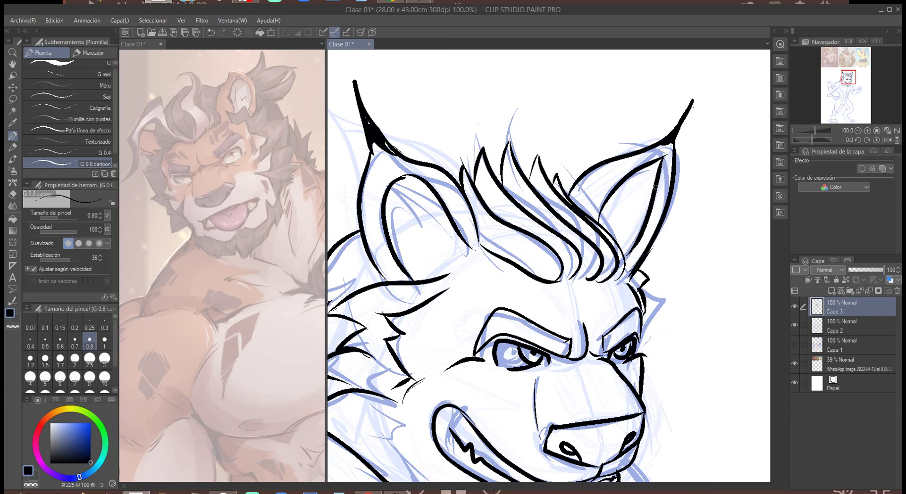
drag(465, 253, 419, 231)
mouse_move(446, 263)
mouse_down()
mouse_move(417, 248)
mouse_move(436, 269)
mouse_up()
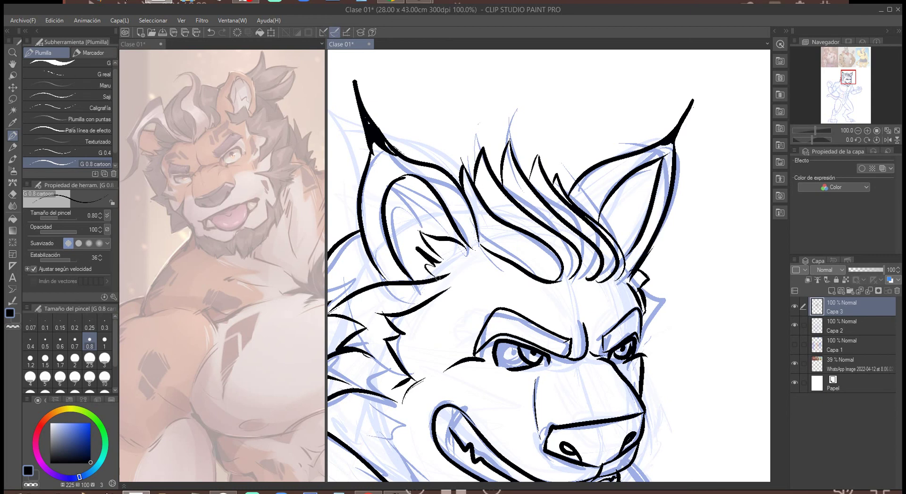
mouse_move(604, 230)
mouse_down()
mouse_move(632, 222)
mouse_move(623, 246)
mouse_move(629, 239)
mouse_move(638, 255)
mouse_up()
drag(585, 372, 678, 249)
Ink the neck fur, shoulder line and upper arm down to the elbow.
scroll(683, 236, down, 1)
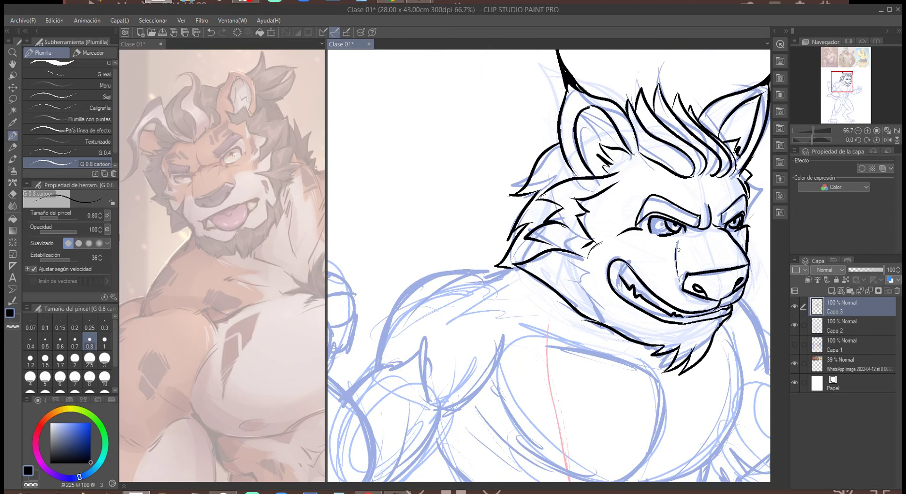
mouse_move(518, 265)
mouse_down()
mouse_move(488, 275)
mouse_move(500, 362)
mouse_move(432, 416)
mouse_up()
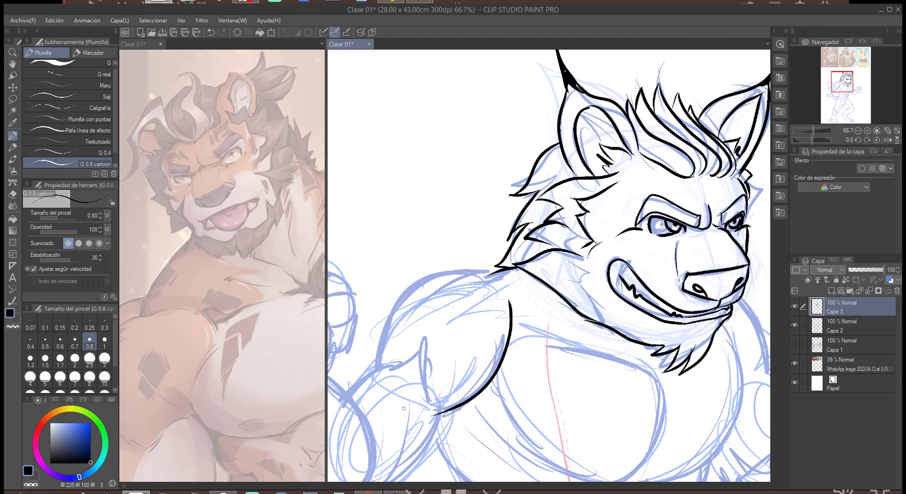
mouse_move(504, 267)
mouse_down()
mouse_move(444, 268)
mouse_move(382, 330)
mouse_move(372, 368)
mouse_move(349, 385)
mouse_up()
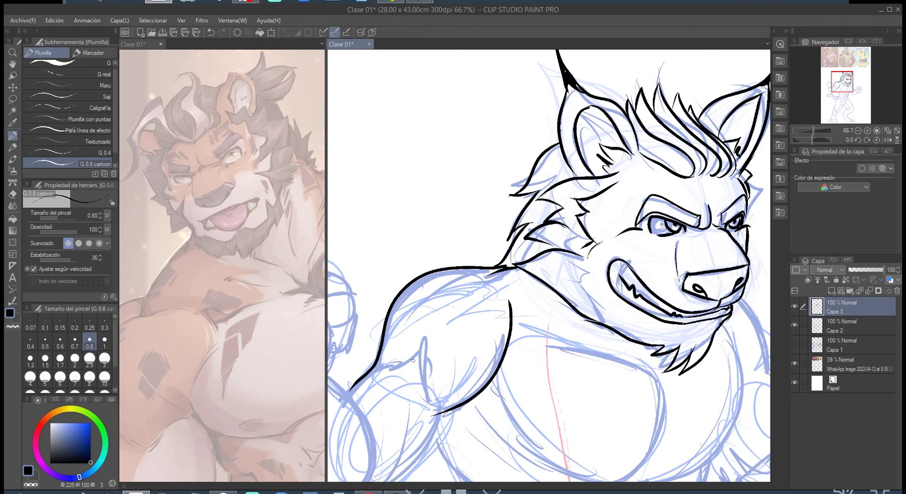
drag(392, 368, 409, 355)
drag(476, 284, 506, 276)
drag(416, 339, 426, 414)
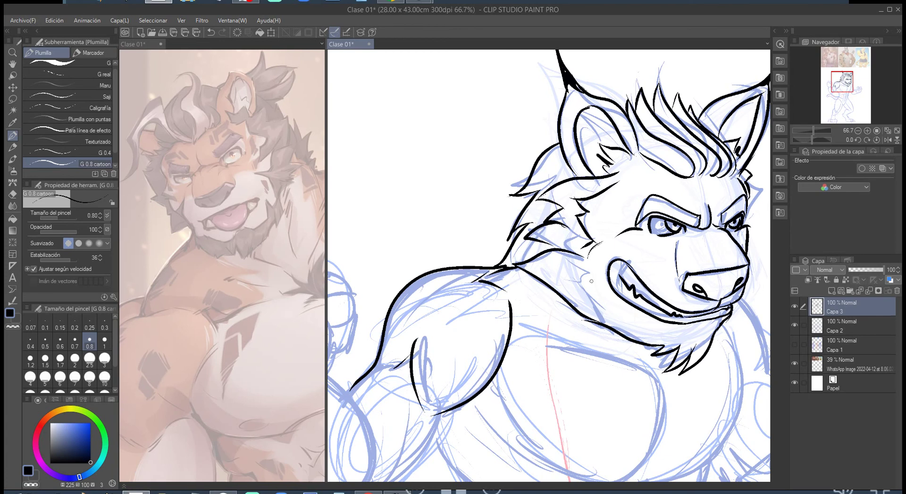
Ink the forearm contours, the top of the fist and its knuckle lines.
drag(568, 355, 724, 260)
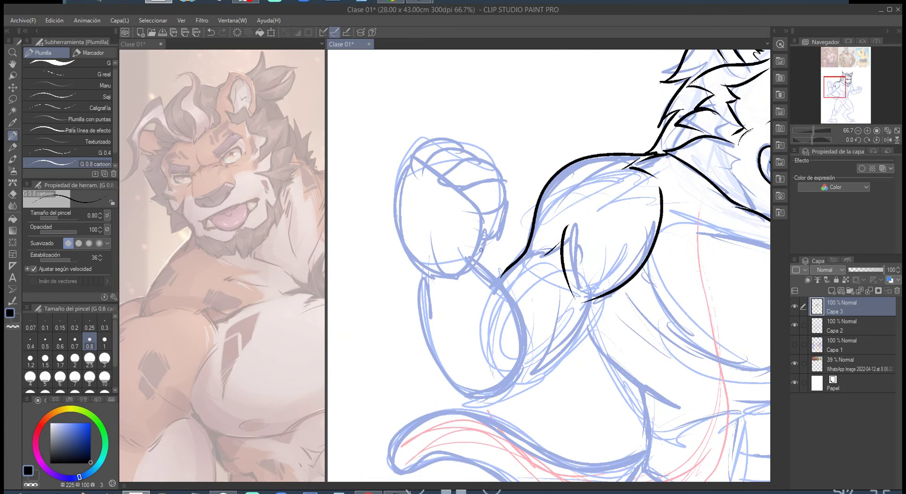
mouse_move(481, 240)
mouse_down()
mouse_move(462, 277)
mouse_move(504, 296)
mouse_move(516, 382)
mouse_up()
mouse_move(412, 259)
mouse_down()
mouse_move(424, 328)
mouse_move(448, 381)
mouse_move(478, 402)
mouse_move(493, 396)
mouse_up()
mouse_move(438, 289)
mouse_down()
mouse_move(443, 314)
mouse_move(518, 382)
mouse_move(564, 341)
mouse_move(596, 289)
mouse_move(527, 352)
mouse_up()
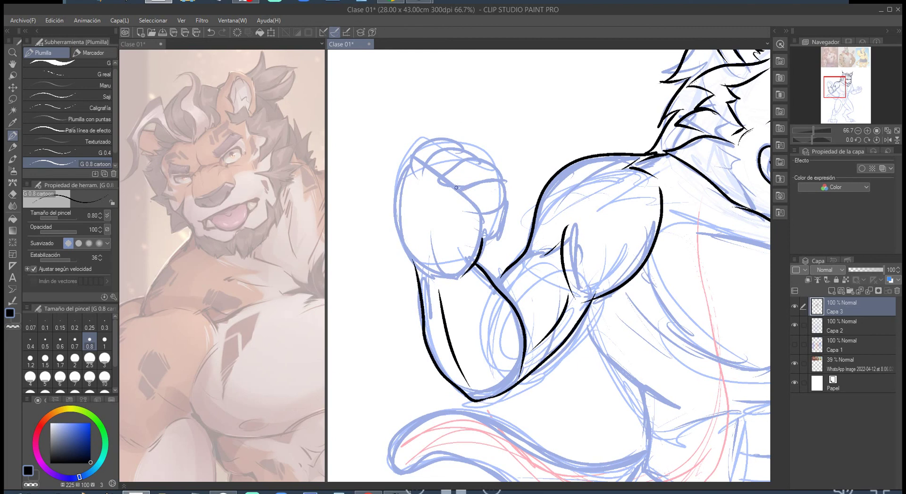
mouse_move(451, 186)
mouse_down()
mouse_move(494, 170)
mouse_move(510, 200)
mouse_move(501, 231)
mouse_move(487, 239)
mouse_move(503, 208)
mouse_move(491, 198)
mouse_move(489, 218)
mouse_up()
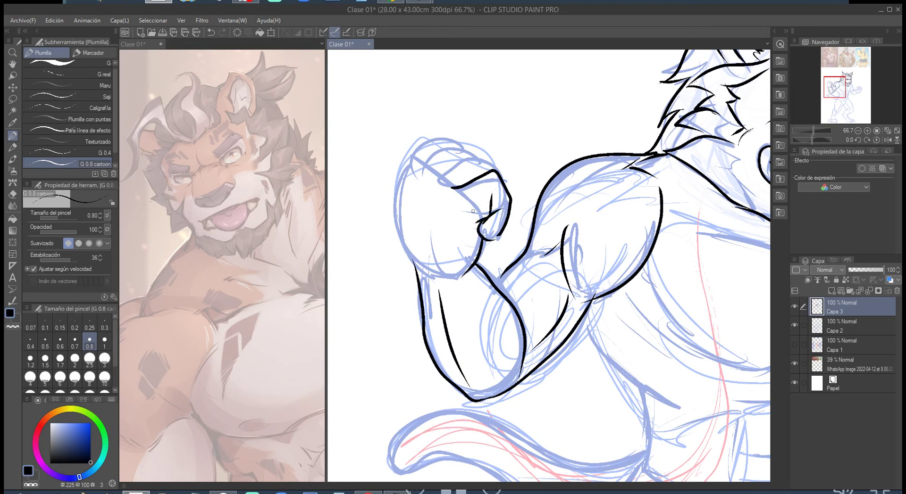
mouse_move(436, 178)
mouse_down()
mouse_move(473, 157)
mouse_move(490, 163)
mouse_up()
mouse_move(419, 173)
mouse_down()
mouse_move(457, 147)
mouse_move(487, 164)
mouse_up()
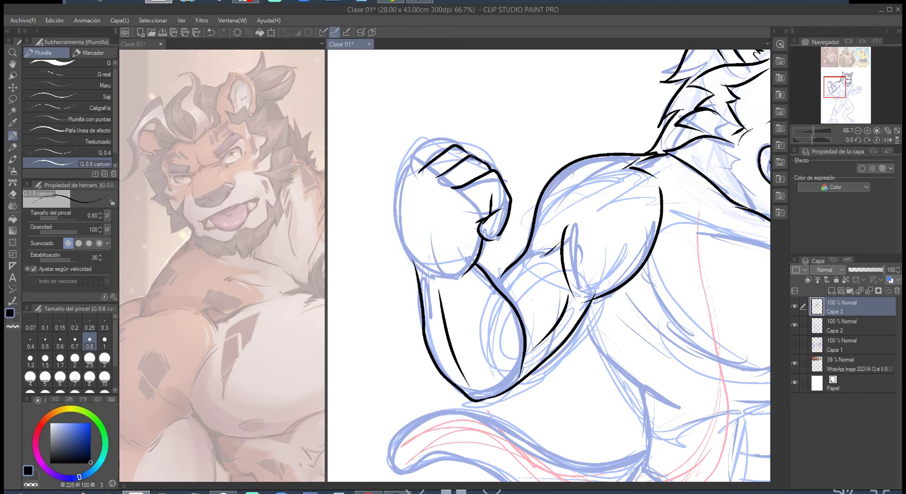
mouse_move(406, 172)
mouse_down()
mouse_move(445, 138)
mouse_move(457, 146)
mouse_move(406, 167)
mouse_move(390, 184)
mouse_move(416, 271)
mouse_up()
Redraw the fist's left side until clean, then add a finger crease and the fist's underside.
key(ctrl+z)
mouse_move(406, 166)
mouse_down()
mouse_move(392, 203)
mouse_move(424, 288)
mouse_up()
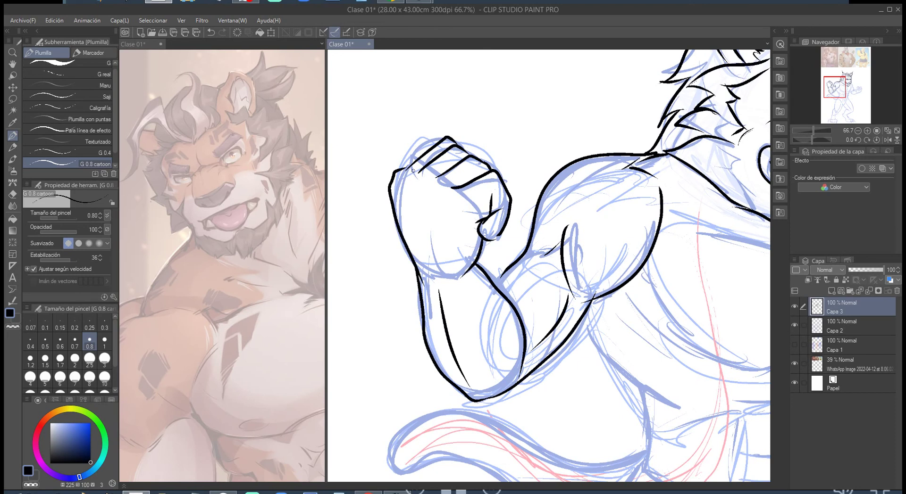
key(ctrl+z)
mouse_move(400, 174)
mouse_down()
mouse_move(389, 190)
mouse_move(414, 272)
mouse_up()
mouse_move(411, 183)
mouse_down()
mouse_move(398, 194)
mouse_move(436, 212)
mouse_up()
drag(423, 273, 454, 278)
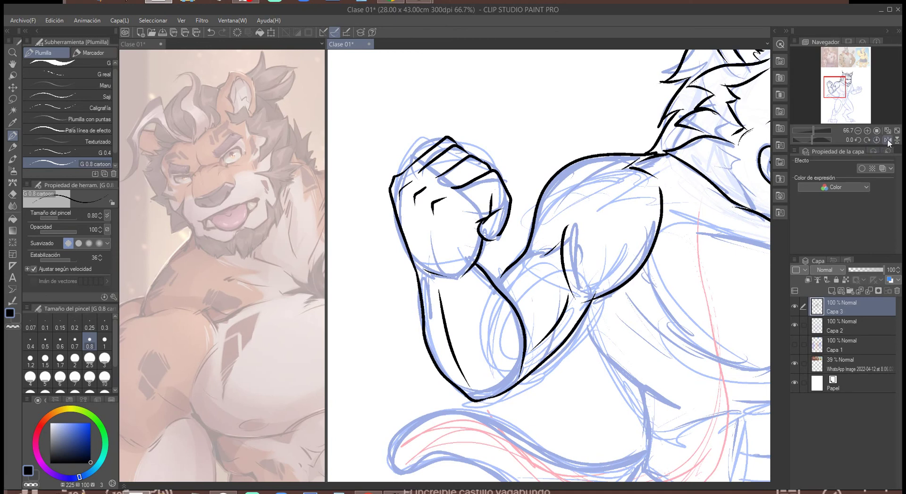
drag(687, 281, 598, 258)
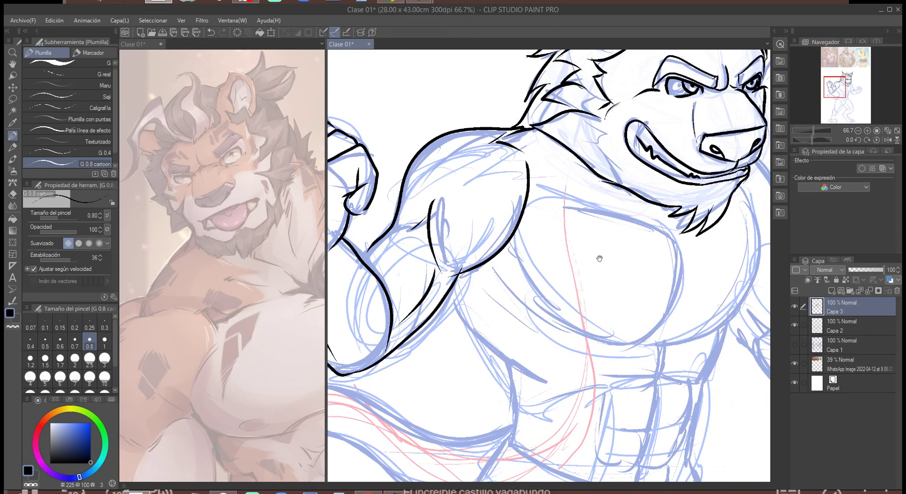
Fade Capa 2 to 30% opacity, undo the stray stroke on it, and select Capa 3.
click(819, 329)
click(859, 270)
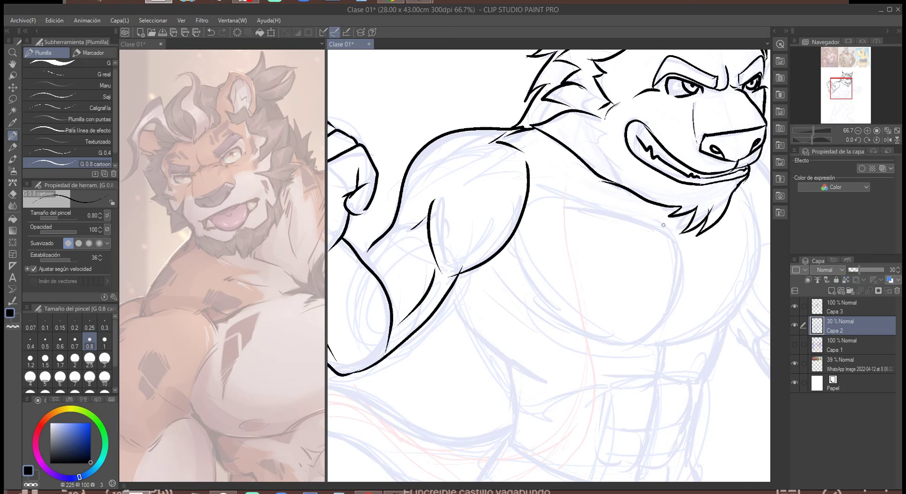
drag(667, 230, 533, 172)
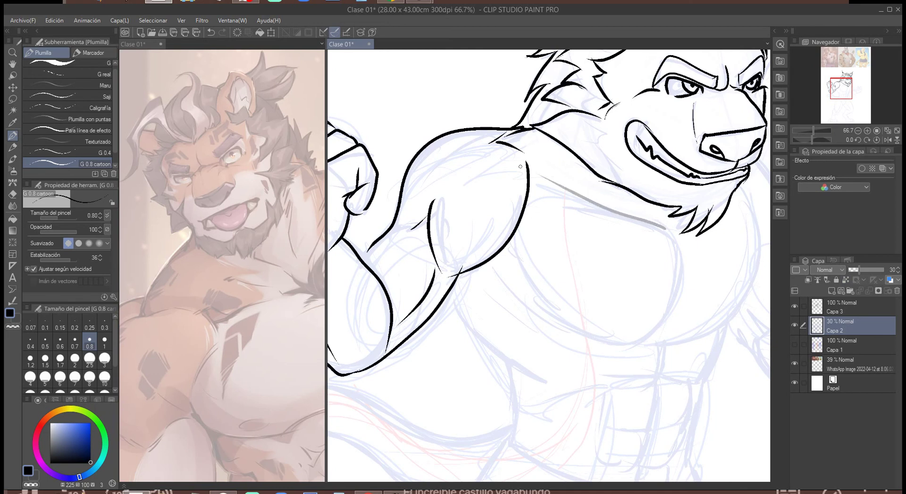
key(ctrl+z)
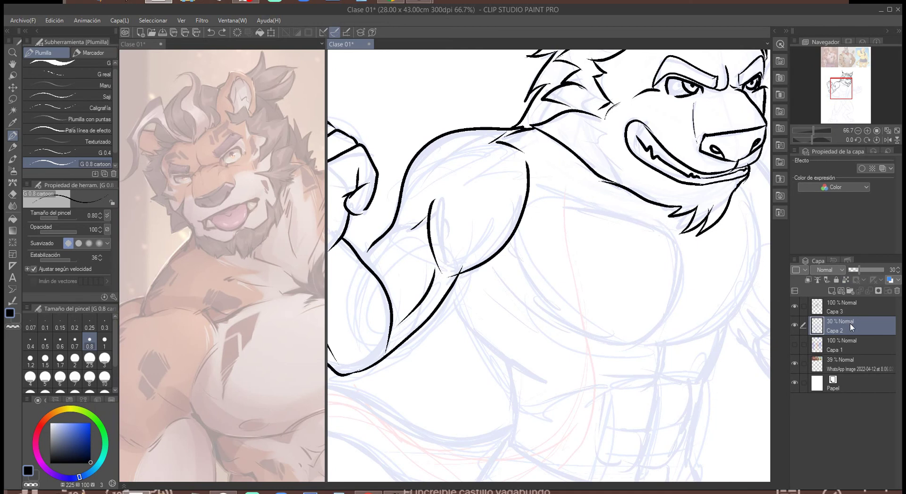
click(822, 308)
Ink the neck outline, the chest curves and a nipple on each pec.
drag(662, 227, 550, 175)
mouse_move(511, 243)
mouse_down()
mouse_move(516, 267)
mouse_move(593, 341)
mouse_move(614, 343)
mouse_move(668, 320)
mouse_move(680, 265)
mouse_move(664, 227)
mouse_up()
drag(741, 280, 633, 314)
drag(566, 260, 579, 255)
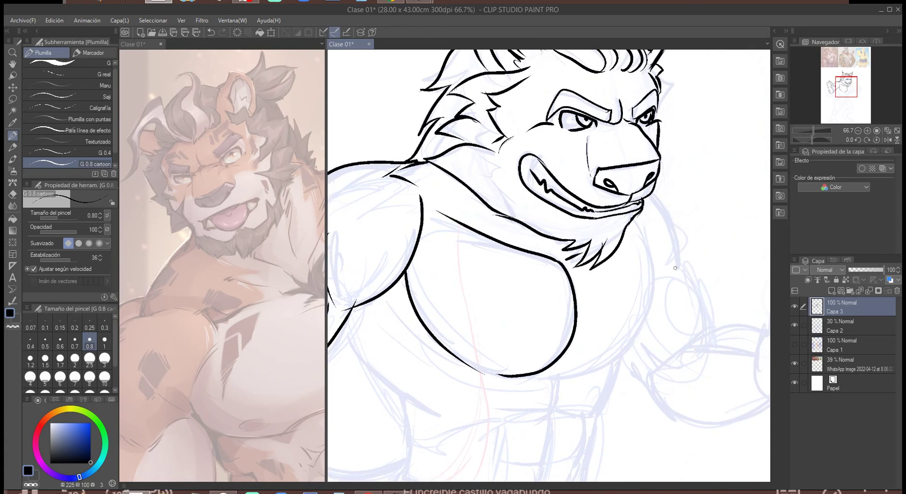
drag(516, 222, 540, 251)
mouse_move(635, 219)
mouse_down()
mouse_move(650, 272)
mouse_move(647, 310)
mouse_move(609, 354)
mouse_move(589, 363)
mouse_move(564, 357)
mouse_up()
mouse_move(492, 344)
mouse_down()
mouse_move(480, 355)
mouse_move(508, 353)
mouse_up()
mouse_move(647, 305)
mouse_down()
mouse_move(636, 309)
mouse_move(633, 319)
mouse_move(642, 319)
mouse_up()
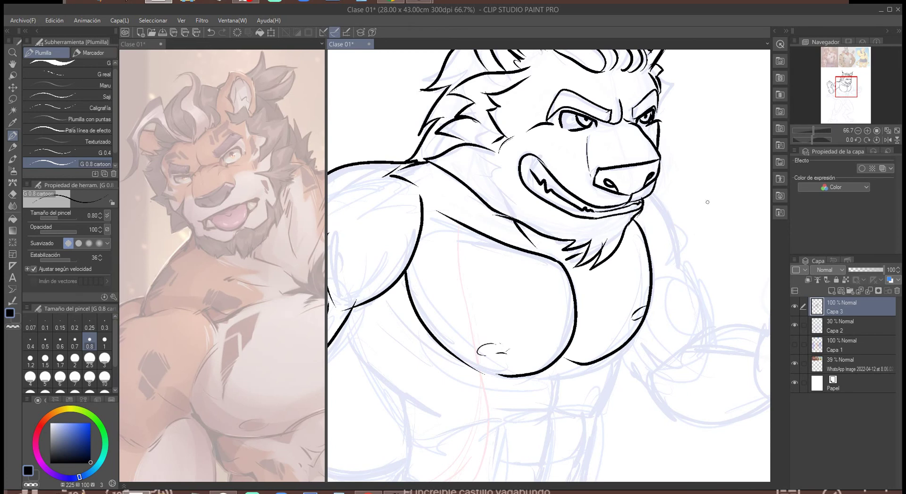
Ink the lower edge of the chest and both sides of the torso.
drag(605, 388, 699, 245)
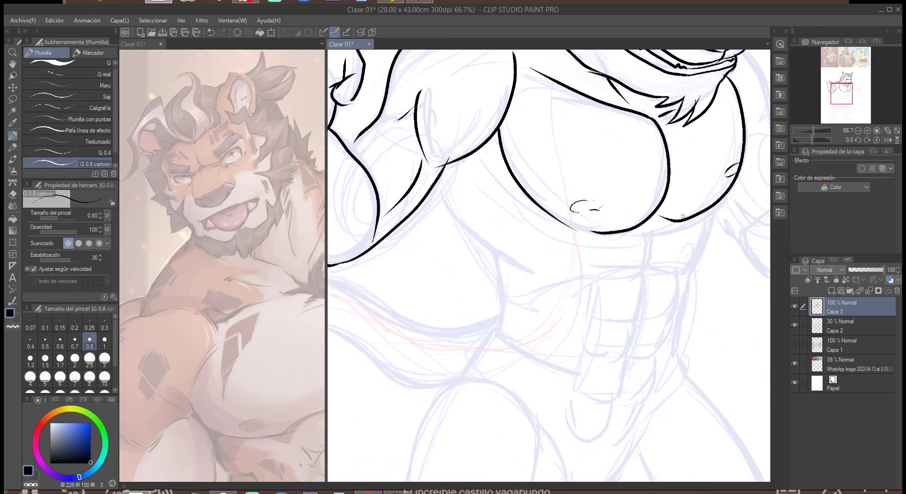
mouse_move(653, 226)
mouse_down()
mouse_move(642, 262)
mouse_move(556, 279)
mouse_move(526, 273)
mouse_up()
mouse_move(434, 182)
mouse_down()
mouse_move(518, 272)
mouse_move(497, 330)
mouse_up()
mouse_move(719, 203)
mouse_down()
mouse_move(706, 245)
mouse_move(640, 301)
mouse_move(602, 317)
mouse_up()
Ink the six-pack ab segments and the long contour along their right side.
drag(591, 283, 589, 300)
drag(640, 314, 674, 310)
mouse_move(678, 271)
mouse_down()
mouse_move(673, 305)
mouse_move(590, 358)
mouse_up()
mouse_move(590, 322)
mouse_down()
mouse_move(587, 353)
mouse_move(658, 349)
mouse_up()
drag(672, 315, 660, 344)
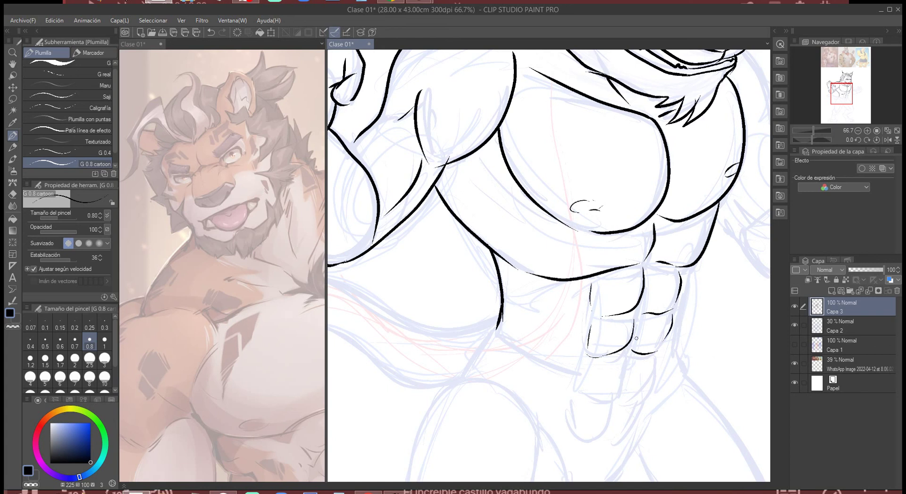
mouse_move(582, 364)
mouse_down()
mouse_move(576, 391)
mouse_move(613, 389)
mouse_up()
mouse_move(629, 354)
mouse_down()
mouse_move(613, 386)
mouse_move(661, 375)
mouse_up()
drag(633, 333, 623, 364)
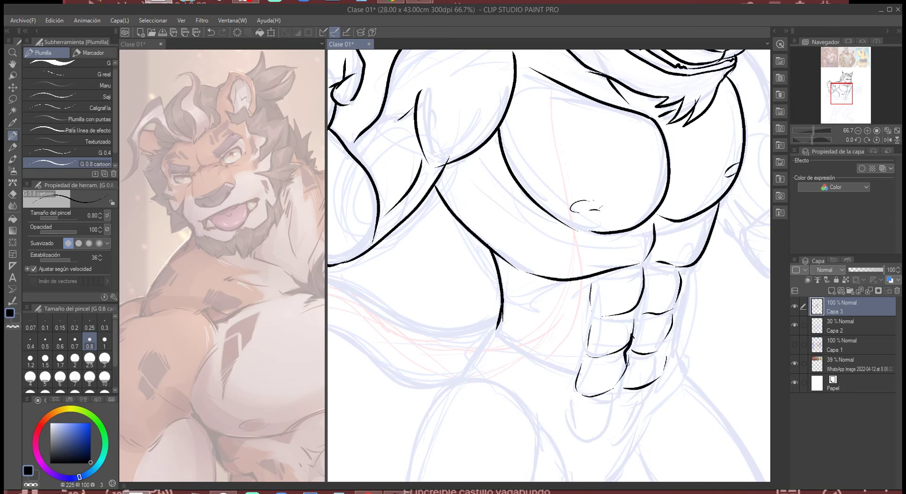
mouse_move(697, 264)
mouse_down()
mouse_move(679, 356)
mouse_move(659, 273)
mouse_move(659, 215)
mouse_up()
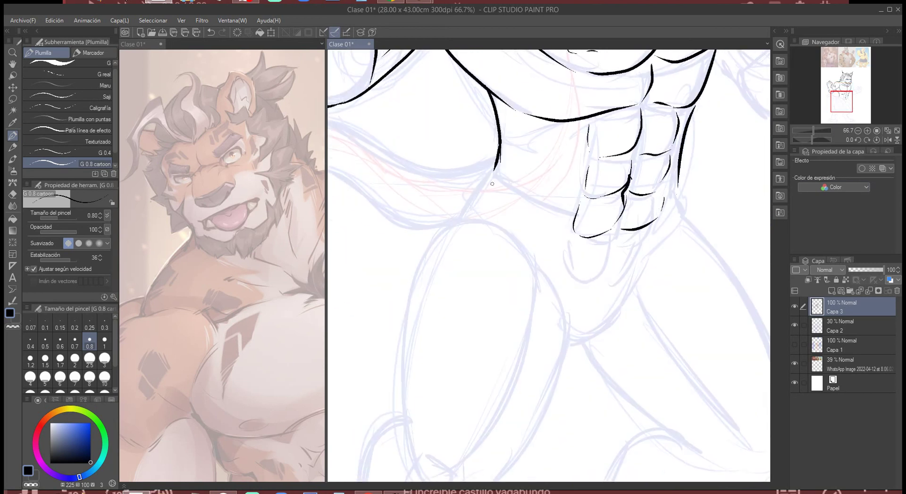
Ink the waistband's upper and lower edges below the abs, redoing the lower edge twice.
mouse_move(488, 177)
mouse_down()
mouse_move(573, 228)
mouse_move(623, 230)
mouse_move(681, 198)
mouse_up()
mouse_move(488, 173)
mouse_down()
mouse_move(477, 189)
mouse_move(526, 226)
mouse_move(604, 242)
mouse_move(663, 230)
mouse_move(687, 210)
mouse_move(682, 194)
mouse_up()
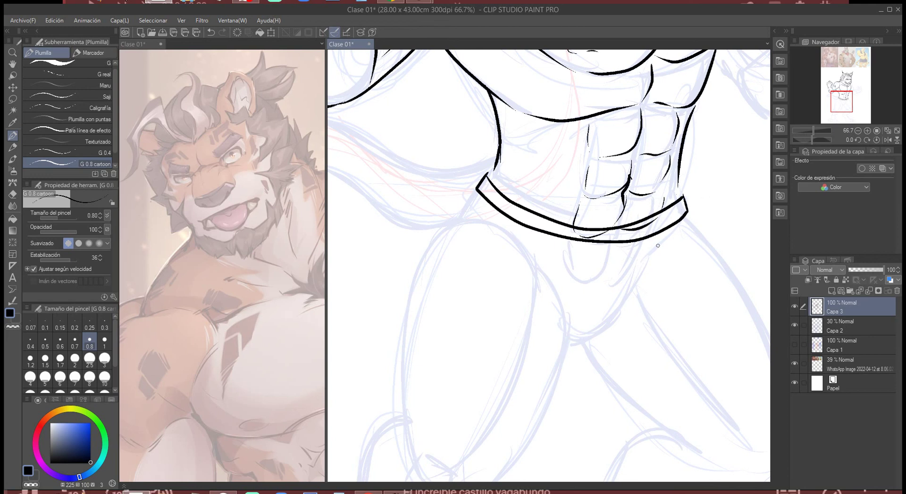
key(ctrl+z)
mouse_move(483, 178)
mouse_down()
mouse_move(489, 199)
mouse_move(550, 233)
mouse_up()
key(ctrl+z)
mouse_move(483, 179)
mouse_down()
mouse_move(488, 206)
mouse_move(520, 223)
mouse_move(623, 243)
mouse_move(680, 218)
mouse_move(678, 171)
mouse_up()
Outline the shorts' left leg with a doubled hem, the crotch line and fabric folds.
drag(486, 178, 496, 165)
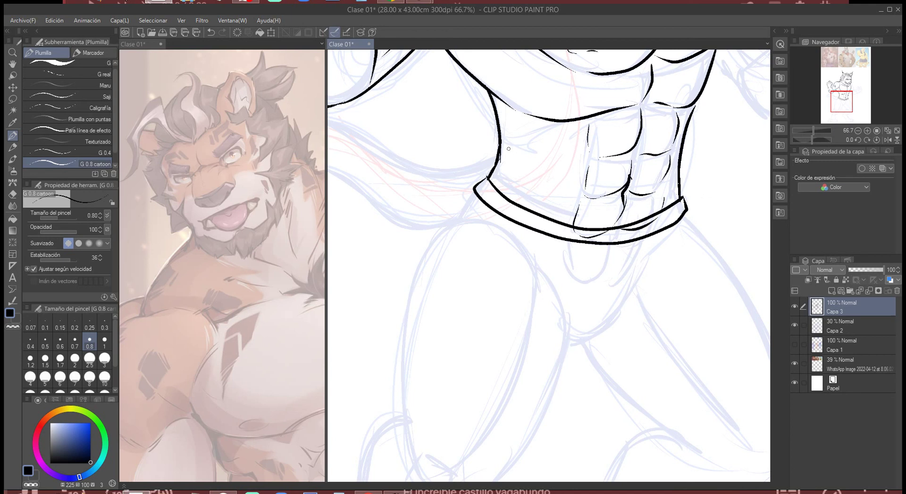
mouse_move(621, 250)
mouse_down()
mouse_move(629, 275)
mouse_move(626, 327)
mouse_move(589, 391)
mouse_up()
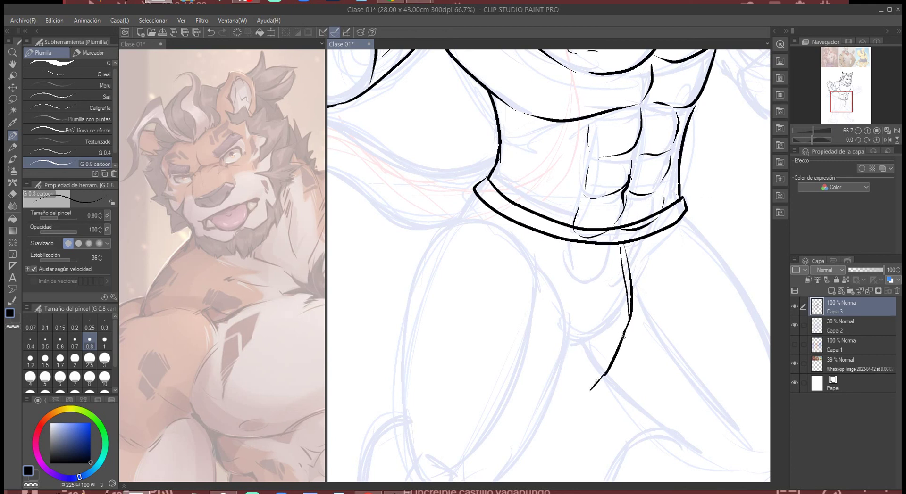
mouse_move(482, 206)
mouse_down()
mouse_move(452, 245)
mouse_move(422, 352)
mouse_up()
mouse_move(425, 315)
mouse_down()
mouse_move(427, 386)
mouse_move(433, 378)
mouse_move(557, 409)
mouse_move(605, 368)
mouse_up()
mouse_move(432, 381)
mouse_down()
mouse_move(559, 419)
mouse_move(572, 405)
mouse_up()
mouse_move(473, 184)
mouse_down()
mouse_move(409, 255)
mouse_move(397, 361)
mouse_move(424, 323)
mouse_move(403, 350)
mouse_up()
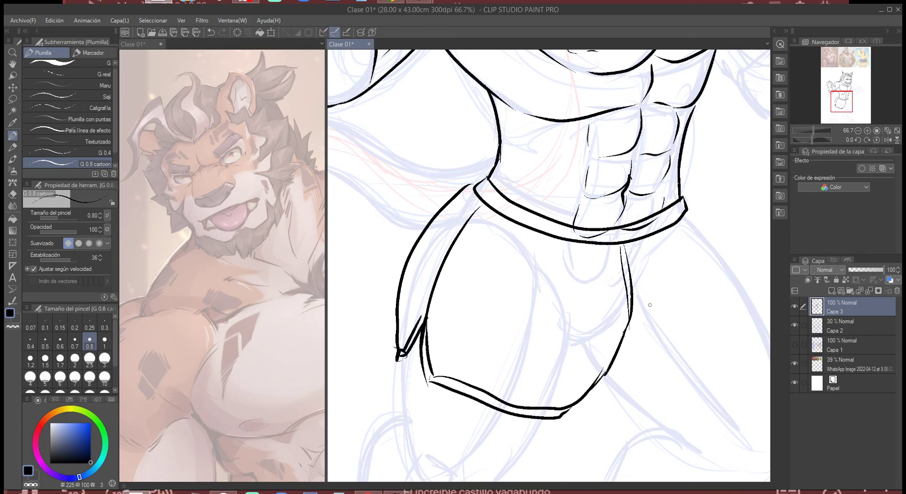
mouse_move(634, 325)
mouse_down()
mouse_move(688, 267)
mouse_move(664, 273)
mouse_up()
drag(498, 243, 584, 270)
drag(566, 303, 612, 331)
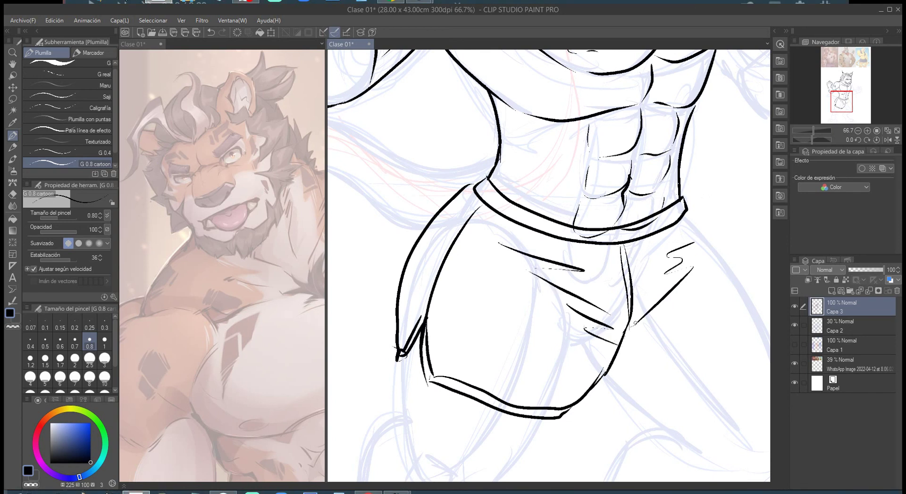
drag(665, 272, 692, 266)
drag(468, 186, 477, 183)
Outline the shorts' right side with two parallel hem lines and thicken the left hem.
drag(715, 314, 589, 238)
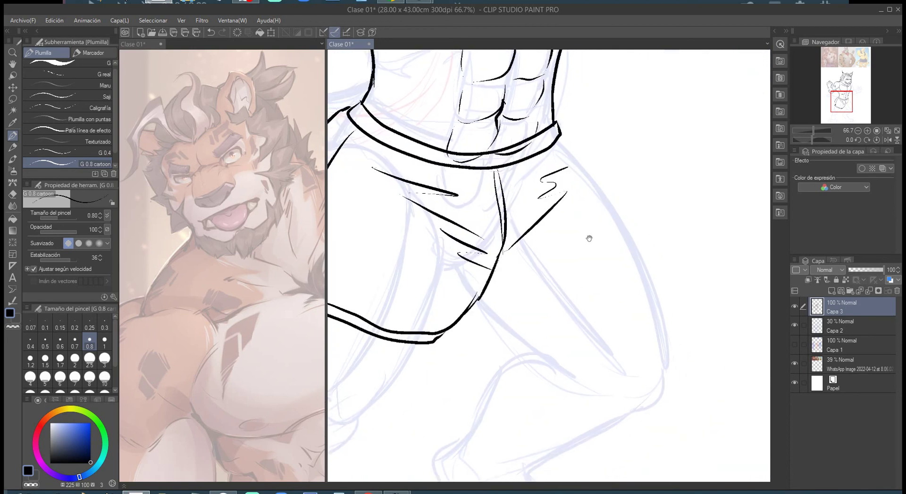
mouse_move(561, 137)
mouse_down()
mouse_move(619, 200)
mouse_move(653, 265)
mouse_up()
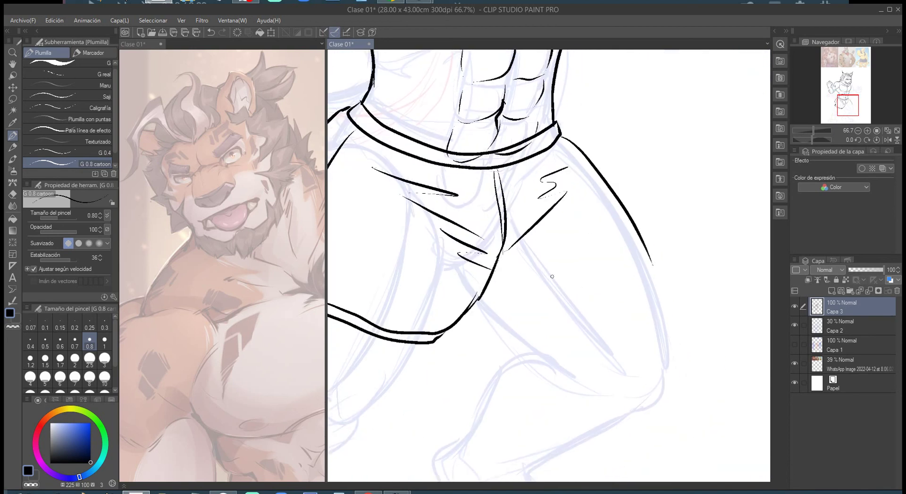
mouse_move(476, 305)
mouse_down()
mouse_move(528, 355)
mouse_move(657, 289)
mouse_move(645, 240)
mouse_up()
drag(521, 345, 660, 283)
mouse_move(474, 302)
mouse_down()
mouse_move(523, 351)
mouse_move(543, 349)
mouse_up()
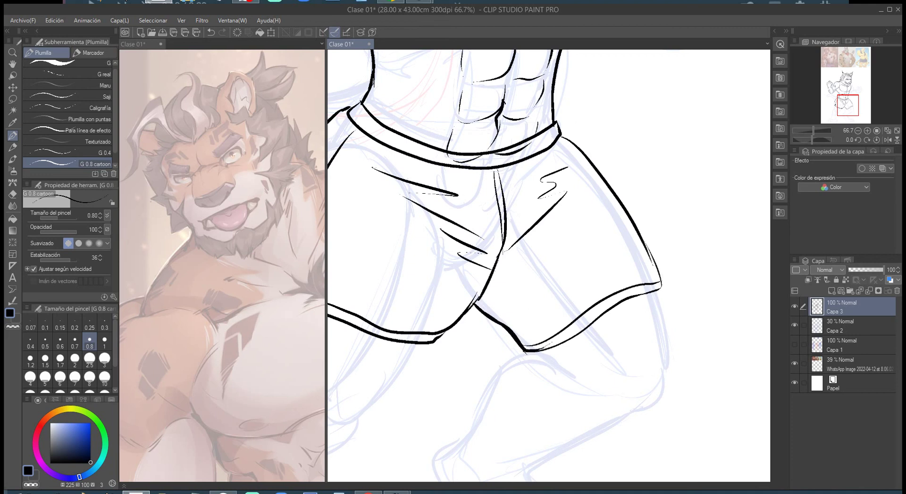
Ink both thighs, inner and outer lines, below the shorts' hems.
drag(501, 313, 643, 297)
drag(417, 271, 423, 356)
drag(515, 321, 486, 370)
mouse_move(558, 326)
mouse_down()
mouse_move(512, 391)
mouse_move(484, 411)
mouse_up()
mouse_move(703, 340)
mouse_down()
mouse_move(592, 313)
mouse_move(613, 342)
mouse_up()
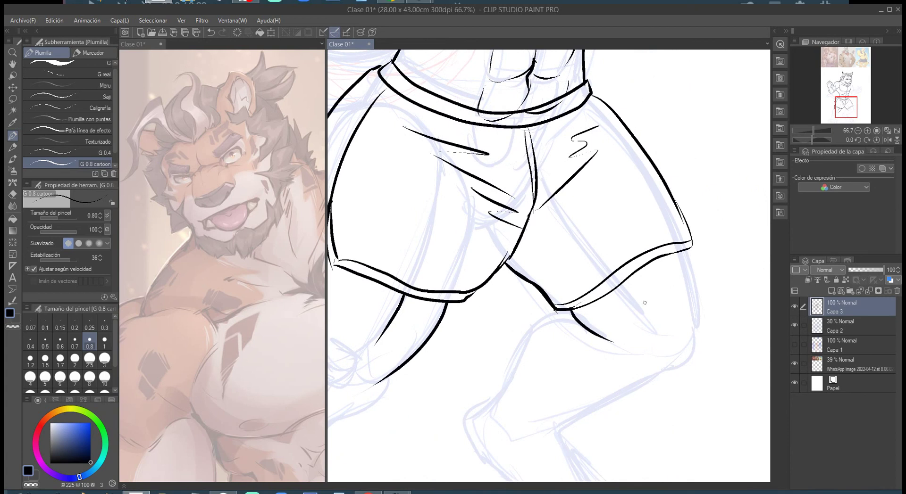
drag(612, 285, 647, 322)
mouse_move(686, 251)
mouse_down()
mouse_move(700, 328)
mouse_move(683, 363)
mouse_move(664, 368)
mouse_up()
drag(638, 265, 701, 356)
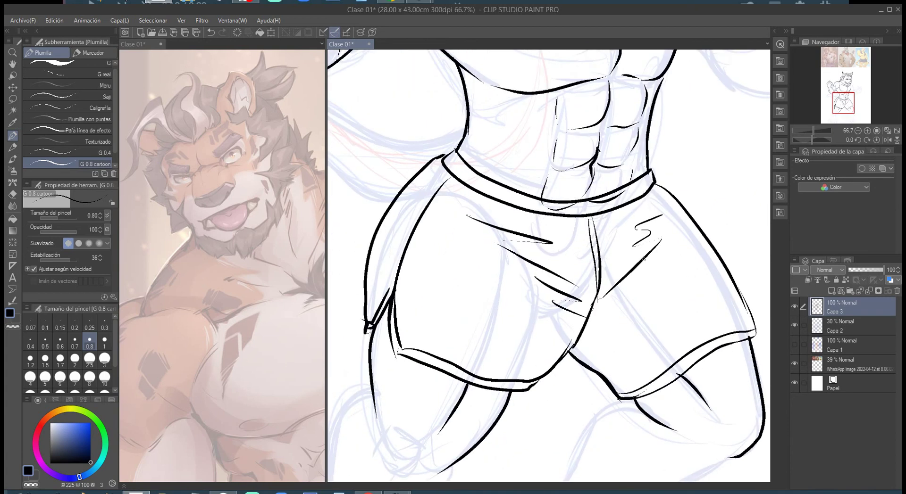
Add hatching strokes on the shorts.
scroll(642, 289, down, 1)
drag(643, 289, 623, 348)
drag(648, 298, 673, 250)
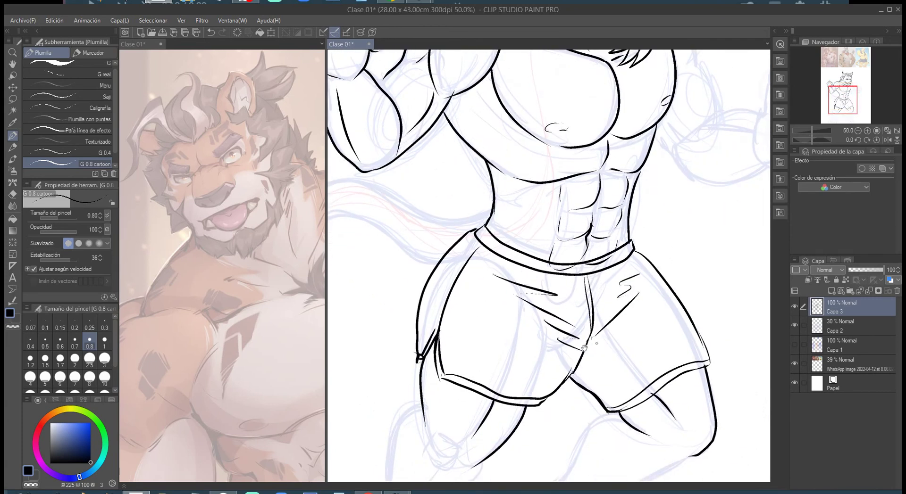
drag(589, 356, 638, 307)
drag(651, 231, 565, 406)
click(627, 256)
Ink the right shoulder, upper arm, bicep and forearm, redrawing the forearm's underside lower.
drag(627, 258, 601, 331)
mouse_move(553, 231)
mouse_down()
mouse_move(572, 291)
mouse_move(597, 315)
mouse_move(614, 374)
mouse_up()
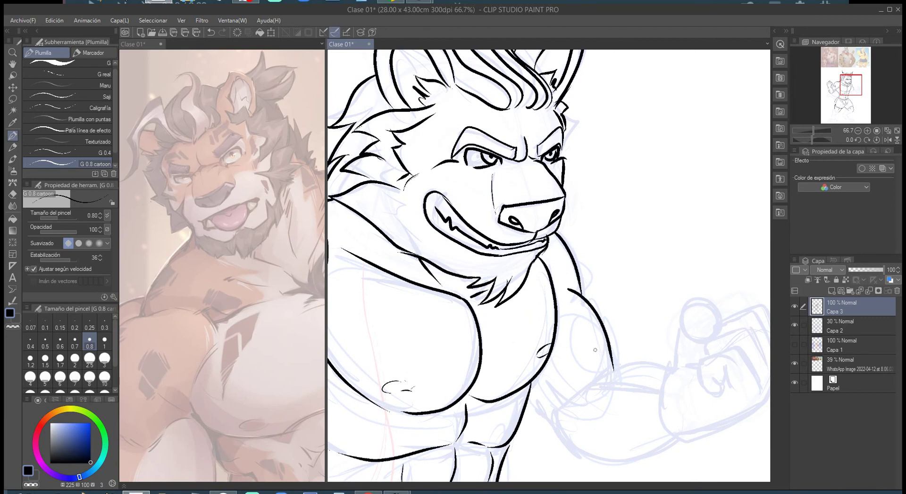
mouse_move(542, 374)
mouse_down()
mouse_move(566, 397)
mouse_move(546, 415)
mouse_move(583, 451)
mouse_up()
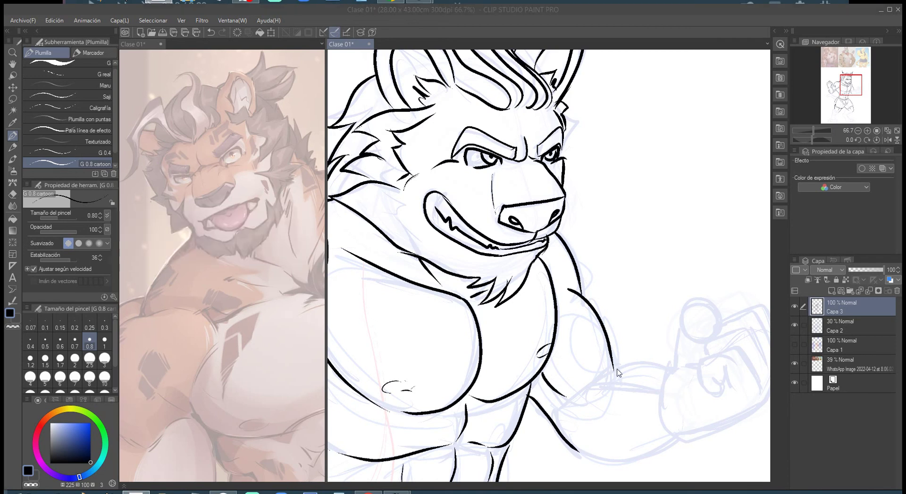
mouse_move(659, 385)
mouse_down()
mouse_move(625, 385)
mouse_move(585, 406)
mouse_up()
drag(609, 373, 672, 369)
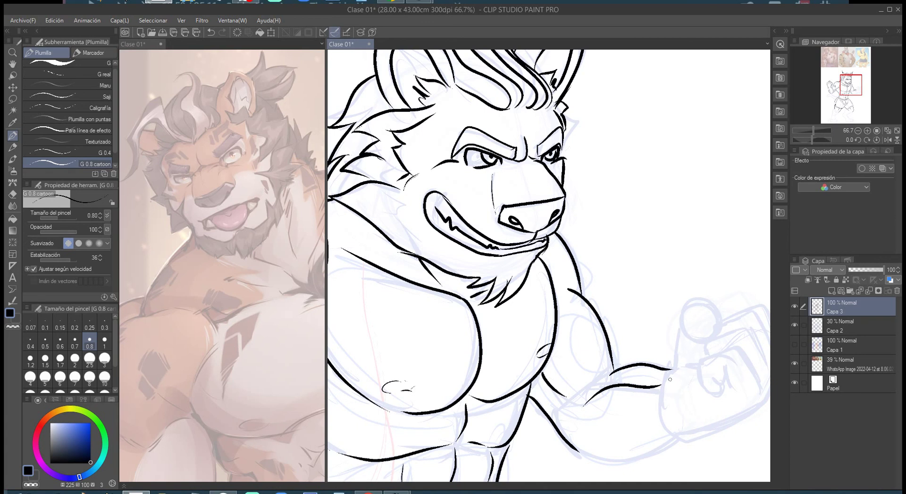
mouse_move(585, 448)
mouse_down()
mouse_move(646, 453)
mouse_move(679, 432)
mouse_up()
key(ctrl+z)
mouse_move(575, 450)
mouse_down()
mouse_move(623, 460)
mouse_move(678, 440)
mouse_move(578, 436)
mouse_move(613, 452)
mouse_move(658, 428)
mouse_move(677, 405)
mouse_up()
Ink the clenched fist's curled finger, top, knuckles and thumb outline.
mouse_move(607, 378)
mouse_down()
mouse_move(609, 402)
mouse_move(623, 409)
mouse_move(631, 393)
mouse_move(621, 386)
mouse_move(635, 395)
mouse_move(643, 386)
mouse_move(644, 406)
mouse_move(621, 366)
mouse_move(653, 356)
mouse_move(674, 399)
mouse_up()
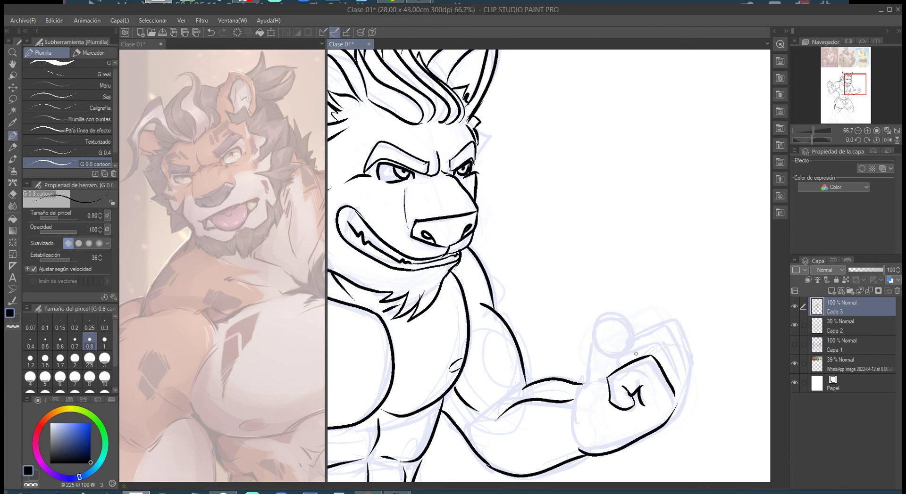
mouse_move(619, 370)
mouse_down()
mouse_move(616, 354)
mouse_move(656, 338)
mouse_move(680, 370)
mouse_up()
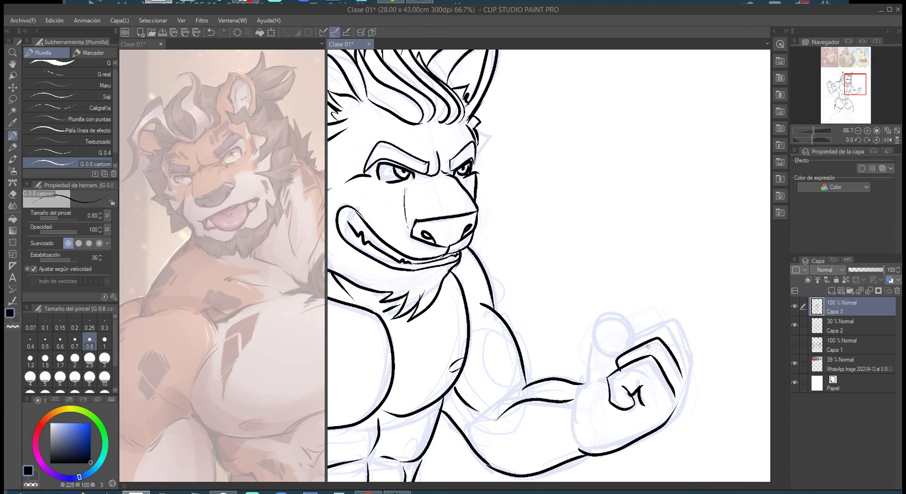
mouse_move(629, 348)
mouse_down()
mouse_move(652, 326)
mouse_move(675, 338)
mouse_move(688, 366)
mouse_up()
mouse_move(649, 323)
mouse_down()
mouse_move(678, 323)
mouse_move(696, 371)
mouse_move(667, 417)
mouse_up()
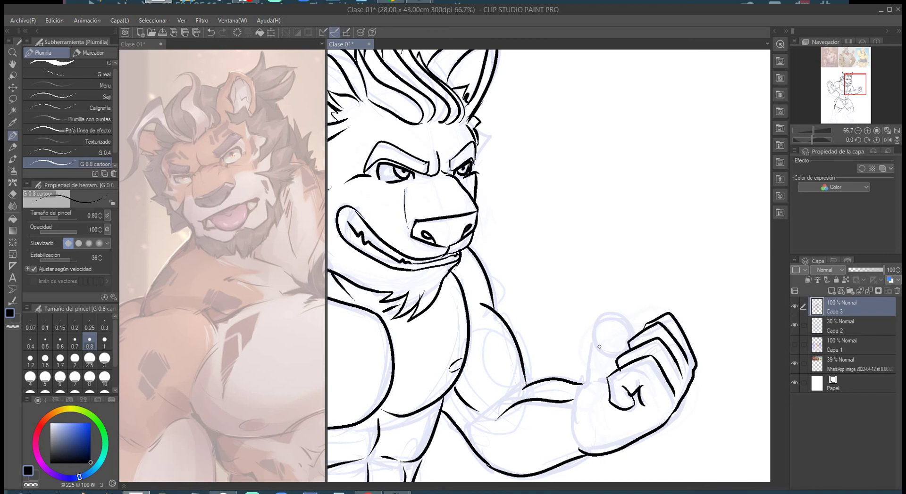
mouse_move(594, 329)
mouse_down()
mouse_move(585, 370)
mouse_move(603, 374)
mouse_move(621, 361)
mouse_move(623, 341)
mouse_move(596, 325)
mouse_move(585, 340)
mouse_up()
Erase the thumb-finger overlap with transparent colour, finish the thumb and hand edge, and zoom out.
key(c)
drag(616, 364, 609, 369)
key(c)
drag(620, 412, 633, 413)
drag(624, 333, 629, 343)
mouse_move(584, 374)
mouse_down()
mouse_move(577, 410)
mouse_move(603, 392)
mouse_move(570, 417)
mouse_move(573, 449)
mouse_up()
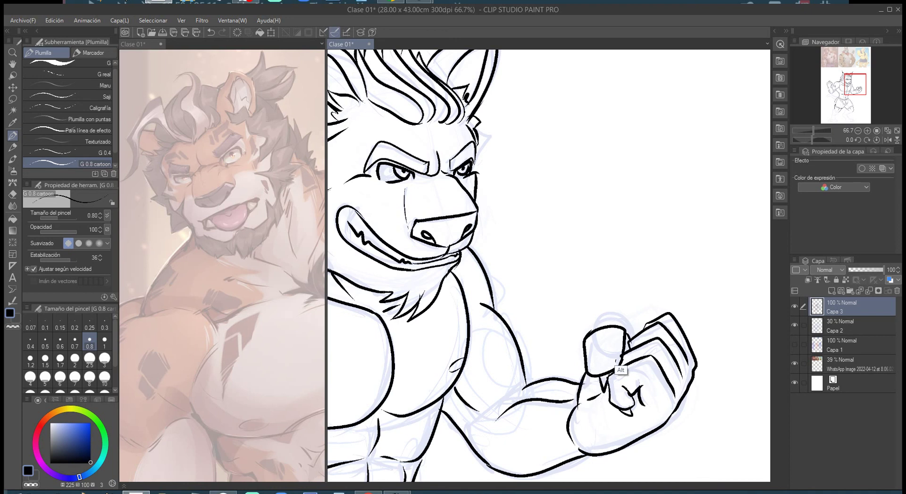
scroll(632, 346, down, 3)
drag(601, 367, 623, 253)
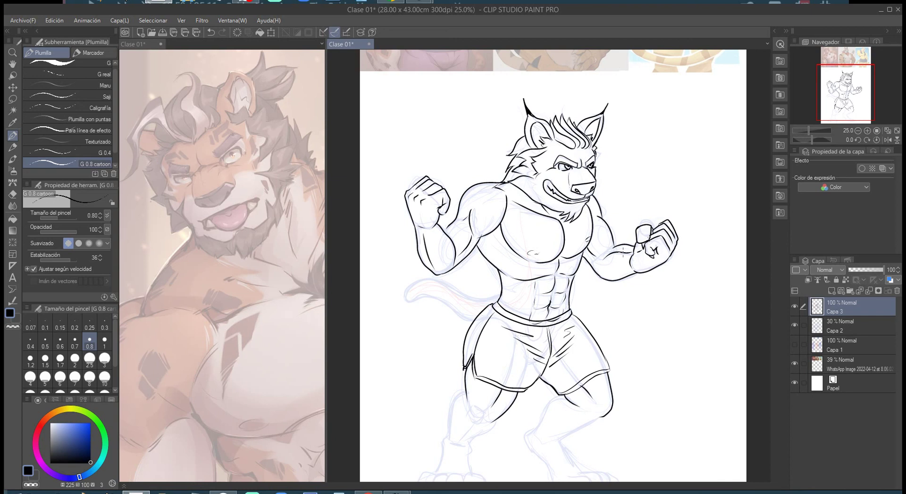
Ink the left leg's outer and lower contour down to the ankle.
scroll(567, 348, up, 1)
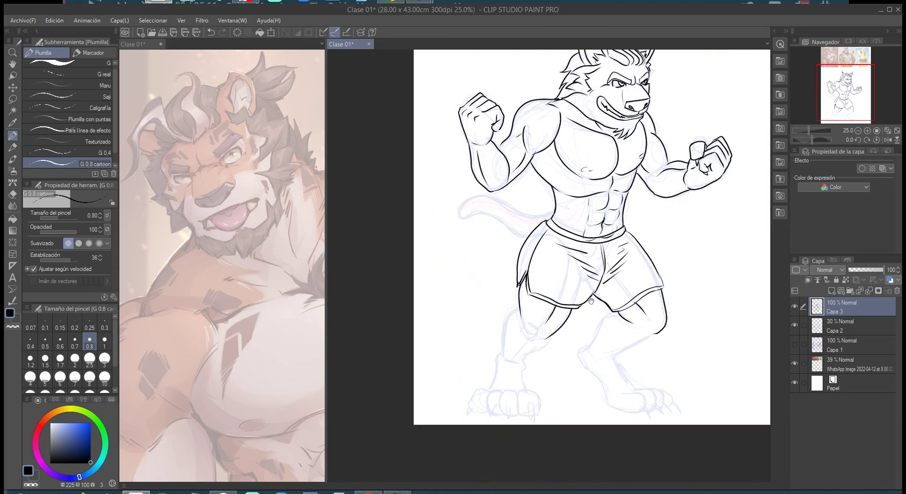
scroll(567, 326, up, 1)
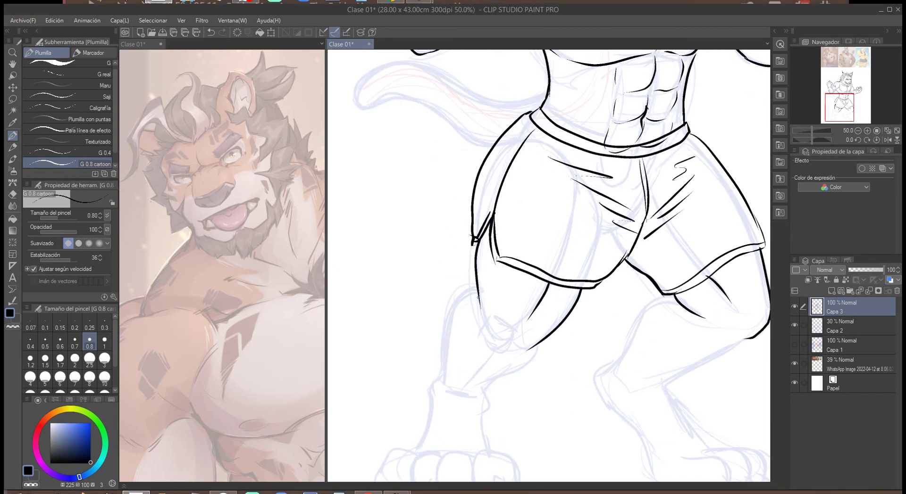
mouse_move(477, 287)
mouse_down()
mouse_move(444, 328)
mouse_move(438, 391)
mouse_up()
drag(538, 347, 481, 395)
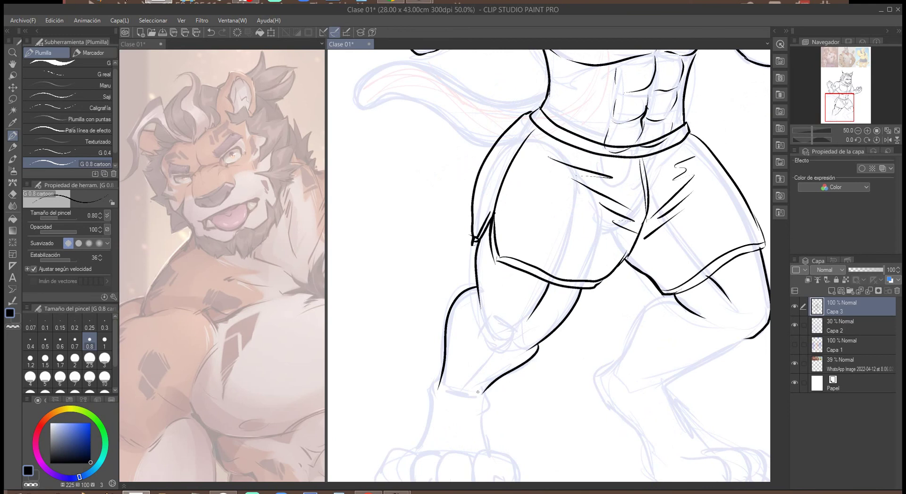
drag(438, 387, 429, 402)
mouse_move(488, 391)
mouse_down()
mouse_move(484, 411)
mouse_move(429, 416)
mouse_move(537, 328)
mouse_move(485, 343)
mouse_move(465, 376)
mouse_up()
Outline the left foot's toes with teardrop claws and closed bottom edges.
mouse_move(547, 376)
mouse_down()
mouse_move(528, 418)
mouse_move(555, 437)
mouse_move(542, 415)
mouse_up()
mouse_move(546, 377)
mouse_down()
mouse_move(565, 381)
mouse_move(575, 417)
mouse_move(559, 429)
mouse_up()
mouse_move(502, 401)
mouse_down()
mouse_move(500, 437)
mouse_move(515, 418)
mouse_move(500, 381)
mouse_move(532, 382)
mouse_up()
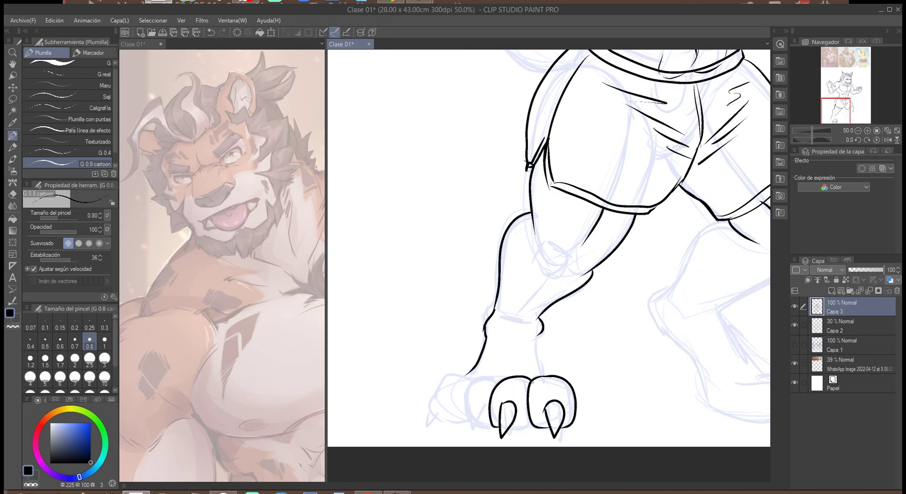
drag(508, 430, 530, 426)
mouse_move(465, 413)
mouse_down()
mouse_move(595, 397)
mouse_move(586, 419)
mouse_move(605, 402)
mouse_move(581, 374)
mouse_move(623, 363)
mouse_up()
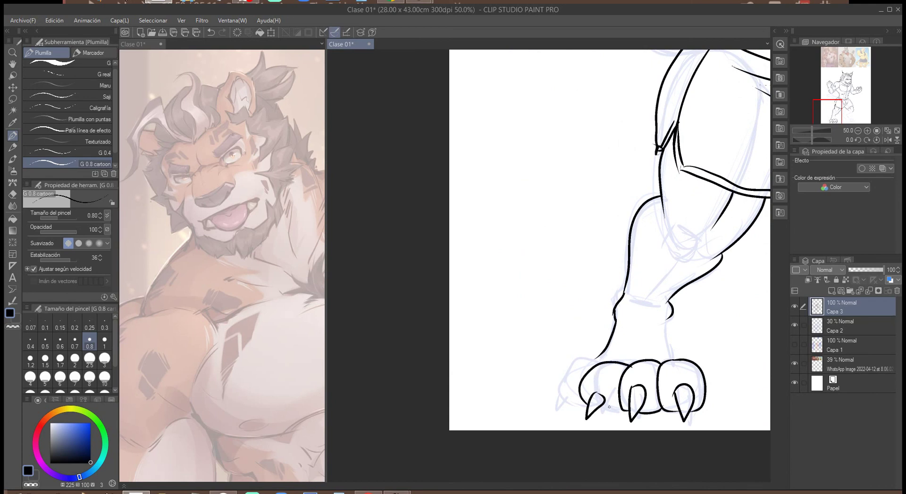
drag(599, 412, 621, 409)
mouse_move(559, 391)
mouse_down()
mouse_move(550, 411)
mouse_move(564, 403)
mouse_move(552, 372)
mouse_move(574, 357)
mouse_move(590, 361)
mouse_up()
drag(564, 405, 583, 407)
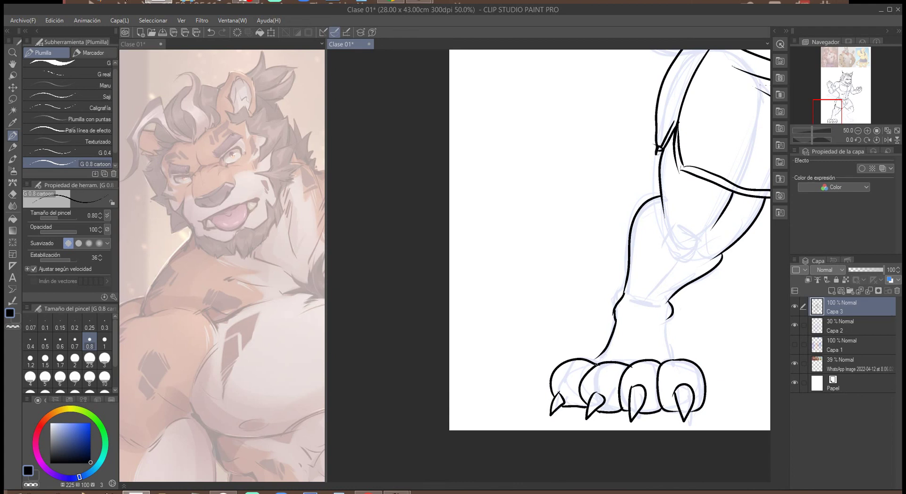
Extend the ankle line to the toe and ink the shin diagonal and ankle line, undoing a stray calf stroke.
drag(669, 317, 681, 363)
drag(752, 348, 644, 359)
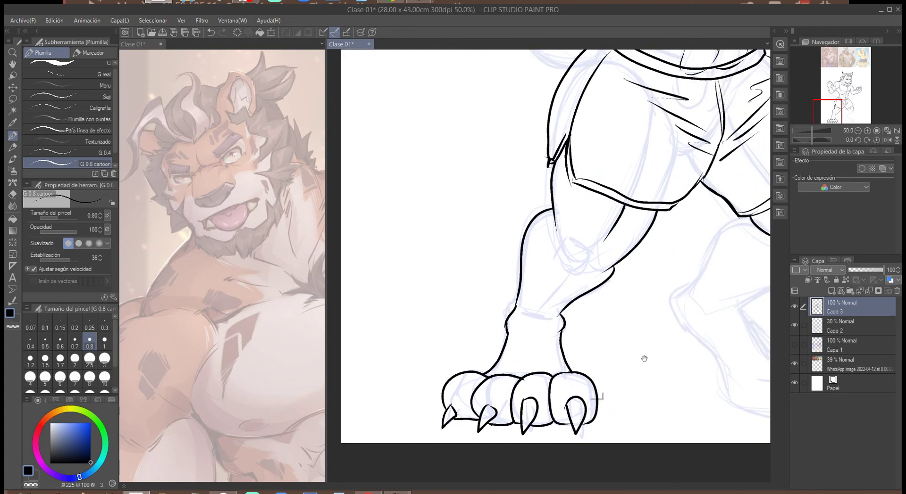
mouse_move(570, 258)
mouse_down()
mouse_move(572, 270)
mouse_move(562, 265)
mouse_move(585, 276)
mouse_move(597, 265)
mouse_move(586, 242)
mouse_up()
key(ctrl+z)
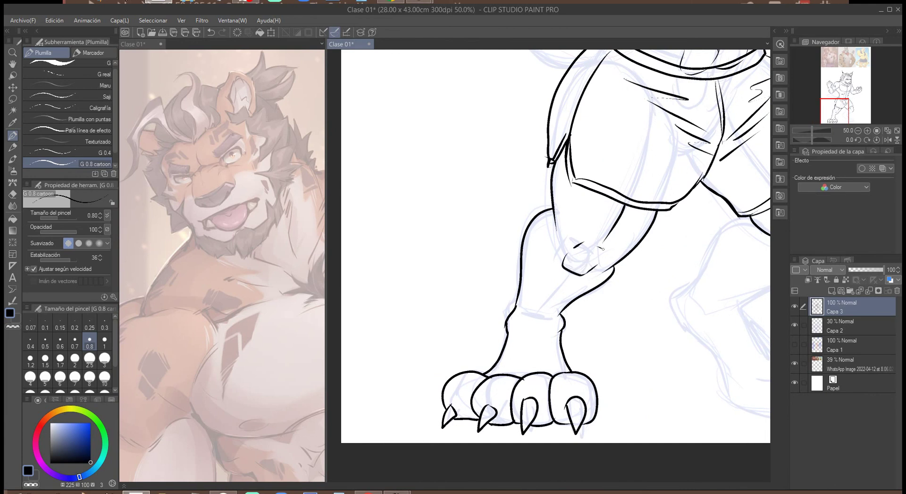
drag(539, 319, 572, 274)
drag(525, 320, 555, 320)
drag(652, 336, 479, 340)
Ink the right leg's outline below the shorts, the shin line with hatching, and the calf.
drag(639, 312, 703, 297)
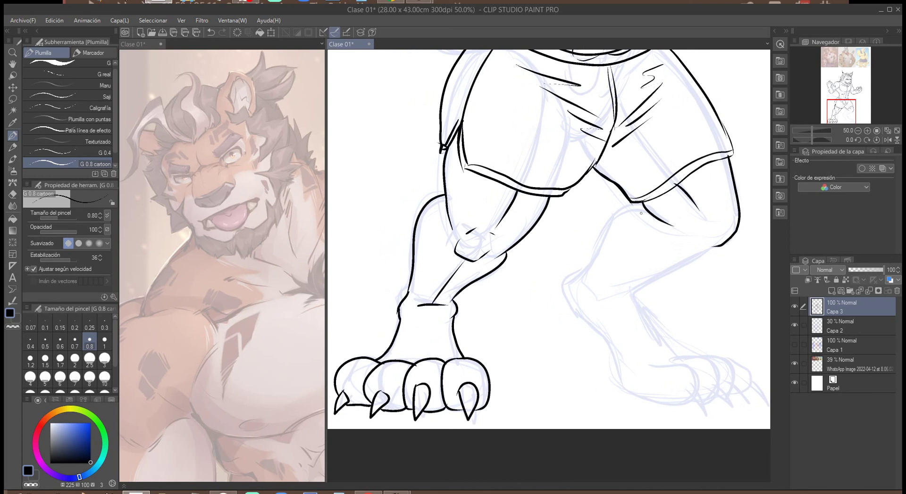
mouse_move(641, 203)
mouse_down()
mouse_move(612, 227)
mouse_move(565, 293)
mouse_move(601, 333)
mouse_move(615, 373)
mouse_up()
drag(719, 246, 613, 295)
drag(622, 266, 652, 247)
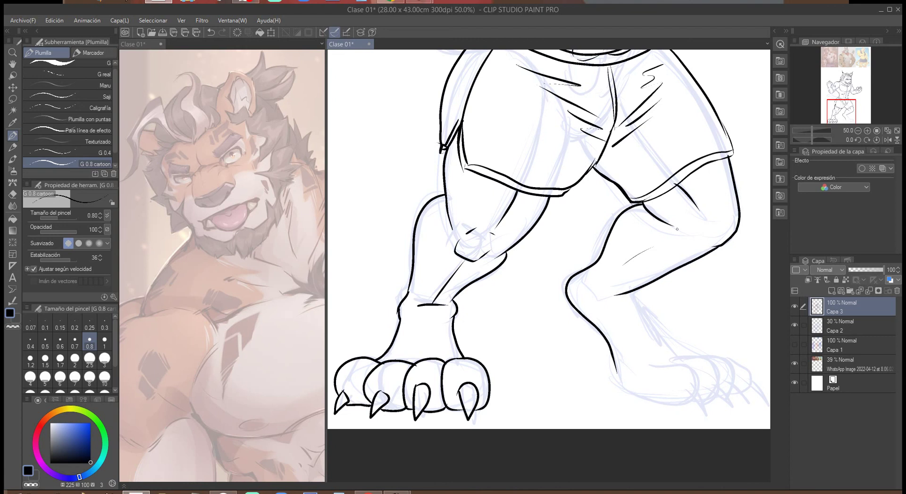
mouse_move(632, 293)
mouse_down()
mouse_move(644, 324)
mouse_move(686, 344)
mouse_move(682, 309)
mouse_move(680, 327)
mouse_up()
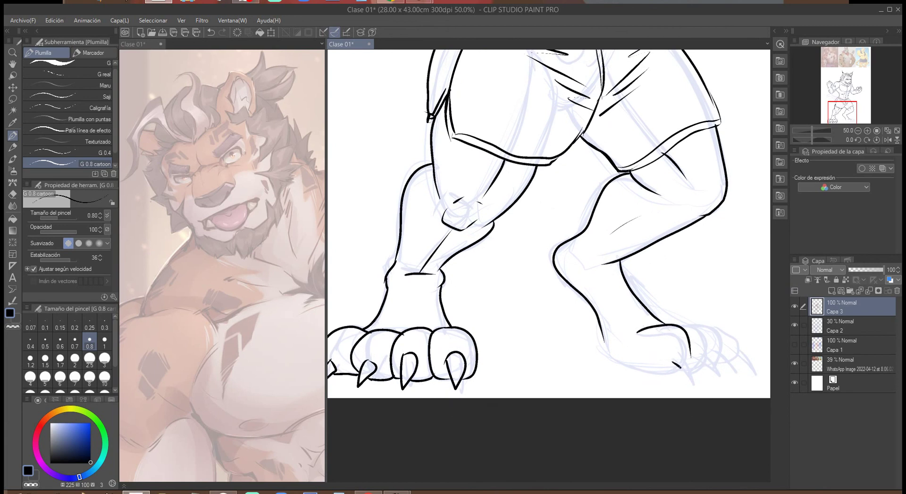
Ink the right foot's claw and the top outline across its toes.
mouse_move(690, 370)
mouse_down()
mouse_move(680, 354)
mouse_move(670, 376)
mouse_move(608, 355)
mouse_move(604, 319)
mouse_up()
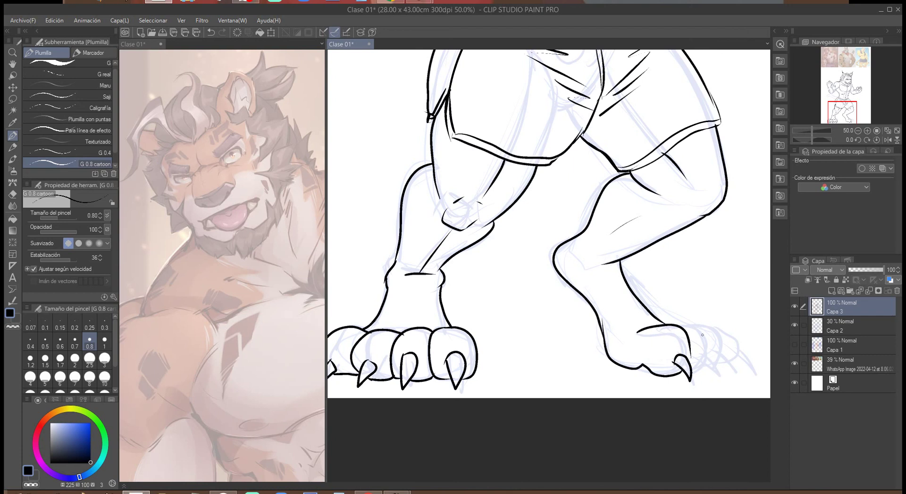
mouse_move(674, 326)
mouse_down()
mouse_move(705, 328)
mouse_move(718, 373)
mouse_up()
drag(704, 326, 724, 332)
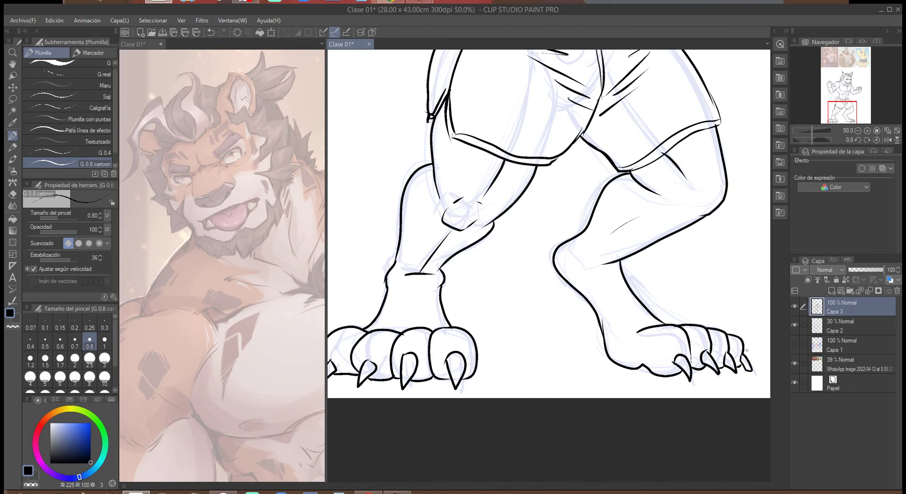
scroll(709, 311, down, 2)
drag(719, 260, 684, 366)
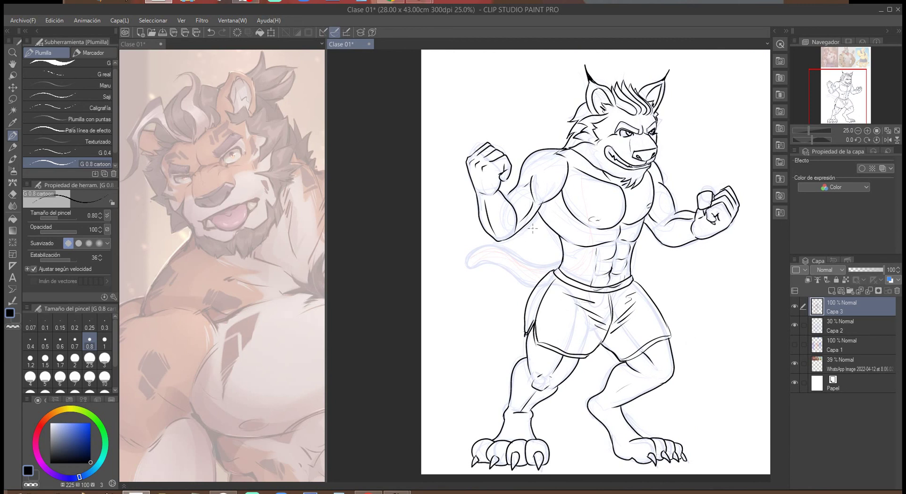
Ink a line along the lower chest and zoom out to see the page.
scroll(561, 269, up, 3)
mouse_move(564, 268)
mouse_down()
mouse_move(593, 268)
mouse_move(709, 261)
mouse_move(710, 246)
mouse_move(604, 247)
mouse_move(489, 206)
mouse_move(416, 260)
mouse_move(447, 268)
mouse_move(491, 249)
mouse_move(530, 252)
mouse_move(606, 301)
mouse_move(650, 300)
mouse_up()
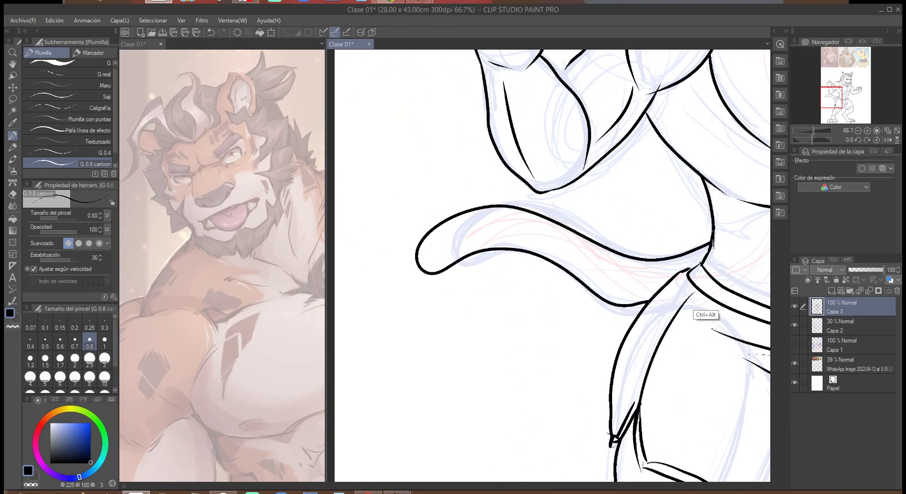
alt+click(707, 288)
alt+click(712, 287)
alt+click(716, 286)
alt+click(717, 285)
Frame the whole figure at 25% and hide the blue sketch layer Capa 2.
drag(757, 285, 643, 300)
ctrl+click(643, 300)
drag(685, 321, 663, 292)
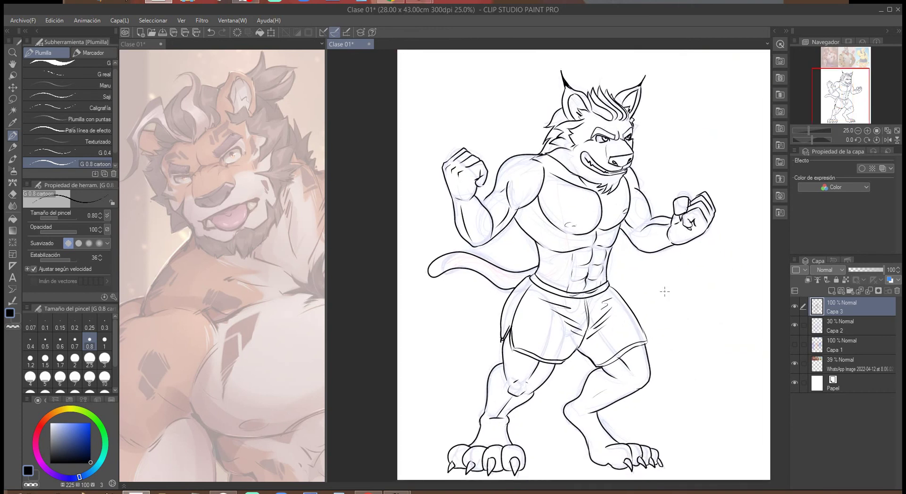
click(795, 327)
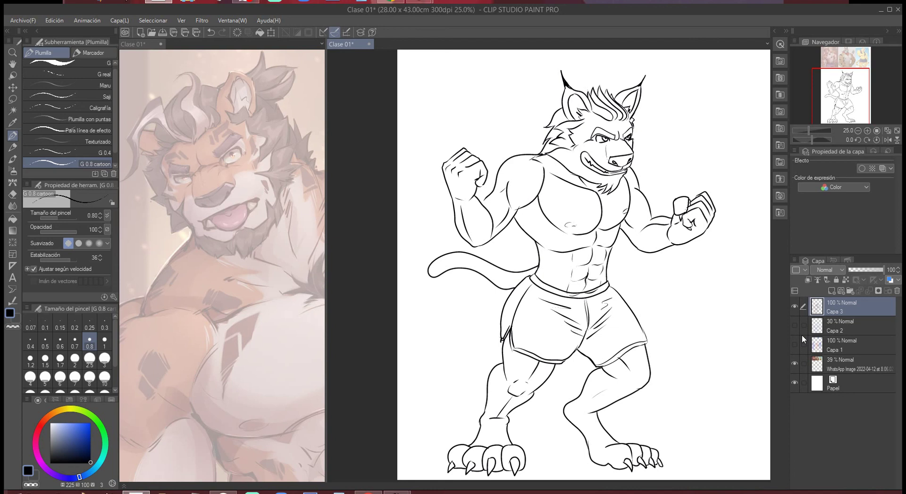
Join the neck line to the shoulder and thicken the raised fist's knuckle line.
scroll(463, 207, up, 5)
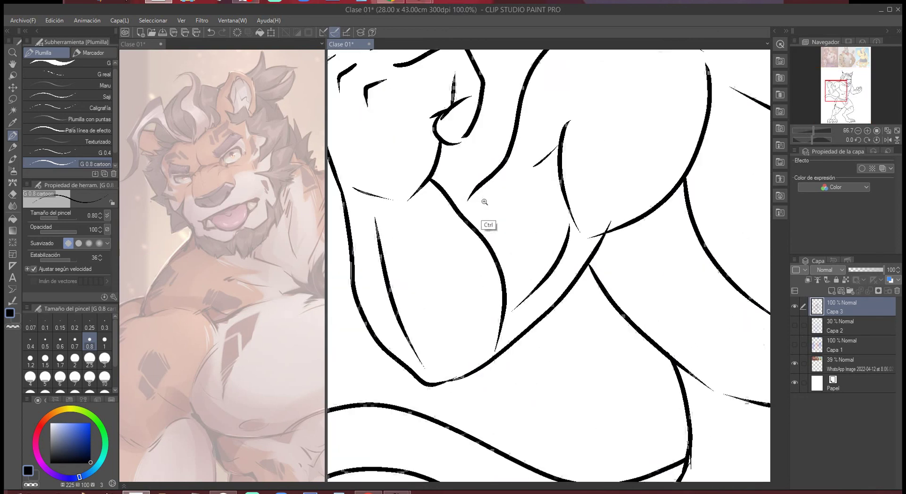
drag(459, 210, 477, 189)
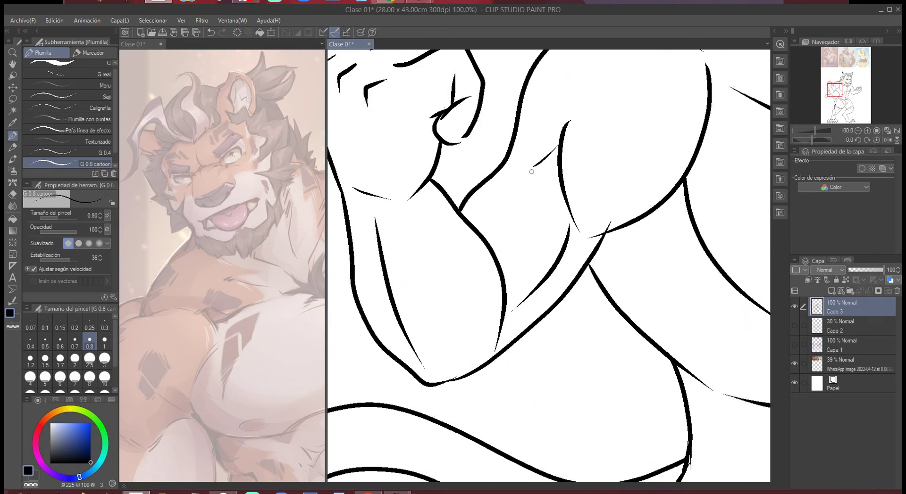
drag(531, 171, 607, 310)
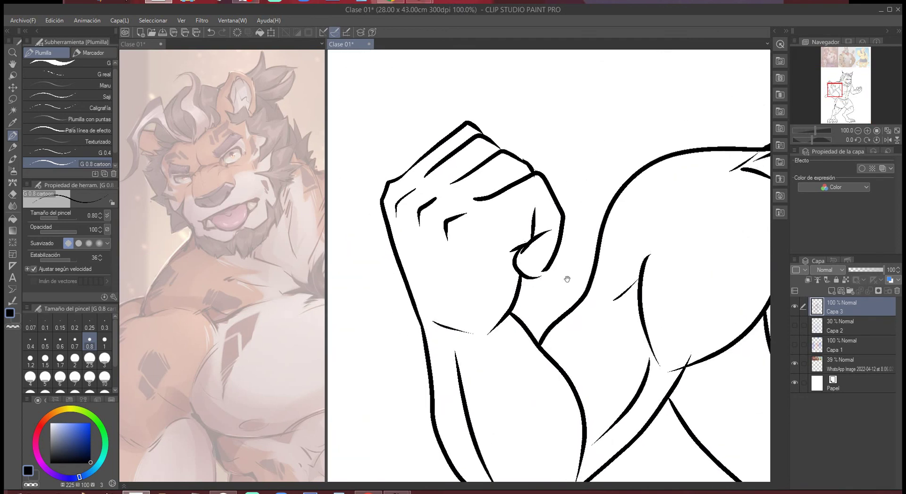
drag(493, 136, 532, 186)
ctrl+click(571, 216)
mouse_move(572, 228)
mouse_down()
mouse_move(553, 202)
mouse_move(512, 185)
mouse_move(446, 133)
mouse_move(601, 152)
mouse_move(694, 118)
mouse_move(599, 183)
mouse_move(532, 249)
mouse_move(468, 133)
mouse_move(456, 154)
mouse_move(499, 317)
mouse_move(541, 419)
mouse_move(490, 223)
mouse_up()
Thicken the arm's left edge and the V-shaped lines, erasing stray thin strokes with transparent colour.
mouse_move(474, 191)
mouse_down()
mouse_move(485, 210)
mouse_move(507, 400)
mouse_up()
mouse_move(516, 360)
mouse_down()
mouse_move(446, 141)
mouse_move(431, 154)
mouse_move(421, 128)
mouse_move(453, 223)
mouse_move(502, 284)
mouse_move(572, 343)
mouse_move(483, 302)
mouse_move(539, 287)
mouse_move(615, 232)
mouse_up()
mouse_move(653, 241)
mouse_down()
mouse_move(641, 259)
mouse_move(525, 321)
mouse_up()
mouse_move(461, 332)
mouse_down()
mouse_move(592, 215)
mouse_move(670, 100)
mouse_up()
drag(719, 203, 505, 177)
mouse_move(435, 113)
mouse_down()
mouse_move(481, 188)
mouse_move(608, 309)
mouse_move(665, 150)
mouse_move(621, 109)
mouse_move(644, 173)
mouse_move(656, 264)
mouse_move(644, 343)
mouse_move(626, 384)
mouse_up()
key(c)
mouse_move(663, 353)
mouse_down()
mouse_move(672, 295)
mouse_move(726, 277)
mouse_up()
key(c)
Thicken the tail's middle and lower curves and smooth the rough joint on the upper curve.
scroll(728, 295, down, 2)
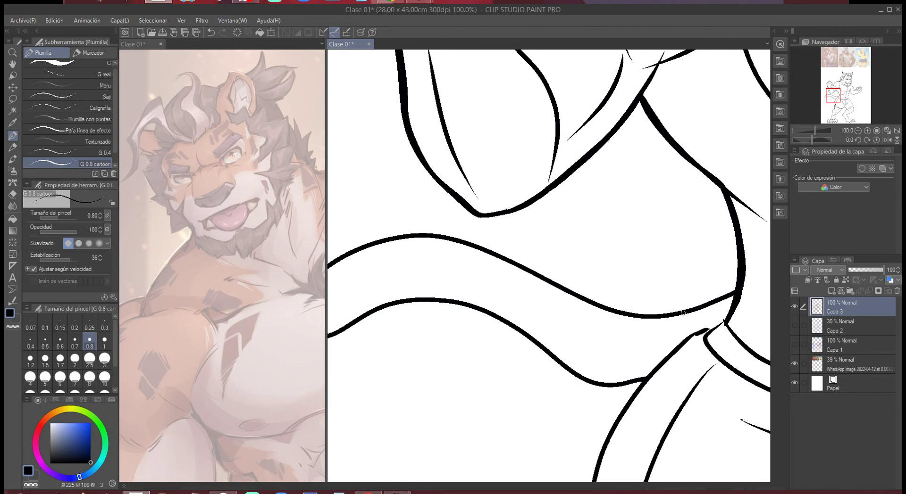
drag(602, 289, 564, 286)
ctrl+click(694, 290)
mouse_move(694, 290)
mouse_down()
mouse_move(649, 309)
mouse_move(545, 327)
mouse_move(332, 238)
mouse_up()
mouse_move(579, 260)
mouse_down()
mouse_move(699, 267)
mouse_move(806, 289)
mouse_up()
drag(657, 289, 780, 283)
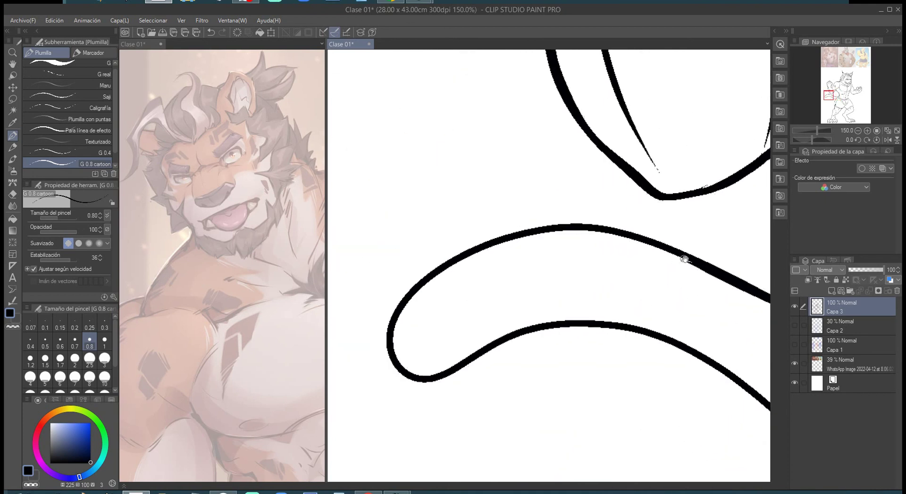
mouse_move(693, 263)
mouse_down()
mouse_move(656, 244)
mouse_move(529, 229)
mouse_move(394, 307)
mouse_move(437, 377)
mouse_move(556, 332)
mouse_move(679, 347)
mouse_up()
drag(519, 338, 555, 327)
Zoom in on the reference image, then add a stroke along the tail's lower curve.
ctrl+click(225, 189)
drag(243, 184, 272, 184)
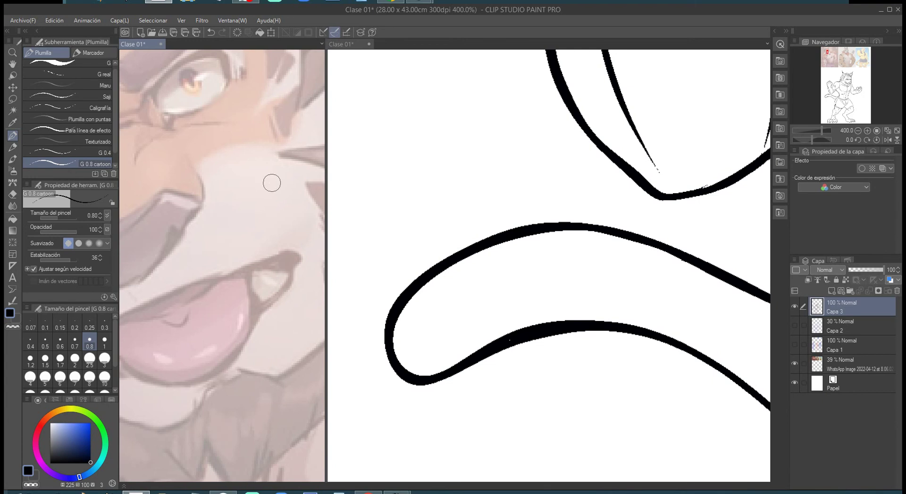
drag(653, 283, 478, 227)
scroll(477, 227, up, 1)
drag(469, 285, 487, 287)
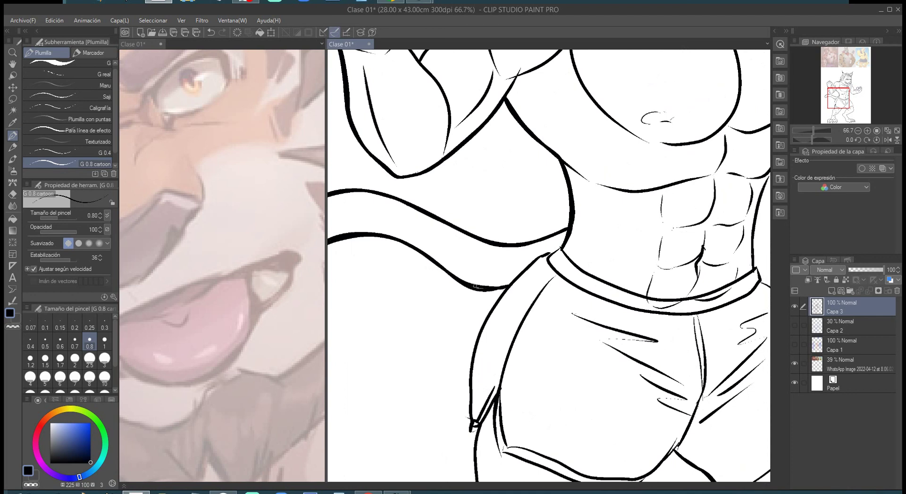
Close the line gap near the shorts' waistband and thicken the leg outline and second claw.
drag(522, 343, 561, 269)
scroll(562, 268, up, 1)
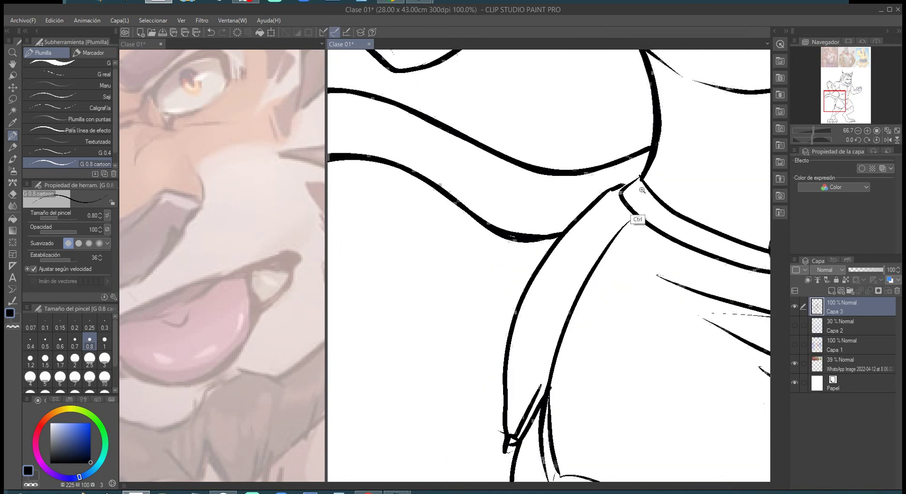
mouse_move(641, 176)
mouse_down()
mouse_move(556, 241)
mouse_move(583, 124)
mouse_move(528, 235)
mouse_move(522, 328)
mouse_move(558, 294)
mouse_move(535, 226)
mouse_move(516, 250)
mouse_move(530, 253)
mouse_move(522, 283)
mouse_move(536, 380)
mouse_move(663, 200)
mouse_up()
mouse_move(653, 154)
mouse_down()
mouse_move(623, 165)
mouse_move(590, 249)
mouse_move(580, 357)
mouse_move(622, 212)
mouse_move(605, 235)
mouse_move(604, 281)
mouse_move(651, 243)
mouse_move(625, 291)
mouse_move(599, 312)
mouse_move(561, 306)
mouse_move(526, 333)
mouse_move(531, 392)
mouse_move(590, 322)
mouse_move(596, 346)
mouse_move(662, 324)
mouse_move(598, 274)
mouse_move(525, 240)
mouse_up()
mouse_move(523, 270)
mouse_down()
mouse_move(518, 302)
mouse_move(551, 285)
mouse_move(600, 285)
mouse_move(534, 257)
mouse_move(521, 262)
mouse_move(584, 242)
mouse_move(614, 245)
mouse_move(629, 268)
mouse_move(644, 247)
mouse_move(662, 243)
mouse_move(674, 186)
mouse_up()
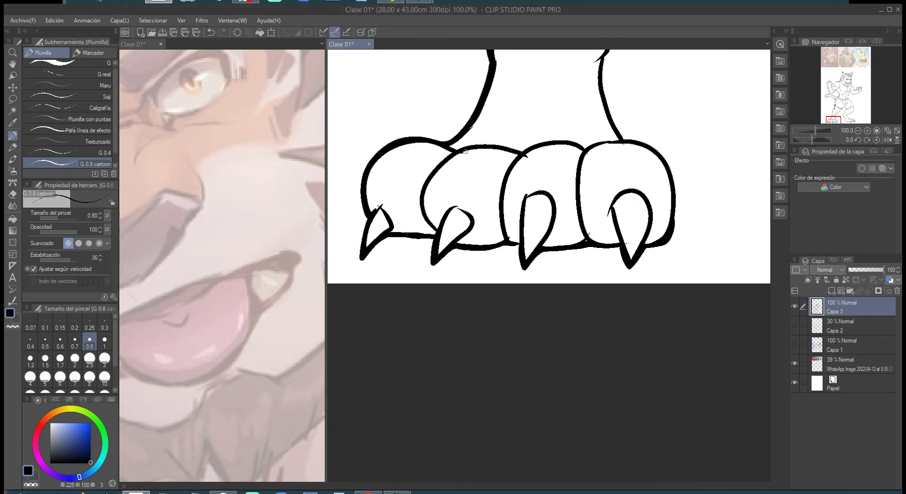
Thicken the toe's top outline, the right toe's side, and the leg contour down to the knee.
key(c)
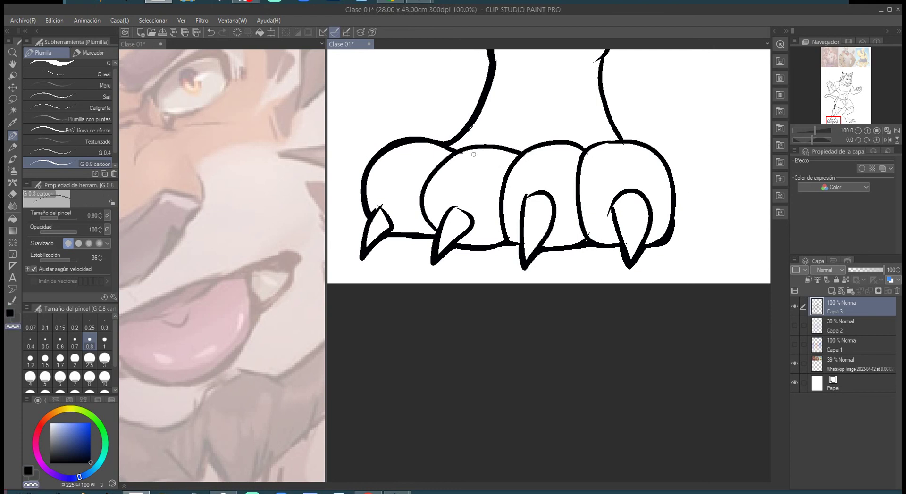
key(c)
mouse_move(640, 145)
mouse_down()
mouse_move(498, 207)
mouse_move(521, 218)
mouse_up()
drag(532, 255, 527, 295)
mouse_move(477, 200)
mouse_down()
mouse_move(516, 319)
mouse_move(492, 306)
mouse_move(487, 253)
mouse_move(491, 304)
mouse_up()
mouse_move(483, 255)
mouse_down()
mouse_move(493, 239)
mouse_move(482, 217)
mouse_move(547, 316)
mouse_move(560, 322)
mouse_move(669, 231)
mouse_move(631, 267)
mouse_move(620, 259)
mouse_move(665, 216)
mouse_move(701, 154)
mouse_move(513, 246)
mouse_move(541, 244)
mouse_move(577, 211)
mouse_move(623, 145)
mouse_up()
mouse_move(609, 194)
mouse_down()
mouse_move(645, 215)
mouse_move(675, 254)
mouse_move(695, 256)
mouse_move(627, 126)
mouse_move(616, 146)
mouse_move(625, 155)
mouse_move(606, 160)
mouse_move(571, 193)
mouse_move(533, 270)
mouse_move(488, 299)
mouse_move(474, 327)
mouse_up()
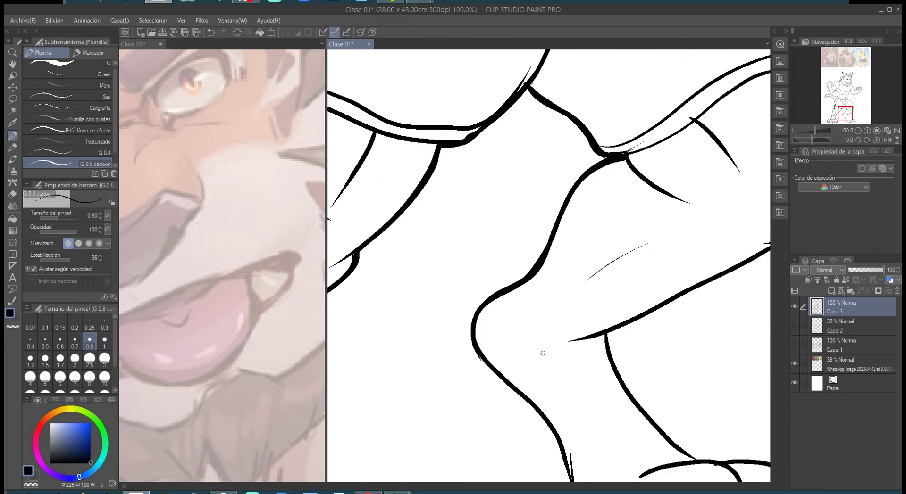
Thicken the knee and heel contours and fill the white gap in the leg line.
drag(542, 353, 553, 190)
mouse_move(487, 179)
mouse_down()
mouse_move(579, 306)
mouse_move(588, 361)
mouse_up()
drag(546, 246, 554, 253)
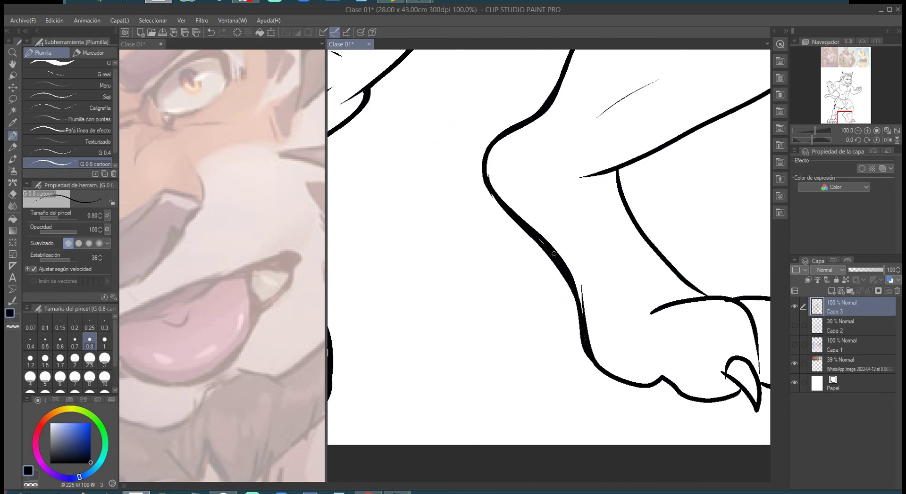
mouse_move(579, 336)
mouse_down()
mouse_move(515, 281)
mouse_move(530, 313)
mouse_move(571, 334)
mouse_move(599, 322)
mouse_move(494, 296)
mouse_move(525, 316)
mouse_move(573, 304)
mouse_move(583, 325)
mouse_move(587, 257)
mouse_up()
Darken the claw edges and lines between the toes, and thicken the ankle's front double line.
drag(589, 296, 587, 249)
mouse_move(590, 300)
mouse_down()
mouse_move(619, 290)
mouse_move(642, 314)
mouse_up()
mouse_move(637, 284)
mouse_down()
mouse_move(623, 221)
mouse_move(577, 212)
mouse_up()
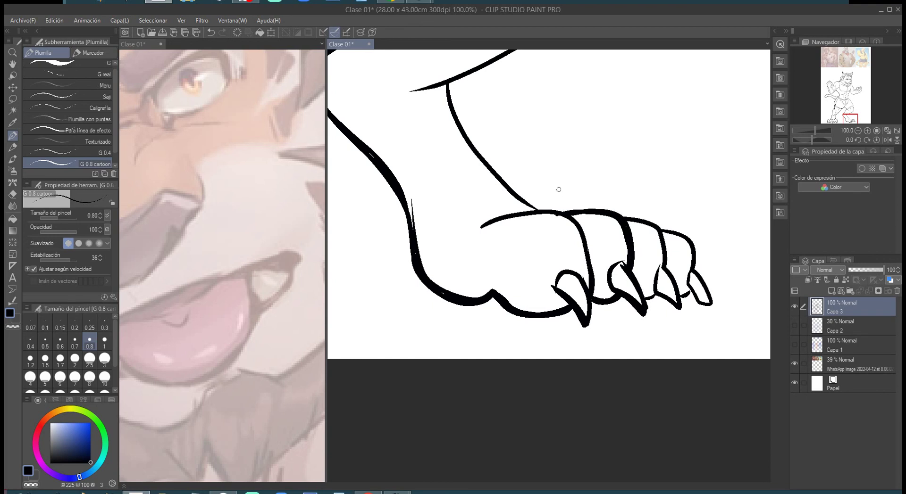
mouse_move(450, 83)
mouse_down()
mouse_move(500, 177)
mouse_move(543, 210)
mouse_up()
drag(452, 98, 467, 134)
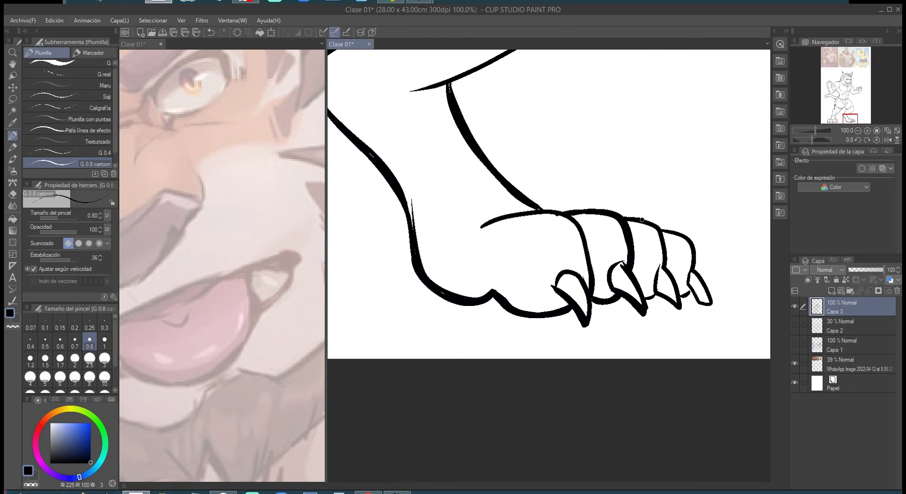
Thicken the last toe's outline and third claw, then erase the small bump on the last claw.
mouse_move(670, 229)
mouse_down()
mouse_move(692, 242)
mouse_move(704, 290)
mouse_move(697, 296)
mouse_up()
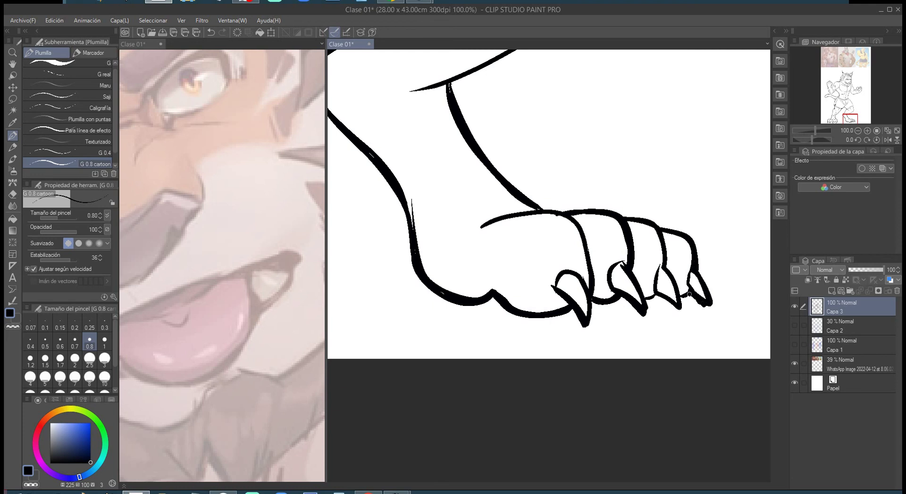
drag(666, 301, 681, 313)
key(c)
drag(693, 301, 714, 311)
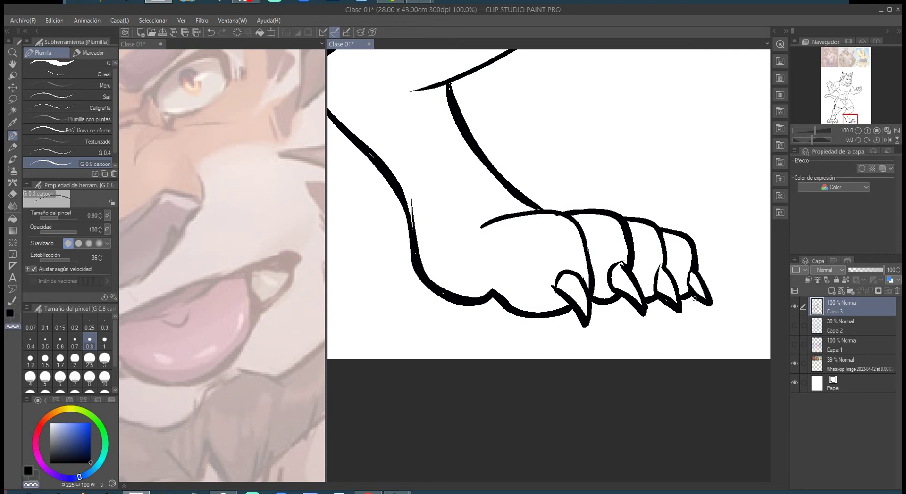
Retrace the leg's lower contour from the knee and thicken the thigh's right contour.
key(c)
drag(571, 117, 665, 243)
drag(672, 201, 596, 279)
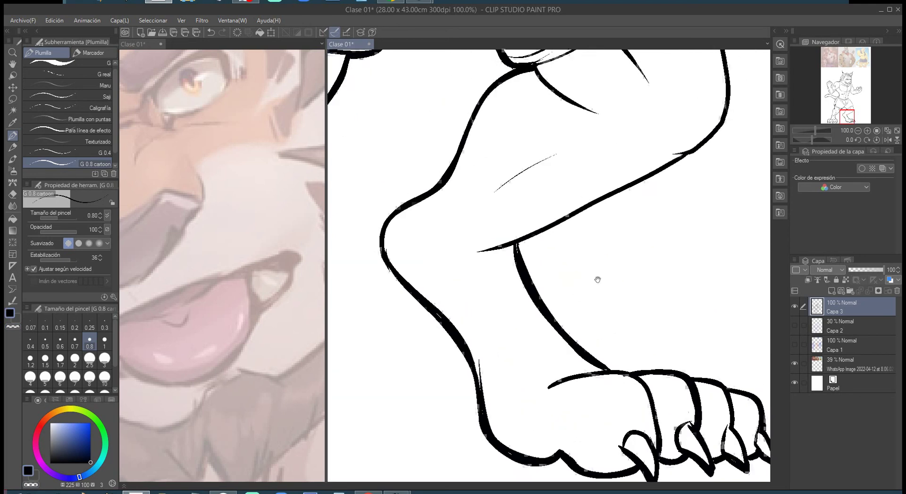
drag(622, 205, 629, 261)
drag(479, 346, 600, 290)
key(ctrl+z)
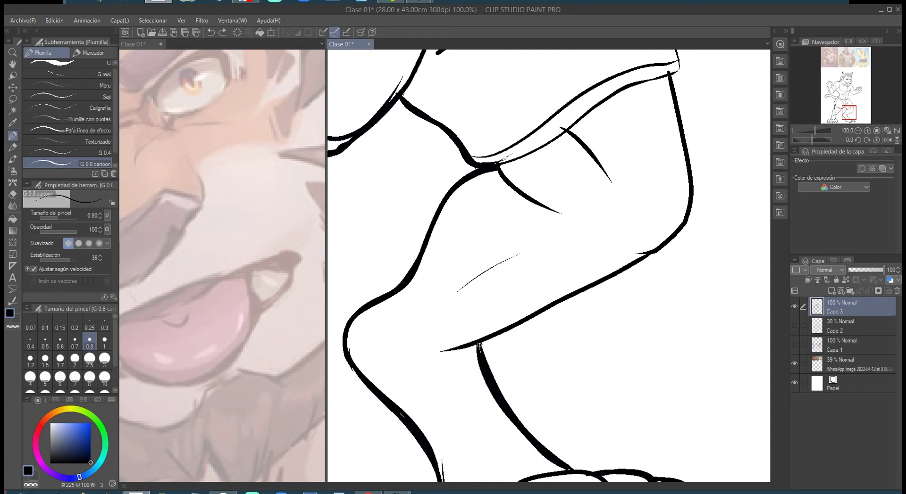
drag(491, 338, 657, 248)
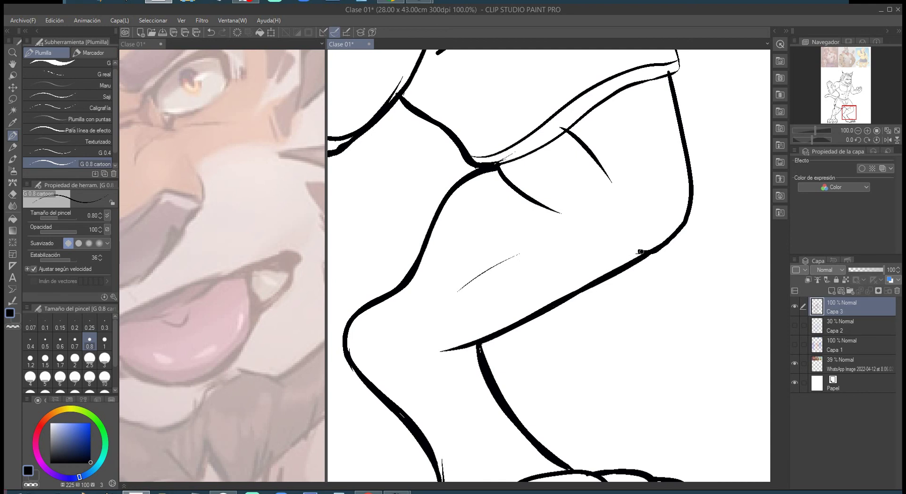
mouse_move(671, 239)
mouse_down()
mouse_move(688, 211)
mouse_move(692, 163)
mouse_move(675, 81)
mouse_up()
Redraw the shorts hem's lower edge and ink the shorts leg's upper outline.
mouse_move(678, 118)
mouse_down()
mouse_move(673, 223)
mouse_move(653, 291)
mouse_up()
key(c)
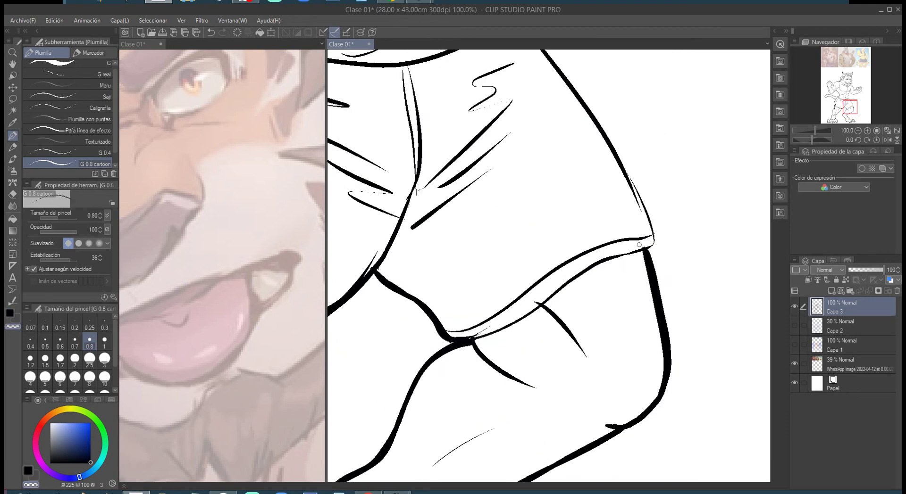
drag(467, 338, 645, 248)
key(c)
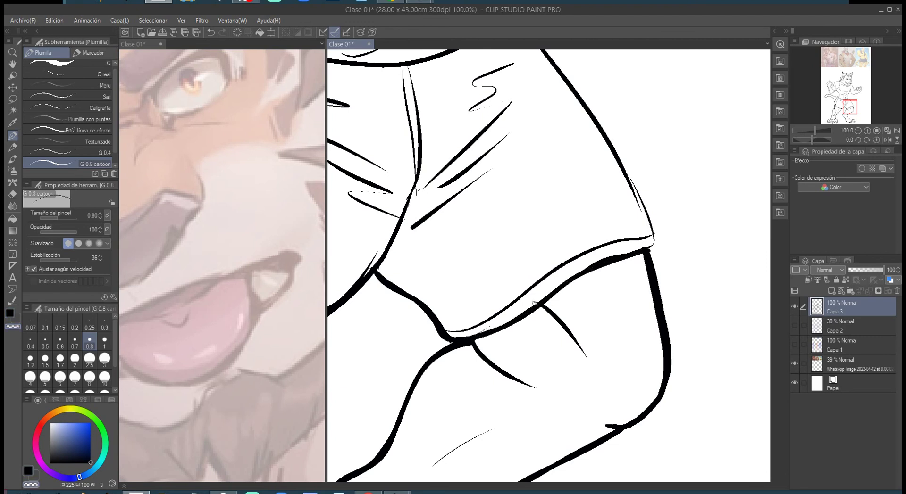
key(c)
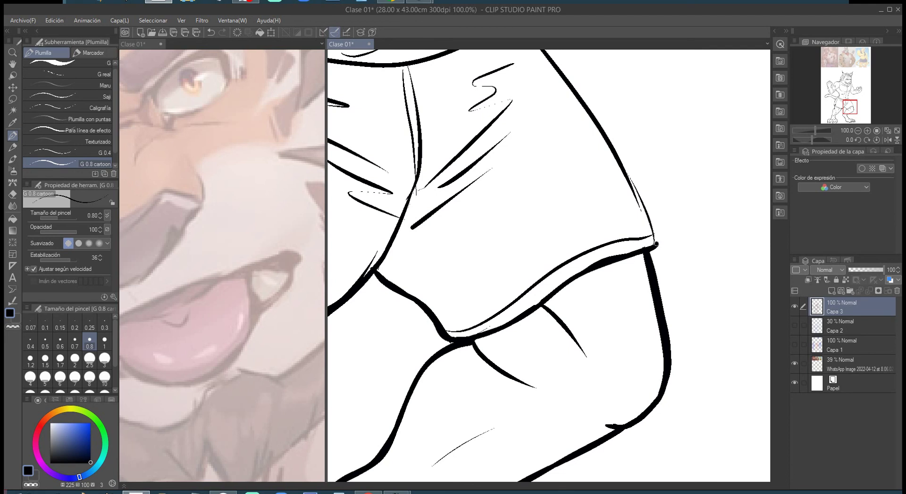
drag(658, 231, 589, 338)
mouse_move(430, 120)
mouse_down()
mouse_move(527, 235)
mouse_move(584, 346)
mouse_up()
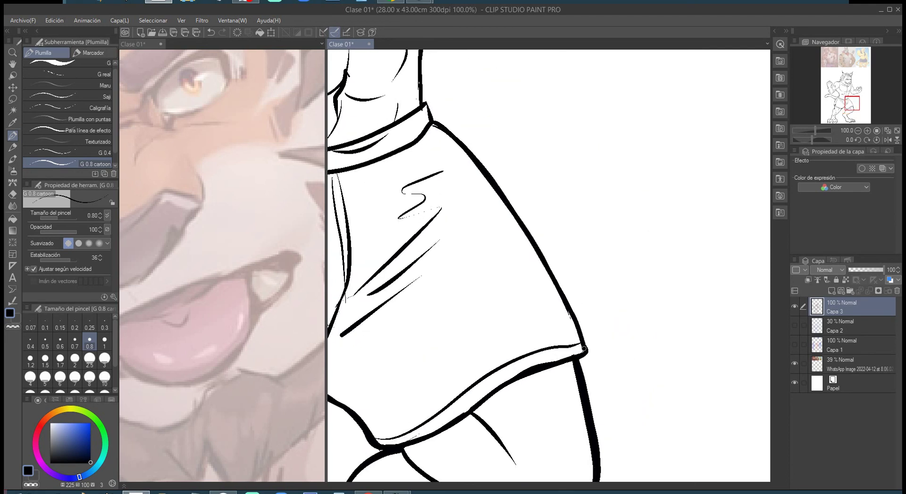
mouse_move(428, 122)
mouse_down()
mouse_move(519, 250)
mouse_move(510, 226)
mouse_move(492, 334)
mouse_move(488, 289)
mouse_move(547, 102)
mouse_up()
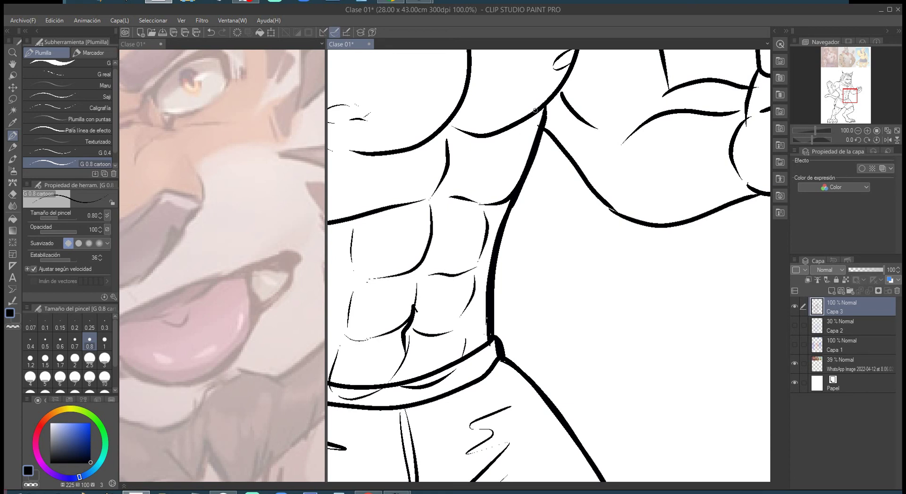
Thicken the diagonal chest line and the lower chest curve.
drag(550, 136, 425, 169)
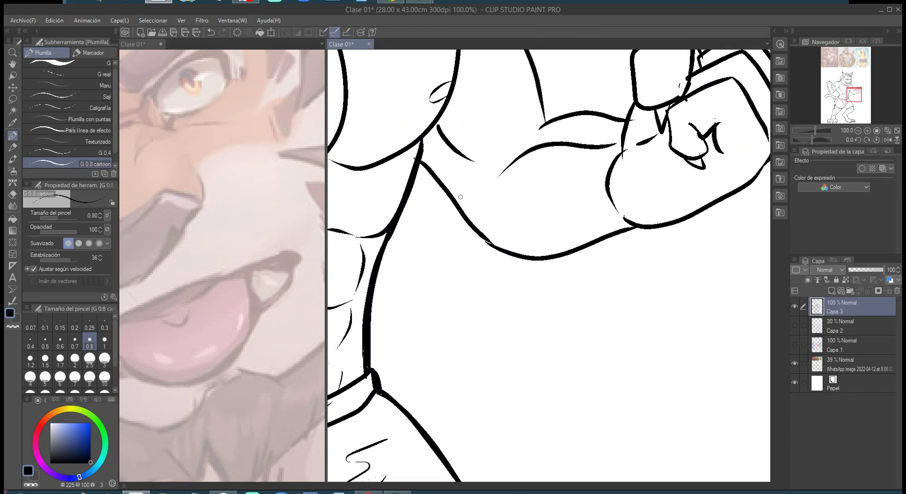
drag(419, 163, 501, 253)
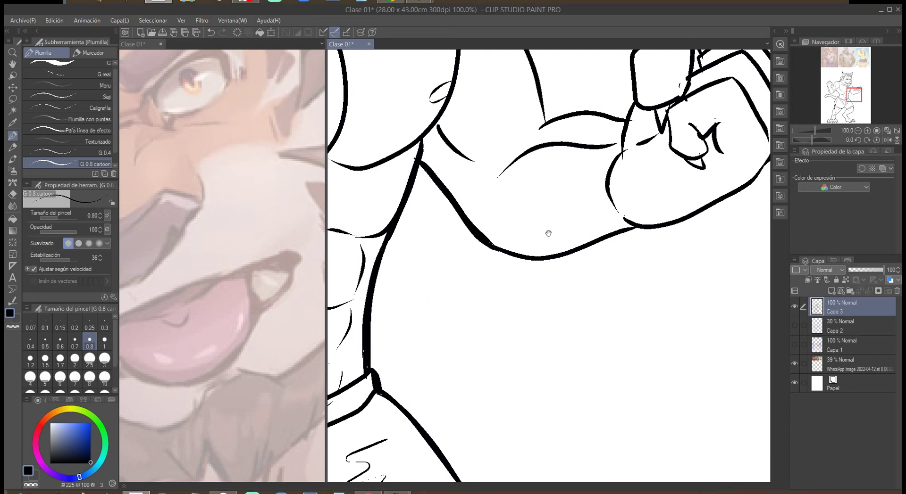
drag(576, 231, 478, 234)
mouse_move(390, 237)
mouse_down()
mouse_move(451, 257)
mouse_move(536, 226)
mouse_up()
Thicken the fist's lower curve and upper-left outline and the bicep line from the elbow.
drag(614, 200, 496, 201)
mouse_move(416, 238)
mouse_down()
mouse_move(480, 229)
mouse_move(519, 208)
mouse_move(555, 177)
mouse_move(587, 114)
mouse_move(622, 246)
mouse_up()
drag(522, 214, 543, 198)
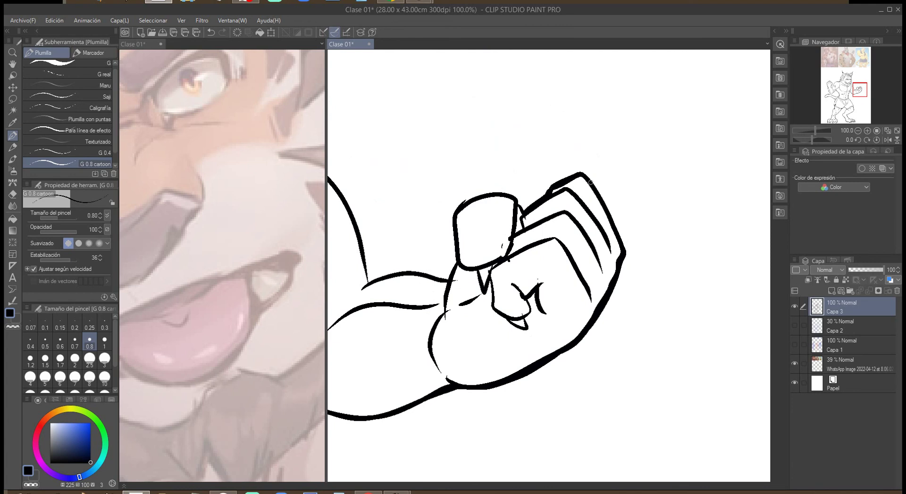
mouse_move(523, 212)
mouse_down()
mouse_move(581, 203)
mouse_move(525, 189)
mouse_move(510, 230)
mouse_move(520, 258)
mouse_move(540, 203)
mouse_move(569, 187)
mouse_move(481, 208)
mouse_move(533, 280)
mouse_move(522, 236)
mouse_move(479, 171)
mouse_up()
mouse_move(500, 184)
mouse_down()
mouse_move(517, 258)
mouse_move(481, 167)
mouse_move(519, 206)
mouse_up()
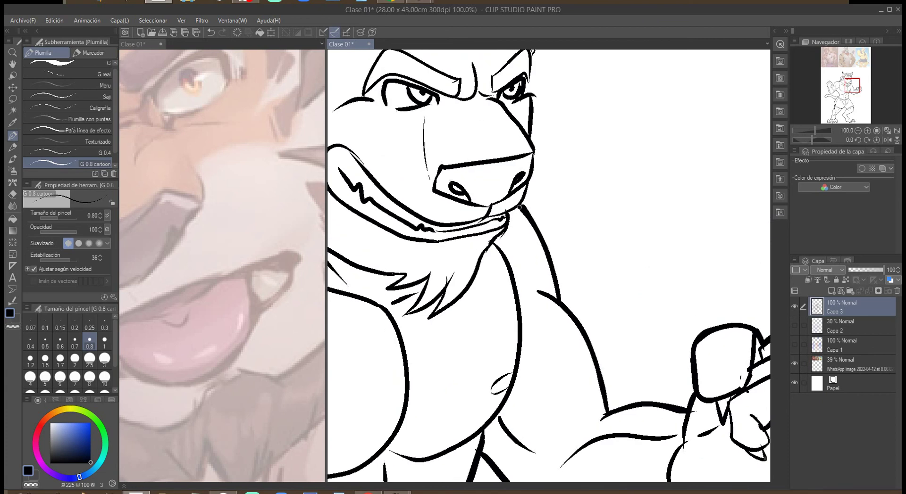
Thicken the ear's left edge and base, and ink the spike tip solid black.
drag(530, 90, 521, 288)
mouse_move(557, 163)
mouse_down()
mouse_move(569, 140)
mouse_move(572, 165)
mouse_move(533, 272)
mouse_up()
mouse_move(546, 160)
mouse_down()
mouse_move(588, 169)
mouse_move(598, 151)
mouse_move(548, 166)
mouse_move(509, 201)
mouse_move(499, 178)
mouse_up()
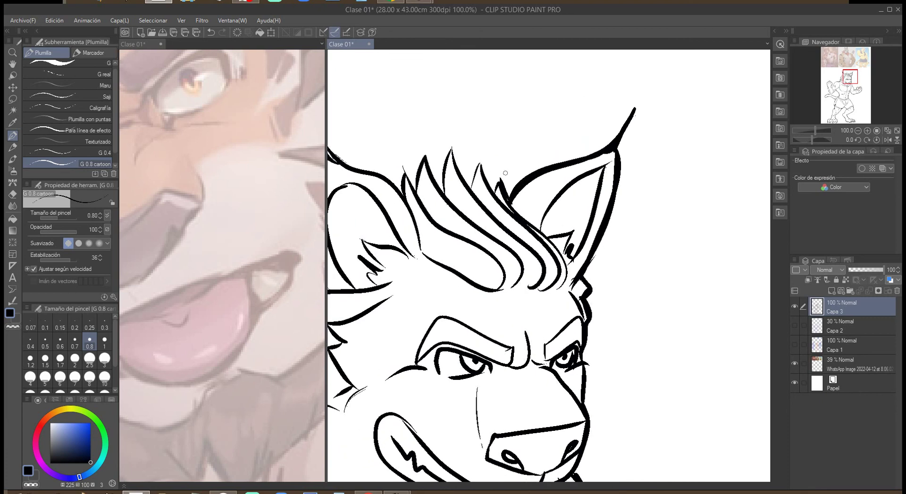
scroll(504, 173, up, 3)
mouse_move(477, 203)
mouse_down()
mouse_move(489, 167)
mouse_move(504, 211)
mouse_up()
drag(492, 170, 506, 217)
Thicken both edges of the neighbouring hair spikes, including the small left spike.
drag(408, 161, 504, 230)
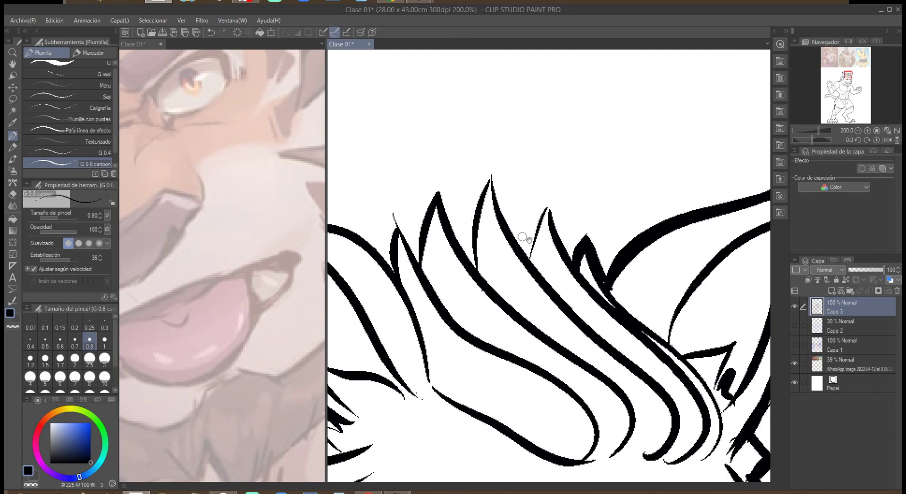
drag(524, 268, 549, 199)
drag(577, 273, 548, 199)
click(890, 446)
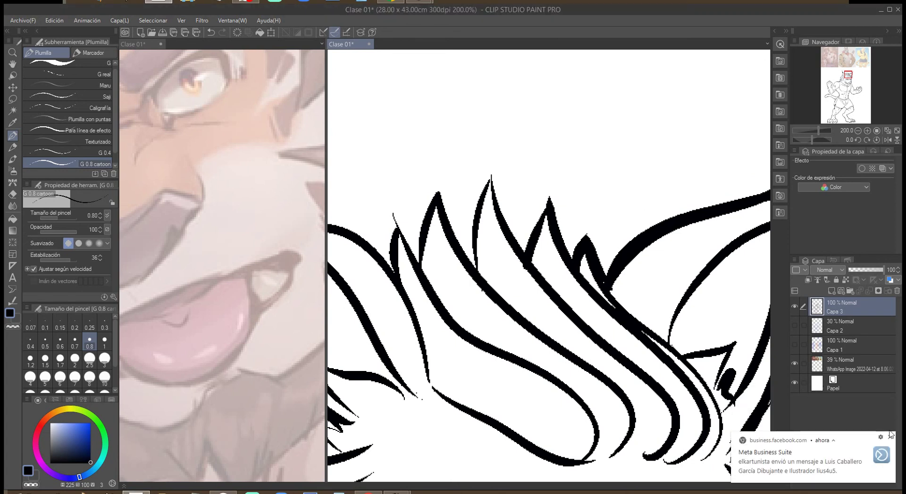
click(890, 434)
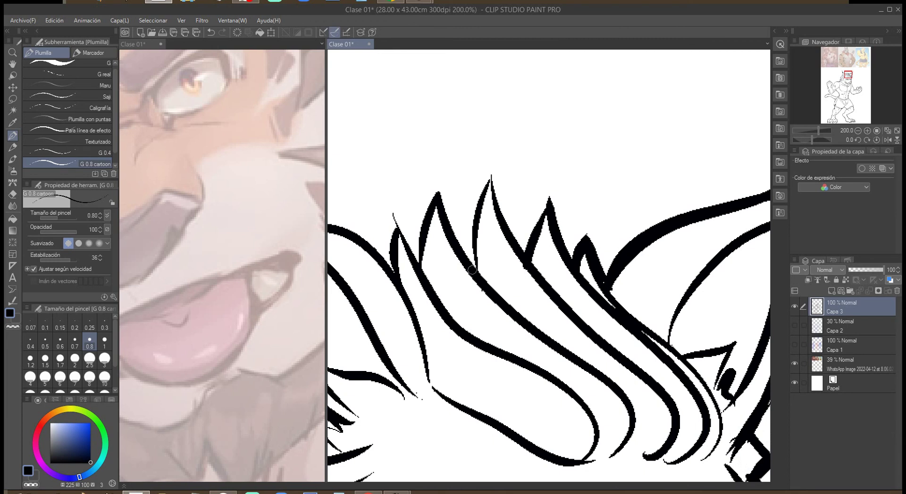
mouse_move(473, 273)
mouse_down()
mouse_move(475, 215)
mouse_move(490, 176)
mouse_move(501, 225)
mouse_up()
drag(417, 267, 438, 192)
mouse_move(413, 256)
mouse_down()
mouse_move(397, 221)
mouse_move(392, 266)
mouse_up()
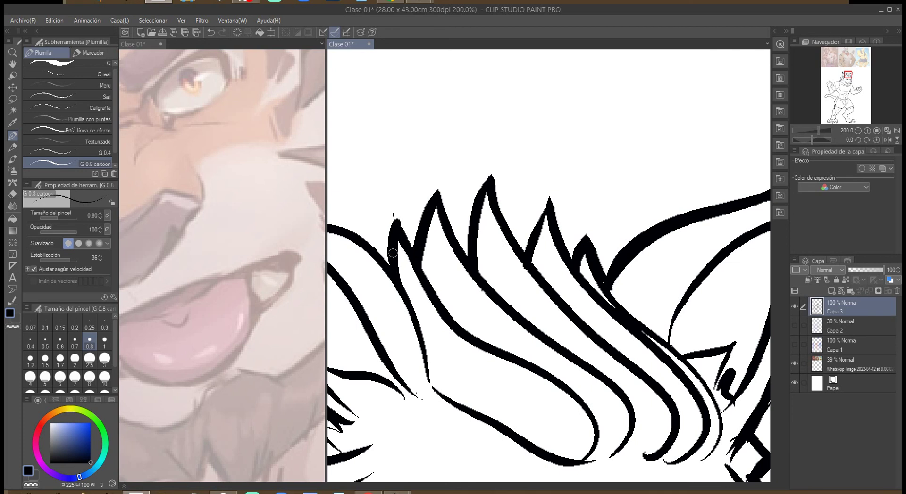
Erase a stray grey scribble and go back to drawing in black.
key(x)
drag(393, 215, 394, 214)
key(c)
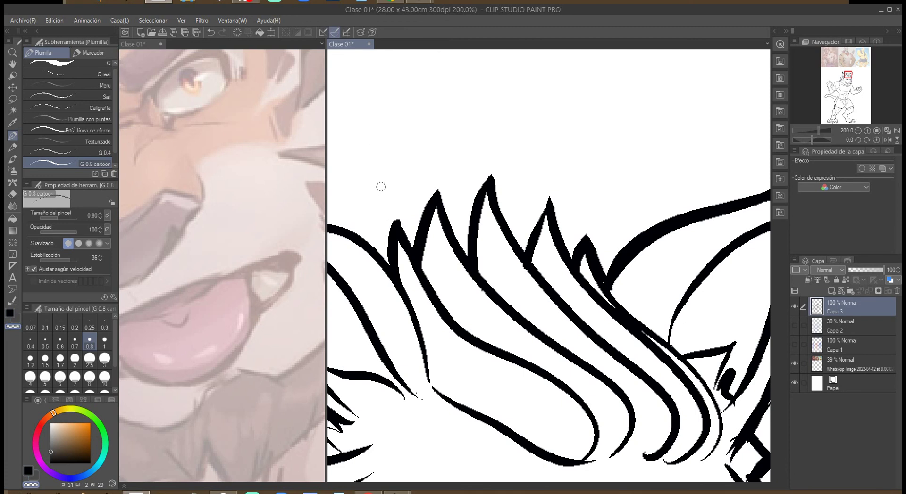
key(c)
key(c)
key(c)
key(x)
Thicken the upper hair outline and left ear tip, filling white specks in the black tip.
drag(379, 201, 520, 198)
mouse_move(364, 141)
mouse_down()
mouse_move(381, 171)
mouse_move(436, 217)
mouse_move(486, 228)
mouse_move(532, 270)
mouse_up()
drag(425, 188, 534, 290)
mouse_move(432, 150)
mouse_down()
mouse_move(465, 235)
mouse_move(448, 218)
mouse_move(513, 304)
mouse_move(482, 292)
mouse_move(504, 306)
mouse_move(470, 282)
mouse_move(498, 287)
mouse_move(491, 188)
mouse_up()
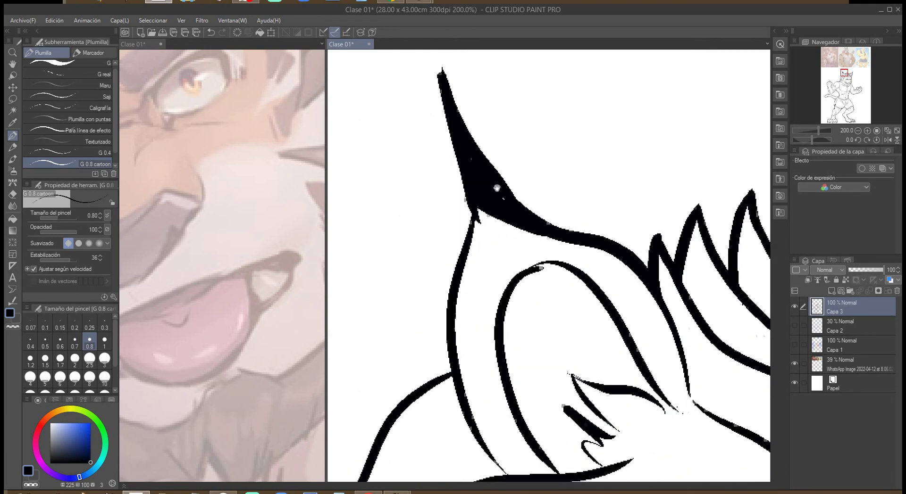
mouse_move(436, 82)
mouse_down()
mouse_move(464, 213)
mouse_move(452, 292)
mouse_up()
click(471, 159)
click(502, 199)
Extend the right ear's edge to its tip and fill the tip solid black.
drag(453, 81, 445, 89)
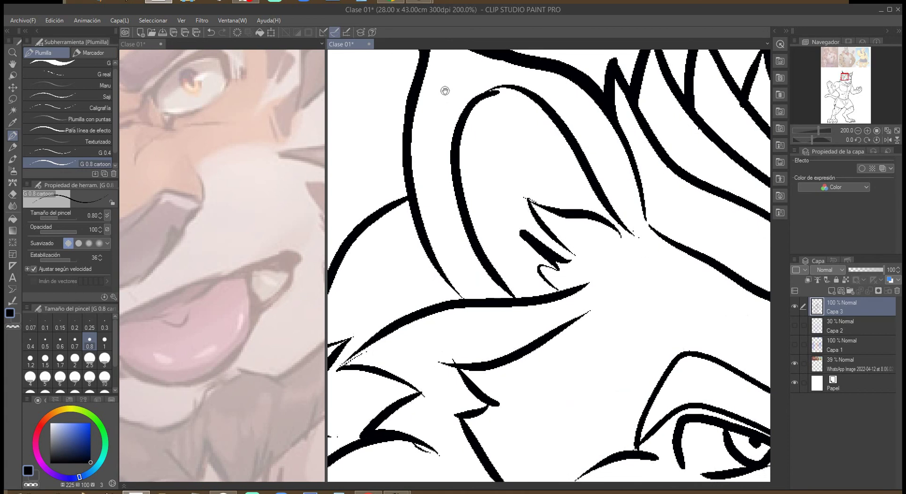
ctrl+alt+click(613, 245)
ctrl+alt+click(622, 240)
alt+click(650, 224)
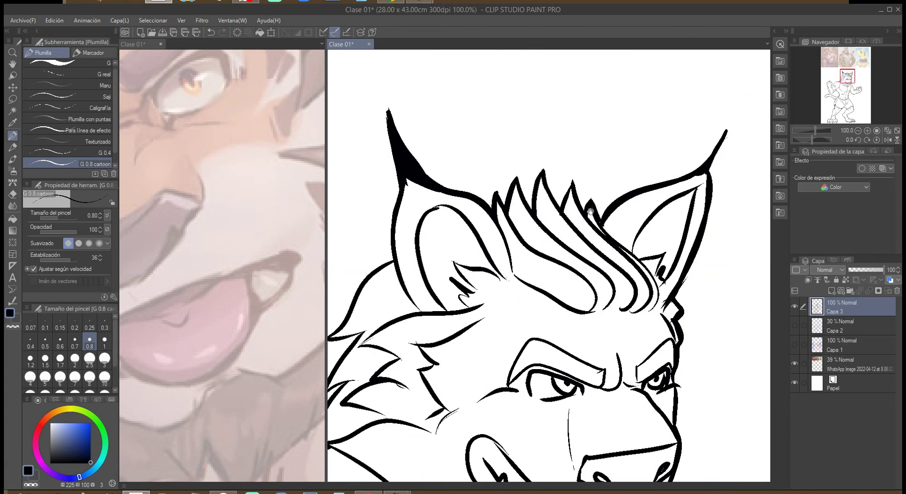
ctrl+click(719, 183)
ctrl+click(707, 189)
drag(698, 232, 732, 100)
drag(715, 141, 707, 154)
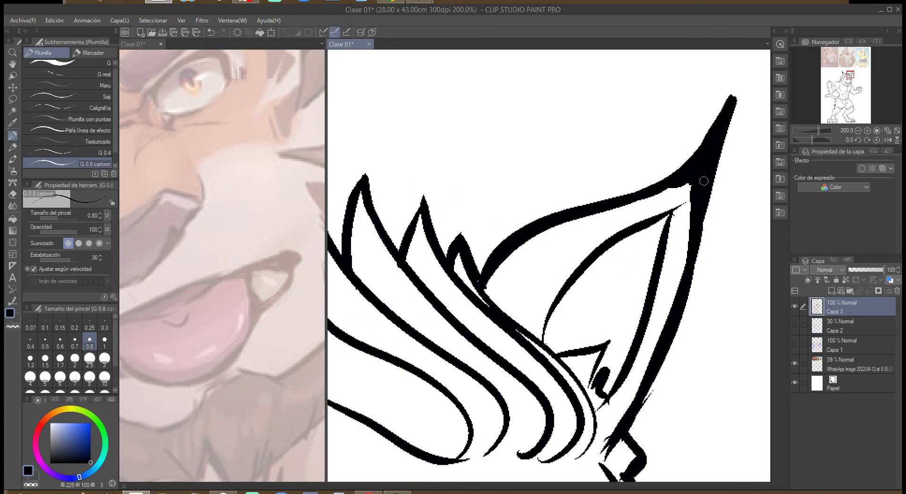
drag(685, 185, 690, 218)
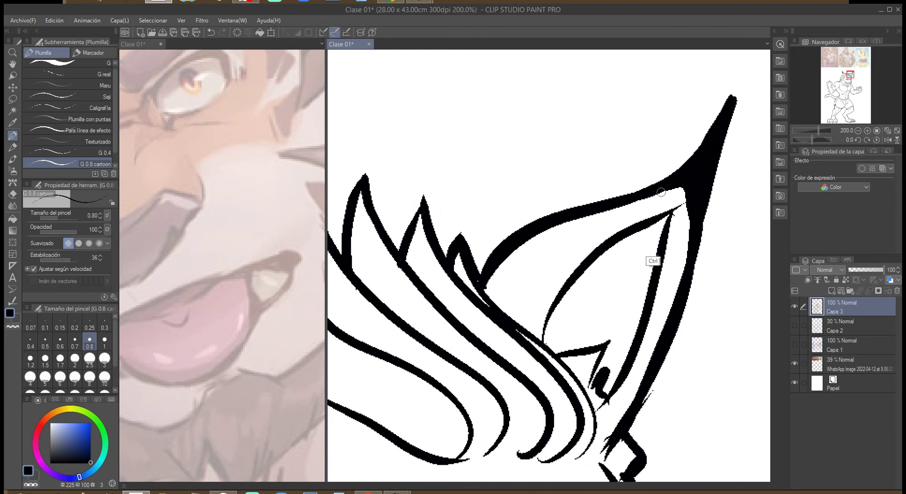
alt+click(661, 242)
alt+click(663, 235)
alt+click(664, 234)
Zoom out to 25% and center the tiger-man from ear tufts down to his feet.
alt+click(647, 272)
drag(678, 313, 637, 167)
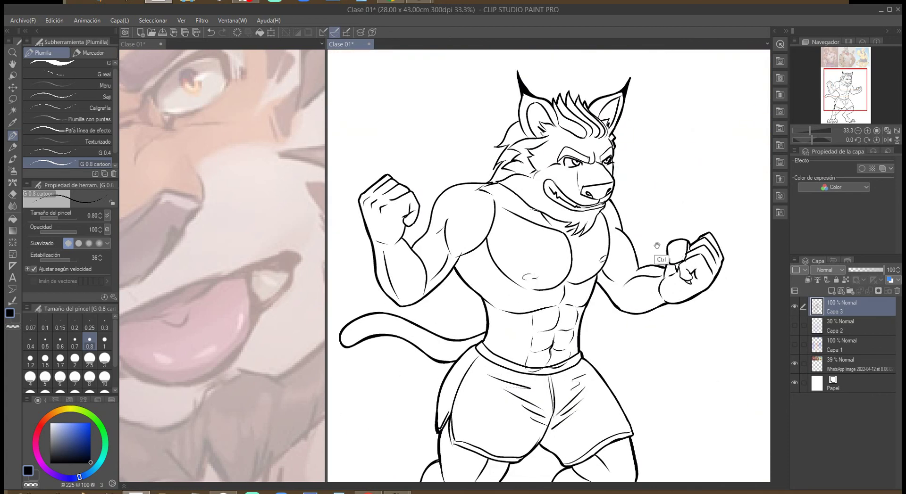
alt+click(656, 246)
drag(656, 246, 631, 206)
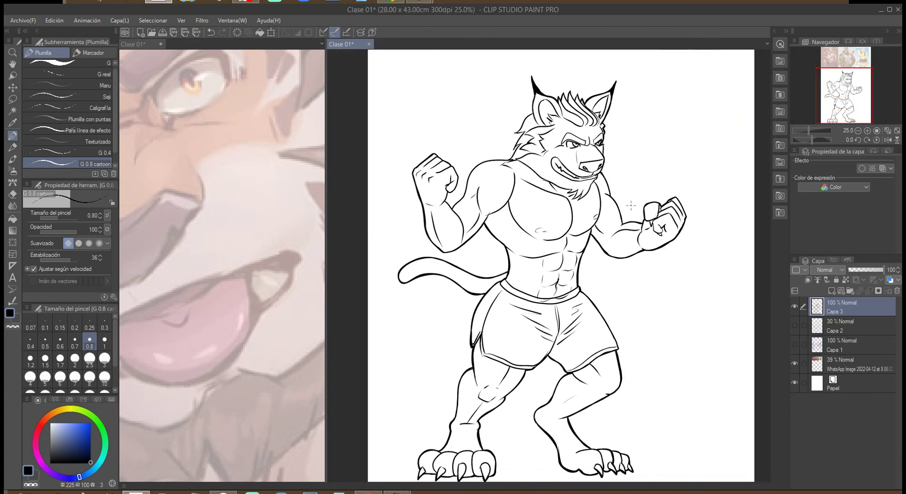
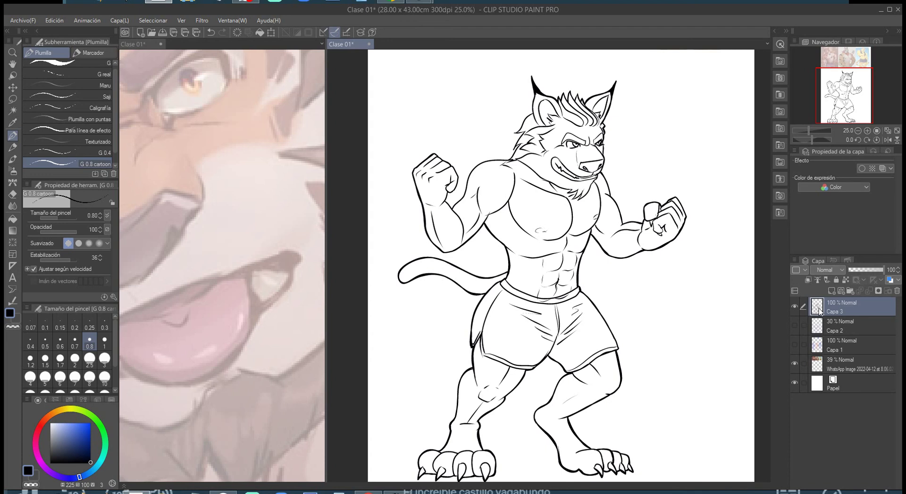
Switch to Auto Select and hide the reference photo layer.
key(w)
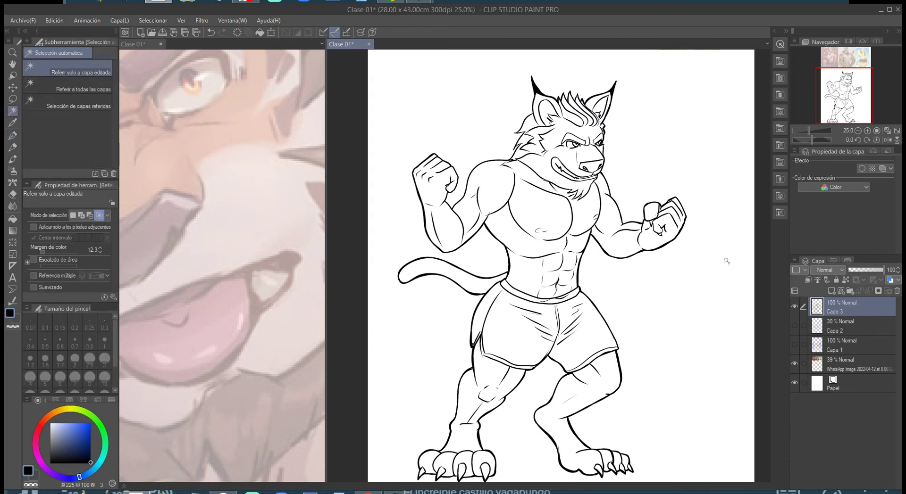
click(794, 365)
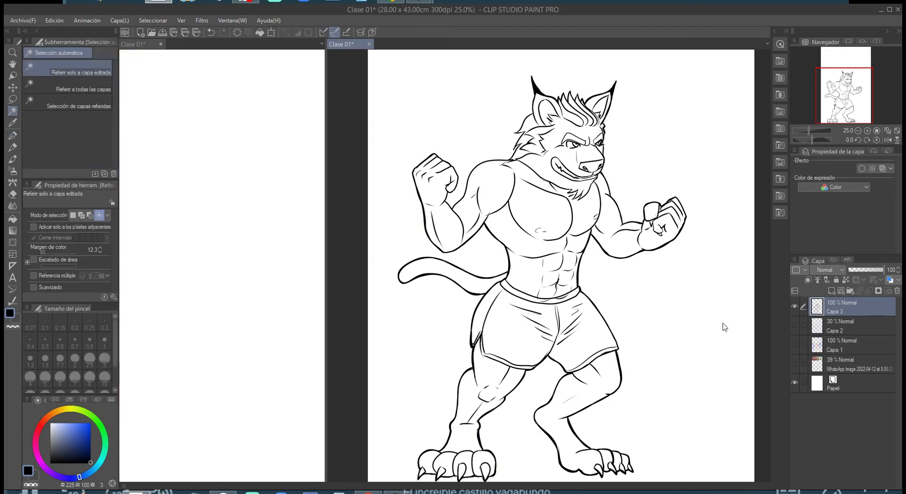
click(705, 313)
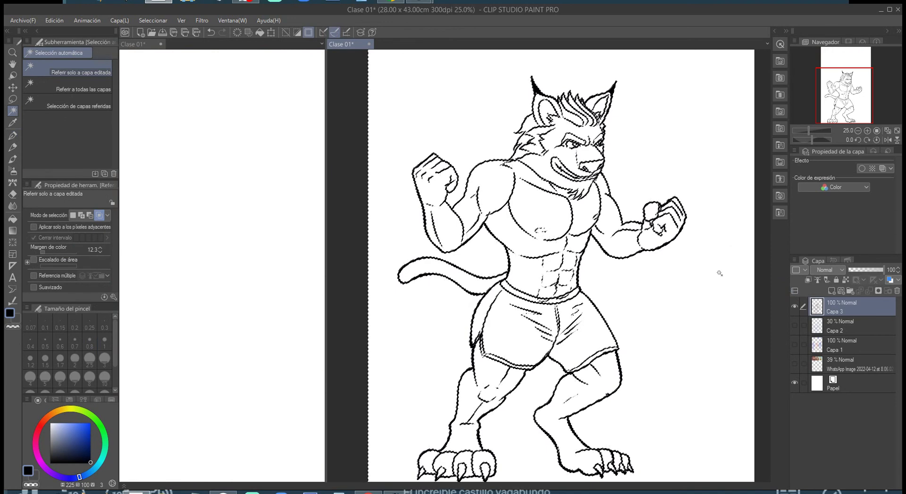
Reselect the empty area around the line art and make Capa 2 the active layer.
key(ctrl)
key(ctrl+d)
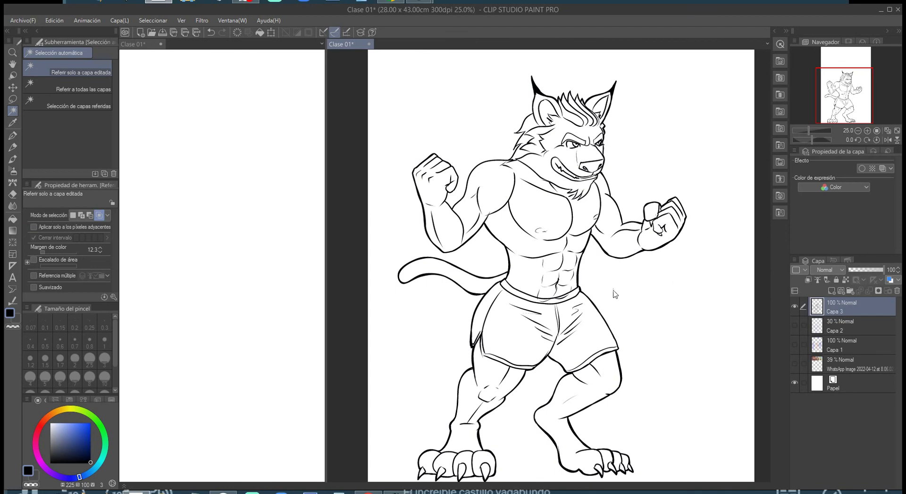
click(670, 309)
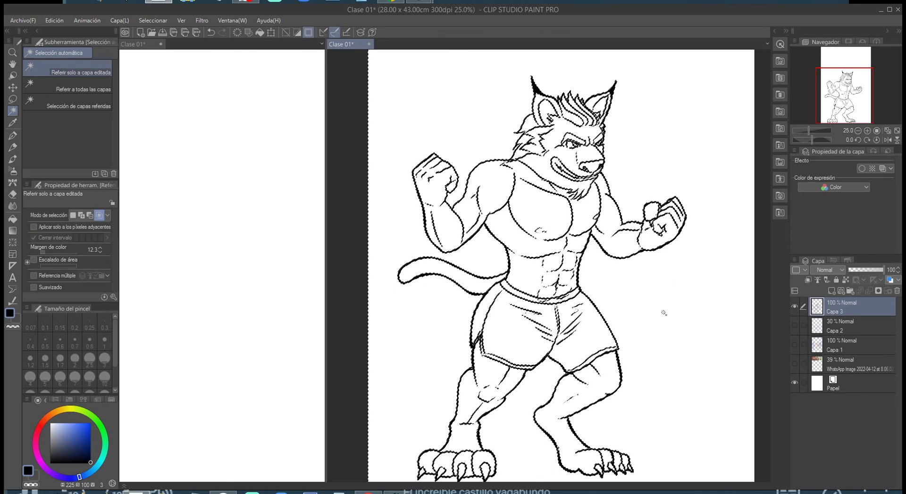
key(ctrl+d)
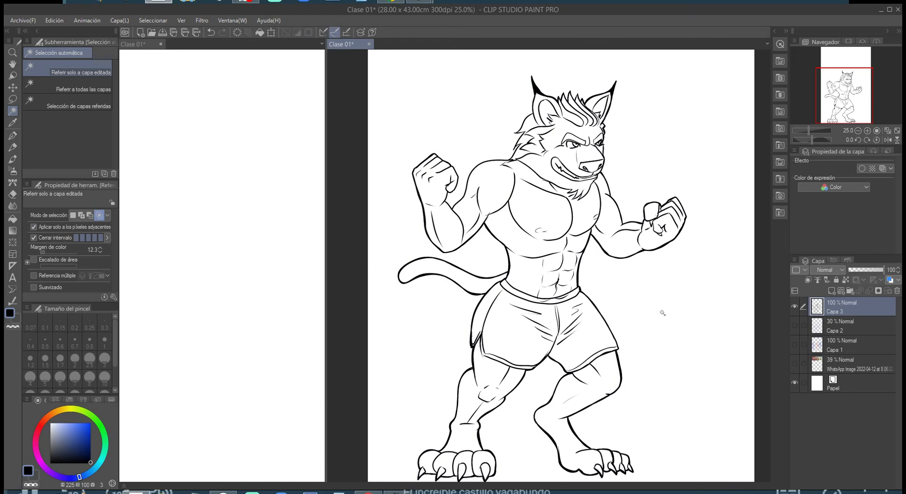
click(676, 307)
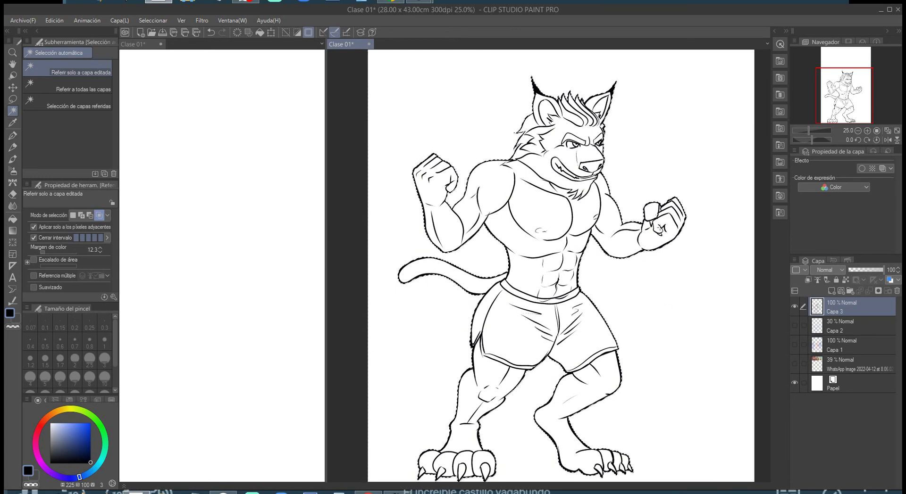
click(833, 321)
Add a new raster layer and set the Fill tool to refer to the editing layer with pure white.
click(833, 290)
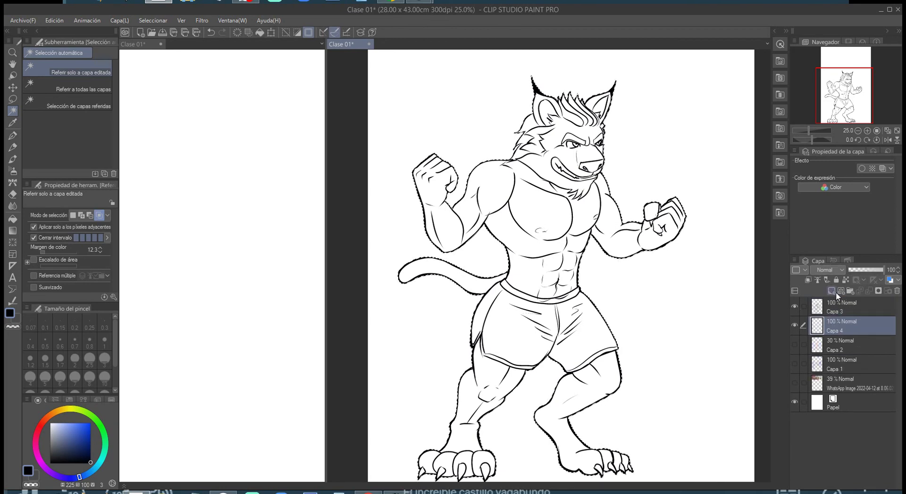
key(ctrl)
key(g)
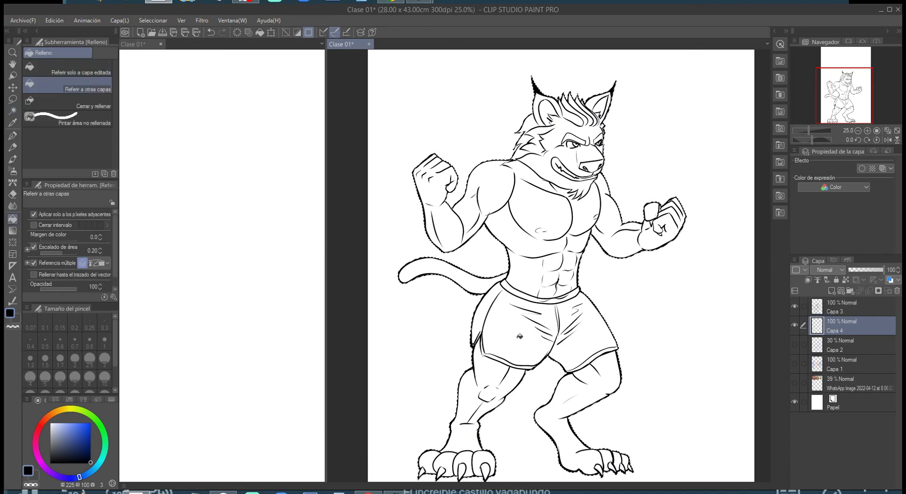
click(64, 72)
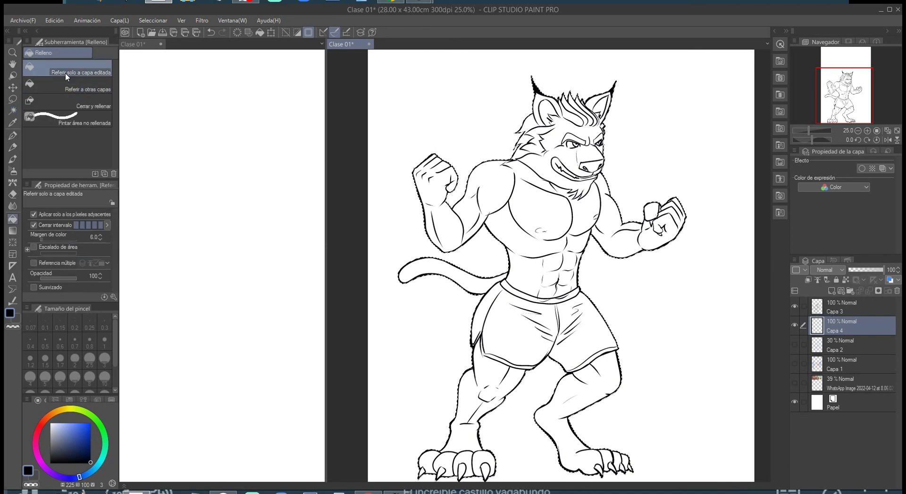
click(50, 429)
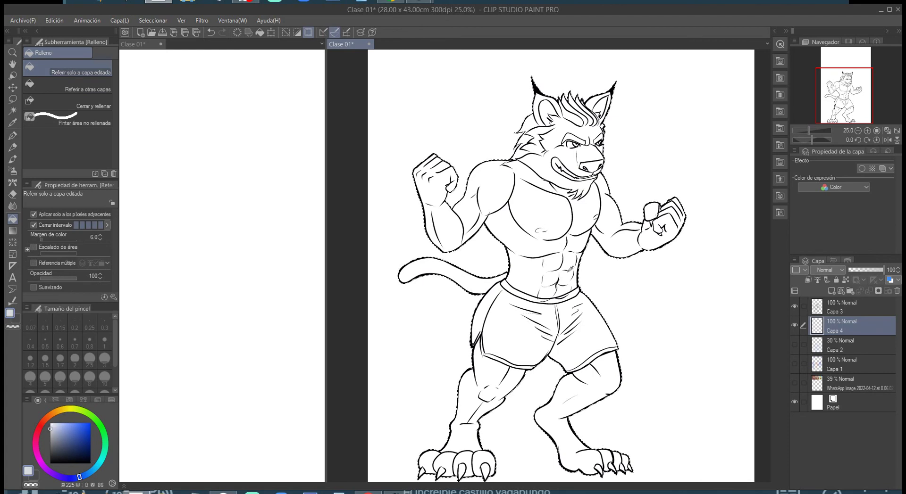
click(50, 423)
Fill the tiger-man's silhouette with white on Capa 4, toggling the Papel layer off and on.
click(795, 402)
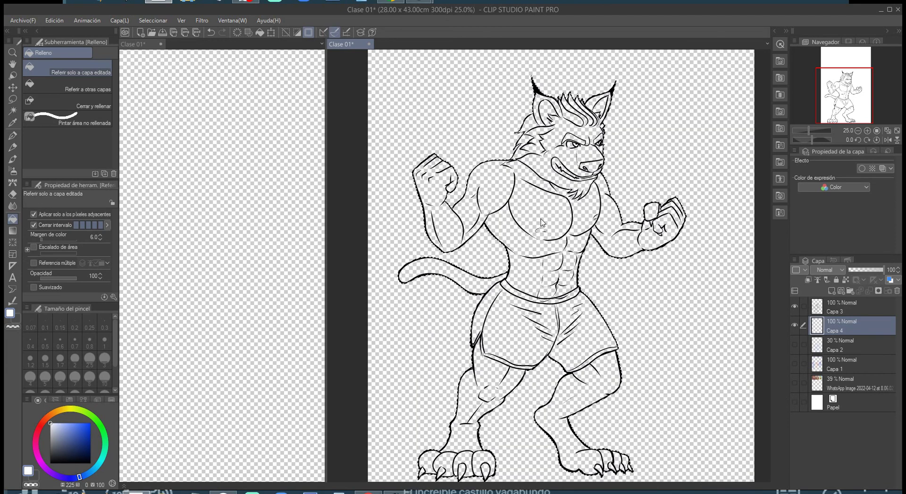
click(548, 210)
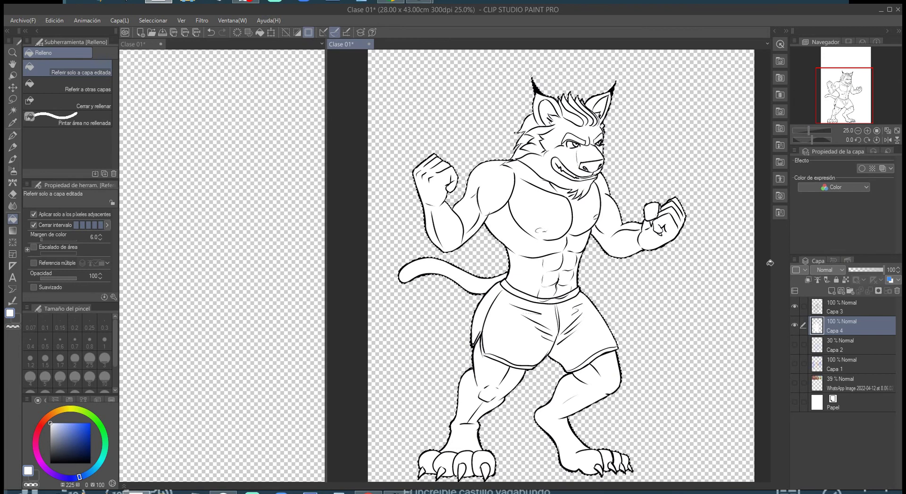
click(797, 402)
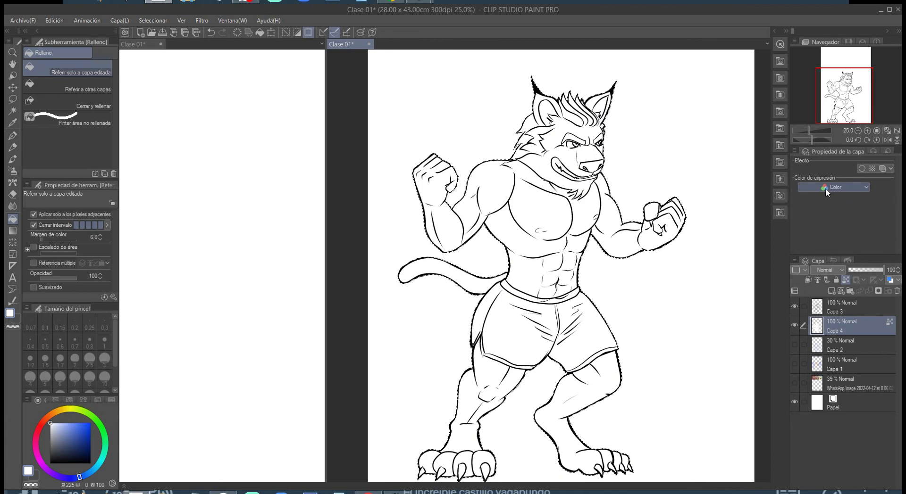
key(b)
key(b)
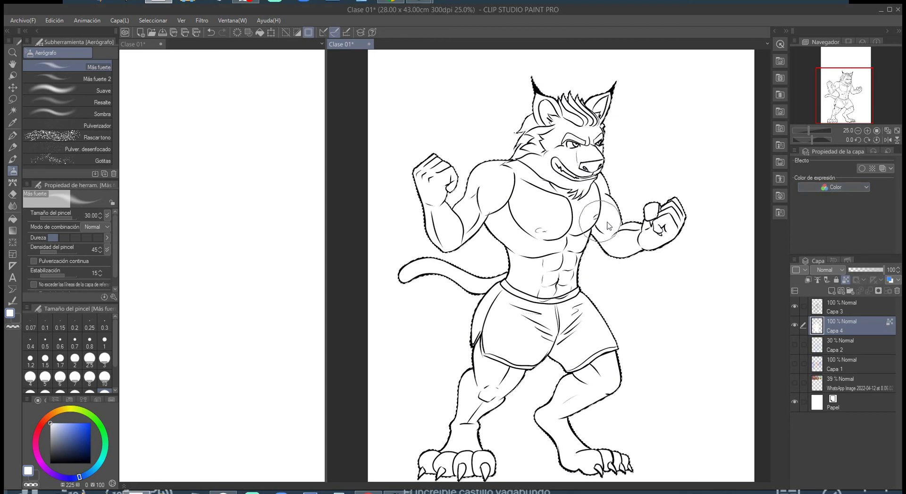
Pick a light purple and airbrush soft shading over the chest and beside the armpit.
scroll(608, 228, up, 5)
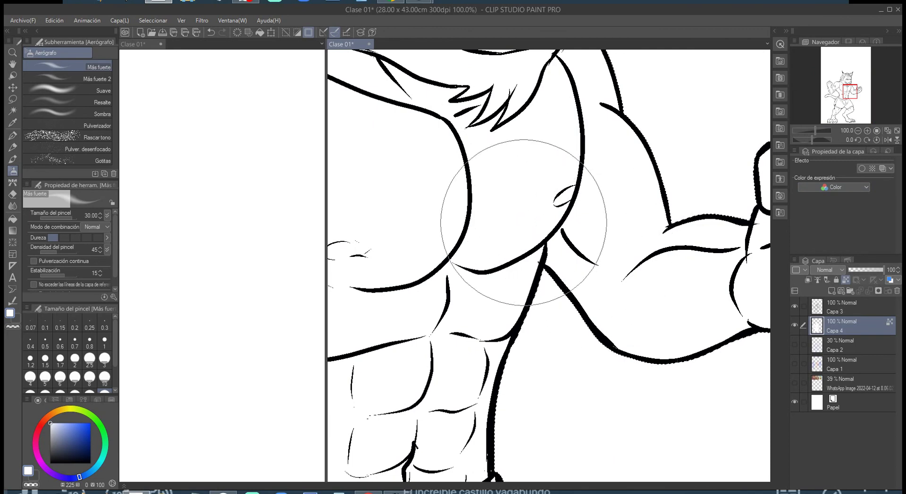
click(40, 460)
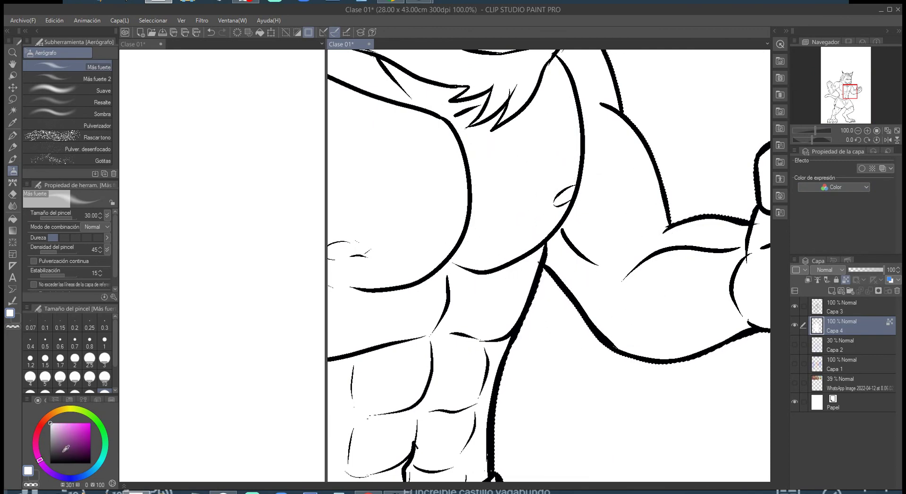
click(63, 448)
drag(65, 447, 69, 443)
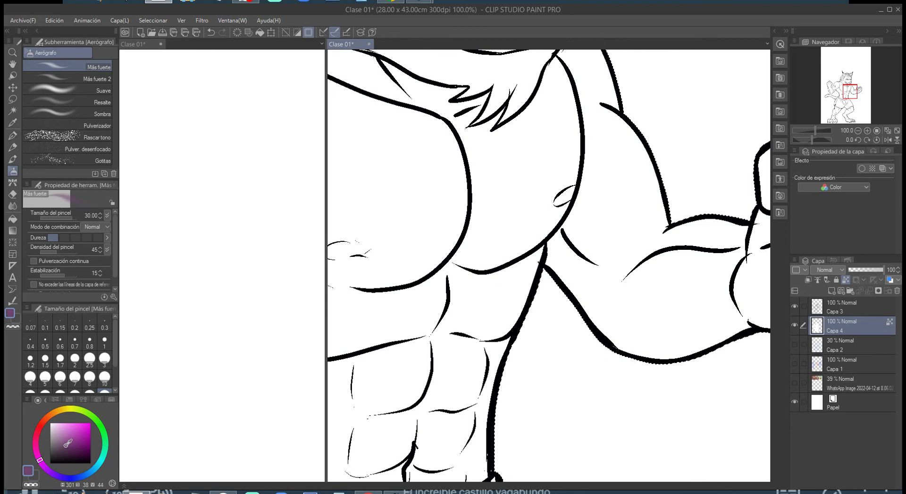
mouse_move(602, 283)
mouse_down()
mouse_move(578, 247)
mouse_move(555, 209)
mouse_move(548, 145)
mouse_move(533, 174)
mouse_move(586, 245)
mouse_move(546, 241)
mouse_up()
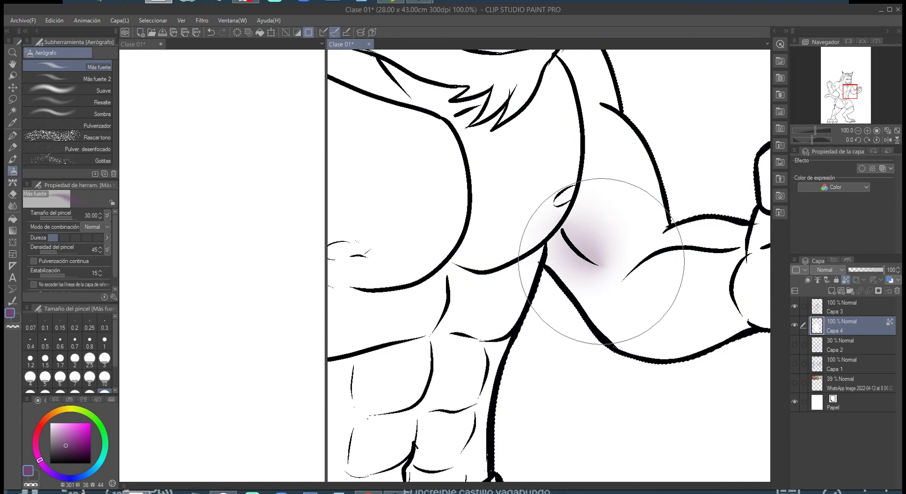
drag(599, 262, 563, 225)
drag(602, 266, 568, 226)
mouse_move(471, 259)
mouse_down()
mouse_move(451, 213)
mouse_move(425, 205)
mouse_move(517, 202)
mouse_move(449, 152)
mouse_move(449, 218)
mouse_move(542, 158)
mouse_move(444, 194)
mouse_move(497, 213)
mouse_move(556, 148)
mouse_up()
Deepen purple shading along the chest line, under the hand, the lower pectorals and left shoulder.
mouse_move(648, 232)
mouse_down()
mouse_move(573, 205)
mouse_move(626, 222)
mouse_move(649, 263)
mouse_move(553, 244)
mouse_move(627, 263)
mouse_move(516, 263)
mouse_move(455, 182)
mouse_move(585, 287)
mouse_move(457, 193)
mouse_move(458, 203)
mouse_move(465, 162)
mouse_move(505, 277)
mouse_move(640, 260)
mouse_up()
mouse_move(613, 228)
mouse_down()
mouse_move(562, 271)
mouse_move(470, 258)
mouse_move(543, 283)
mouse_move(656, 223)
mouse_move(513, 275)
mouse_move(645, 226)
mouse_up()
mouse_move(399, 156)
mouse_down()
mouse_move(611, 219)
mouse_move(708, 145)
mouse_up()
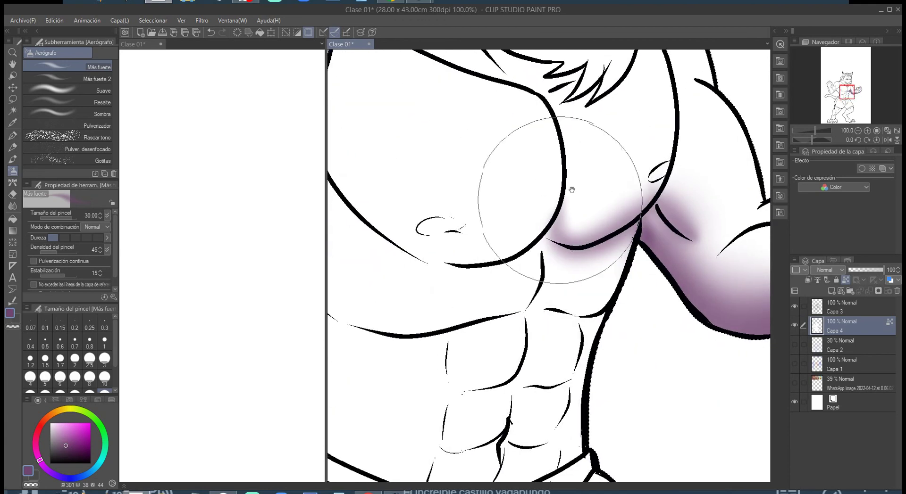
mouse_move(567, 152)
mouse_down()
mouse_move(556, 240)
mouse_move(600, 241)
mouse_up()
mouse_move(561, 219)
mouse_down()
mouse_move(693, 165)
mouse_move(578, 204)
mouse_move(460, 106)
mouse_move(475, 173)
mouse_up()
scroll(486, 102, down, 1)
mouse_move(448, 137)
mouse_down()
mouse_move(520, 267)
mouse_move(619, 207)
mouse_up()
mouse_move(449, 125)
mouse_down()
mouse_move(509, 216)
mouse_move(596, 178)
mouse_up()
mouse_move(457, 93)
mouse_down()
mouse_move(446, 170)
mouse_move(452, 162)
mouse_move(396, 206)
mouse_move(388, 229)
mouse_move(449, 160)
mouse_move(392, 208)
mouse_move(382, 182)
mouse_move(403, 179)
mouse_move(399, 171)
mouse_move(392, 184)
mouse_move(450, 147)
mouse_move(438, 157)
mouse_move(468, 119)
mouse_move(454, 109)
mouse_move(411, 132)
mouse_up()
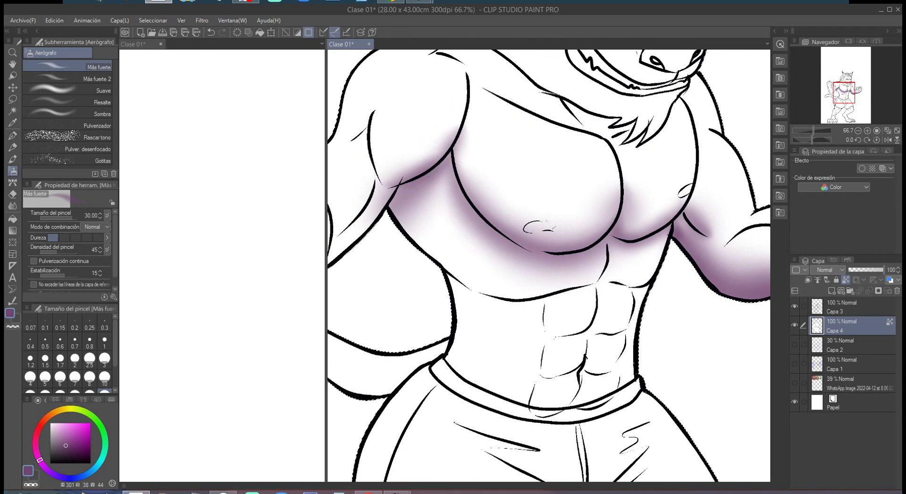
Shade under the left pectoral down the torso side and add faint touches over the abs.
drag(448, 98, 419, 62)
drag(437, 265, 467, 208)
drag(582, 113, 553, 157)
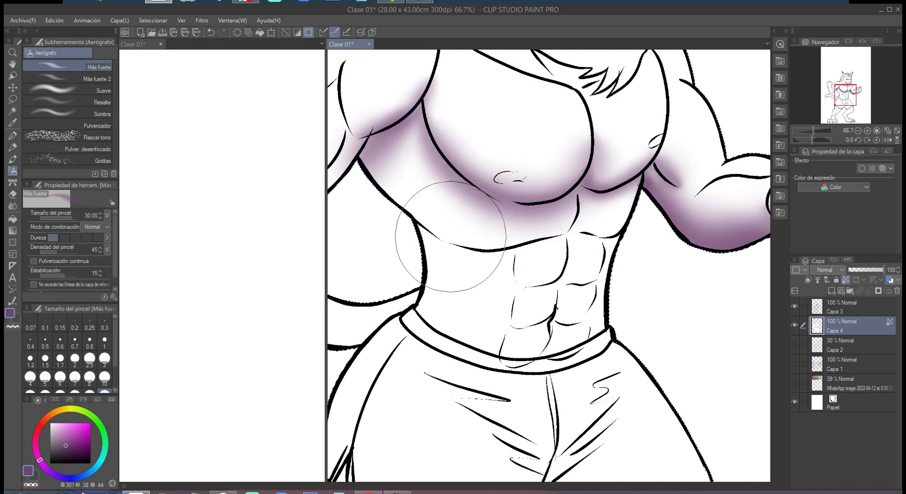
mouse_move(444, 241)
mouse_down()
mouse_move(372, 180)
mouse_move(447, 245)
mouse_move(369, 176)
mouse_move(376, 154)
mouse_move(431, 246)
mouse_move(414, 229)
mouse_move(391, 240)
mouse_move(420, 286)
mouse_up()
drag(535, 253, 486, 245)
mouse_move(475, 276)
mouse_down()
mouse_move(509, 266)
mouse_move(519, 232)
mouse_move(515, 258)
mouse_move(481, 280)
mouse_move(510, 264)
mouse_move(523, 226)
mouse_move(515, 274)
mouse_move(543, 269)
mouse_move(550, 241)
mouse_move(466, 316)
mouse_move(501, 308)
mouse_move(511, 272)
mouse_move(497, 329)
mouse_move(471, 350)
mouse_move(488, 349)
mouse_move(519, 288)
mouse_move(529, 308)
mouse_move(520, 316)
mouse_move(541, 285)
mouse_move(537, 318)
mouse_move(573, 190)
mouse_move(554, 223)
mouse_move(534, 228)
mouse_move(581, 221)
mouse_move(591, 203)
mouse_move(429, 233)
mouse_move(483, 236)
mouse_move(443, 242)
mouse_move(336, 221)
mouse_move(453, 201)
mouse_move(458, 183)
mouse_up()
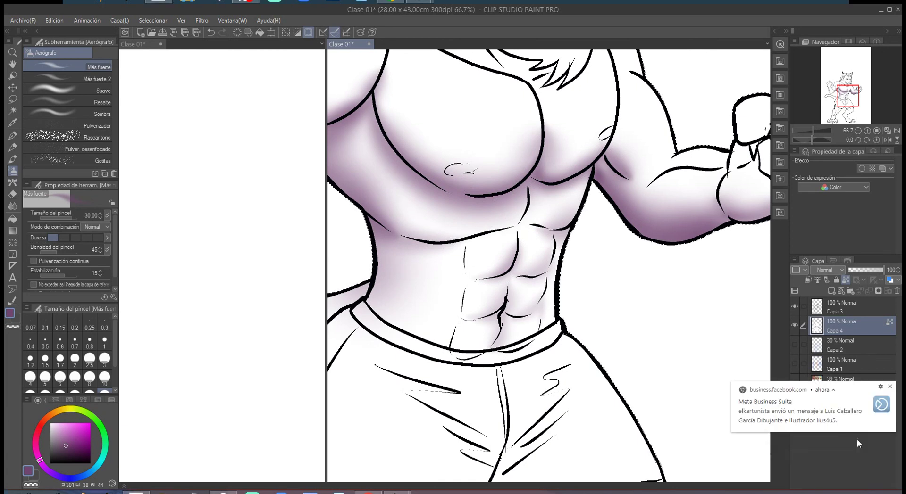
click(890, 437)
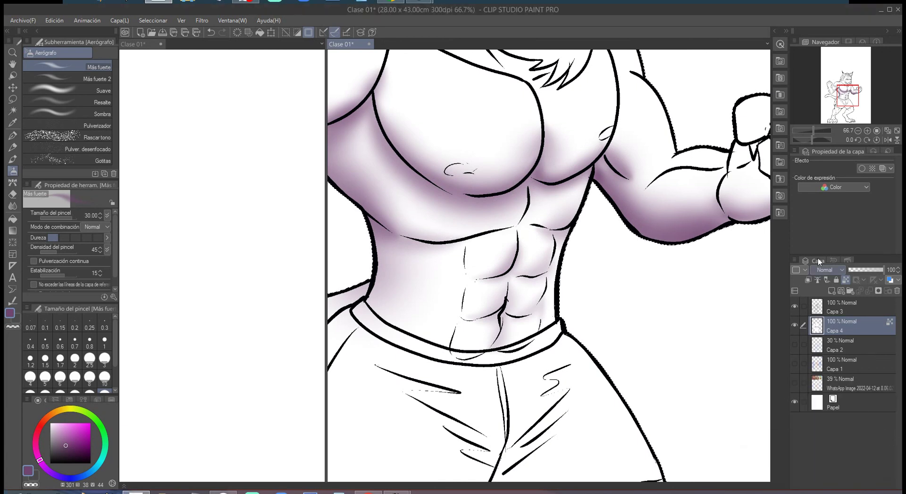
Shade the raised arm's crease and underside, the fist, elbow and the tail toward its tip.
mouse_move(424, 227)
mouse_down()
mouse_move(546, 242)
mouse_move(669, 340)
mouse_move(663, 343)
mouse_up()
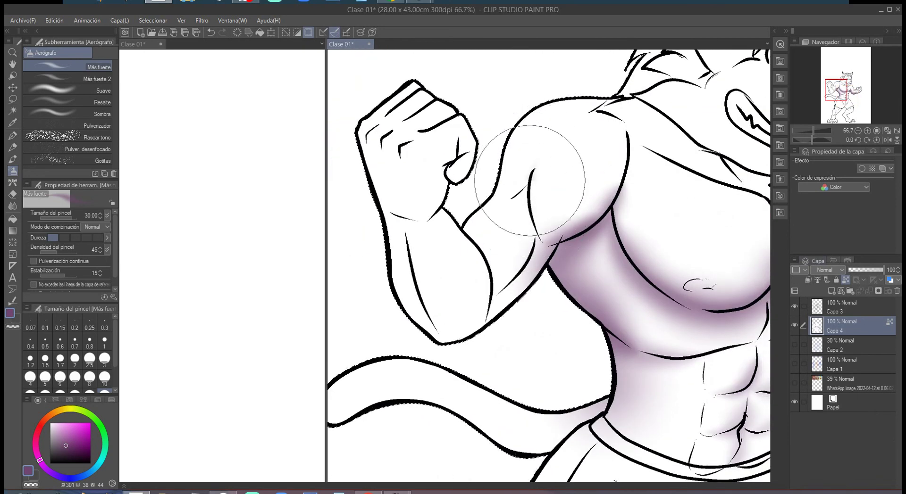
drag(529, 176, 509, 200)
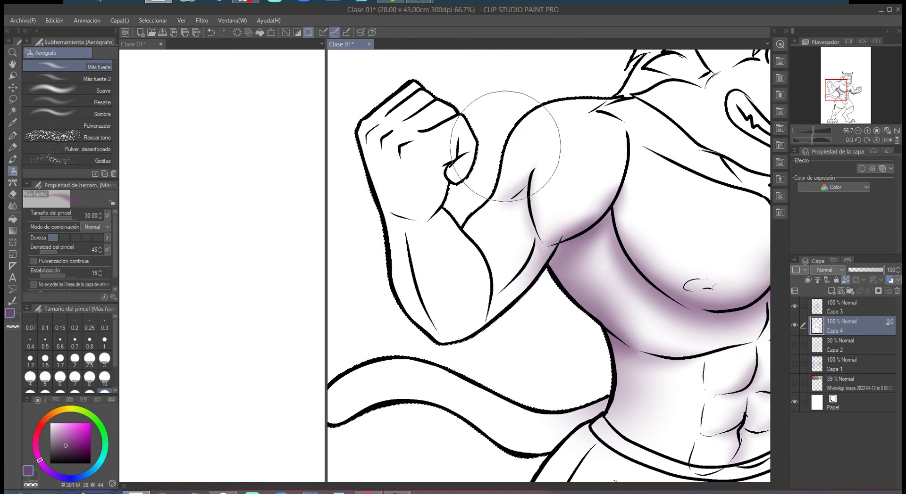
mouse_move(538, 250)
mouse_down()
mouse_move(510, 287)
mouse_move(481, 306)
mouse_up()
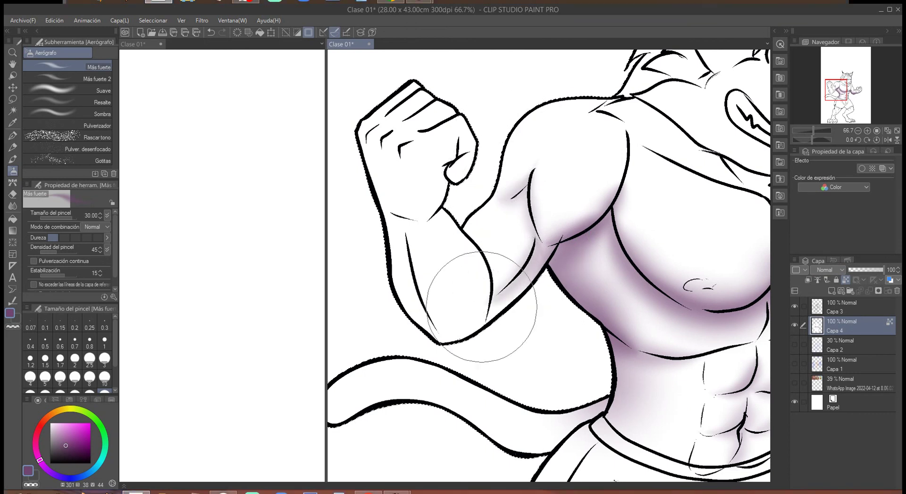
mouse_move(551, 254)
mouse_down()
mouse_move(509, 305)
mouse_move(431, 324)
mouse_move(415, 226)
mouse_move(425, 289)
mouse_move(469, 366)
mouse_up()
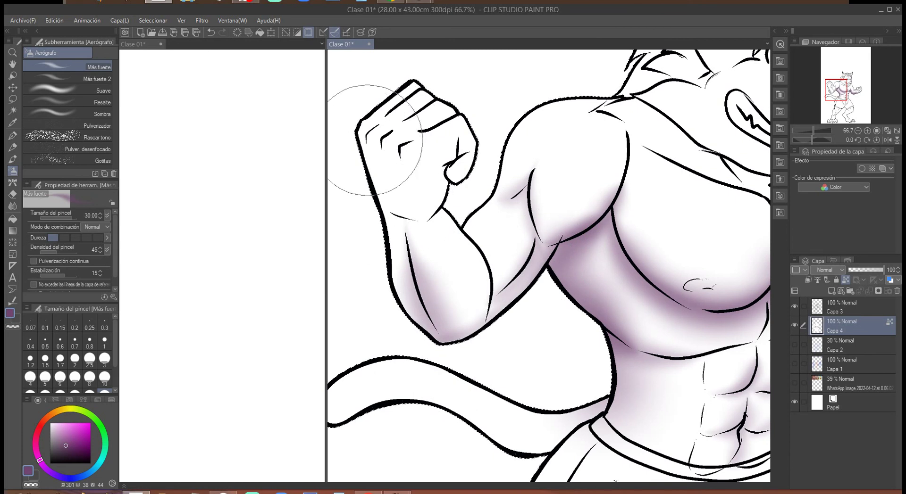
mouse_move(355, 145)
mouse_down()
mouse_move(382, 186)
mouse_move(408, 293)
mouse_move(457, 353)
mouse_move(485, 357)
mouse_up()
scroll(420, 179, down, 10)
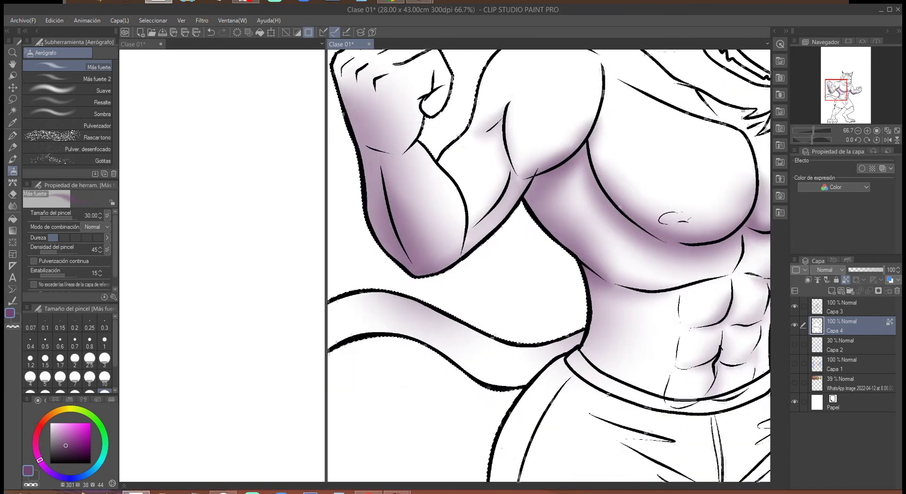
mouse_move(518, 178)
mouse_down()
mouse_move(412, 179)
mouse_move(404, 189)
mouse_move(469, 164)
mouse_move(425, 172)
mouse_move(489, 157)
mouse_move(403, 198)
mouse_move(420, 180)
mouse_move(518, 165)
mouse_move(450, 167)
mouse_move(527, 166)
mouse_move(606, 217)
mouse_move(555, 179)
mouse_move(574, 195)
mouse_move(636, 210)
mouse_move(592, 210)
mouse_move(614, 220)
mouse_move(544, 177)
mouse_move(642, 210)
mouse_move(583, 205)
mouse_move(542, 169)
mouse_move(494, 155)
mouse_move(442, 171)
mouse_move(409, 198)
mouse_move(444, 172)
mouse_move(419, 185)
mouse_move(497, 159)
mouse_move(613, 216)
mouse_move(642, 204)
mouse_move(469, 170)
mouse_up()
Shade the right shorts leg, below the shorts hem, down the shin and ankle, and tint the toes.
drag(651, 234, 568, 148)
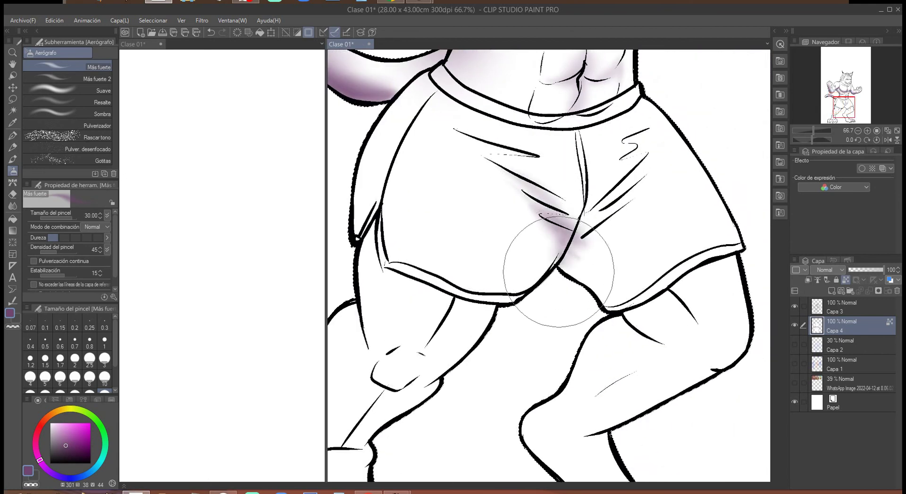
mouse_move(574, 265)
mouse_down()
mouse_move(595, 283)
mouse_move(583, 268)
mouse_move(588, 289)
mouse_move(593, 244)
mouse_move(594, 283)
mouse_move(627, 251)
mouse_move(645, 263)
mouse_move(617, 219)
mouse_move(562, 236)
mouse_move(549, 275)
mouse_move(531, 275)
mouse_move(524, 289)
mouse_move(520, 257)
mouse_up()
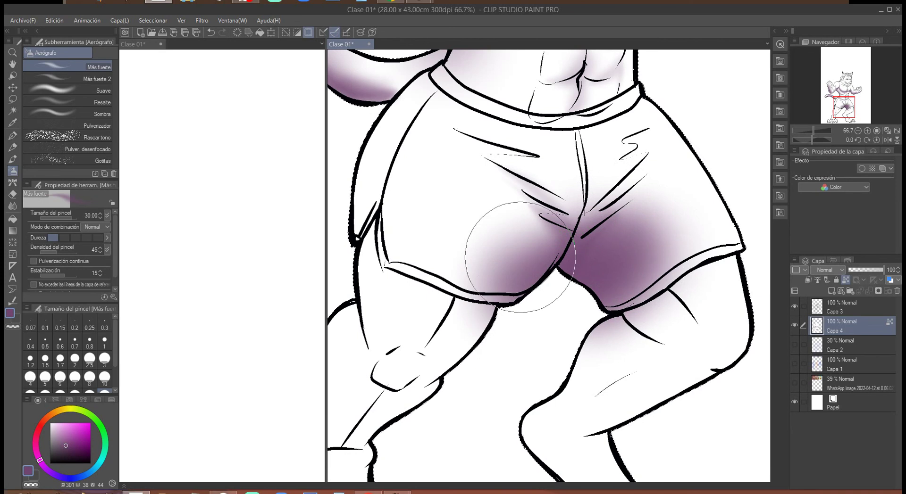
drag(553, 229, 673, 111)
mouse_move(514, 153)
mouse_down()
mouse_move(588, 183)
mouse_move(622, 227)
mouse_move(507, 149)
mouse_move(618, 205)
mouse_move(606, 202)
mouse_move(578, 238)
mouse_move(549, 258)
mouse_up()
mouse_move(479, 264)
mouse_down()
mouse_move(541, 300)
mouse_move(510, 273)
mouse_move(452, 320)
mouse_move(508, 302)
mouse_up()
mouse_move(481, 240)
mouse_down()
mouse_move(506, 272)
mouse_move(547, 289)
mouse_move(493, 269)
mouse_move(531, 306)
mouse_move(447, 338)
mouse_move(503, 354)
mouse_move(500, 347)
mouse_move(475, 353)
mouse_move(530, 376)
mouse_up()
mouse_move(453, 286)
mouse_down()
mouse_move(420, 304)
mouse_move(286, 293)
mouse_up()
Deepen shading on the right thigh, knee, shin, calf and along the shorts hem.
mouse_move(521, 319)
mouse_down()
mouse_move(677, 258)
mouse_move(577, 220)
mouse_move(586, 210)
mouse_move(559, 199)
mouse_move(467, 305)
mouse_up()
mouse_move(520, 326)
mouse_down()
mouse_move(617, 283)
mouse_move(627, 292)
mouse_move(698, 283)
mouse_up()
mouse_move(638, 178)
mouse_down()
mouse_move(677, 121)
mouse_move(687, 141)
mouse_move(678, 118)
mouse_move(635, 170)
mouse_move(670, 155)
mouse_move(582, 197)
mouse_move(612, 201)
mouse_up()
mouse_move(522, 328)
mouse_down()
mouse_move(536, 272)
mouse_move(486, 259)
mouse_move(536, 324)
mouse_move(530, 350)
mouse_move(479, 242)
mouse_up()
drag(441, 273, 640, 230)
drag(701, 85, 625, 208)
mouse_move(675, 78)
mouse_down()
mouse_move(660, 304)
mouse_move(691, 434)
mouse_up()
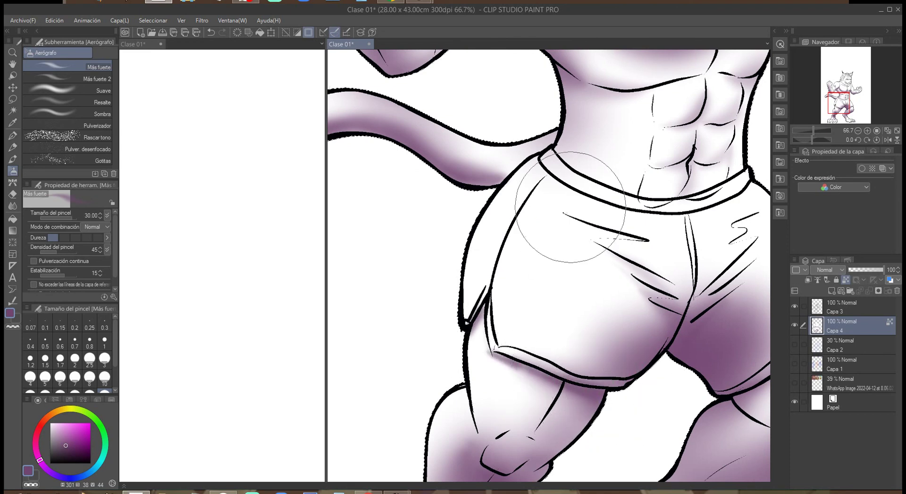
Airbrush deeper purple along the tail's underside from its tip to the hip.
scroll(557, 264, up, 3)
mouse_move(559, 285)
mouse_down()
mouse_move(556, 263)
mouse_move(542, 283)
mouse_move(489, 284)
mouse_up()
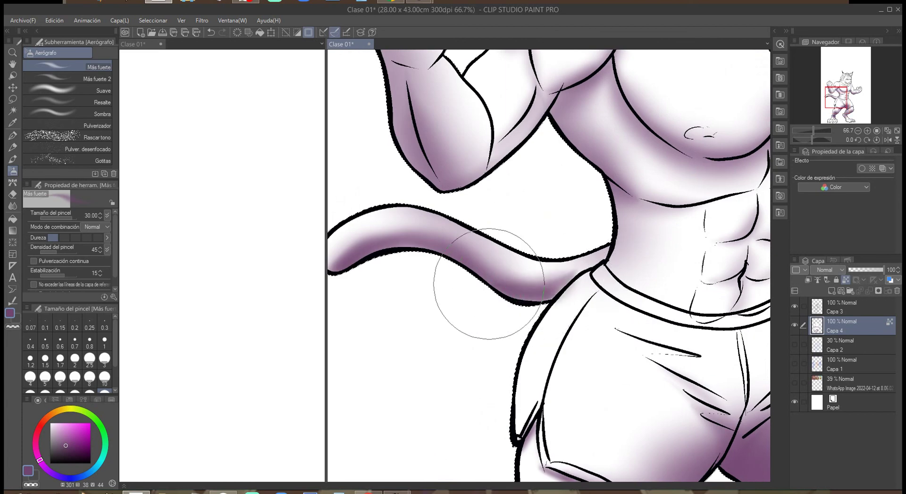
drag(576, 274, 512, 288)
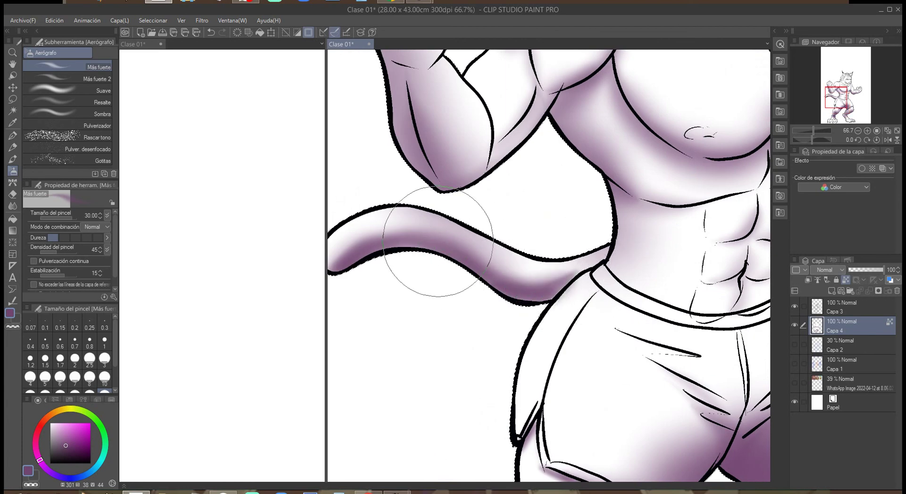
drag(454, 236, 510, 235)
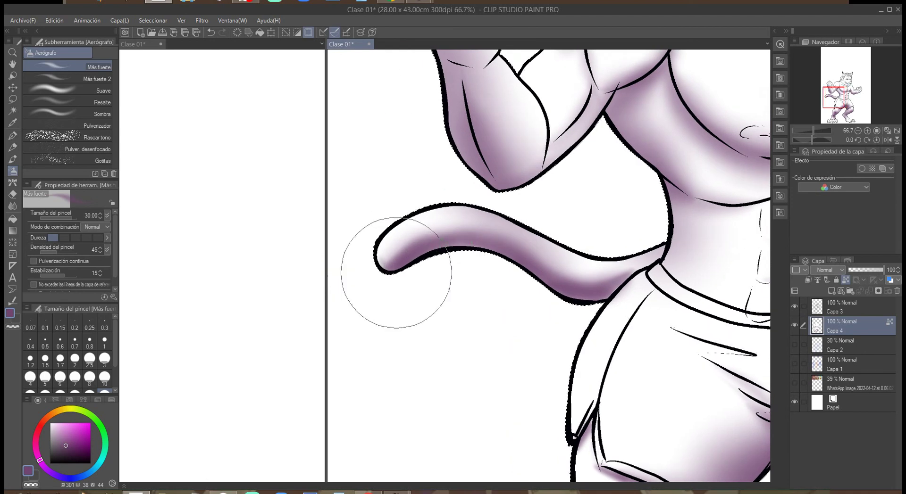
mouse_move(411, 254)
mouse_down()
mouse_move(441, 238)
mouse_move(482, 239)
mouse_move(555, 279)
mouse_up()
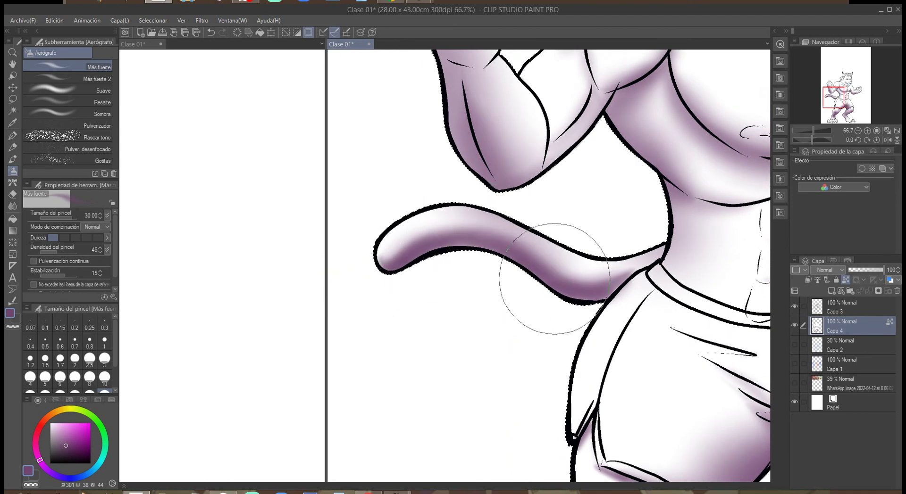
Zoom out to view the whole figure and recentre it on the canvas.
alt+click(678, 226)
alt+click(682, 226)
alt+click(689, 222)
drag(727, 243, 640, 257)
ctrl+click(644, 259)
ctrl+click(646, 259)
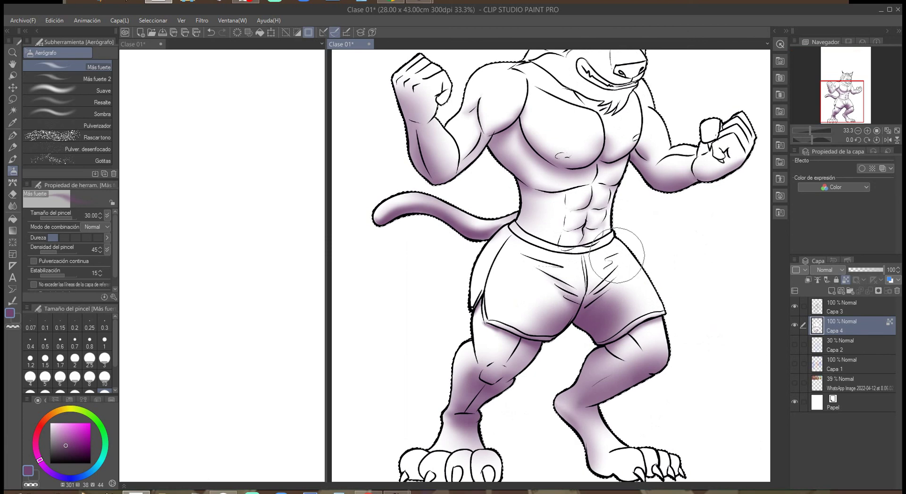
Switch the painting colour to white and zoom in on the legs.
key(x)
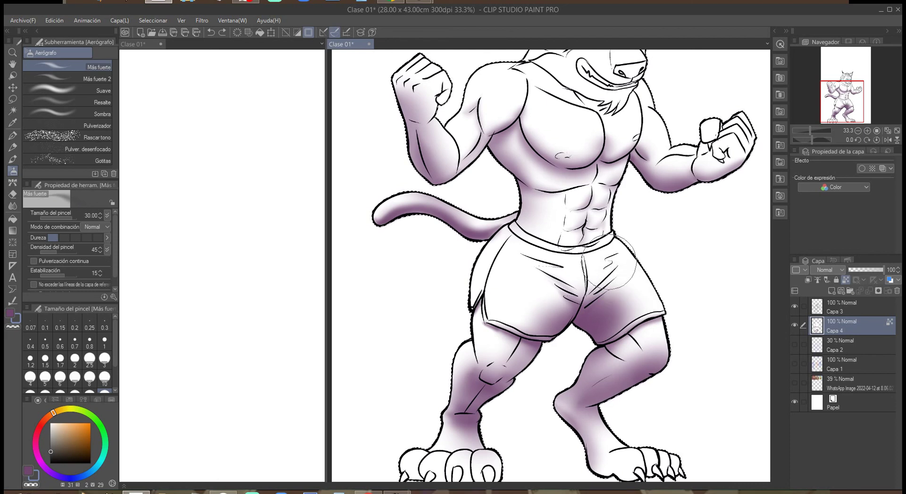
key(x)
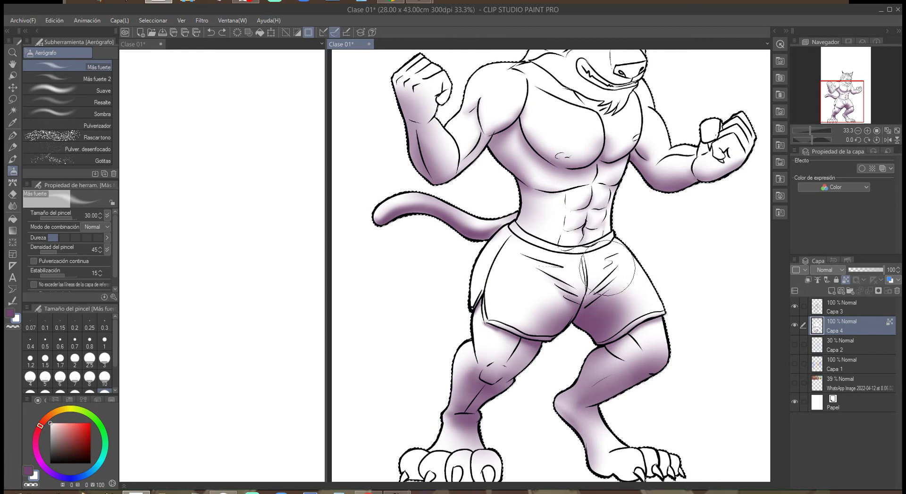
scroll(589, 296, up, 2)
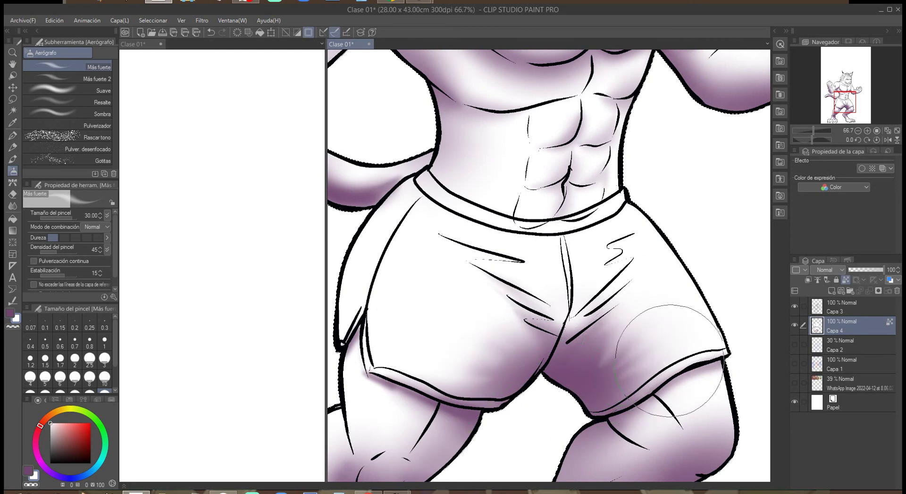
drag(593, 240, 687, 222)
drag(566, 327, 556, 199)
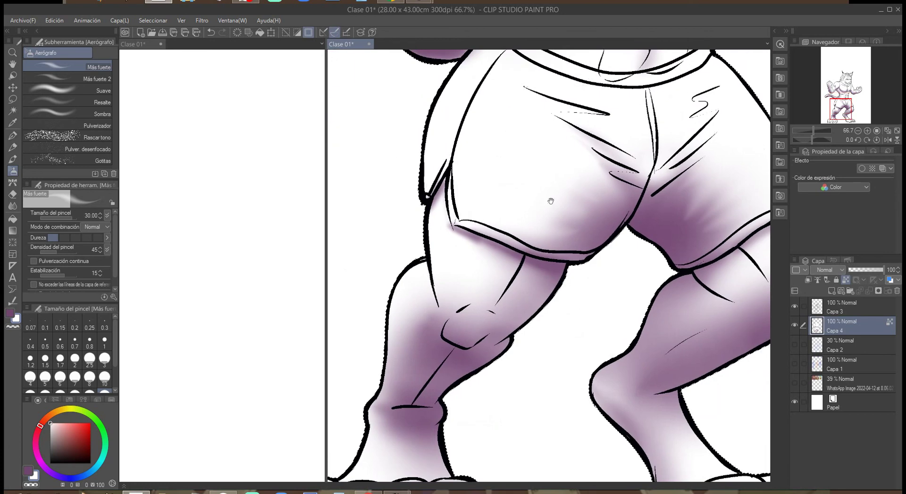
Airbrush white over the left knee and thigh to soften their shading.
mouse_move(469, 321)
mouse_down()
mouse_move(460, 283)
mouse_move(468, 286)
mouse_up()
mouse_move(759, 241)
mouse_down()
mouse_move(593, 262)
mouse_move(575, 288)
mouse_move(625, 285)
mouse_move(595, 288)
mouse_up()
scroll(629, 230, down, 3)
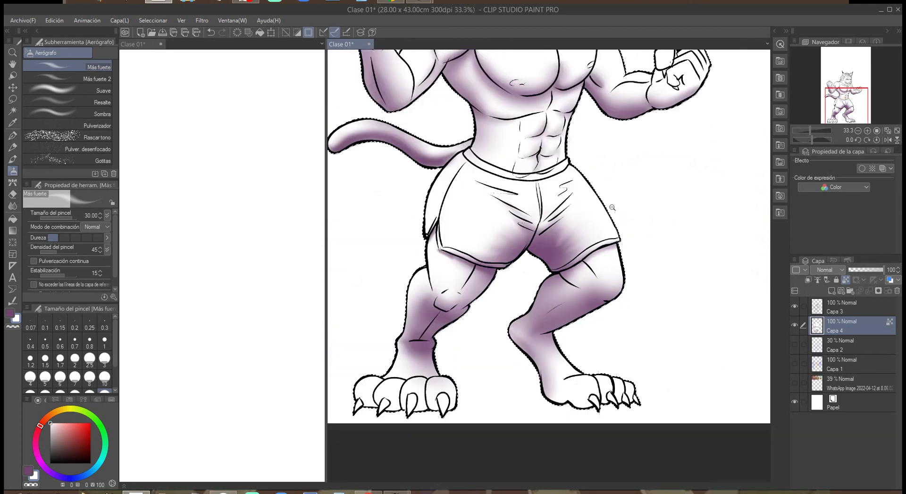
scroll(638, 151, up, 1)
drag(584, 191, 535, 226)
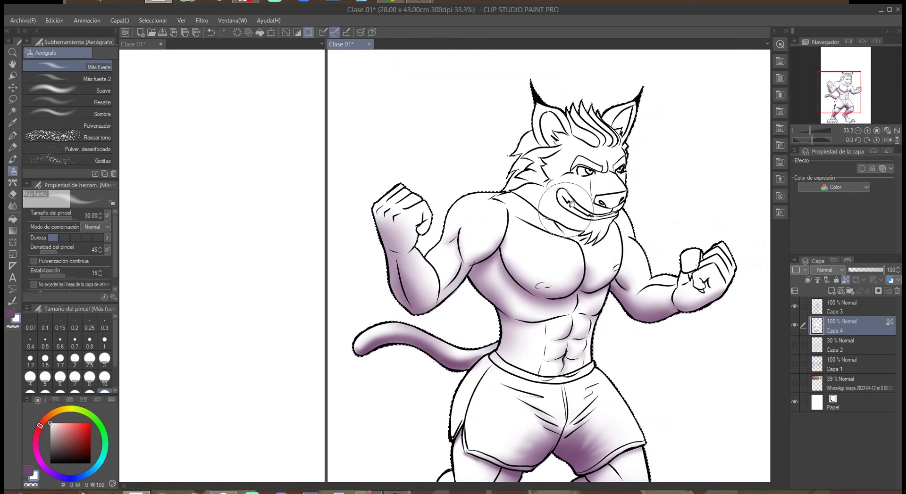
Zoom in on the head and shade the neck, inside the mouth and the cheek fur.
scroll(623, 180, up, 3)
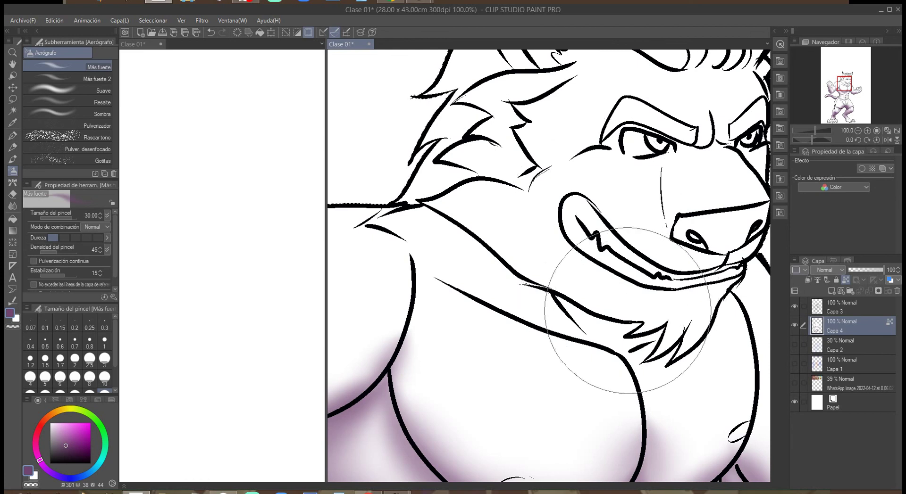
mouse_move(425, 221)
mouse_down()
mouse_move(470, 242)
mouse_move(567, 326)
mouse_move(472, 254)
mouse_move(597, 323)
mouse_move(620, 326)
mouse_move(539, 305)
mouse_move(628, 331)
mouse_move(530, 296)
mouse_move(425, 226)
mouse_move(497, 262)
mouse_move(547, 310)
mouse_move(496, 264)
mouse_move(621, 332)
mouse_move(583, 317)
mouse_move(634, 328)
mouse_move(630, 351)
mouse_move(597, 359)
mouse_move(652, 341)
mouse_move(612, 362)
mouse_move(650, 346)
mouse_move(608, 355)
mouse_move(664, 363)
mouse_move(630, 384)
mouse_move(674, 359)
mouse_move(649, 382)
mouse_move(681, 360)
mouse_move(677, 371)
mouse_move(696, 345)
mouse_move(632, 374)
mouse_move(655, 342)
mouse_move(633, 350)
mouse_move(643, 337)
mouse_move(614, 339)
mouse_move(610, 329)
mouse_move(656, 334)
mouse_move(623, 329)
mouse_up()
mouse_move(693, 261)
mouse_down()
mouse_move(655, 222)
mouse_move(584, 207)
mouse_move(626, 251)
mouse_move(665, 213)
mouse_move(561, 203)
mouse_move(590, 188)
mouse_move(711, 285)
mouse_move(693, 295)
mouse_move(670, 283)
mouse_move(689, 298)
mouse_up()
mouse_move(516, 153)
mouse_down()
mouse_move(483, 170)
mouse_move(488, 176)
mouse_move(428, 161)
mouse_move(484, 171)
mouse_move(450, 161)
mouse_move(401, 200)
mouse_move(413, 198)
mouse_move(429, 141)
mouse_move(449, 132)
mouse_move(413, 157)
mouse_move(514, 143)
mouse_move(473, 139)
mouse_move(500, 136)
mouse_move(499, 116)
mouse_move(455, 103)
mouse_move(492, 112)
mouse_move(456, 106)
mouse_move(552, 154)
mouse_up()
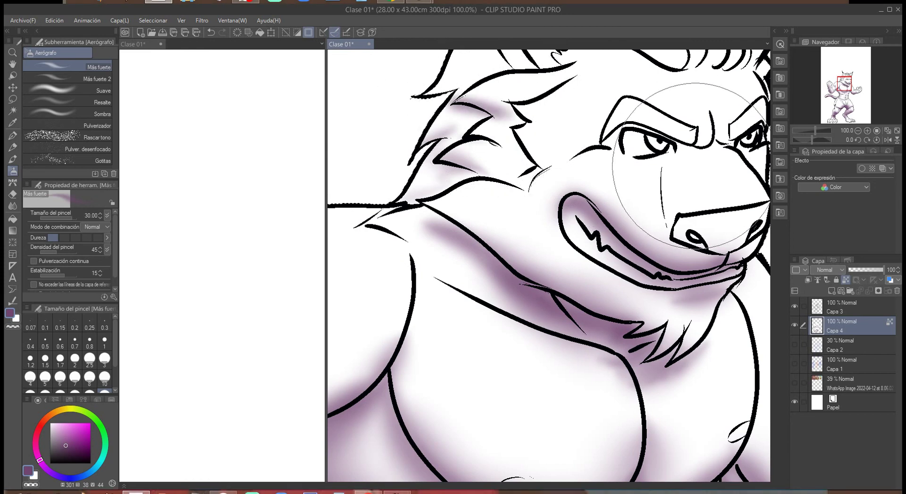
Shade around the brows and eyes and inside both ears in purple.
drag(711, 185, 698, 336)
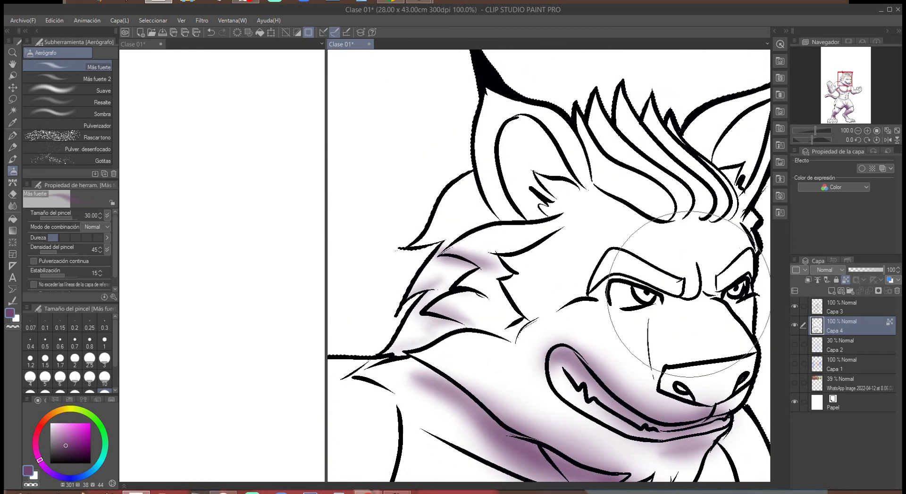
mouse_move(598, 293)
mouse_down()
mouse_move(635, 279)
mouse_move(680, 296)
mouse_move(619, 277)
mouse_move(597, 300)
mouse_move(642, 280)
mouse_move(736, 287)
mouse_up()
mouse_move(668, 297)
mouse_down()
mouse_move(603, 284)
mouse_move(622, 279)
mouse_move(681, 297)
mouse_move(668, 291)
mouse_move(750, 293)
mouse_up()
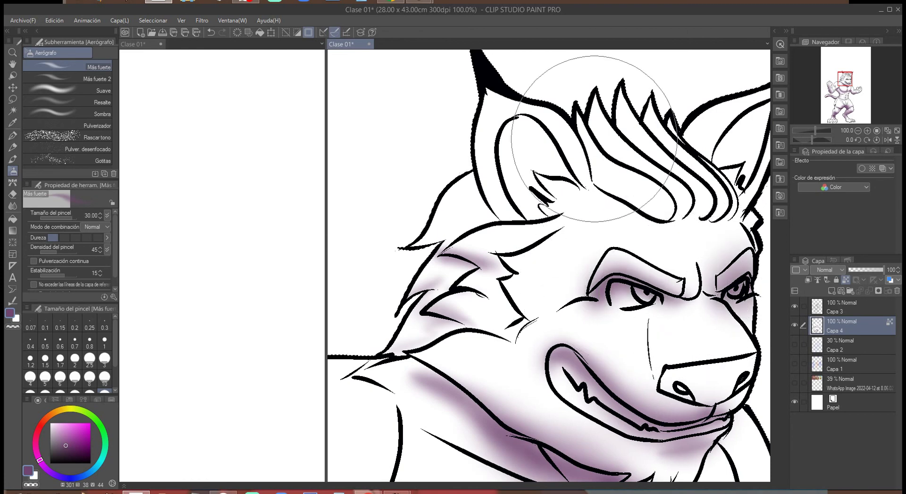
mouse_move(529, 91)
mouse_down()
mouse_move(504, 127)
mouse_move(528, 125)
mouse_move(542, 161)
mouse_move(542, 151)
mouse_move(501, 140)
mouse_move(523, 133)
mouse_move(537, 137)
mouse_move(515, 154)
mouse_up()
drag(660, 151, 542, 135)
mouse_move(609, 140)
mouse_down()
mouse_move(646, 85)
mouse_move(624, 126)
mouse_move(631, 71)
mouse_up()
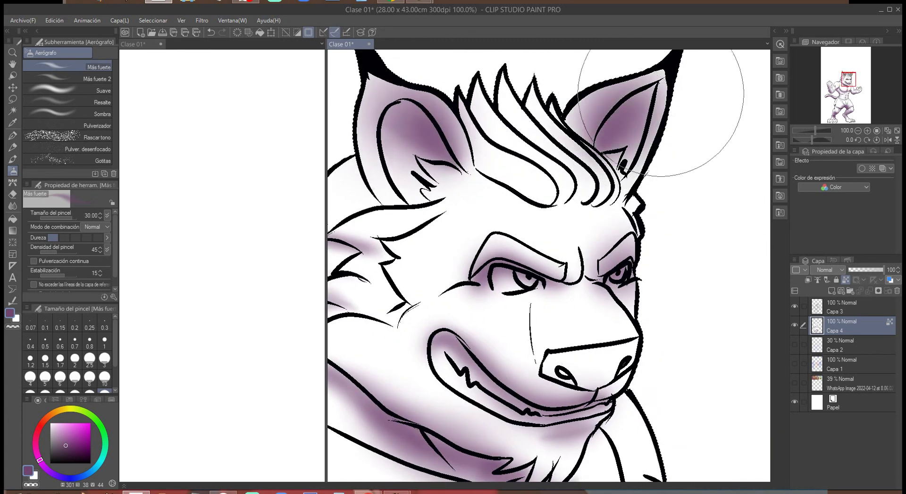
key(x)
drag(460, 154, 566, 235)
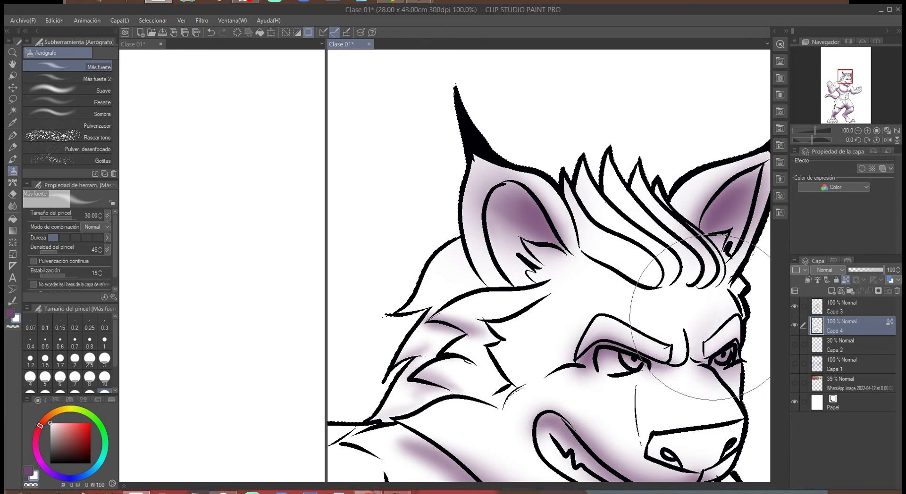
Switch back to purple and darken the shading along the cheek fur.
scroll(703, 305, down, 3)
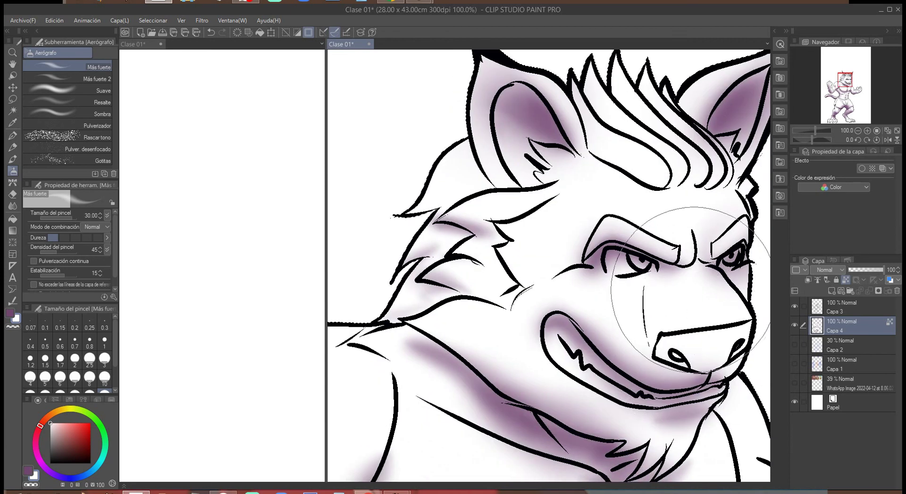
key(x)
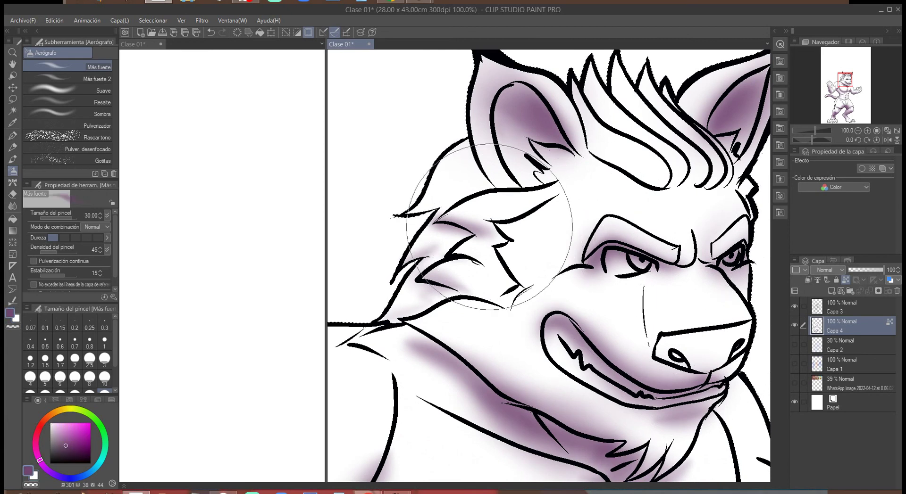
mouse_move(532, 241)
mouse_down()
mouse_move(489, 218)
mouse_move(491, 225)
mouse_up()
drag(524, 281, 507, 262)
drag(469, 292, 425, 274)
mouse_move(489, 279)
mouse_down()
mouse_move(415, 221)
mouse_move(415, 155)
mouse_move(410, 179)
mouse_move(471, 181)
mouse_move(387, 156)
mouse_move(410, 161)
mouse_up()
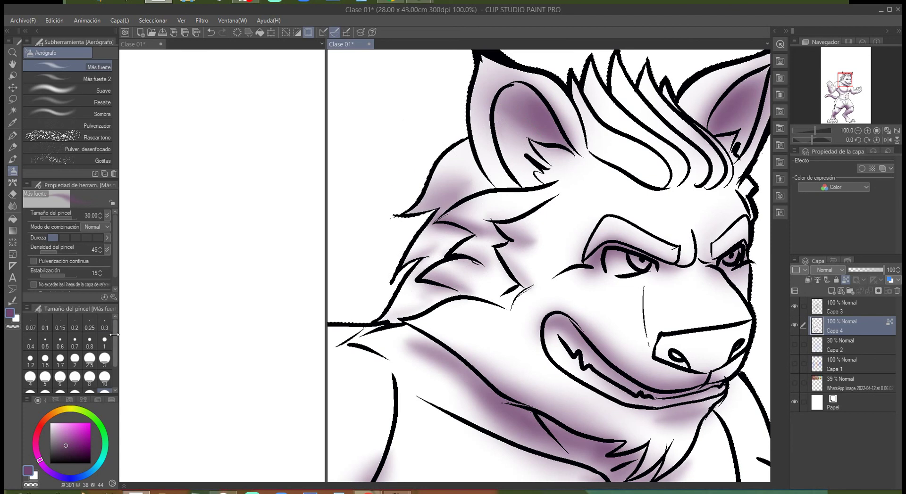
Reduce the brush size to 10 and add fine tapered shading to the cheek fur tufts.
scroll(99, 357, down, 3)
click(106, 351)
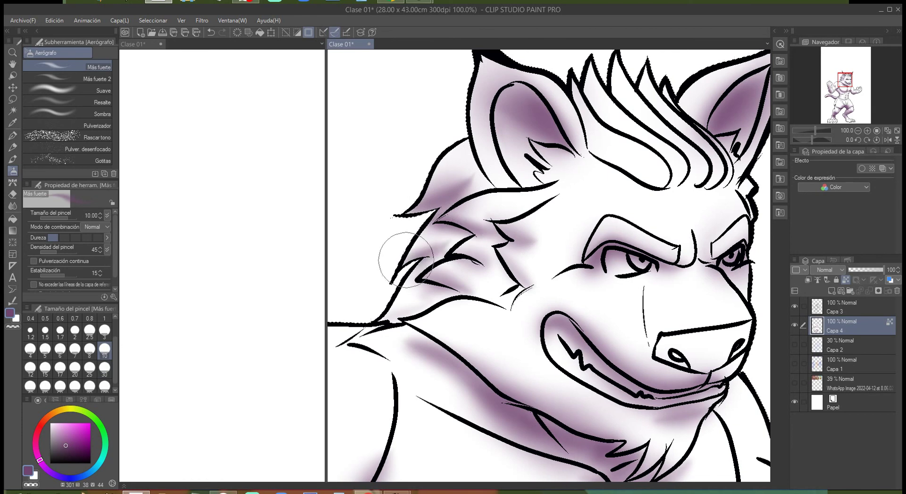
drag(492, 234, 431, 210)
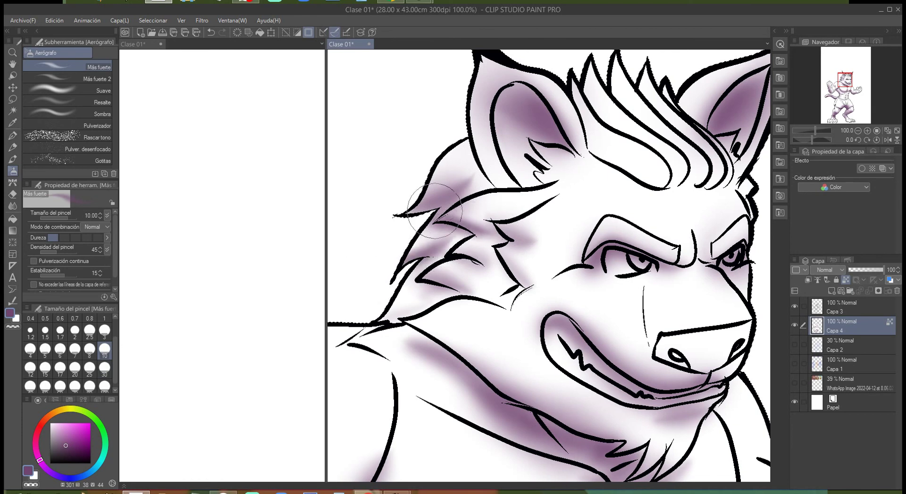
mouse_move(553, 238)
mouse_down()
mouse_move(527, 241)
mouse_move(535, 255)
mouse_move(519, 271)
mouse_move(489, 267)
mouse_move(474, 295)
mouse_move(419, 283)
mouse_move(408, 307)
mouse_move(367, 320)
mouse_up()
mouse_move(409, 420)
mouse_down()
mouse_move(501, 212)
mouse_move(490, 190)
mouse_move(445, 278)
mouse_move(374, 307)
mouse_move(479, 233)
mouse_up()
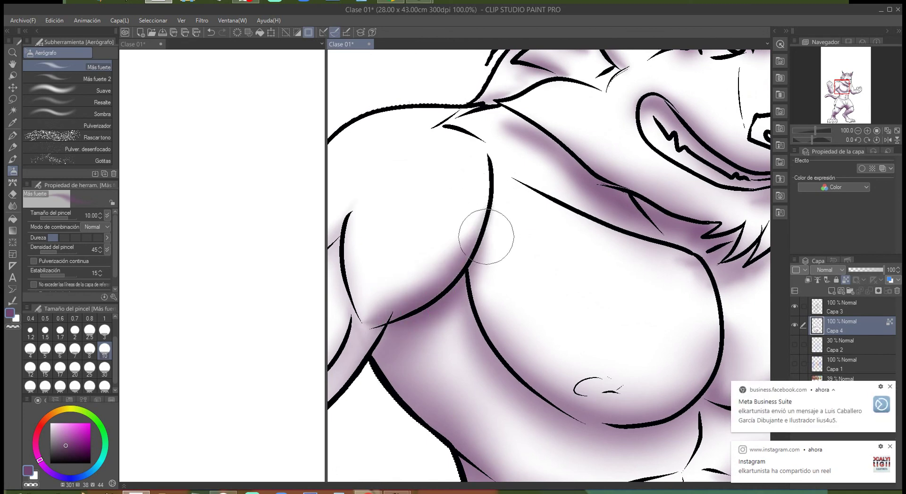
Shade down the upper-arm line of the raised arm.
click(889, 386)
drag(404, 322, 582, 287)
mouse_move(534, 158)
mouse_down()
mouse_move(525, 254)
mouse_move(542, 289)
mouse_move(524, 179)
mouse_move(506, 211)
mouse_move(461, 226)
mouse_move(497, 221)
mouse_move(459, 223)
mouse_move(512, 234)
mouse_move(533, 287)
mouse_move(490, 356)
mouse_move(453, 375)
mouse_move(509, 333)
mouse_move(545, 273)
mouse_move(565, 297)
mouse_move(503, 381)
mouse_move(392, 439)
mouse_move(563, 298)
mouse_move(457, 406)
mouse_move(388, 440)
mouse_up()
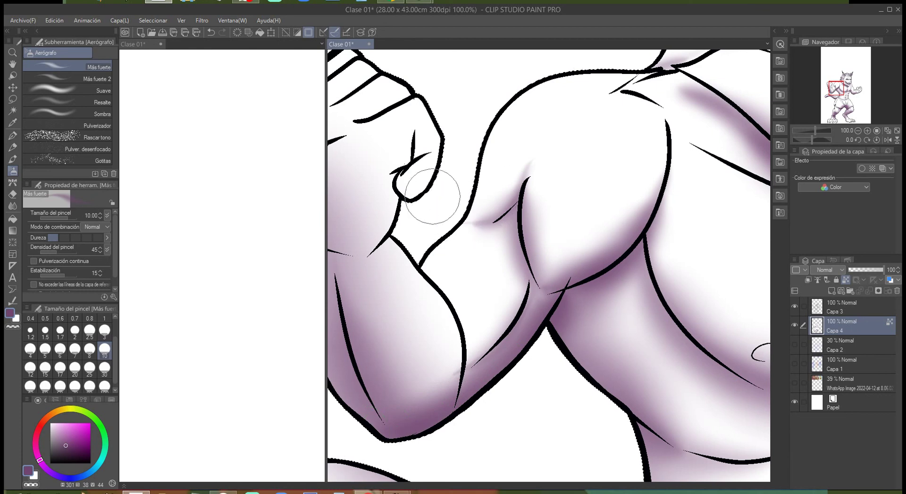
drag(432, 220, 496, 307)
Shade the fist's knuckle crease, undo the wrist strokes, and re-shade around the thumb knuckle.
mouse_move(464, 253)
mouse_down()
mouse_move(449, 256)
mouse_move(479, 249)
mouse_move(481, 283)
mouse_move(496, 257)
mouse_move(430, 243)
mouse_move(454, 285)
mouse_move(460, 238)
mouse_move(476, 276)
mouse_move(505, 163)
mouse_up()
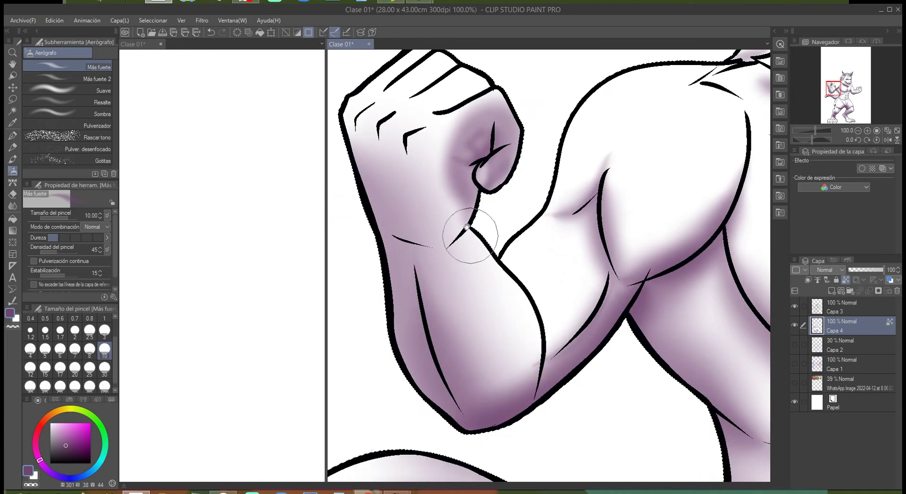
mouse_move(431, 158)
mouse_down()
mouse_move(440, 222)
mouse_move(472, 151)
mouse_up()
key(ctrl+z)
key(ctrl+z)
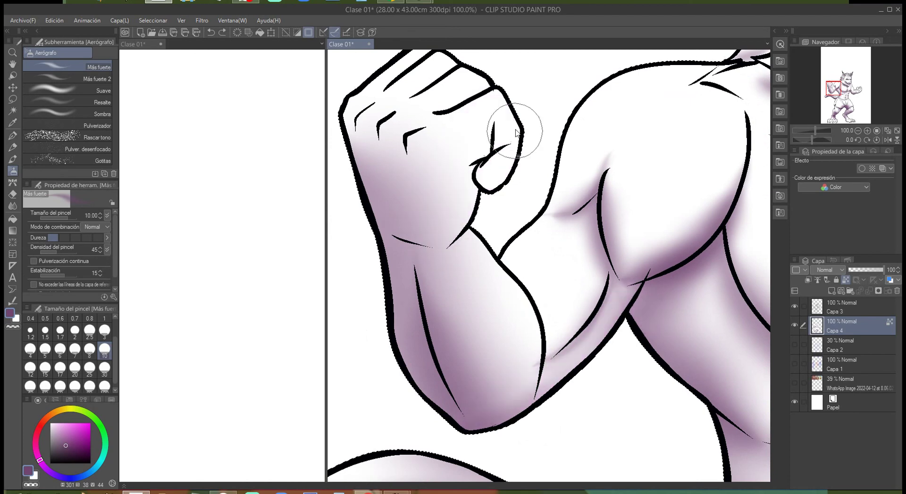
mouse_move(457, 156)
mouse_down()
mouse_move(476, 162)
mouse_move(488, 120)
mouse_move(491, 151)
mouse_up()
drag(470, 185, 482, 188)
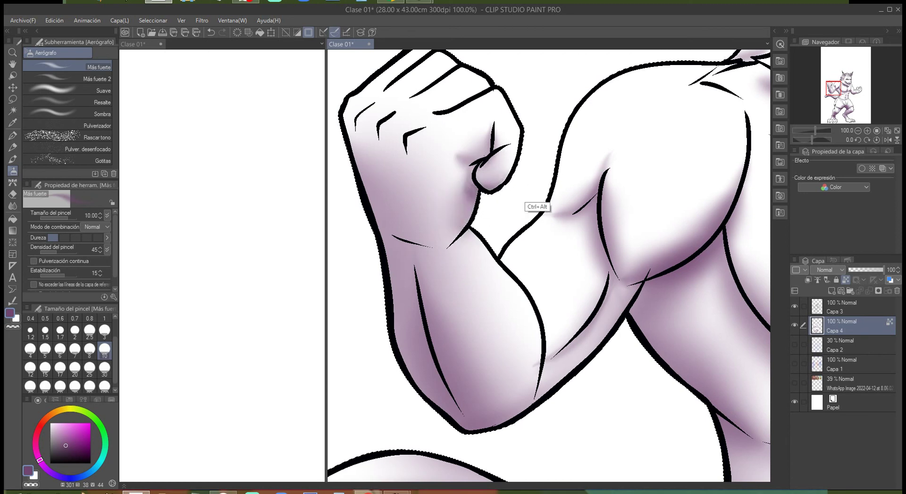
scroll(538, 183, down, 3)
Airbrush purple shading along the last toe and faintly between the toes.
drag(514, 126, 344, 108)
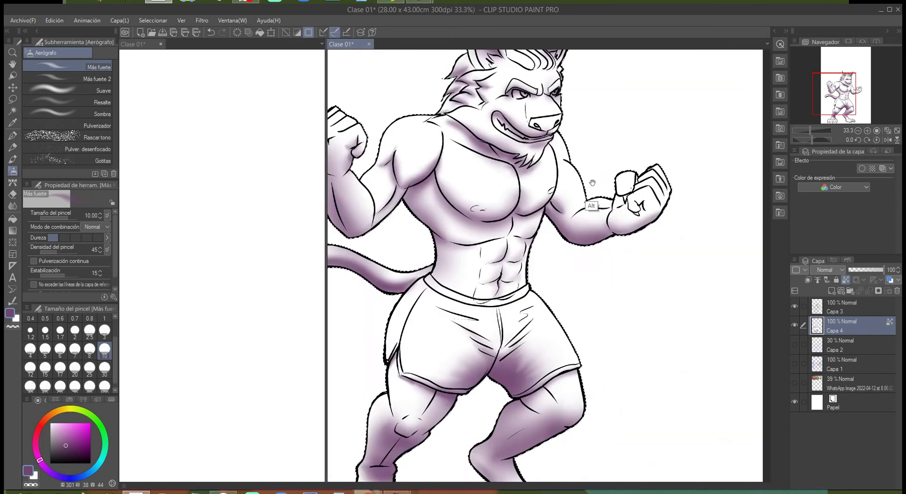
scroll(592, 183, down, 1)
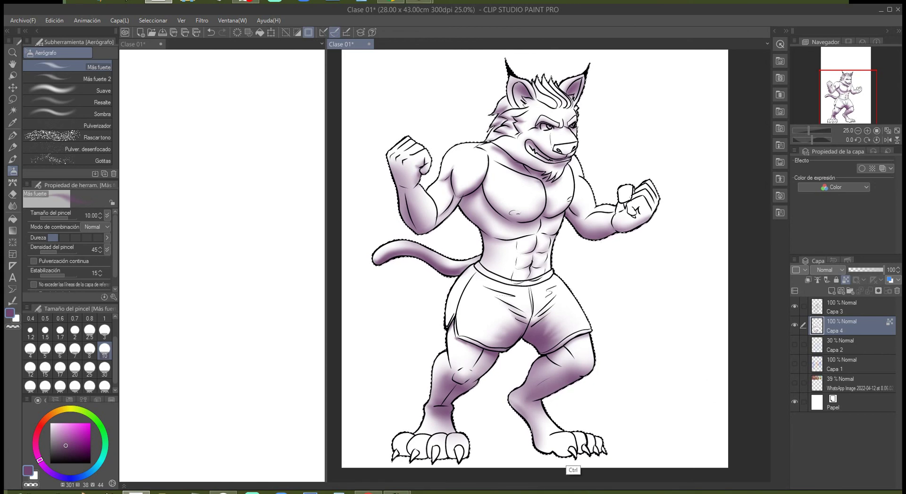
scroll(576, 463, up, 2)
drag(558, 468, 655, 404)
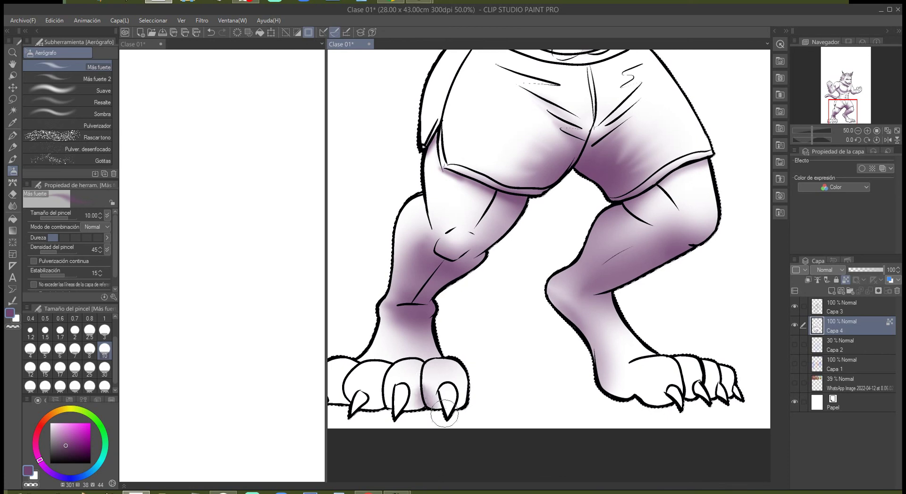
drag(455, 393, 561, 345)
mouse_move(495, 357)
mouse_down()
mouse_move(493, 378)
mouse_move(436, 352)
mouse_move(448, 362)
mouse_move(440, 346)
mouse_move(437, 369)
mouse_move(415, 340)
mouse_move(483, 345)
mouse_move(477, 370)
mouse_move(463, 370)
mouse_move(484, 369)
mouse_move(462, 366)
mouse_move(471, 374)
mouse_move(499, 359)
mouse_move(505, 372)
mouse_move(521, 369)
mouse_move(509, 373)
mouse_move(537, 371)
mouse_up()
Shade between the right foot's toes and under its sole, then view the whole figure at 12.5%.
mouse_move(743, 344)
mouse_down()
mouse_move(591, 295)
mouse_move(627, 287)
mouse_move(622, 306)
mouse_move(582, 314)
mouse_move(658, 295)
mouse_move(616, 296)
mouse_up()
drag(553, 308, 621, 320)
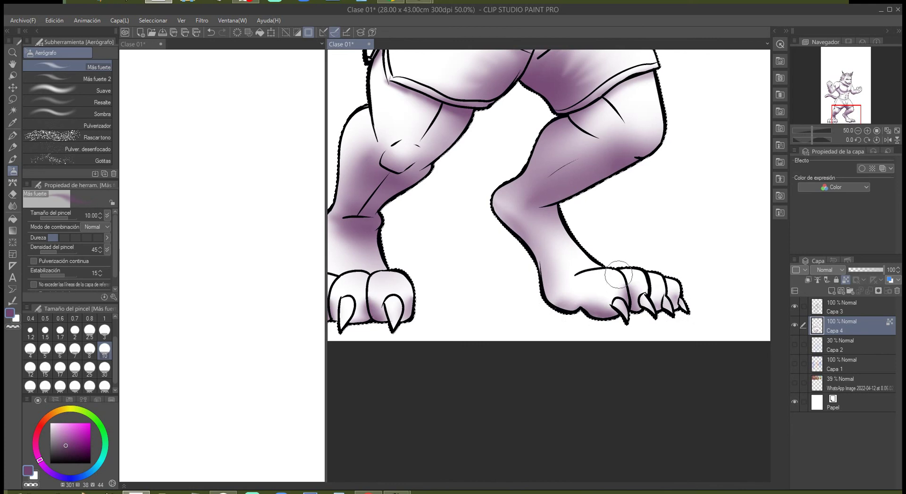
alt+click(613, 257)
alt+click(622, 249)
alt+click(624, 248)
alt+click(624, 249)
drag(659, 216, 657, 231)
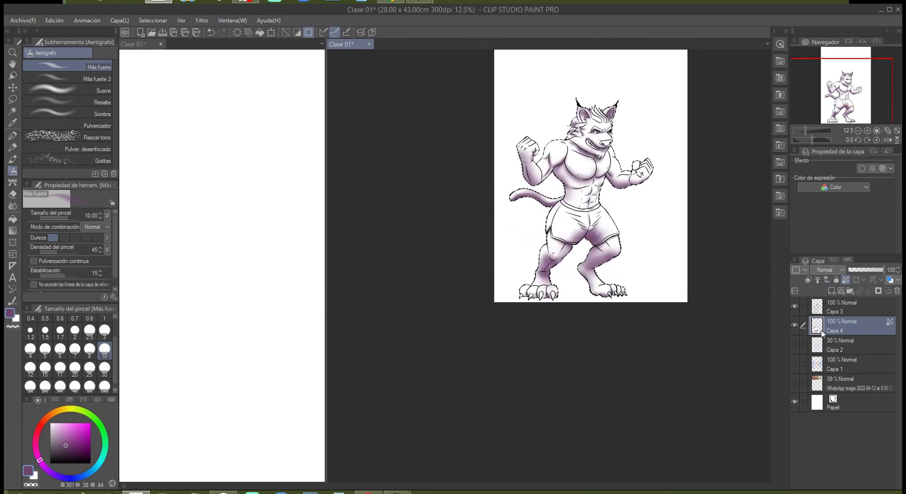
Duplicate Capa 4 and raise the copy's Luminosity to 100 so it turns white.
drag(816, 327, 831, 289)
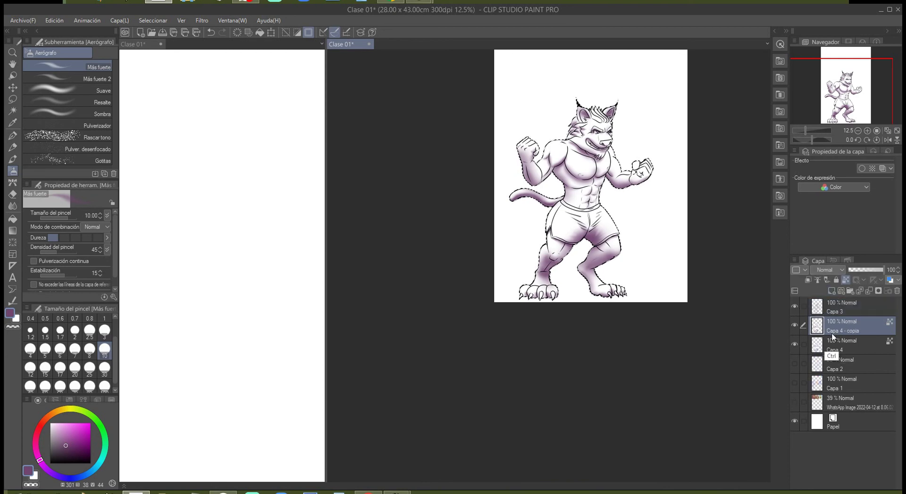
key(ctrl+u)
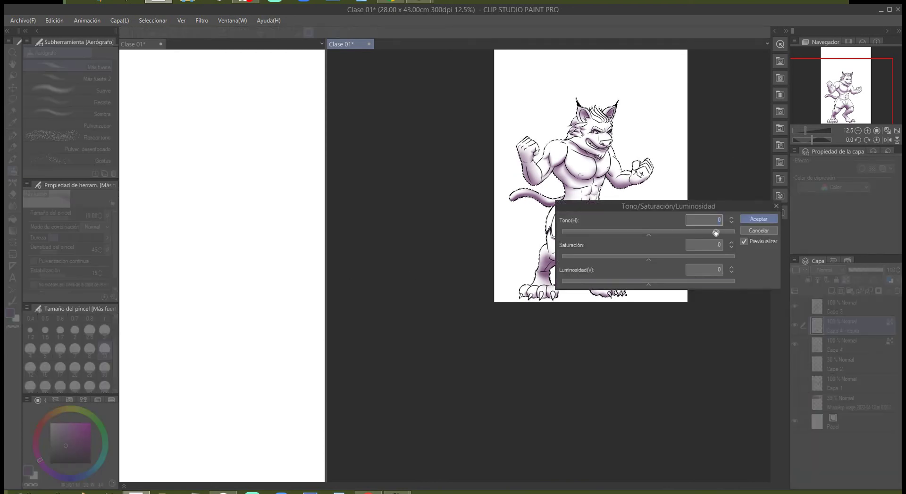
drag(653, 280, 656, 289)
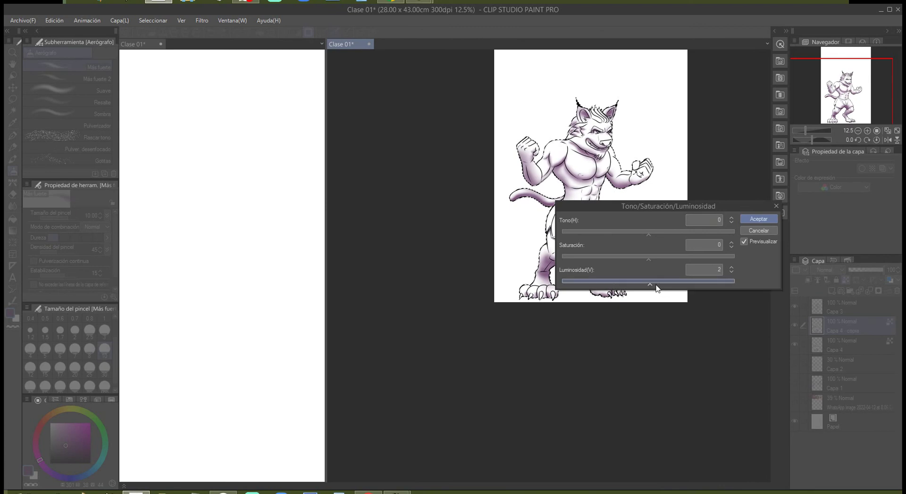
click(759, 220)
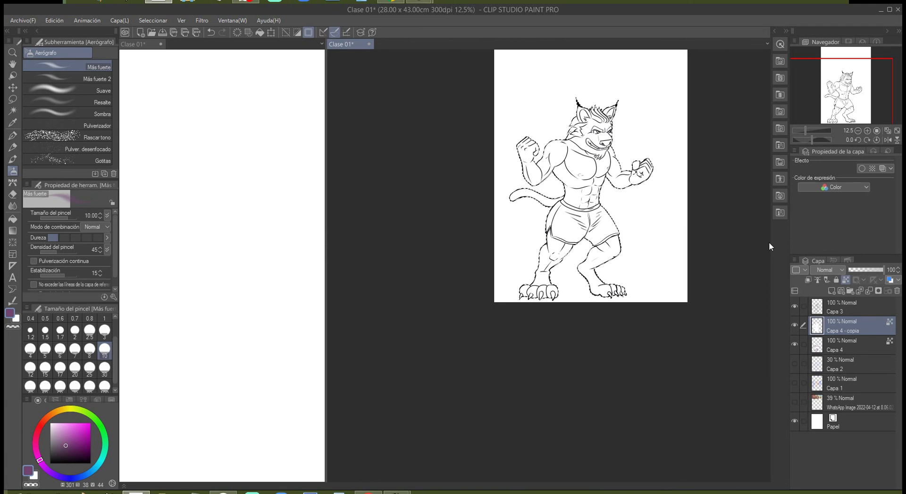
Pick tan on the colour wheel and bucket-fill the tiger-man's body on Capa 4 - copia.
scroll(590, 151, up, 5)
drag(524, 218, 579, 293)
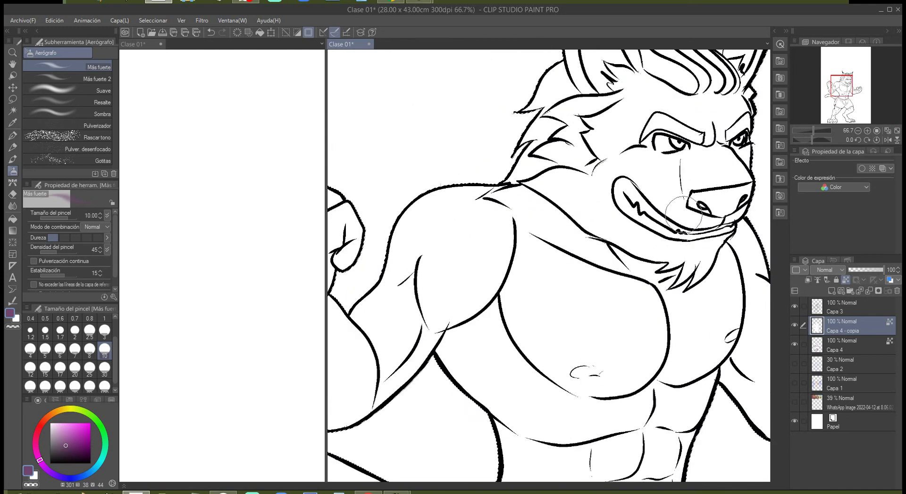
mouse_move(51, 419)
mouse_down()
mouse_move(58, 412)
mouse_move(68, 436)
mouse_up()
click(70, 431)
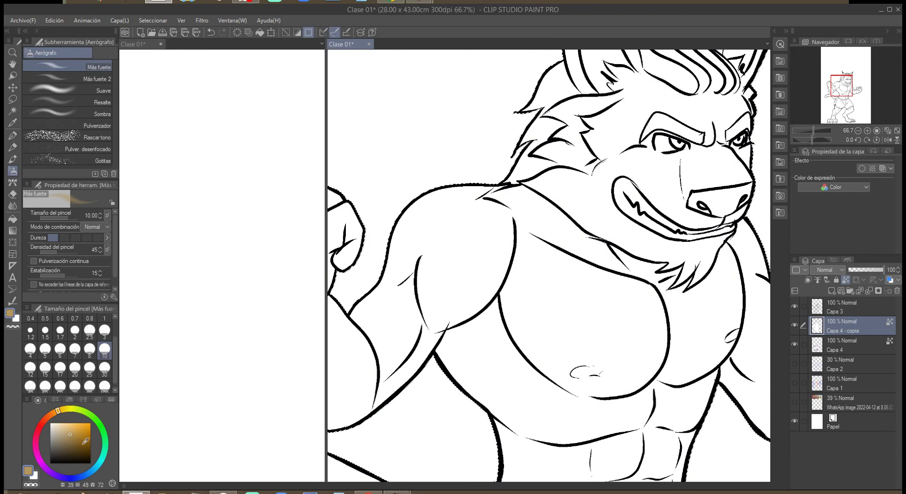
key(g)
key(g)
scroll(656, 303, down, 1)
mouse_move(615, 322)
mouse_down()
mouse_move(635, 273)
mouse_move(603, 284)
mouse_up()
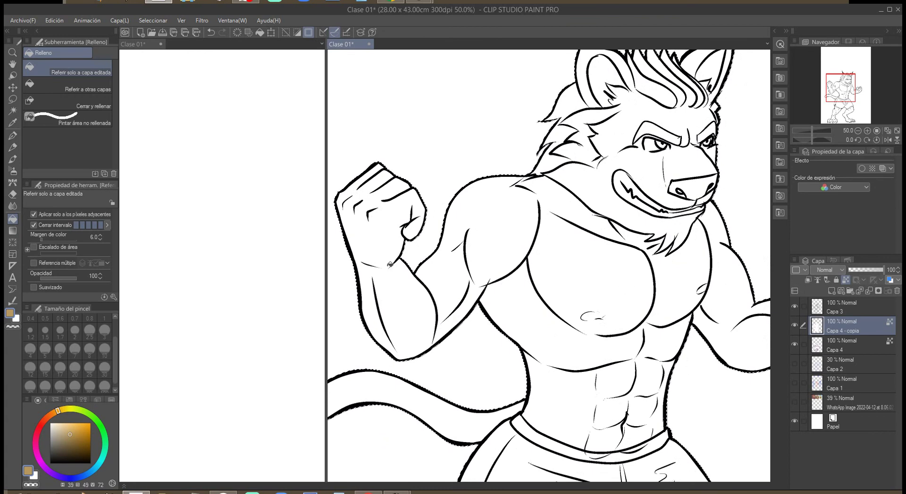
click(712, 286)
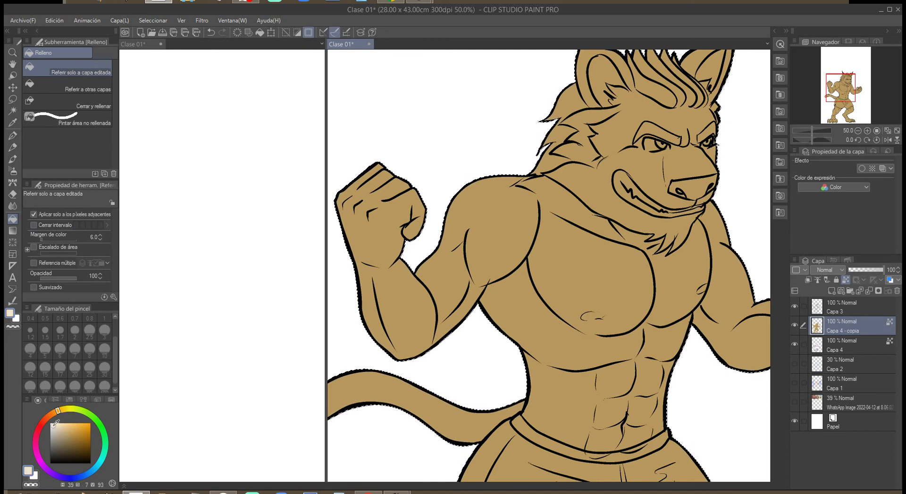
Set Fill to refer to other layers and fill both eye whites cream.
click(71, 87)
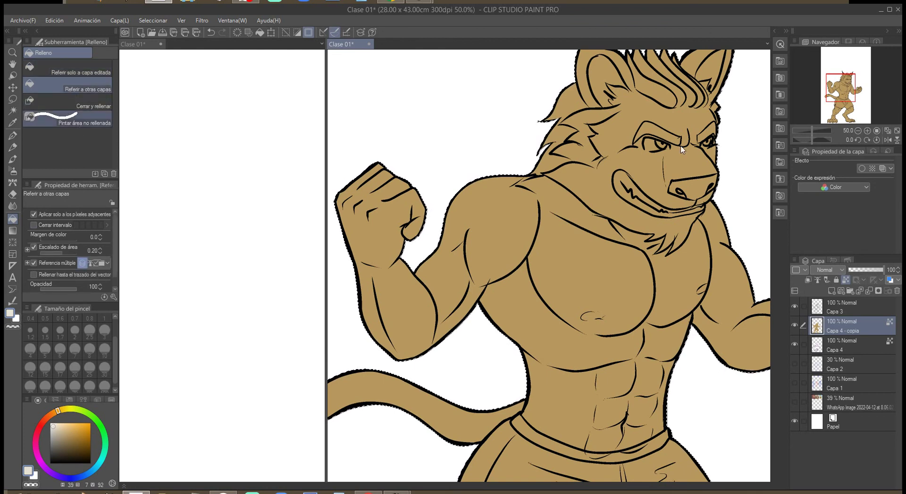
ctrl+click(686, 147)
ctrl+click(687, 148)
ctrl+click(687, 147)
ctrl+click(687, 147)
click(559, 134)
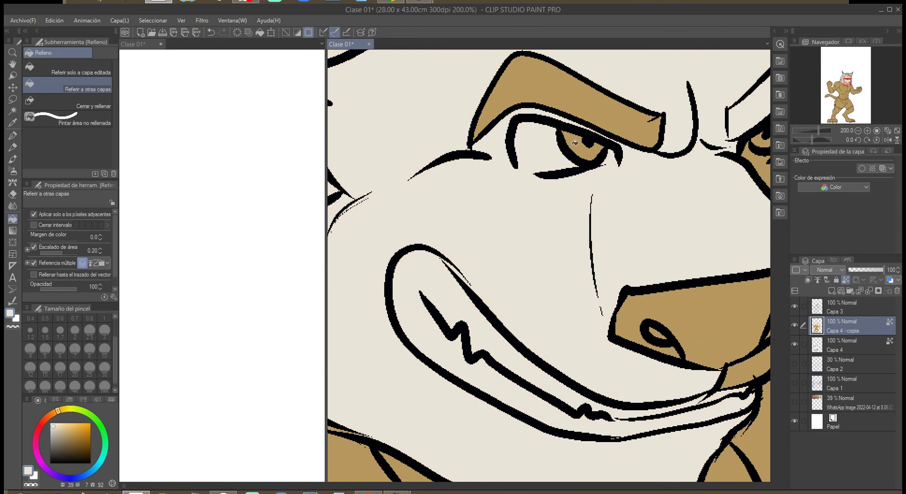
key(ctrl+z)
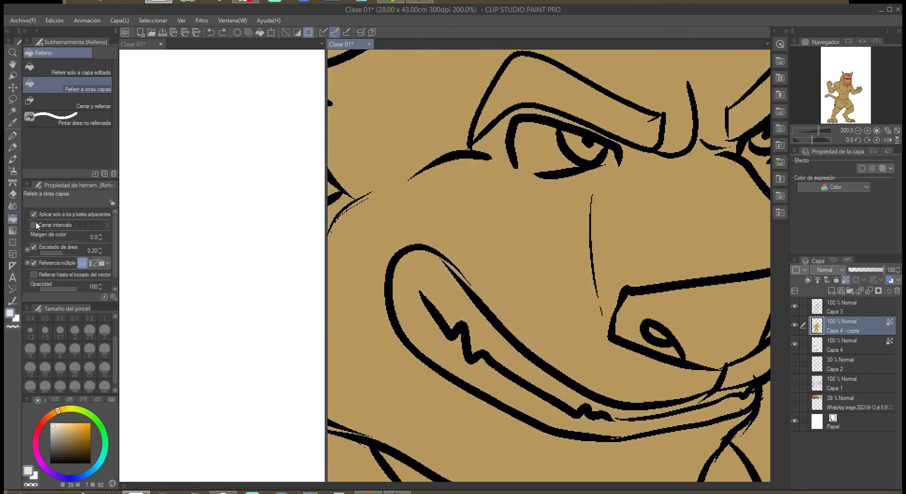
click(560, 137)
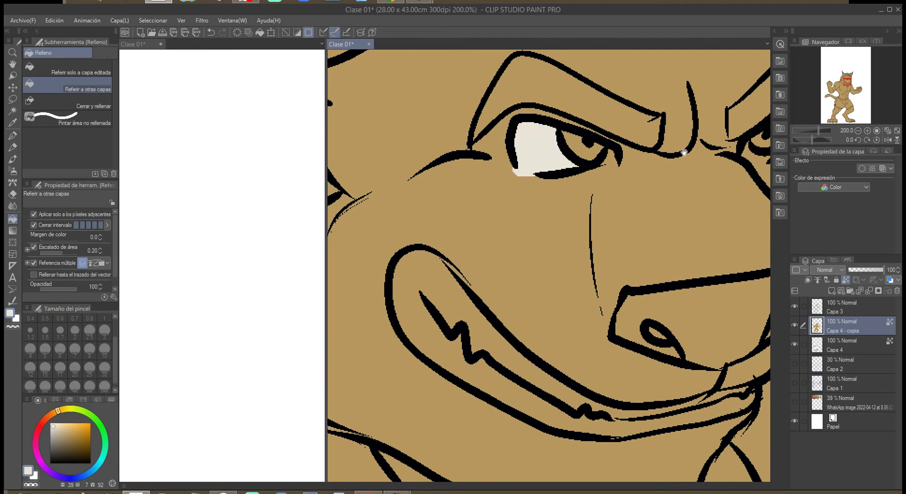
drag(671, 151, 627, 155)
click(607, 160)
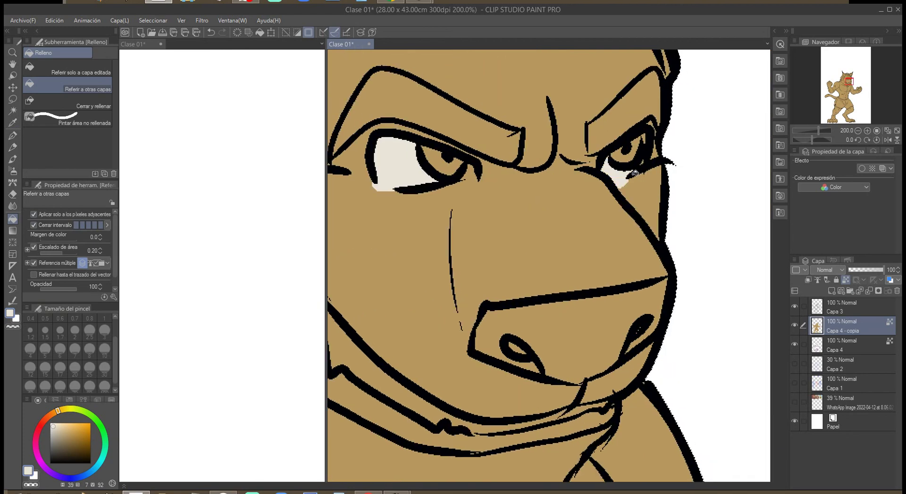
Cover the white spills around both eyes with the G-pen in eyedropped tan.
key(p)
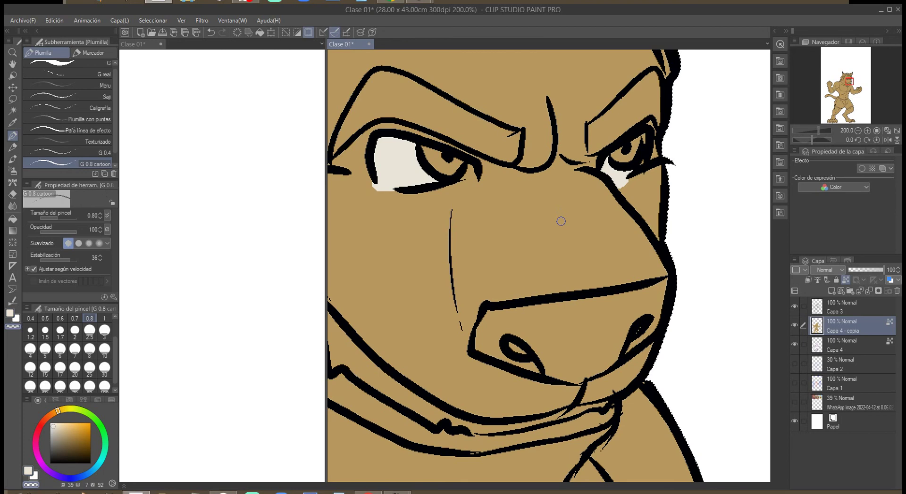
key(x)
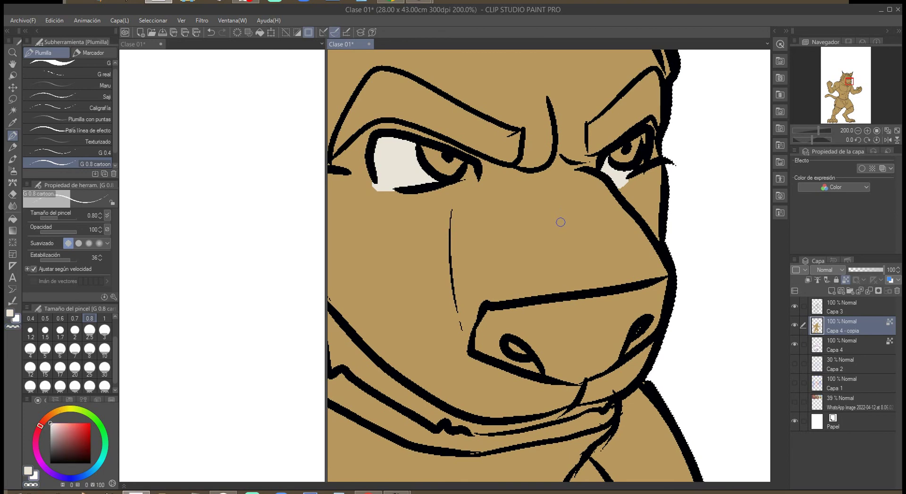
alt+click(566, 227)
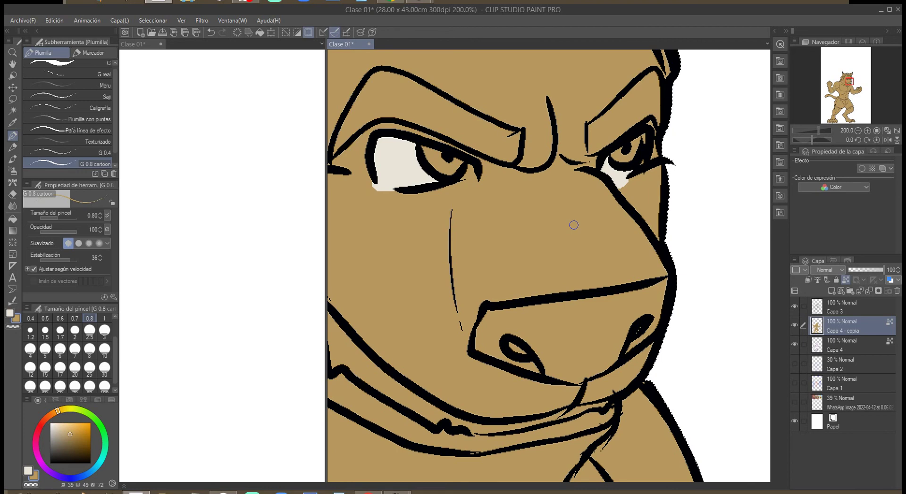
key(p)
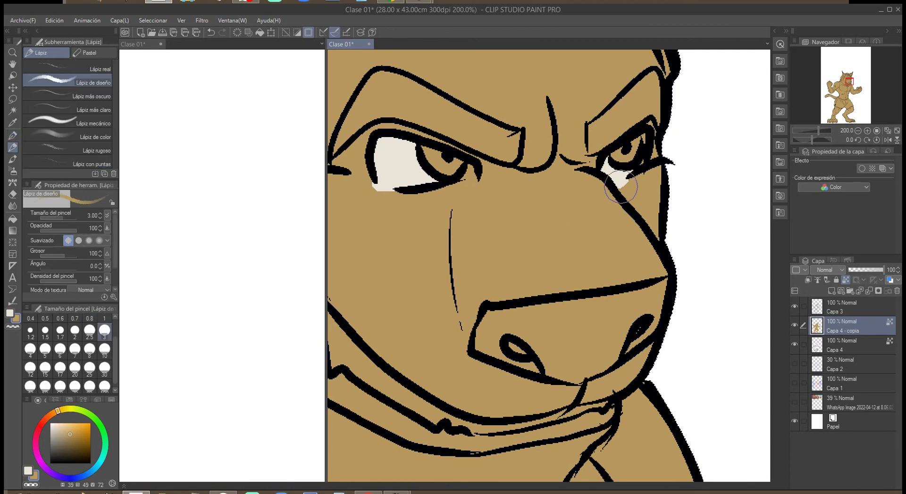
key(p)
mouse_move(604, 180)
mouse_down()
mouse_move(628, 181)
mouse_move(630, 190)
mouse_up()
drag(393, 193, 373, 186)
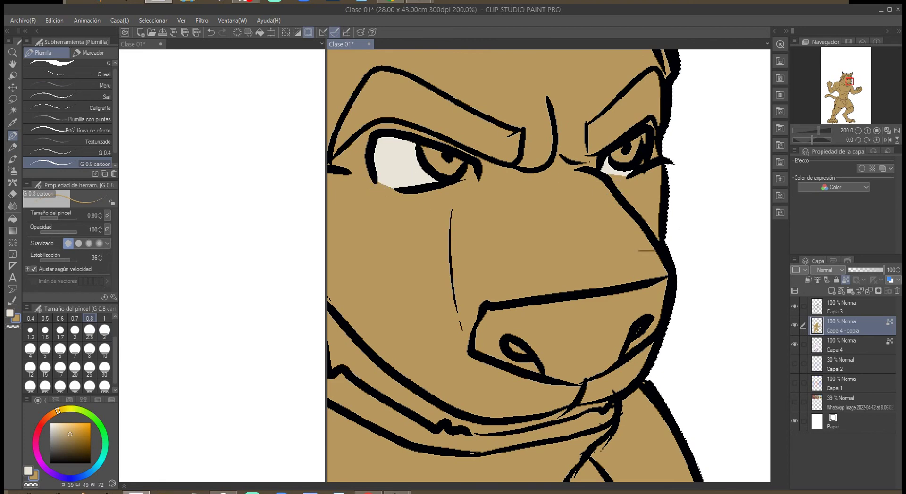
Fill both irises bright yellow-green and the surrounding eye whites dark green.
click(84, 412)
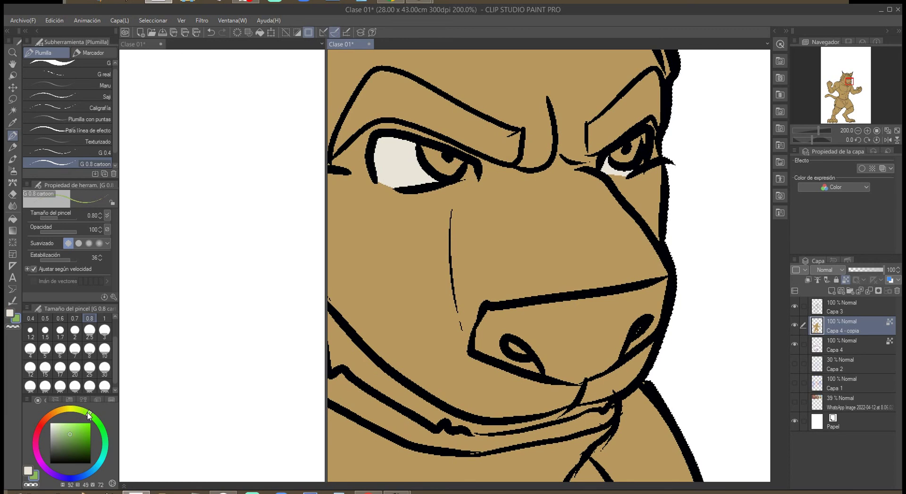
drag(84, 411, 76, 412)
click(79, 427)
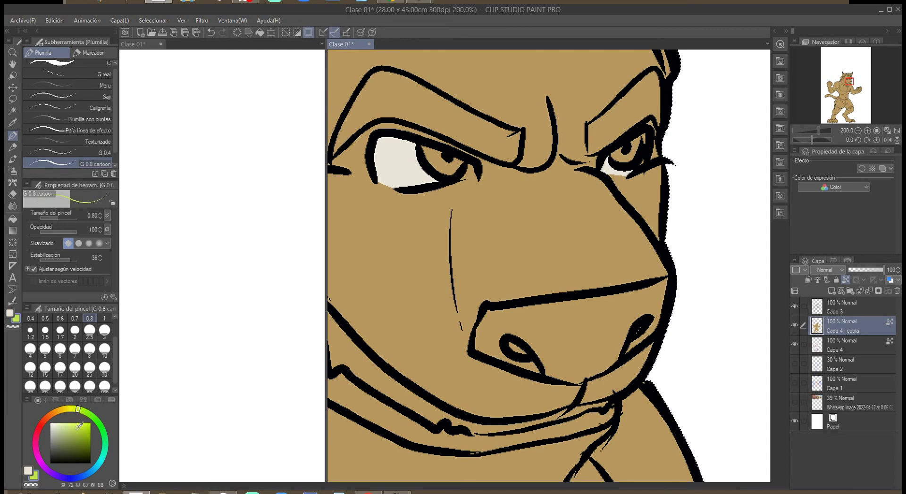
key(g)
key(g)
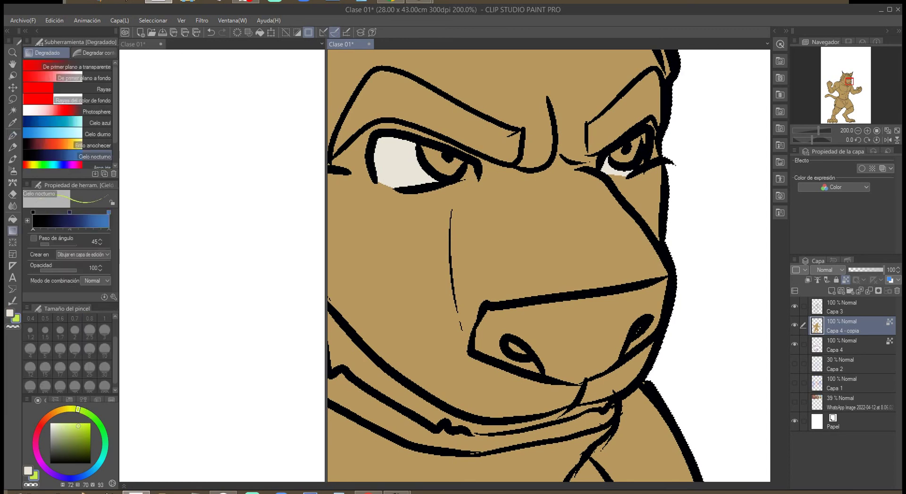
click(456, 164)
click(625, 157)
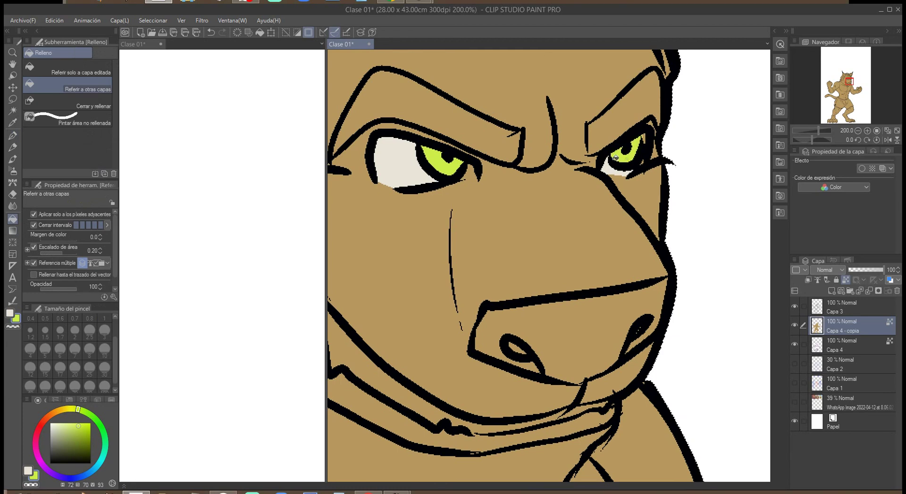
click(70, 446)
click(69, 452)
click(392, 161)
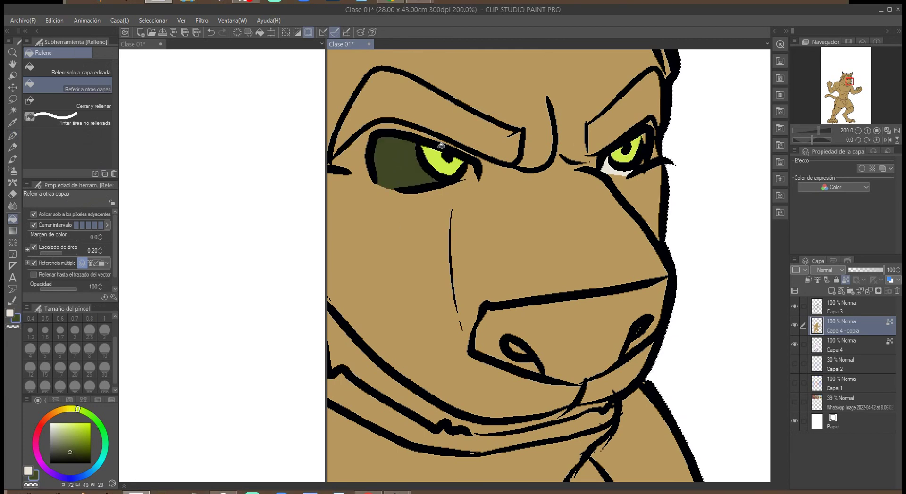
click(609, 166)
Refill the left and right eye whites with a near-white colour.
scroll(633, 173, down, 4)
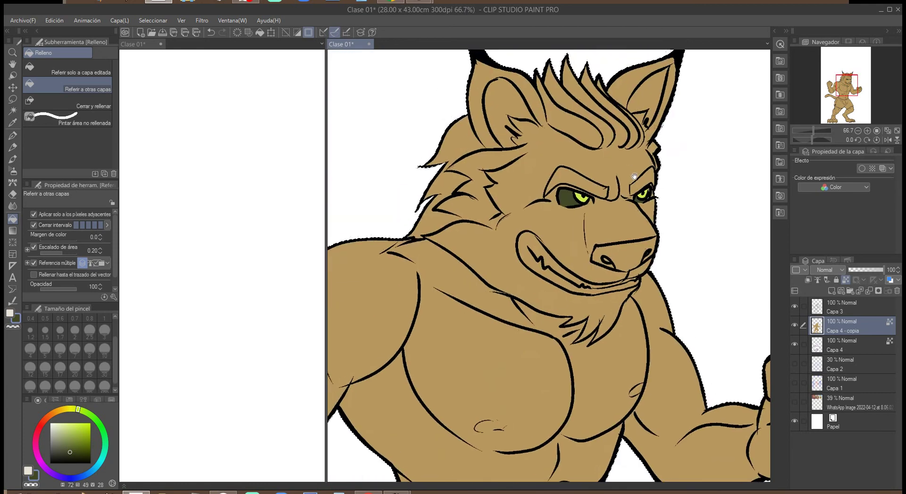
click(52, 429)
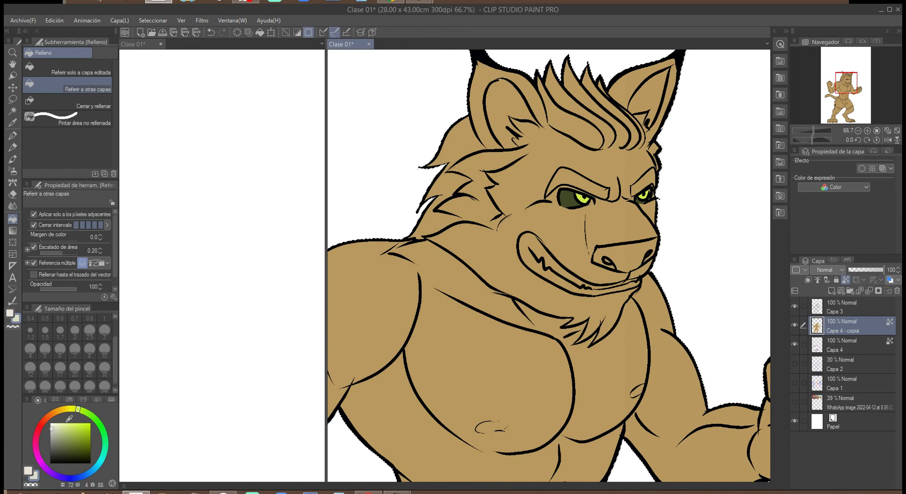
click(569, 198)
scroll(644, 197, up, 2)
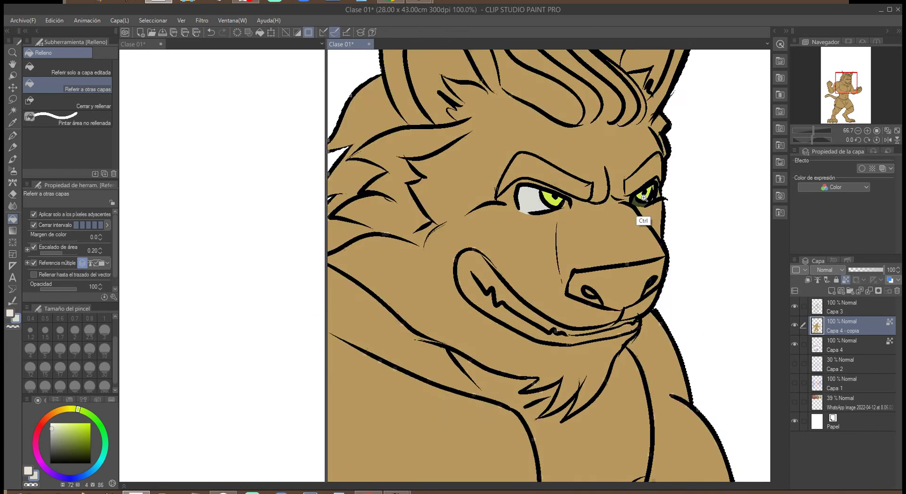
scroll(644, 197, up, 2)
click(640, 200)
scroll(644, 197, down, 1)
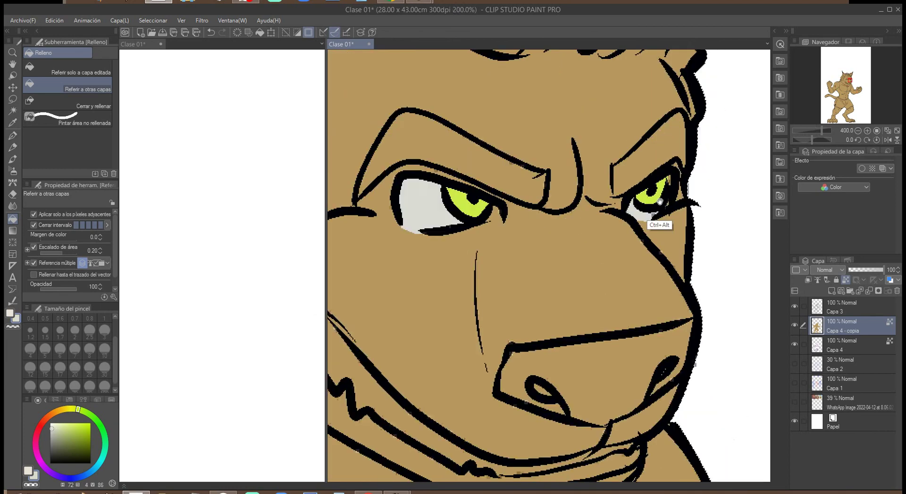
scroll(660, 202, down, 3)
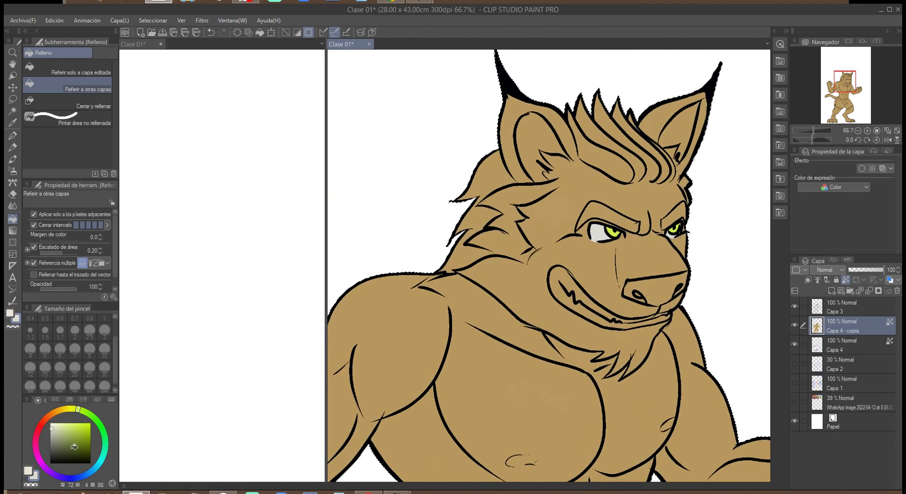
Fill the eyebrows dark brown, including the gap at the inner end.
click(56, 413)
drag(84, 445, 73, 447)
click(73, 451)
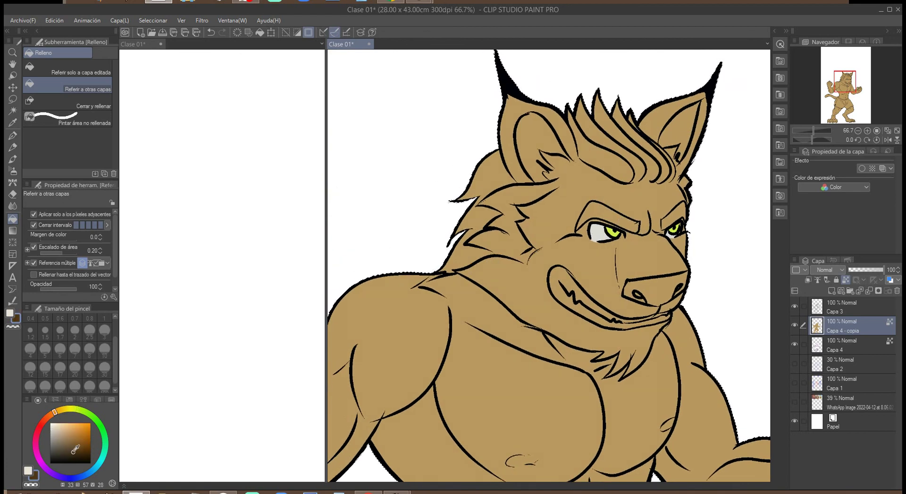
click(621, 216)
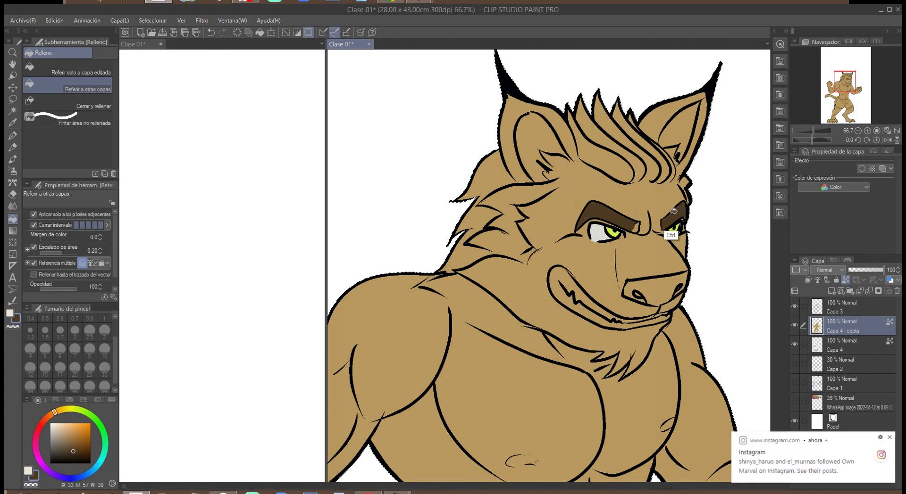
scroll(616, 239, up, 3)
click(594, 248)
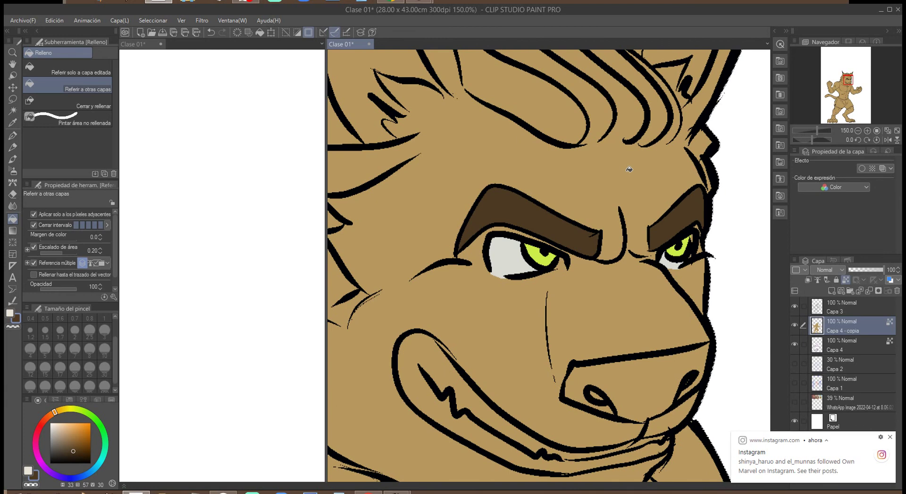
scroll(600, 192, down, 3)
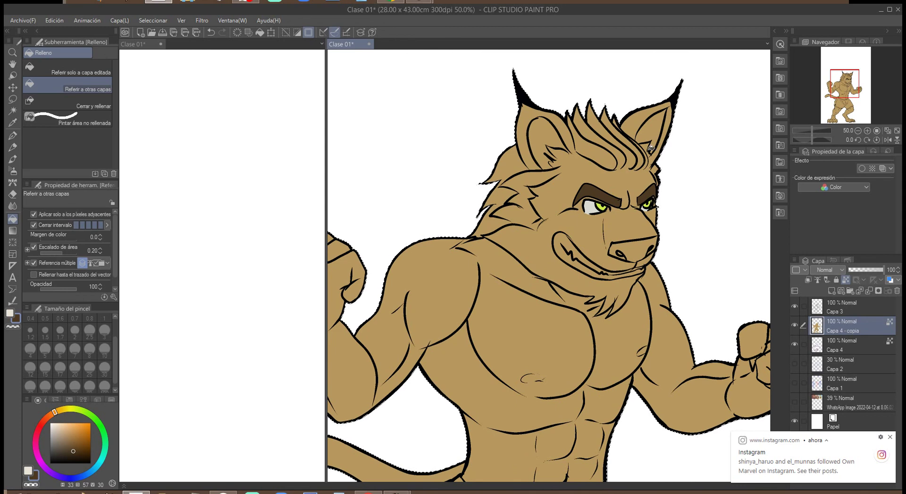
Fill the insides of both ears pale beige.
click(57, 436)
click(655, 124)
click(548, 136)
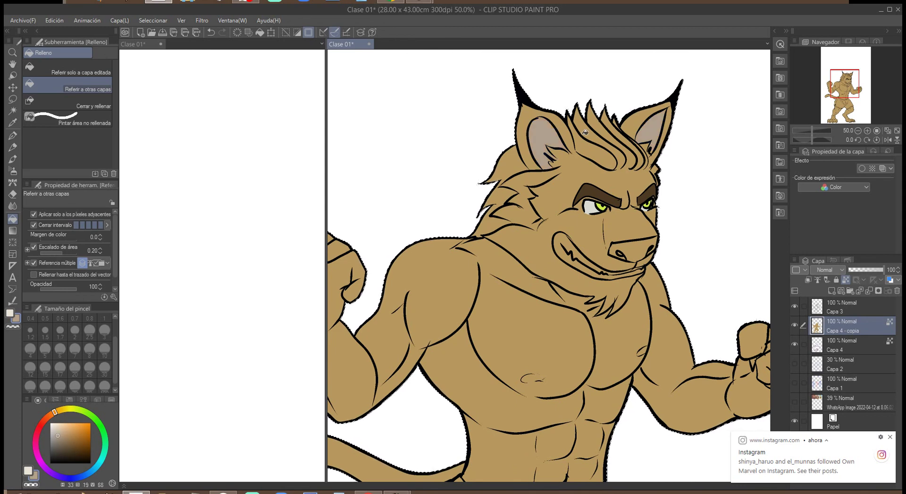
Fill the left and right shorts panels and their small tan gaps medium blue.
drag(560, 228, 642, 110)
drag(567, 179, 489, 102)
mouse_move(551, 252)
mouse_down()
mouse_move(572, 198)
mouse_move(604, 175)
mouse_up()
click(56, 462)
click(86, 474)
drag(82, 453, 75, 443)
click(541, 315)
click(592, 304)
click(596, 321)
click(648, 330)
click(626, 325)
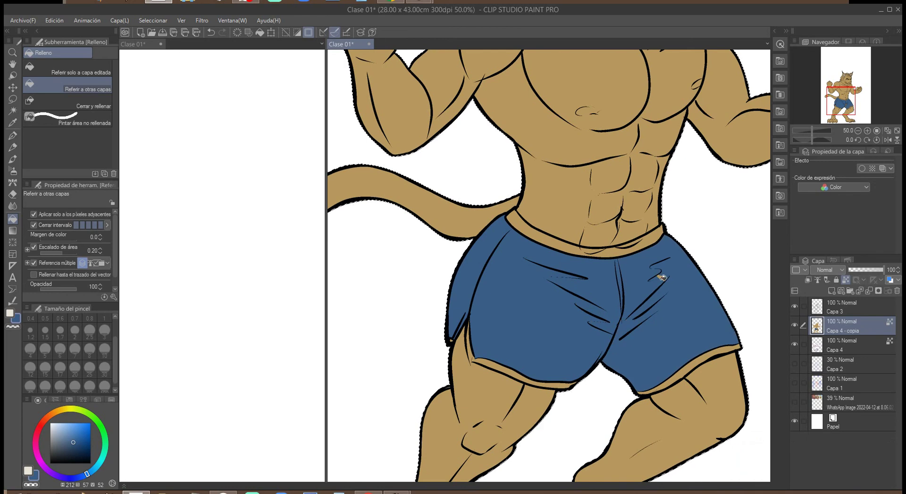
click(454, 312)
Fill both leg hems of the shorts light grey.
drag(64, 438, 53, 431)
click(684, 374)
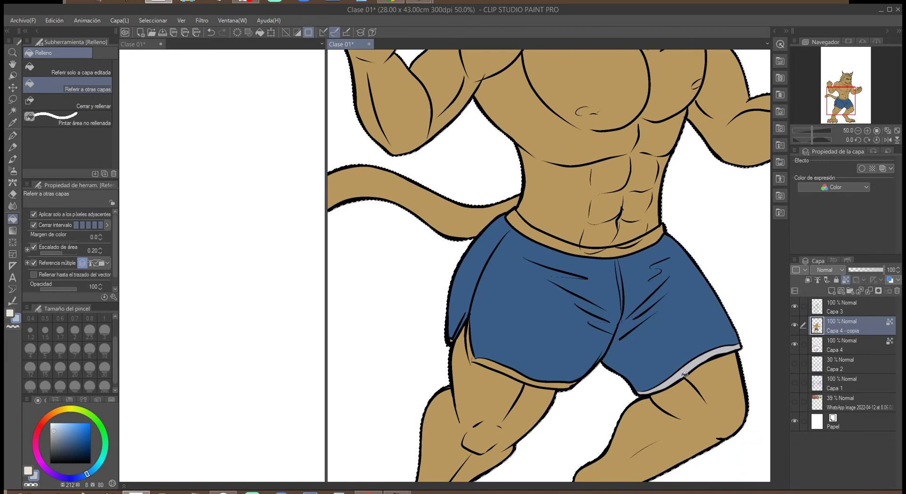
click(553, 383)
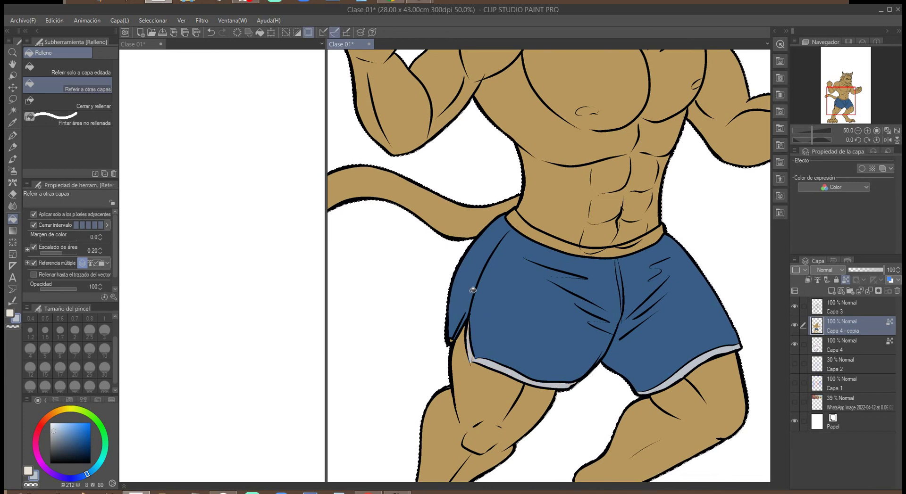
Draw light grey pen strokes along the shorts' side slit and fold.
key(p)
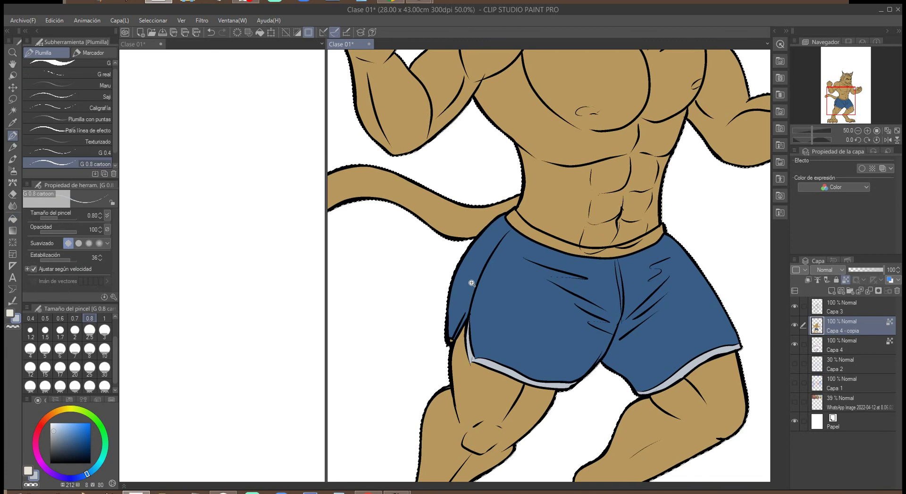
ctrl+click(496, 322)
drag(424, 303, 582, 307)
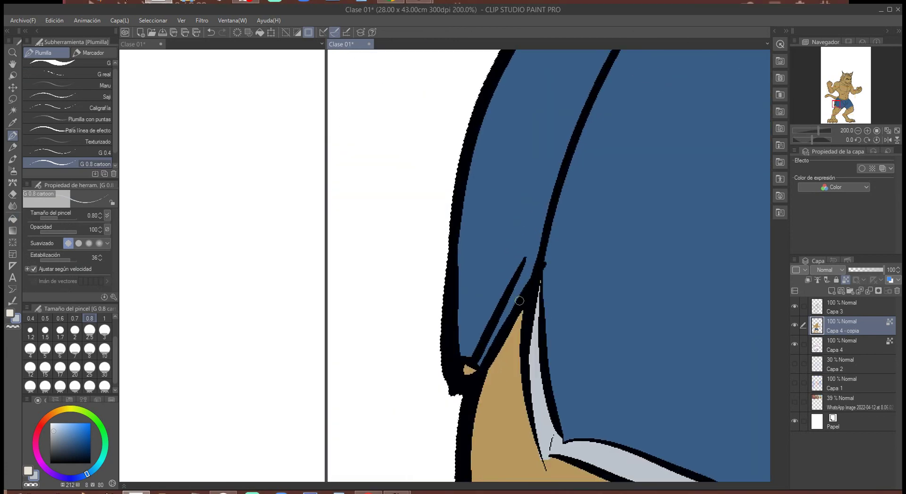
drag(468, 371, 526, 265)
drag(486, 347, 532, 262)
drag(542, 298, 539, 282)
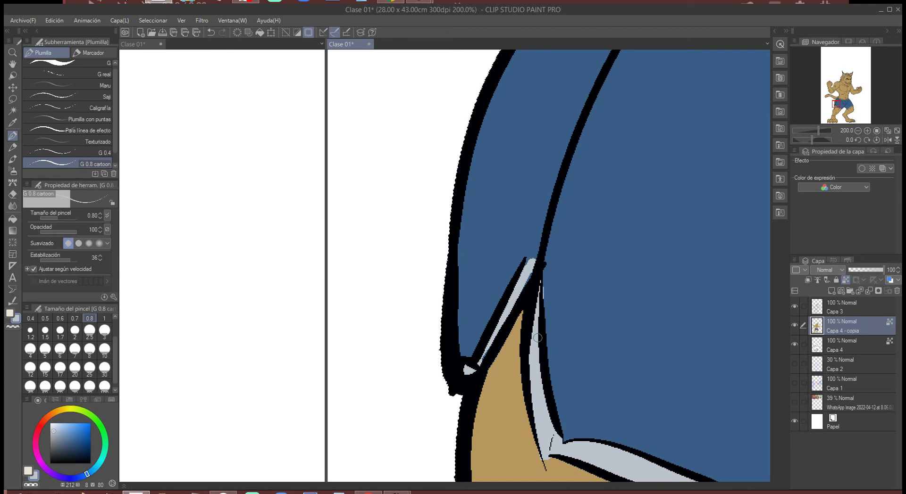
scroll(687, 319, down, 5)
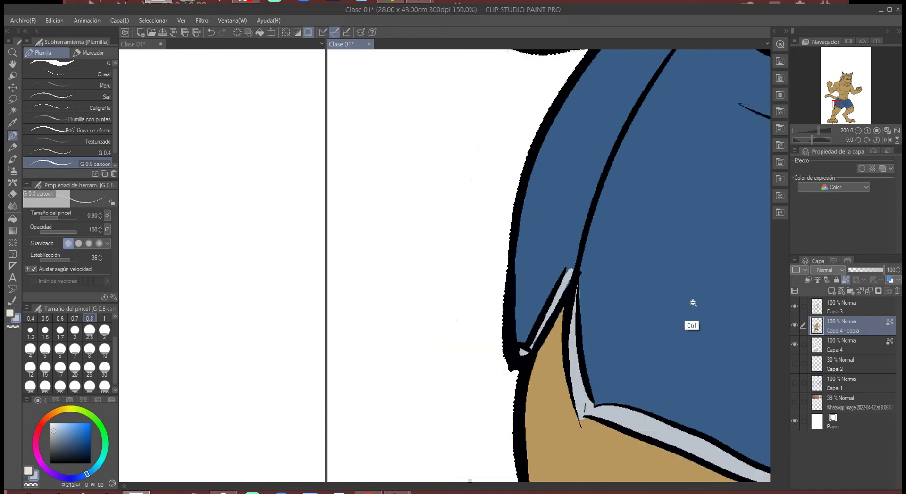
drag(724, 268, 526, 324)
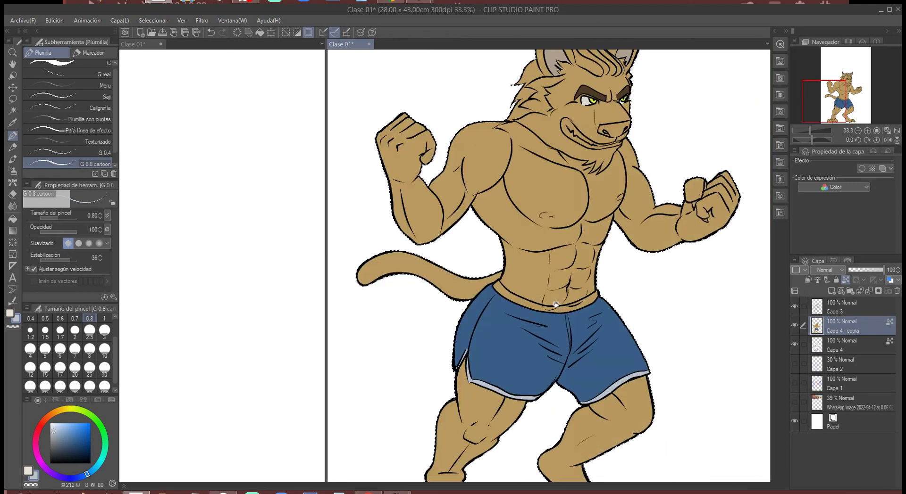
Bucket-fill both parts of the waistband light grey.
key(g)
click(575, 304)
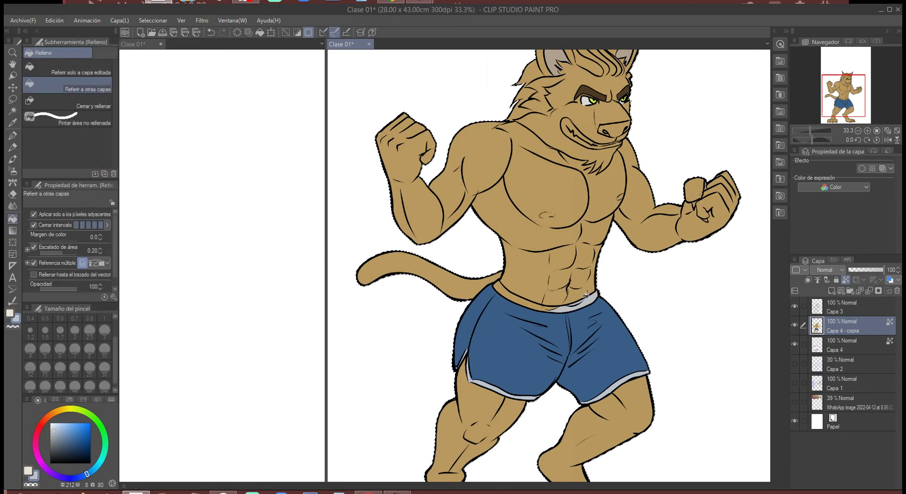
click(519, 293)
Choose a dark red fill colour and zoom in on the tiger-man's nose.
drag(605, 109, 561, 182)
click(38, 426)
click(73, 436)
click(74, 442)
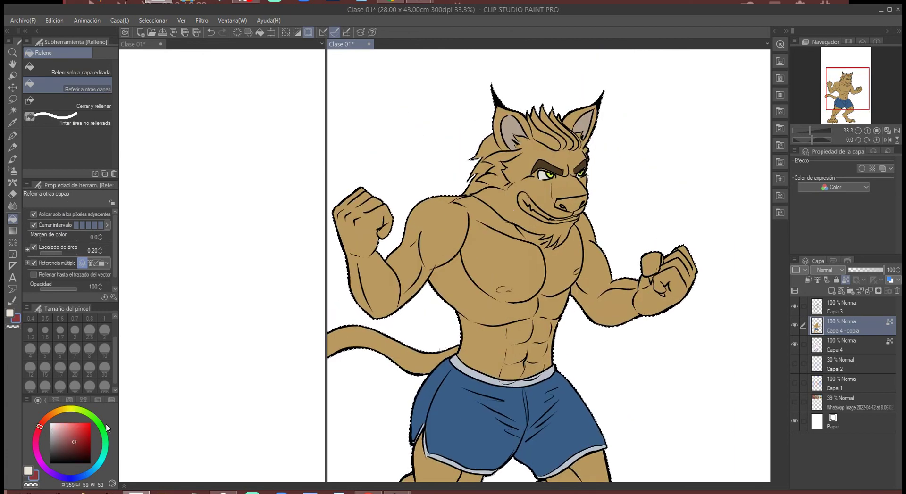
click(575, 201)
click(574, 201)
Fill the nose dark red and sample the pale eye-white colour.
click(575, 201)
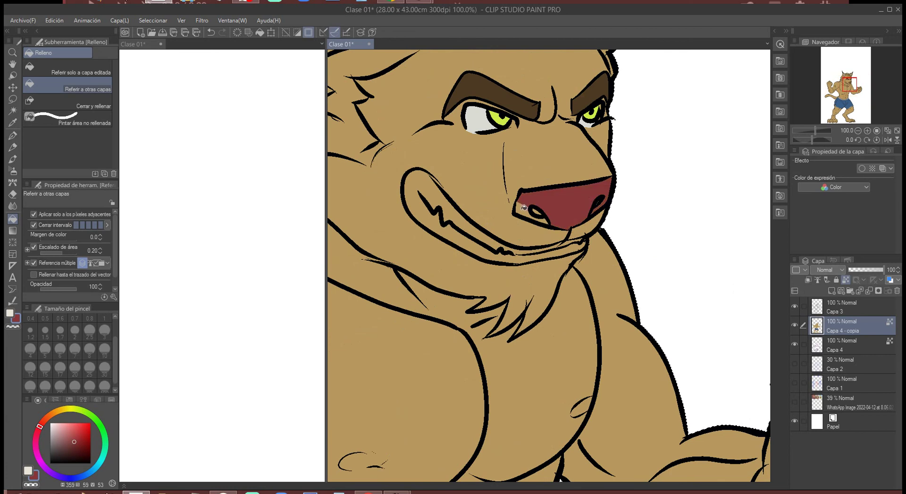
key(p)
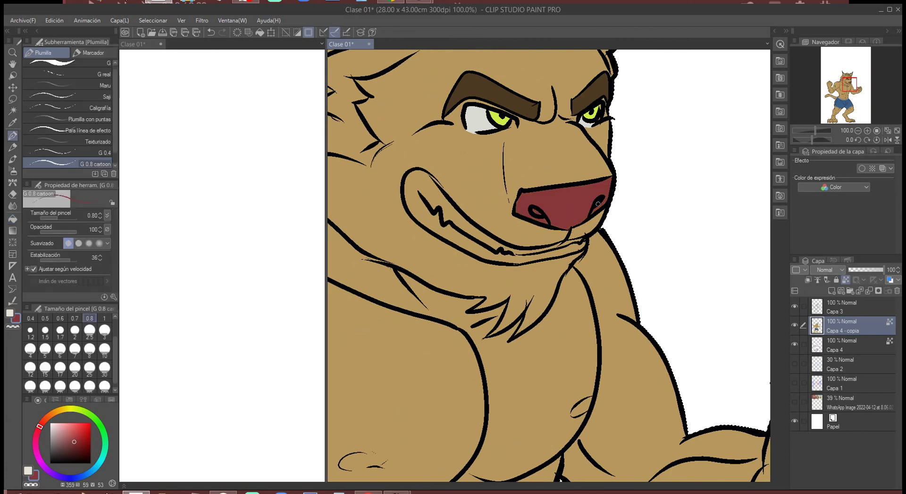
alt+click(477, 142)
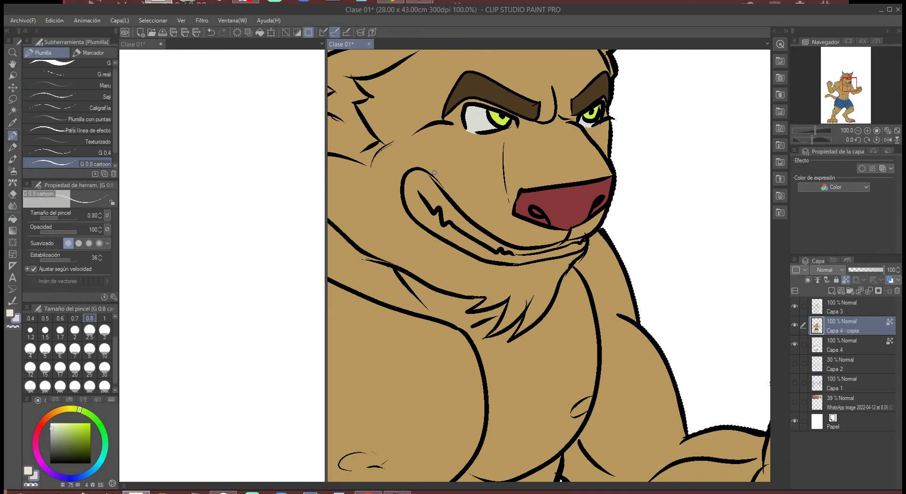
key(g)
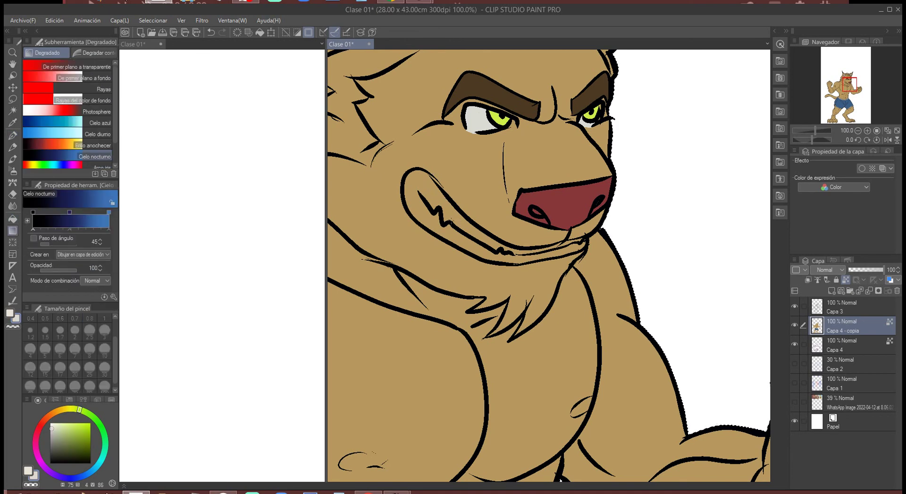
key(g)
Fill every tooth area pale white, then view the whole figure.
click(460, 221)
click(463, 235)
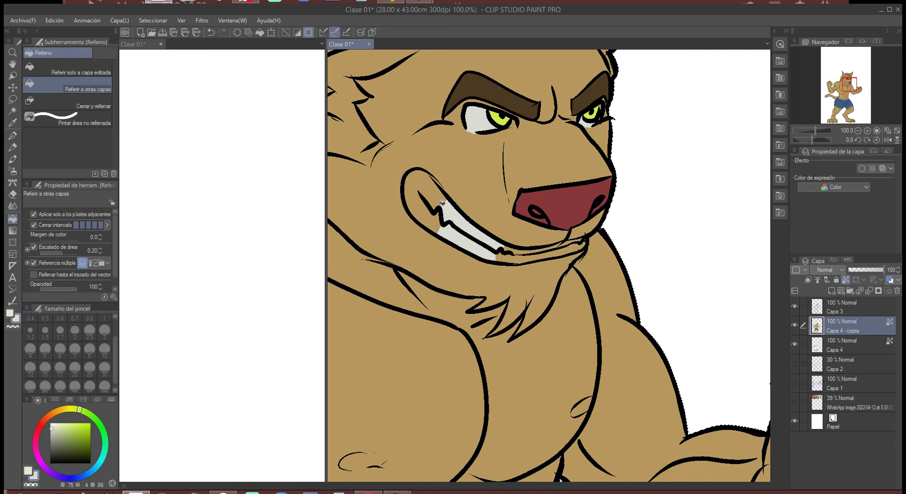
click(442, 201)
click(427, 207)
click(521, 247)
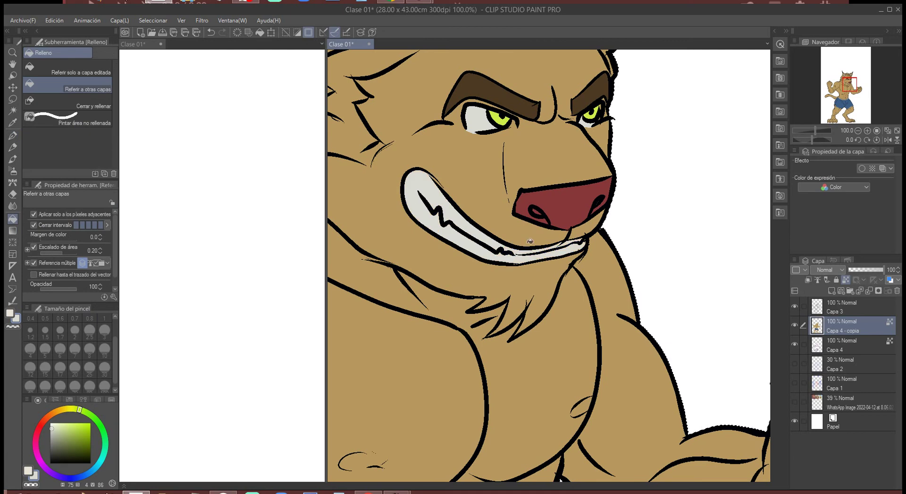
ctrl+click(595, 203)
ctrl+click(595, 202)
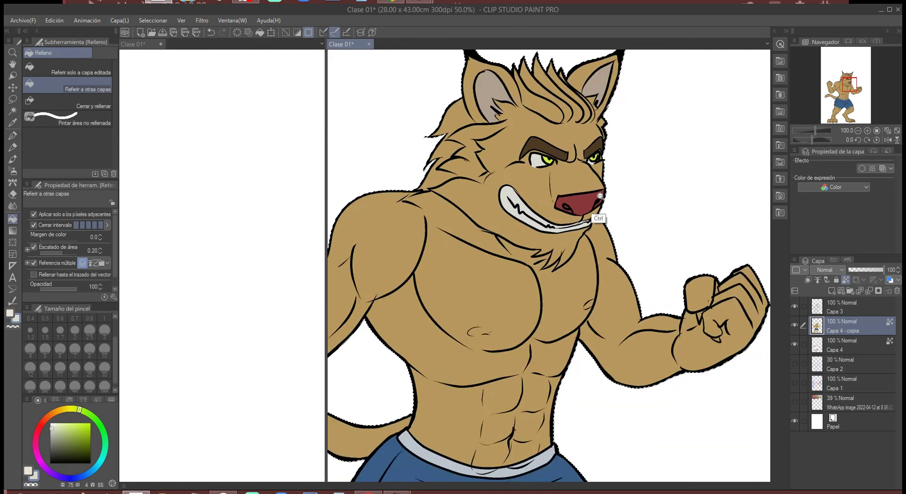
ctrl+click(599, 196)
drag(601, 226, 623, 134)
ctrl+click(612, 163)
drag(608, 183, 598, 208)
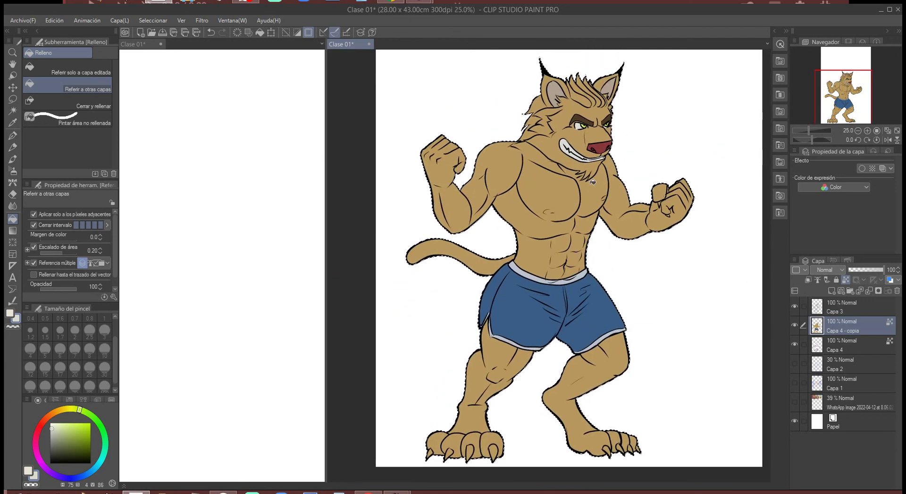
Save the Clase 01 file with Ctrl+S and select the Capa 4 layer.
click(593, 182)
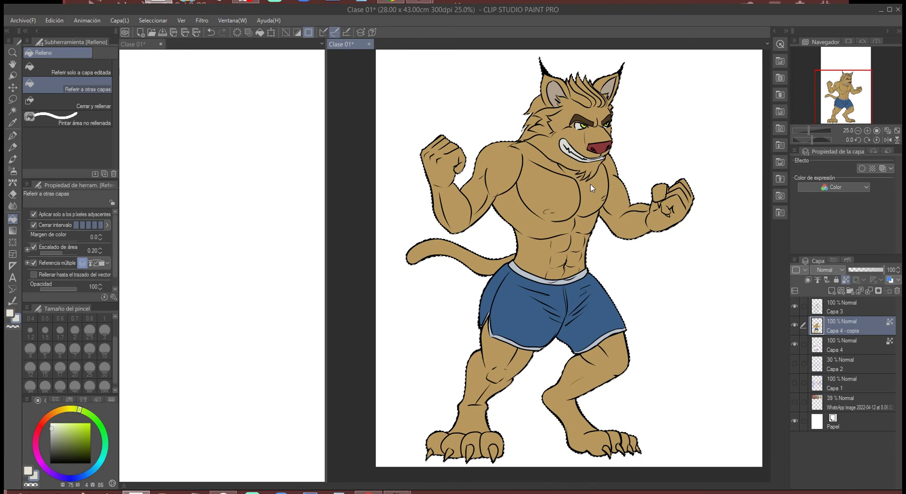
key(ctrl+s)
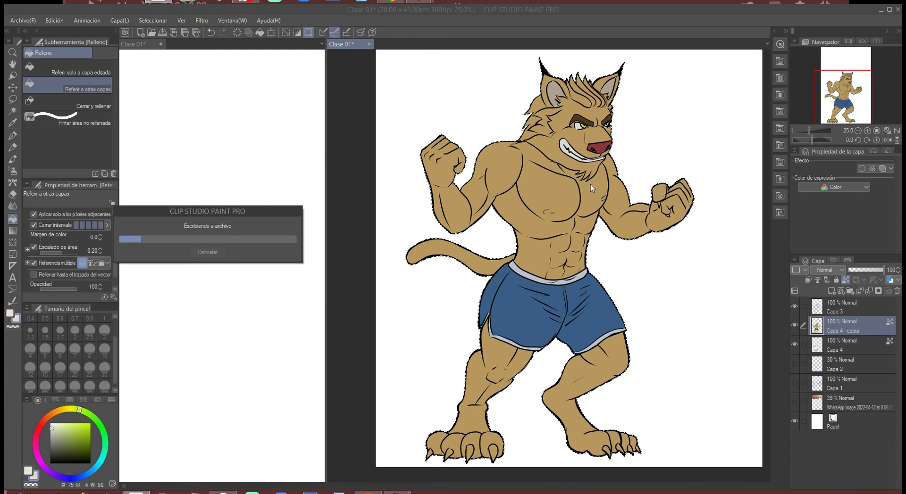
click(829, 341)
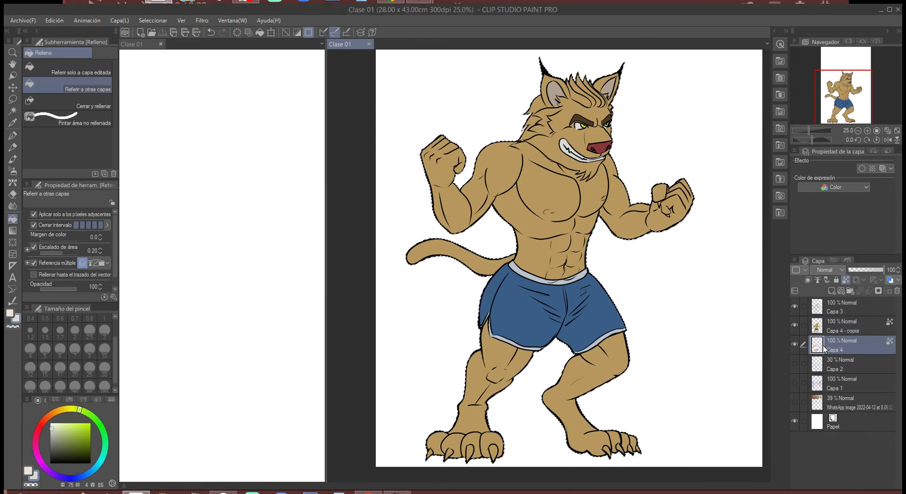
Move Capa 4 above Capa 4 - copia, set it to Multiplicación, and deselect.
drag(820, 345, 825, 322)
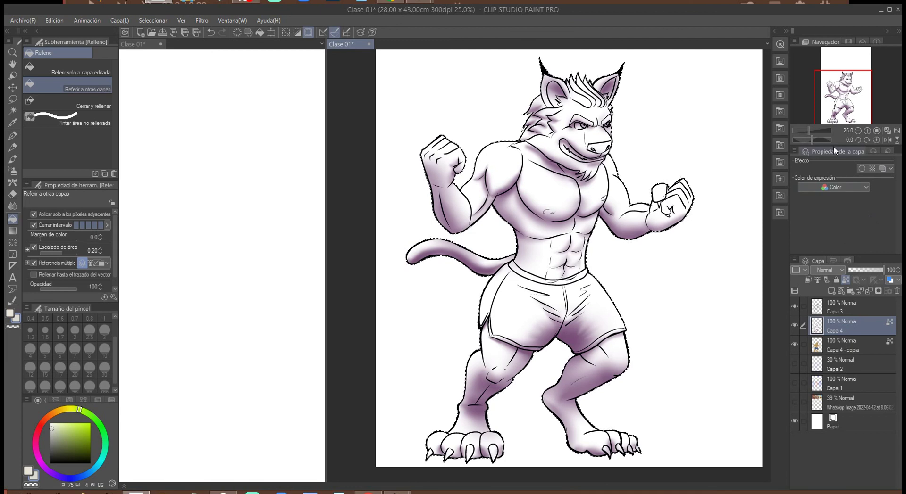
click(841, 270)
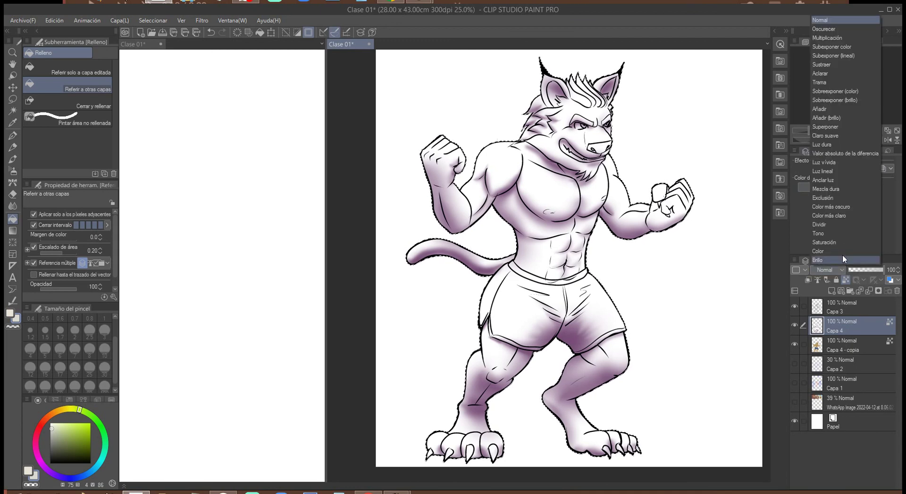
click(833, 39)
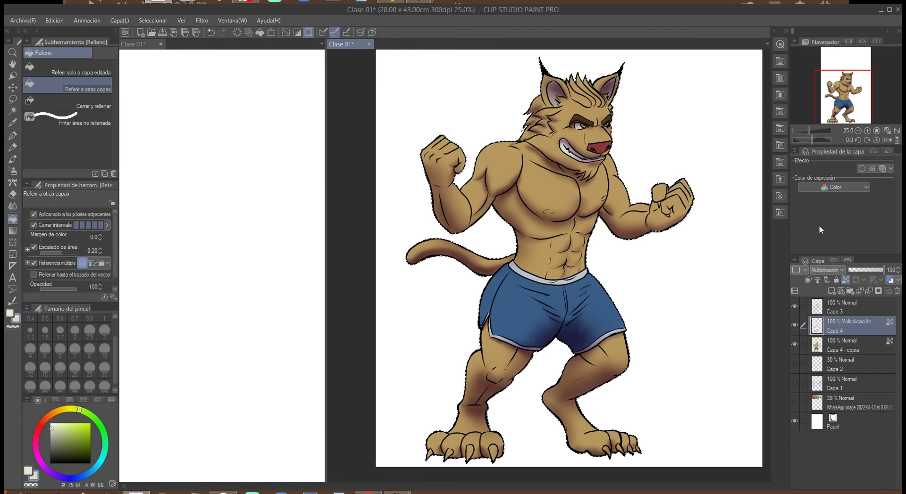
key(ctrl+d)
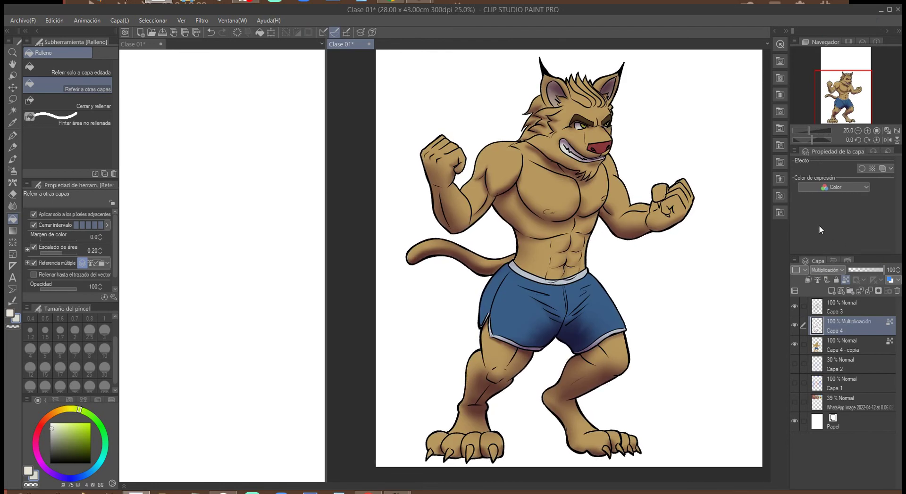